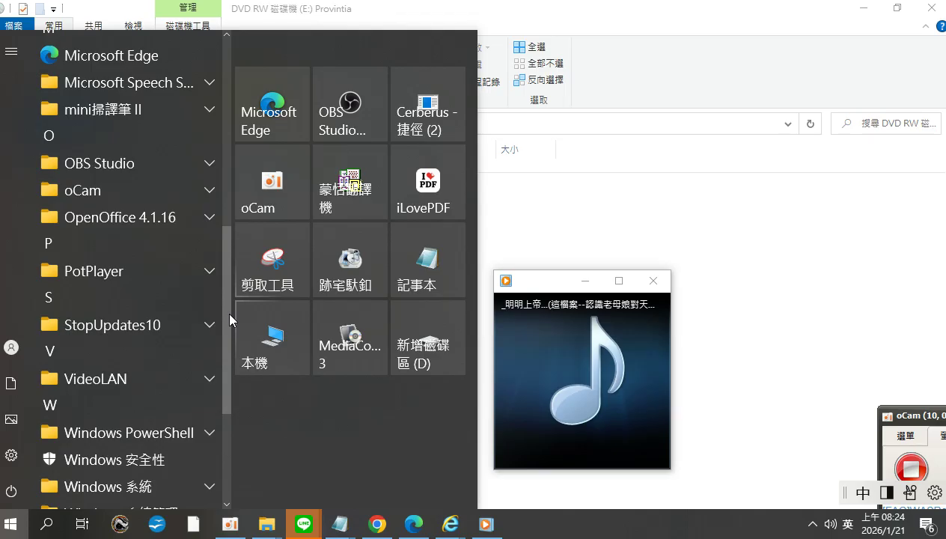
Look through the installed apps list, the search suggestions and the recent activity timeline for a program to start
scroll(195, 196, up, 3)
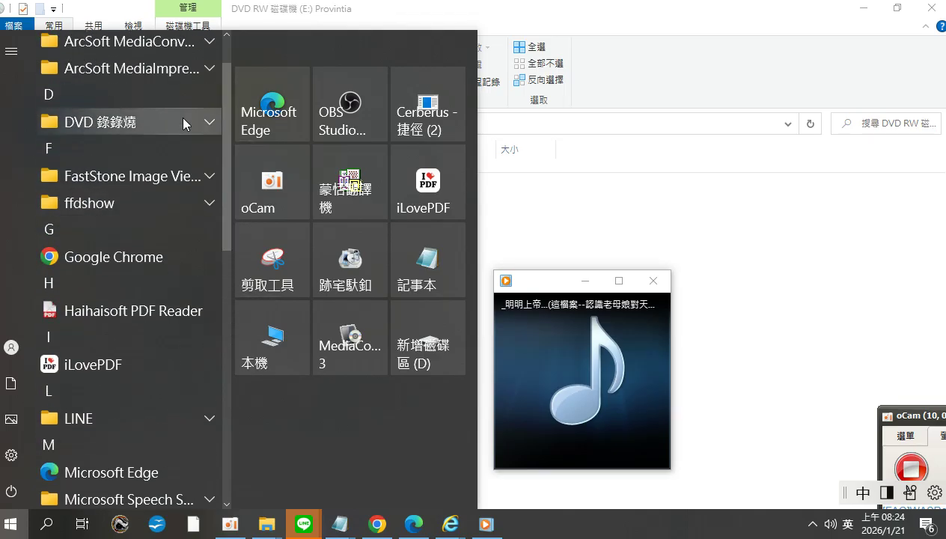
scroll(225, 127, up, 1)
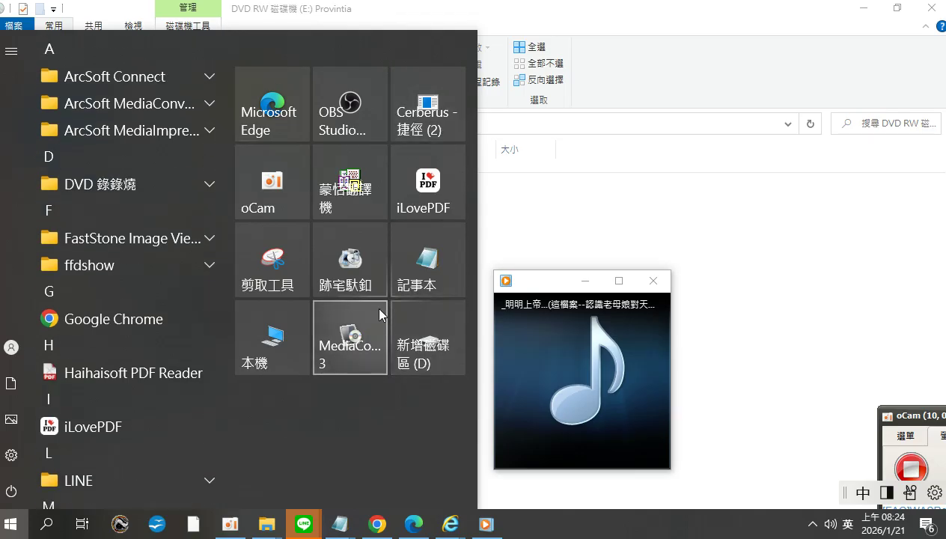
click(221, 405)
click(228, 461)
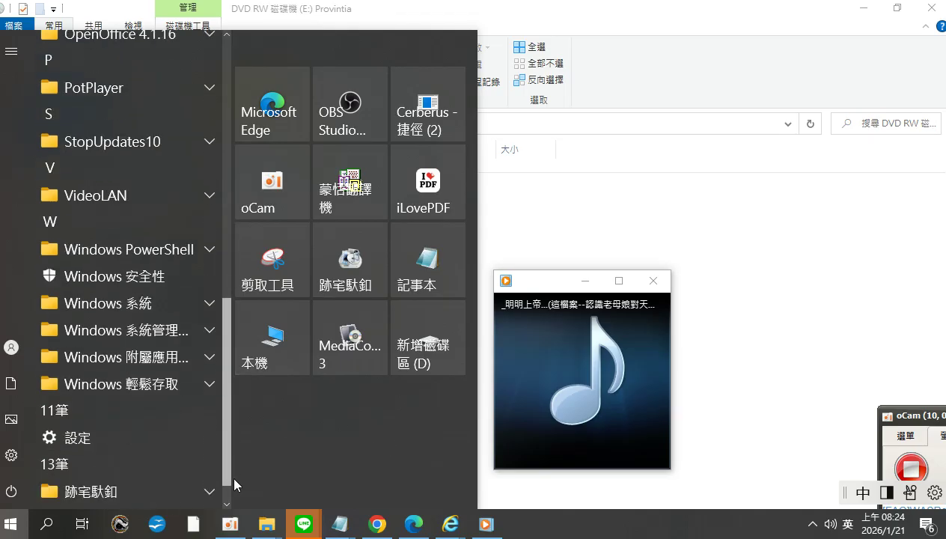
click(47, 525)
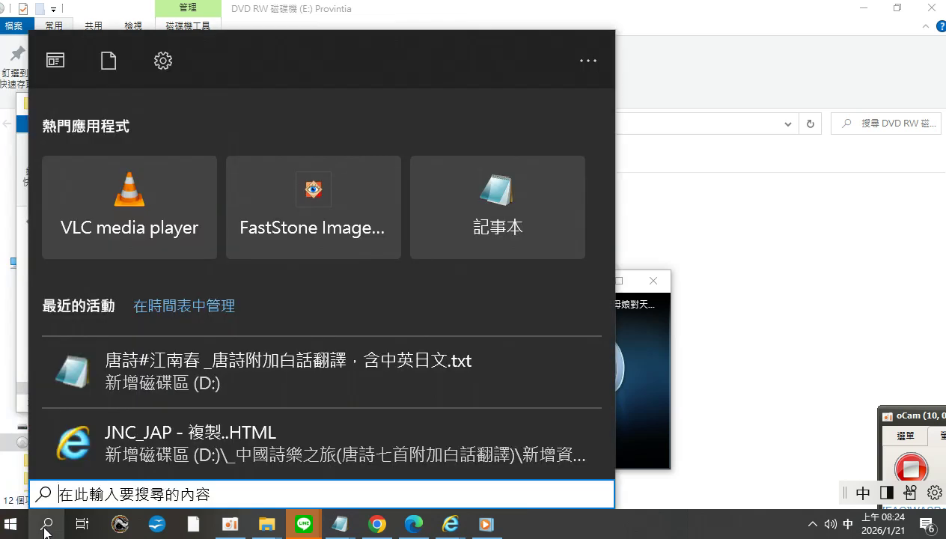
click(46, 528)
click(45, 529)
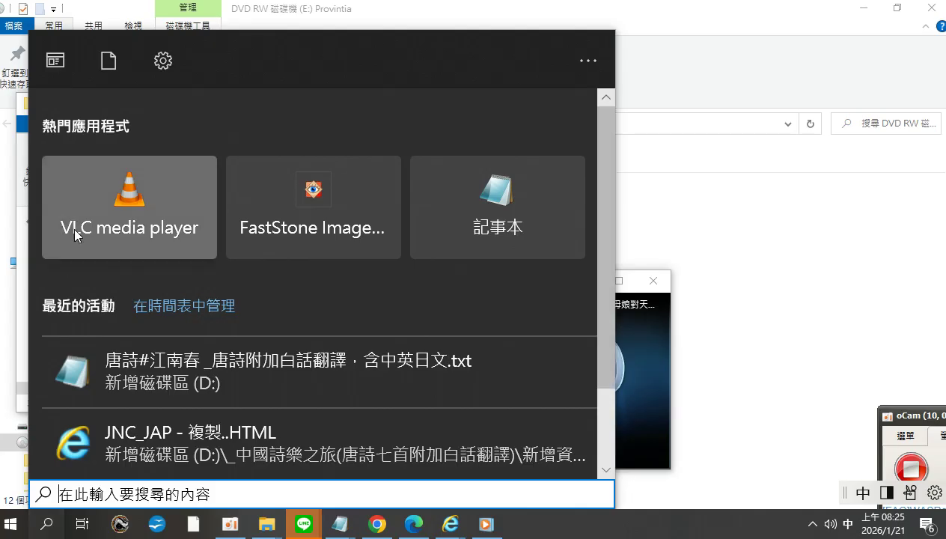
key(shift)
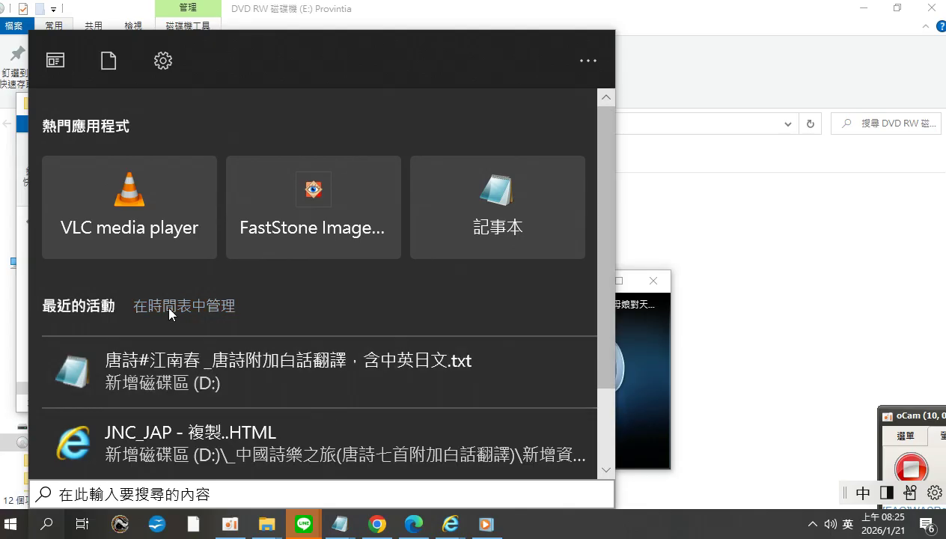
click(169, 310)
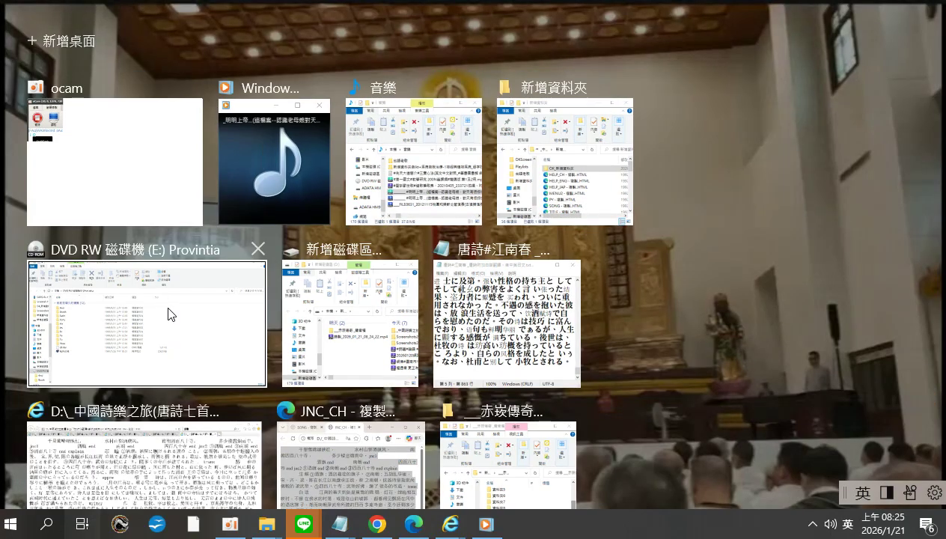
scroll(169, 315, down, 2)
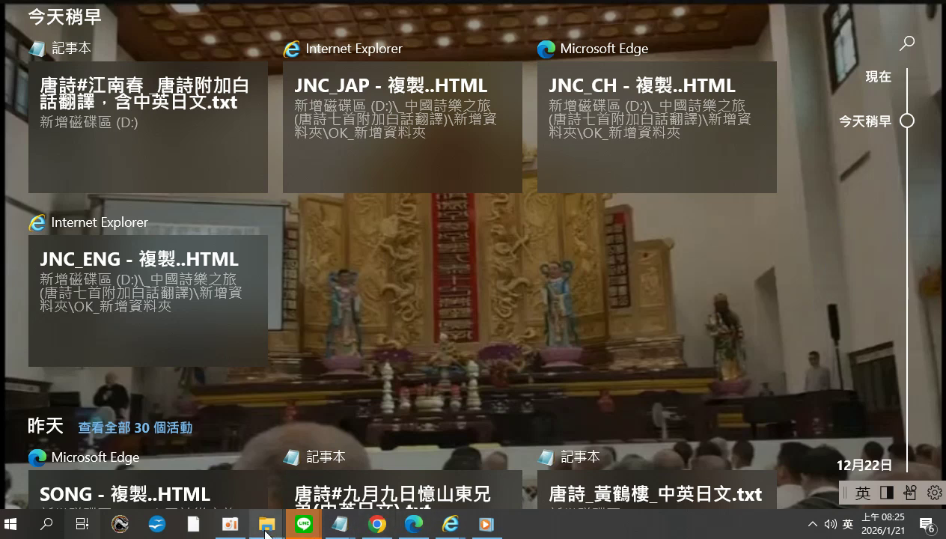
mouse_move(263, 530)
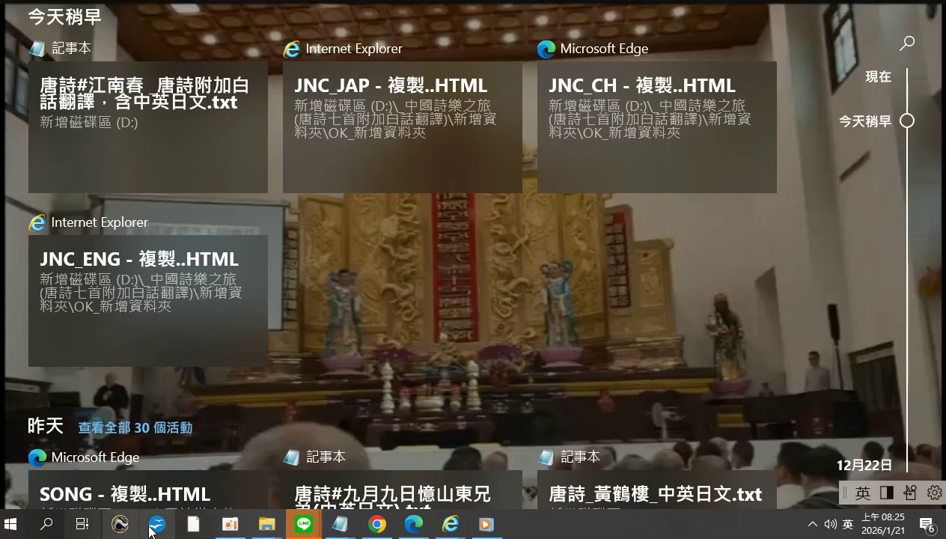
click(9, 526)
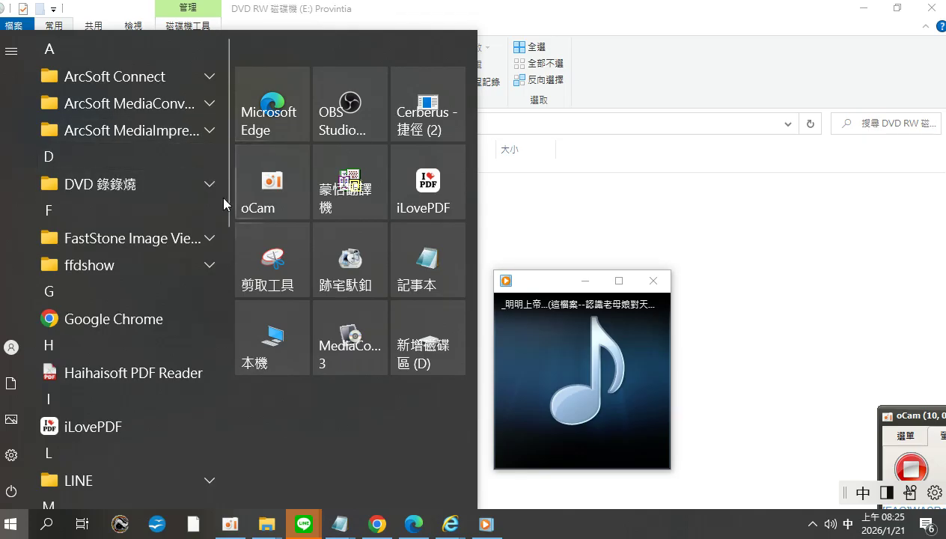
drag(228, 225, 224, 511)
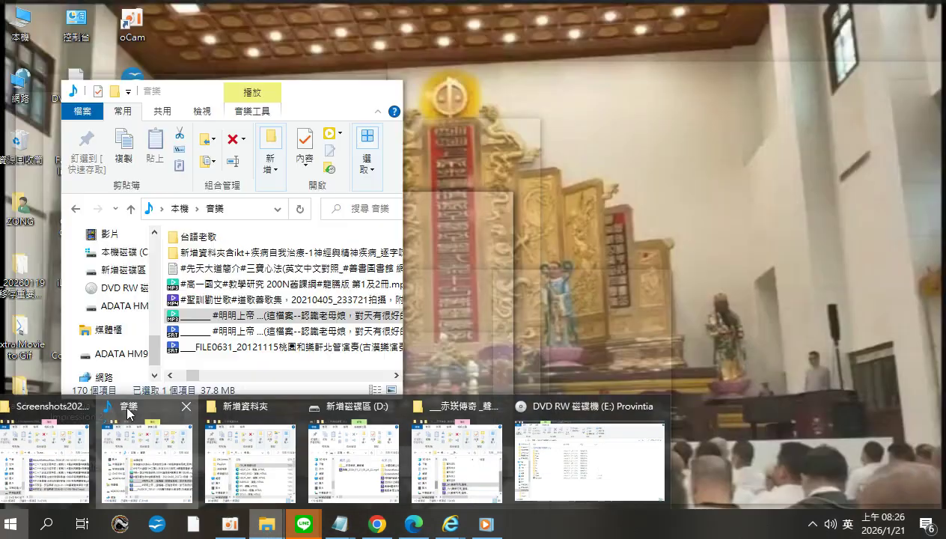
Bring up the 音樂 folder window, go to the 桌面 folder and open its __20260119移存重要文件或檔案 subfolder
click(125, 414)
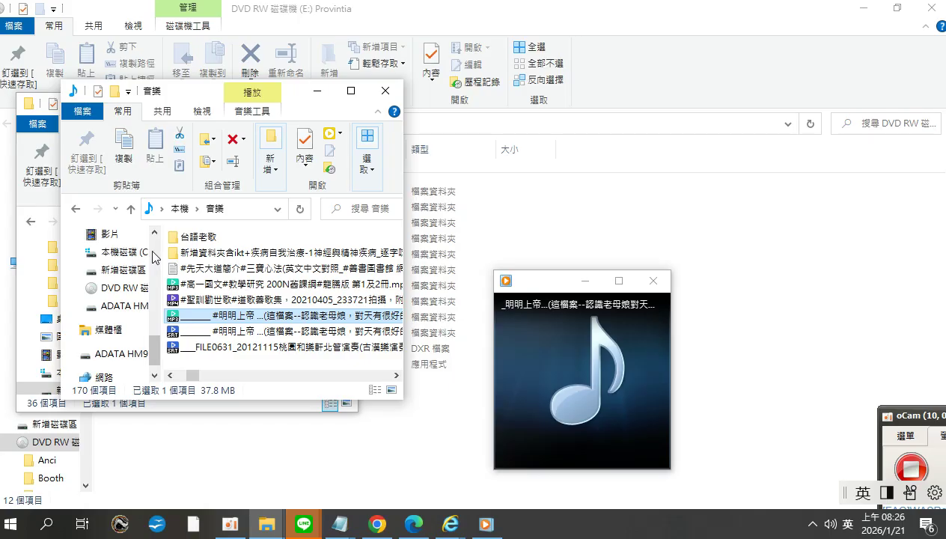
scroll(150, 248, up, 3)
click(120, 327)
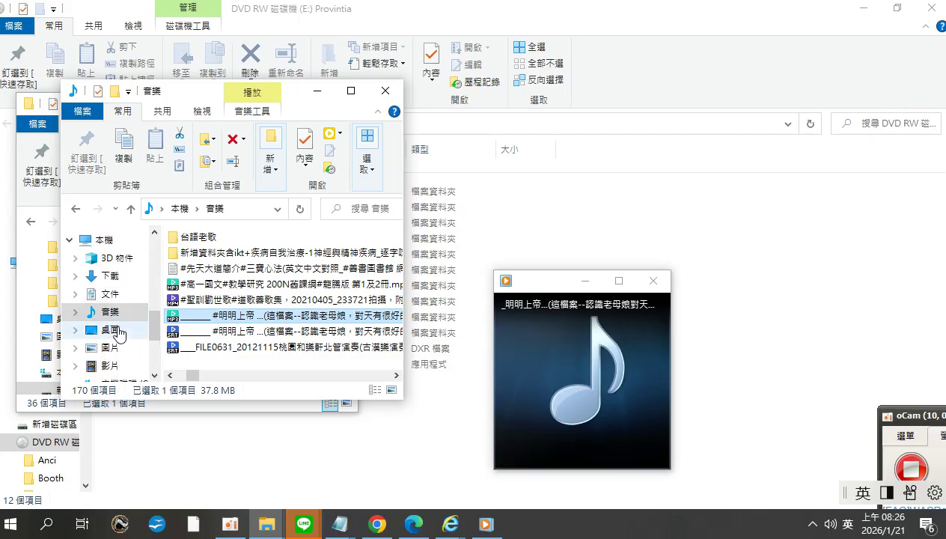
drag(206, 379, 389, 317)
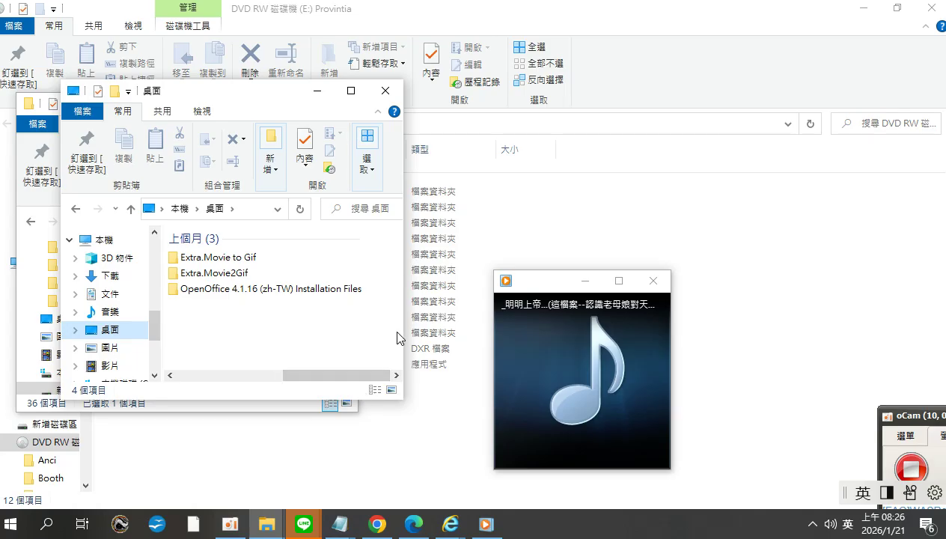
click(238, 375)
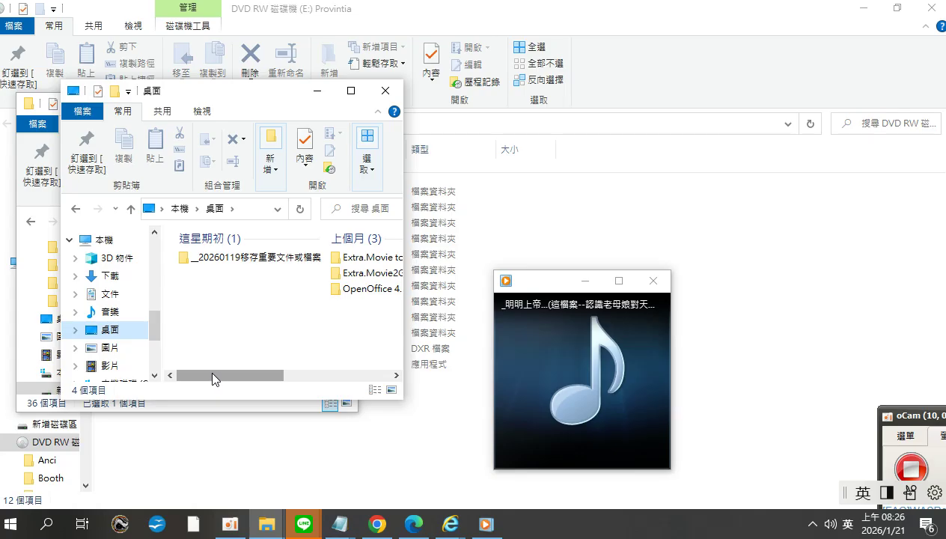
double_click(227, 257)
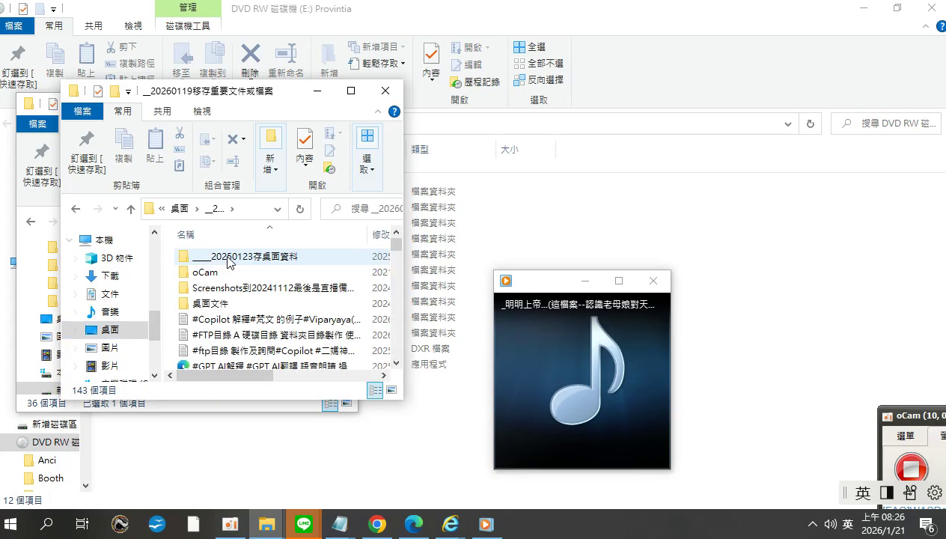
Copy the balabolka - 捷徑 and Cerberus - 捷徑 shortcuts from this folder and paste them into the 桌面 folder
scroll(403, 277, down, 5)
click(398, 276)
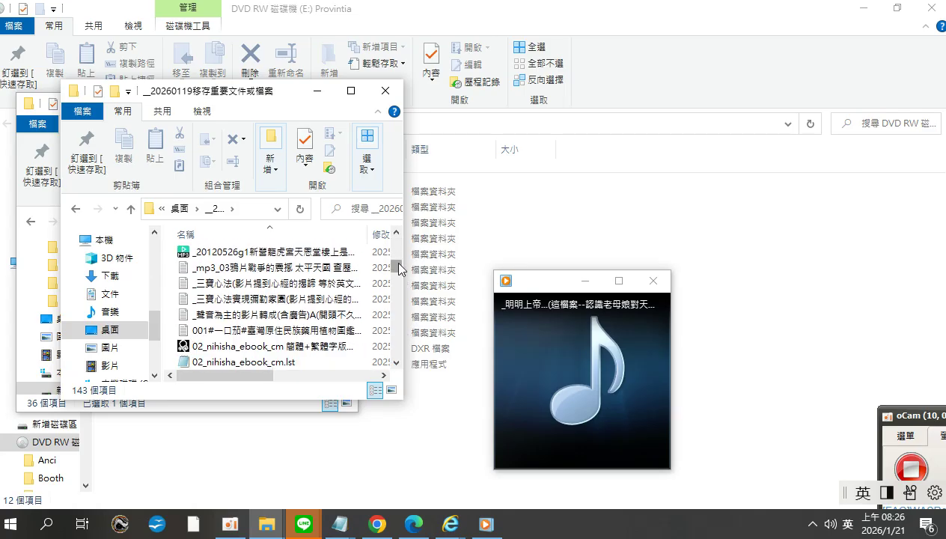
drag(399, 270, 401, 288)
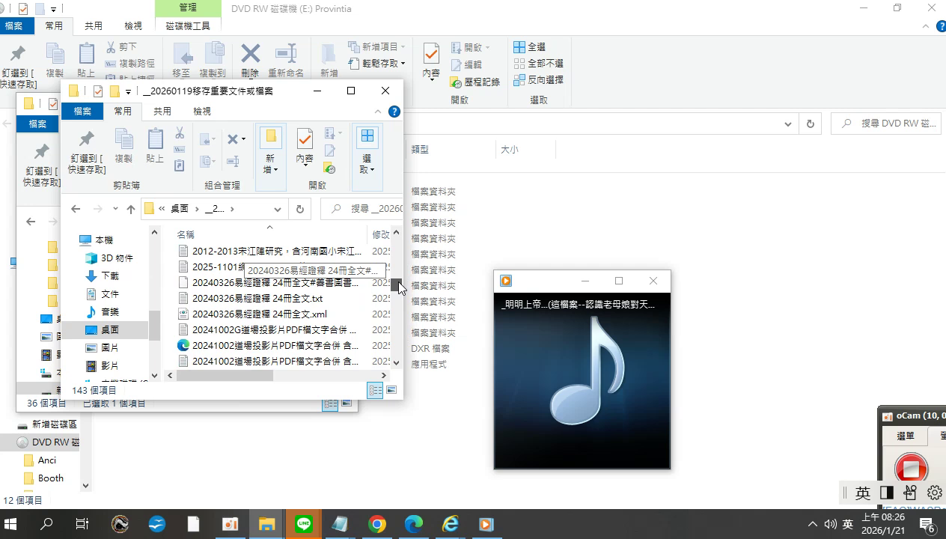
scroll(225, 314, up, 10)
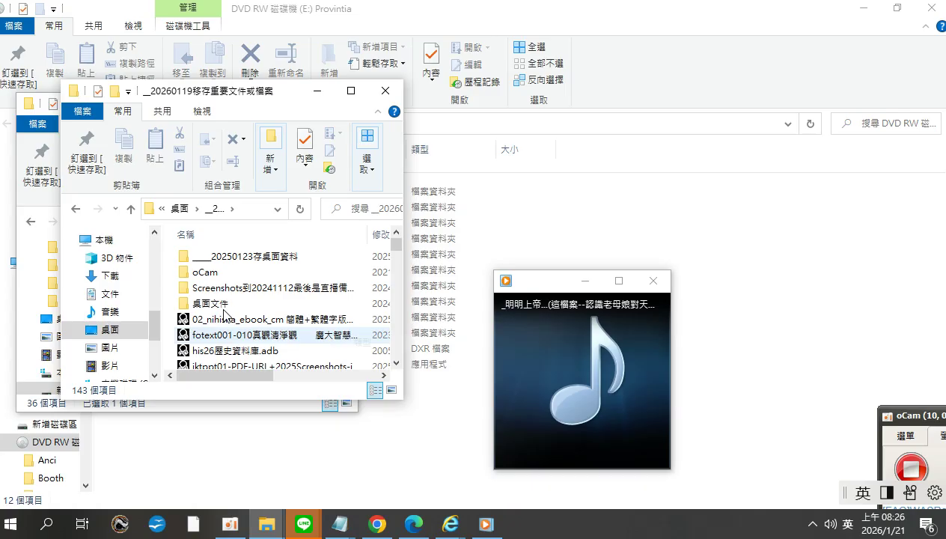
scroll(225, 315, down, 20)
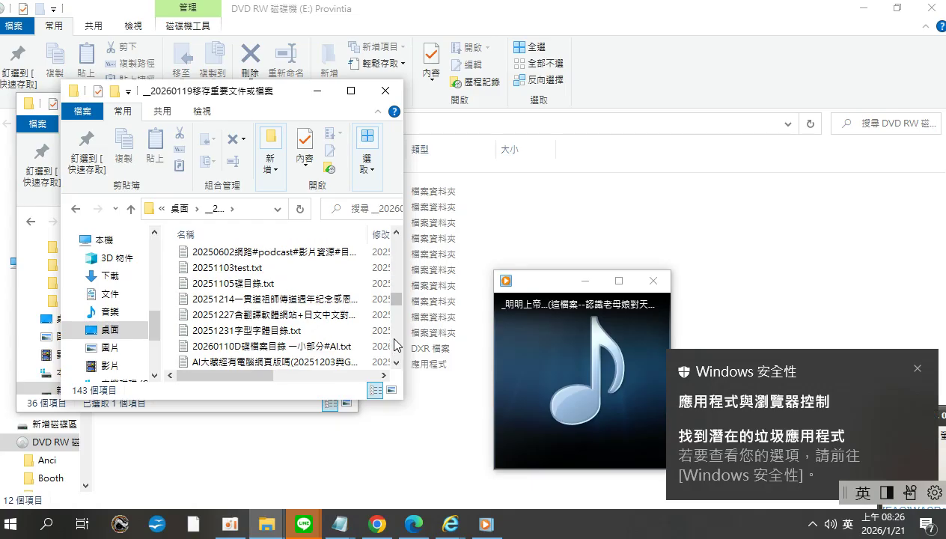
scroll(394, 346, down, 3)
click(397, 345)
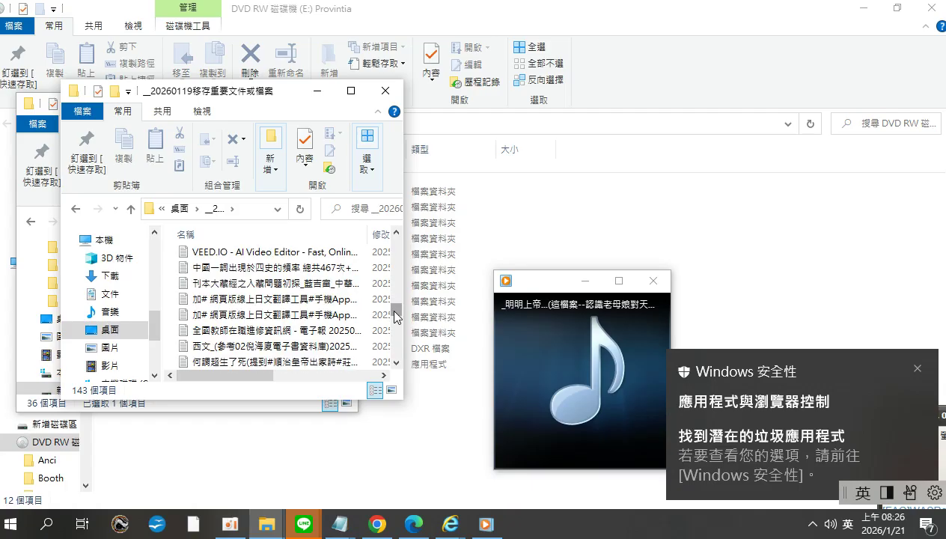
drag(396, 314, 400, 337)
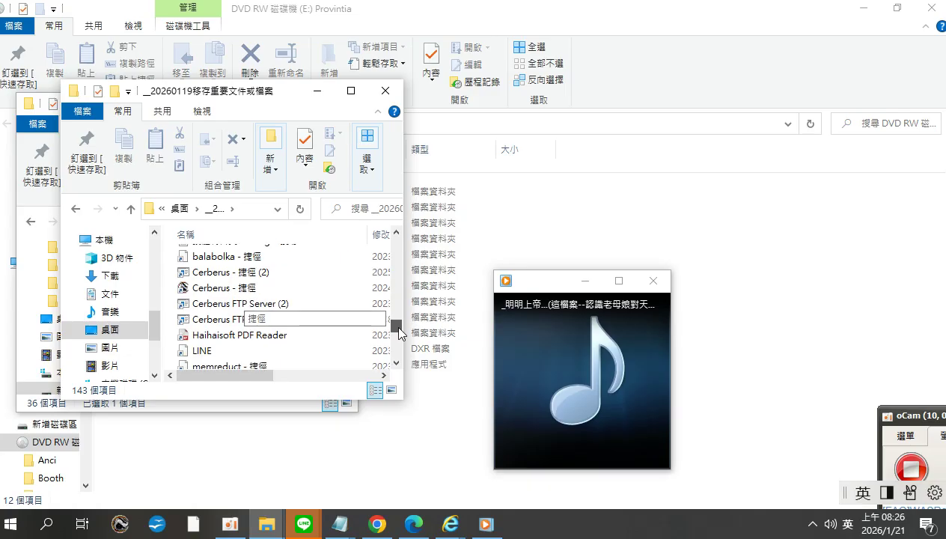
click(239, 289)
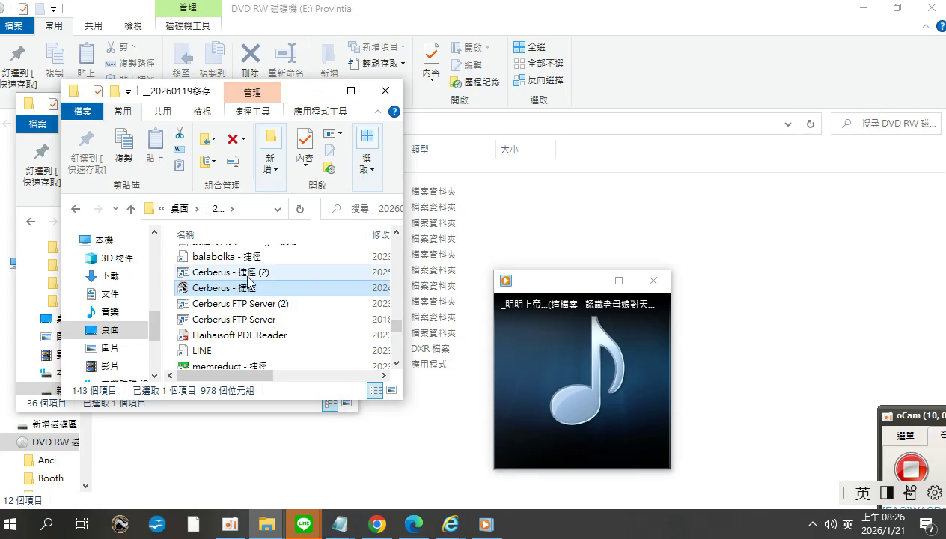
ctrl+click(254, 259)
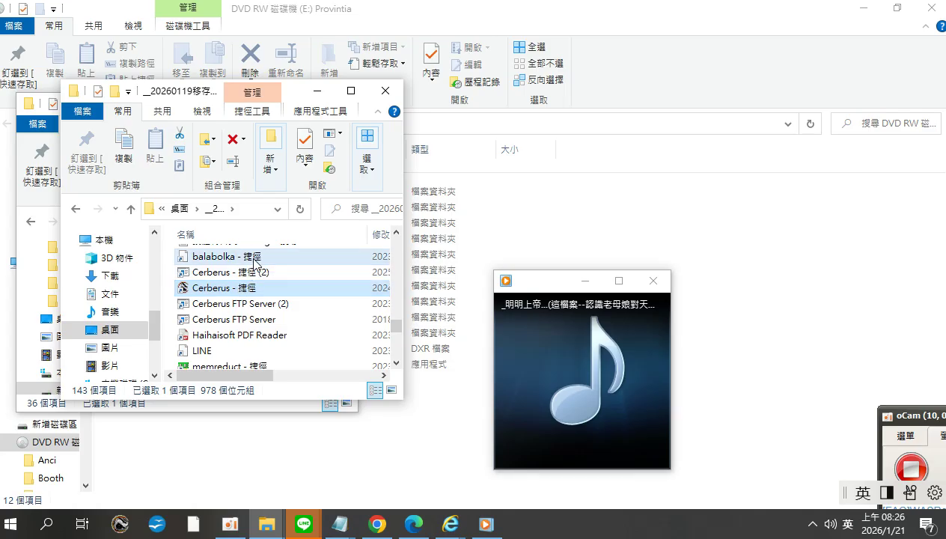
right_click(254, 262)
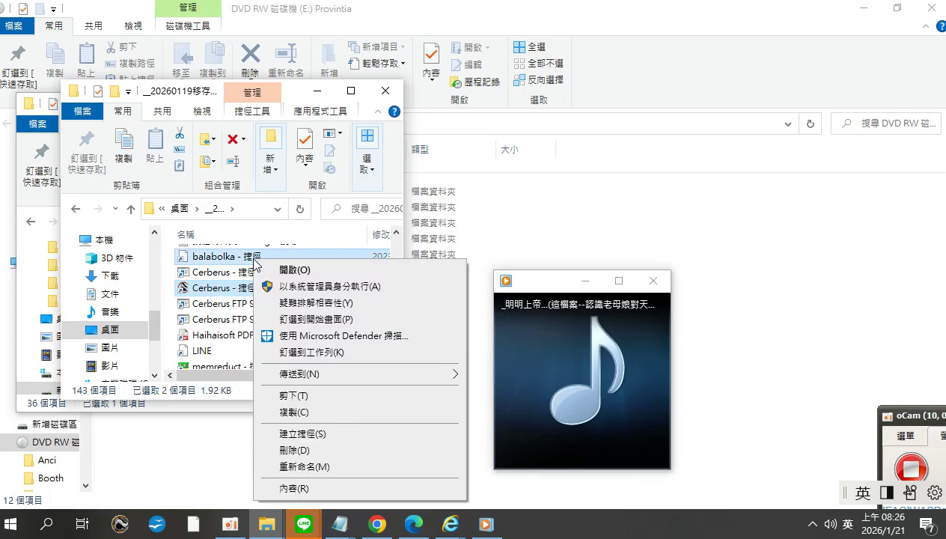
click(304, 414)
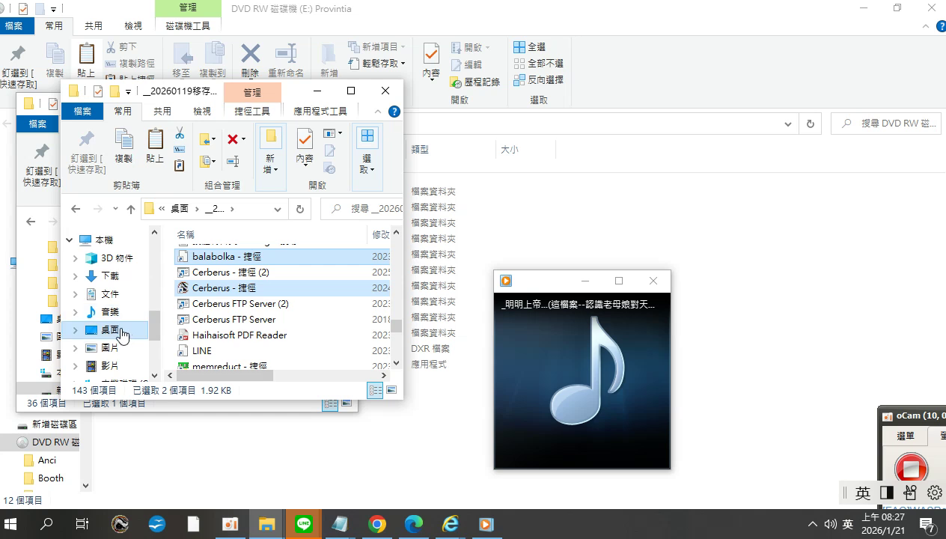
right_click(121, 331)
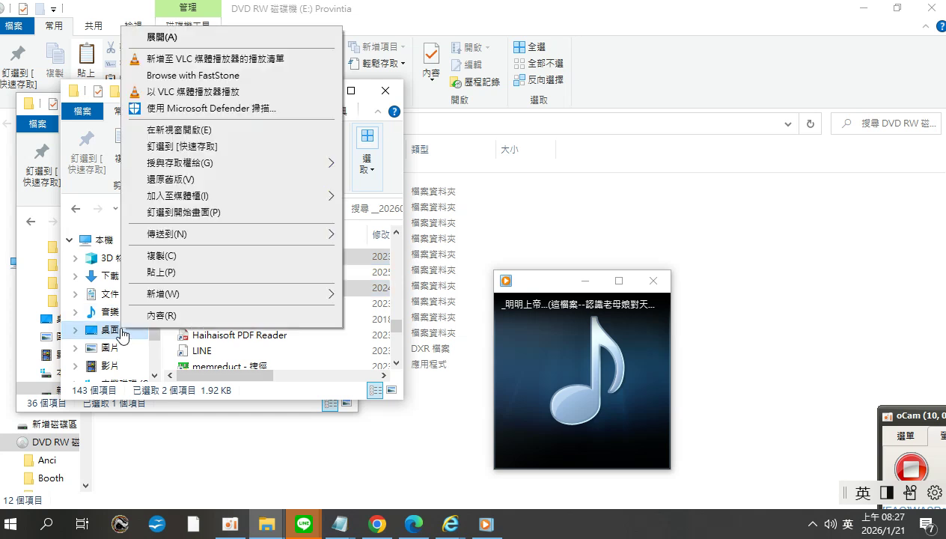
click(159, 274)
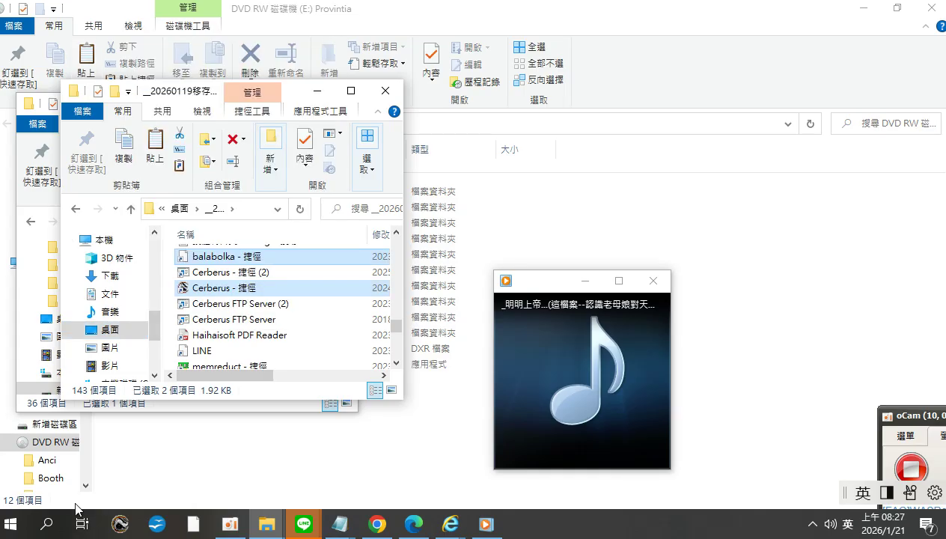
click(46, 526)
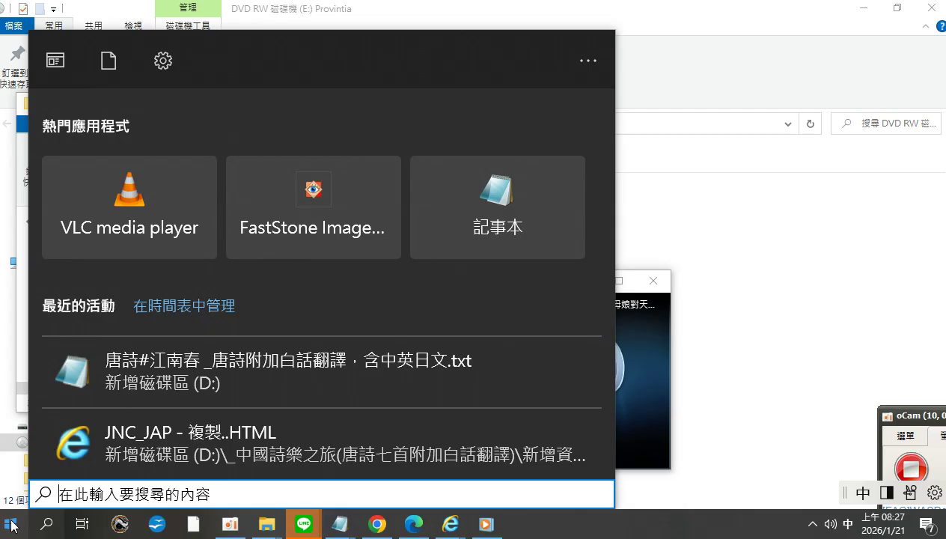
click(11, 527)
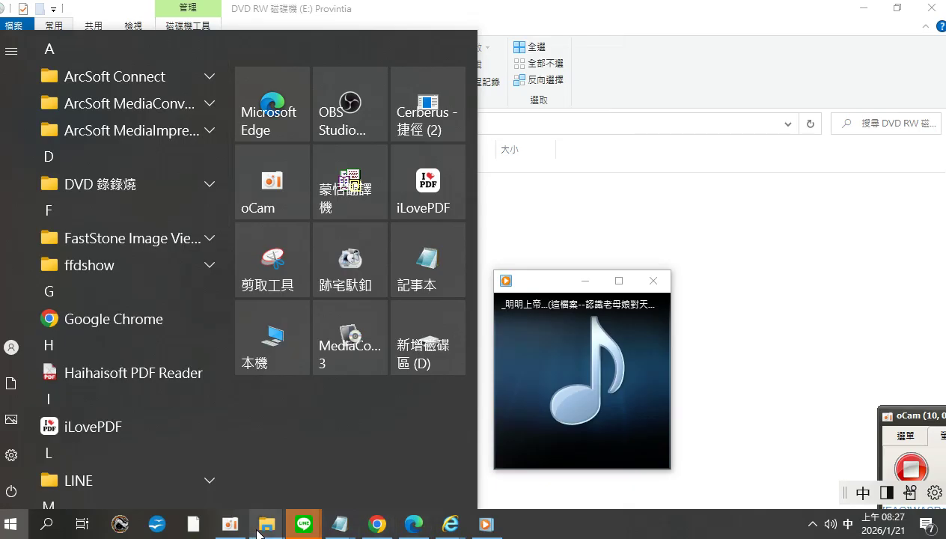
Show the 桌面 folder in the 新增資料夾 window and launch Balabolka from its pasted balabolka - 捷徑 shortcut
mouse_move(258, 529)
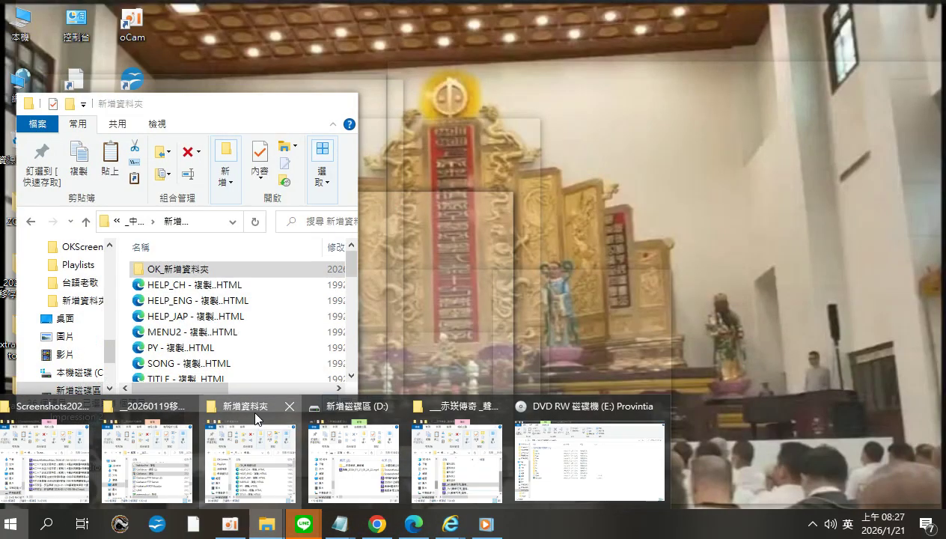
click(255, 414)
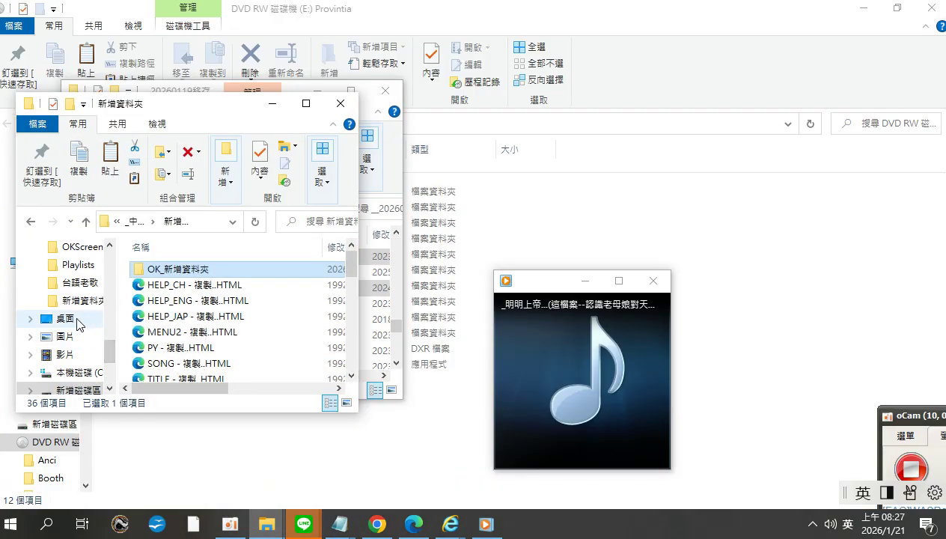
click(66, 319)
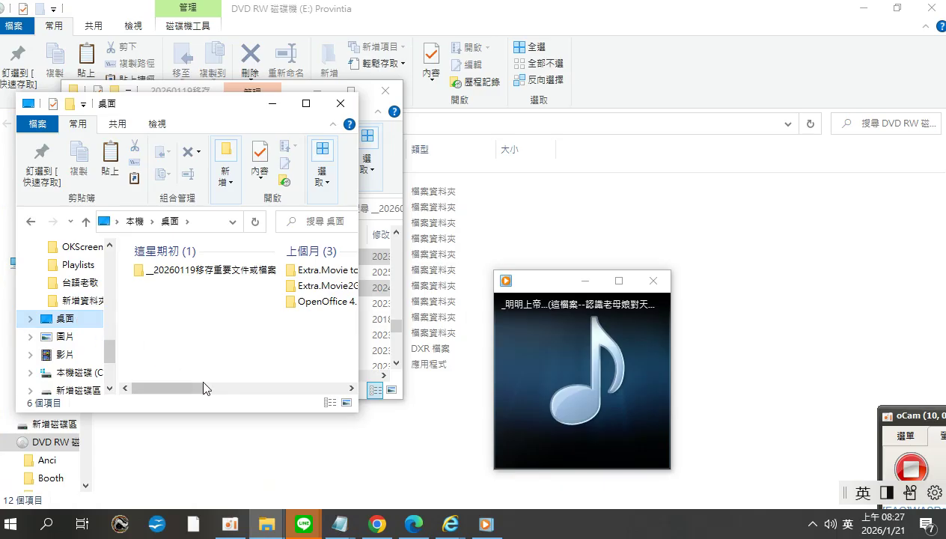
drag(205, 388, 321, 384)
click(159, 274)
double_click(157, 274)
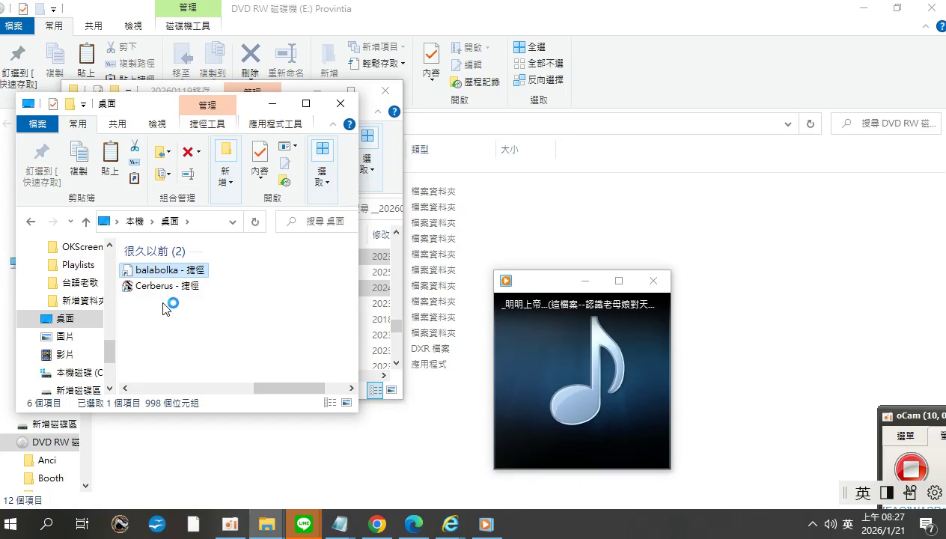
mouse_move(340, 528)
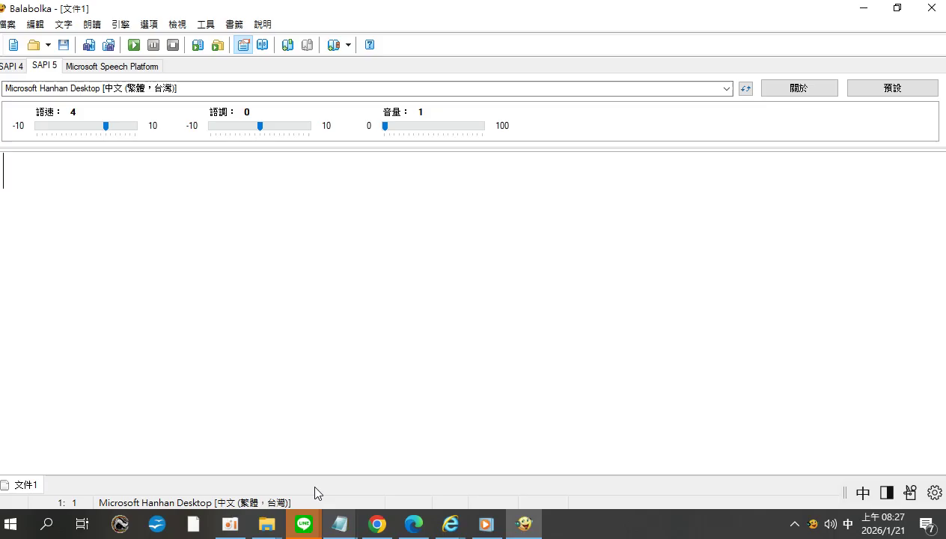
Open the 從文件中提取文字 tool, start adding files and go to the _中國詩樂之旅(唐詩七首附加白話翻譯) folder on drive D:
click(207, 24)
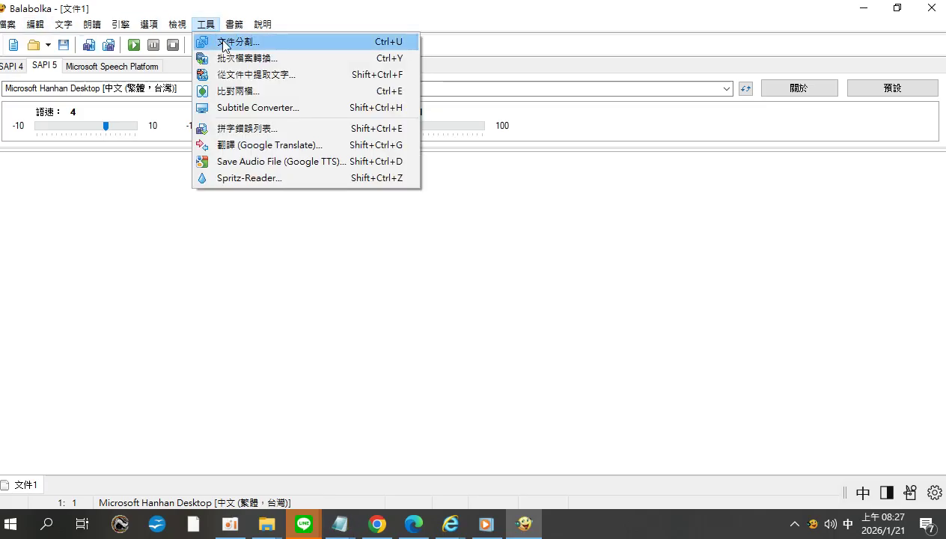
click(248, 75)
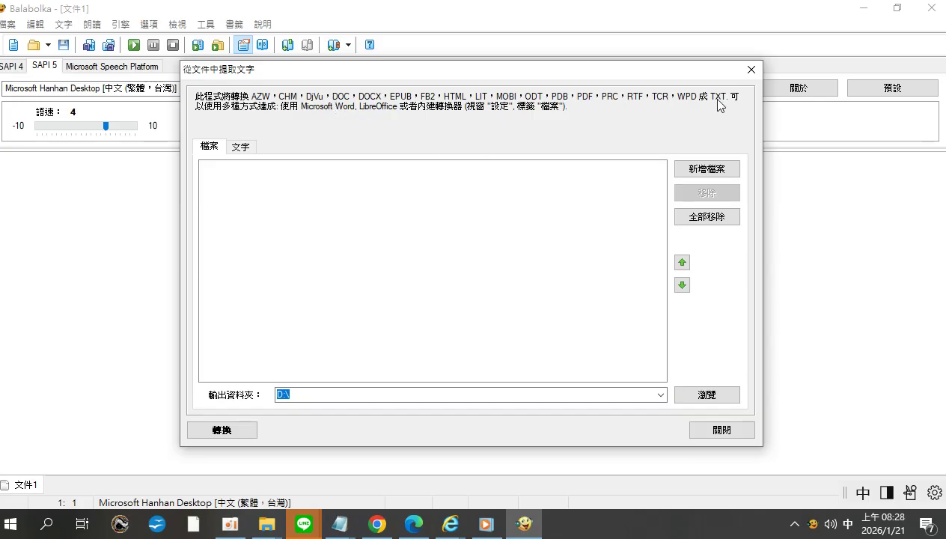
click(680, 166)
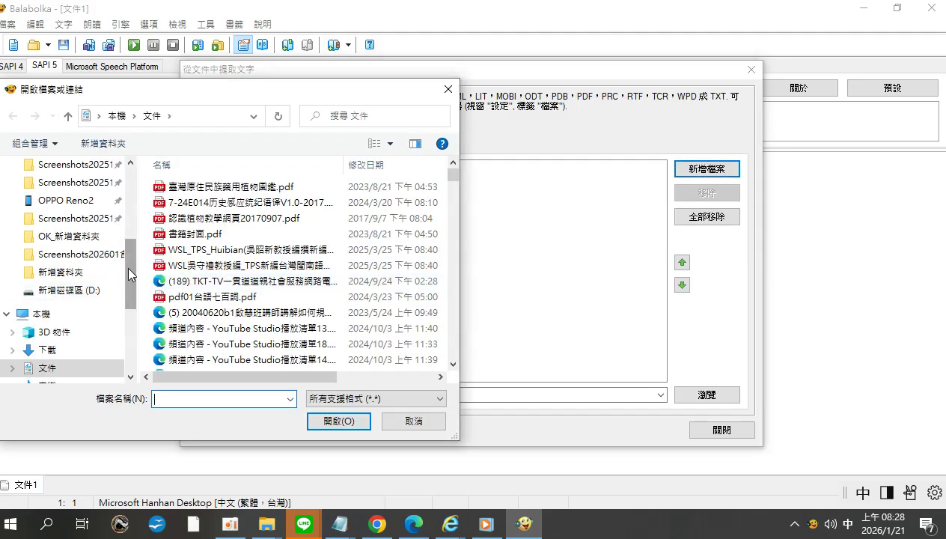
drag(127, 267, 127, 245)
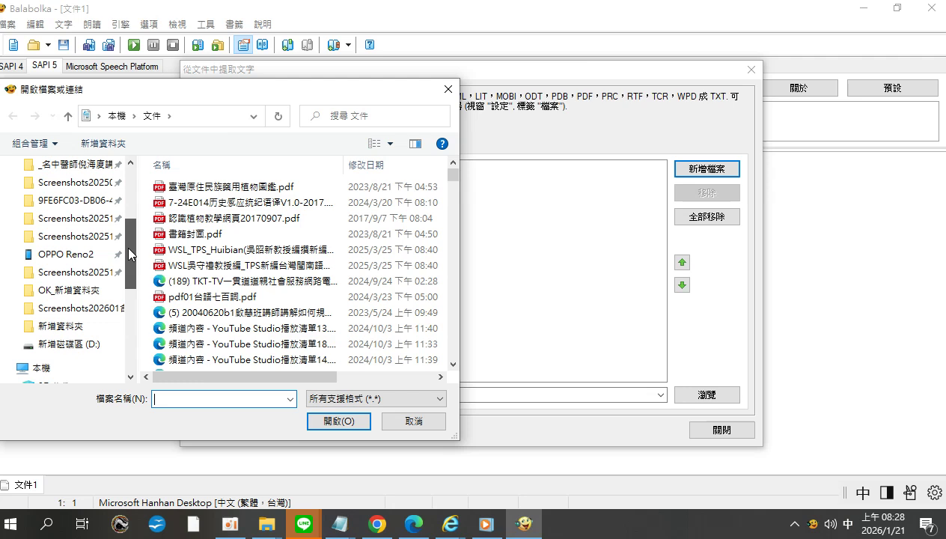
click(82, 343)
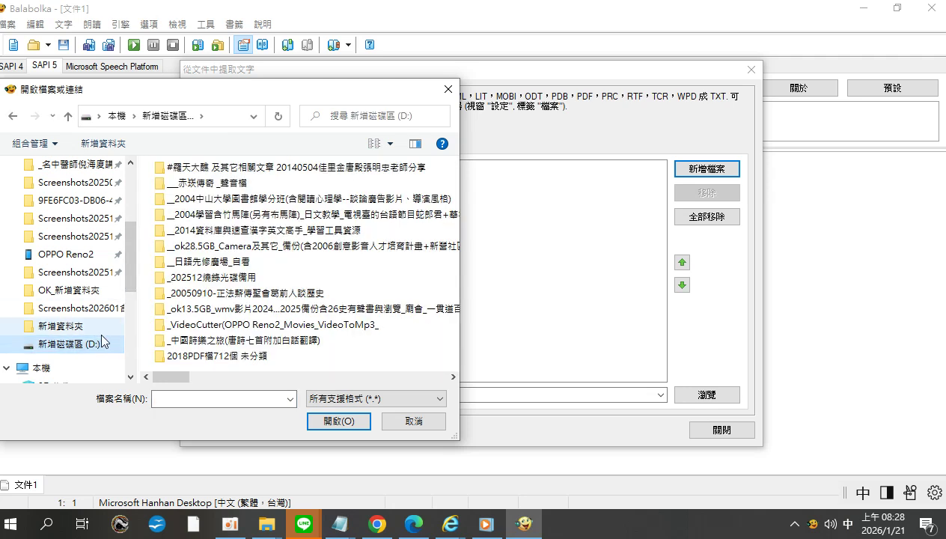
click(235, 345)
double_click(235, 346)
Check the 新增資料夾 subfolder for source files and return to the _中國詩樂之旅(唐詩七首附加白話翻譯) folder
click(185, 210)
double_click(184, 204)
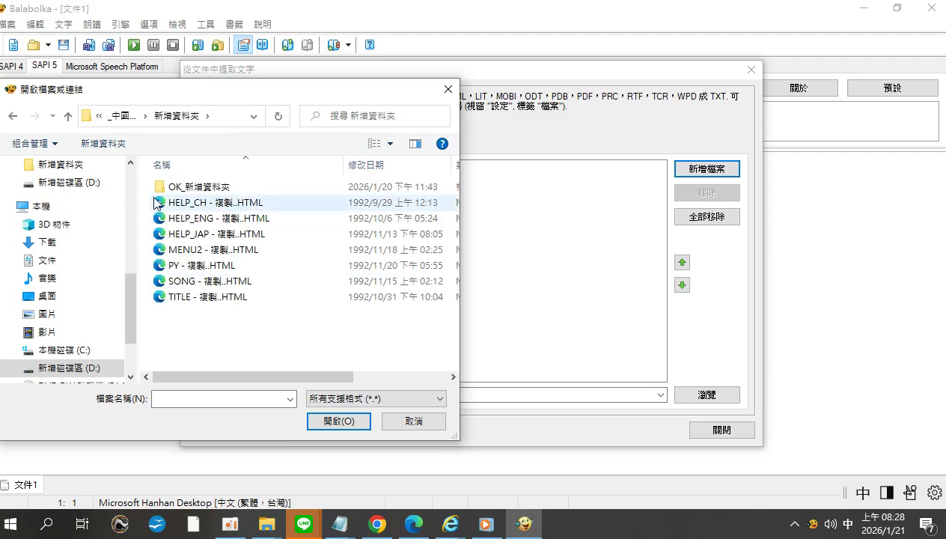
click(70, 117)
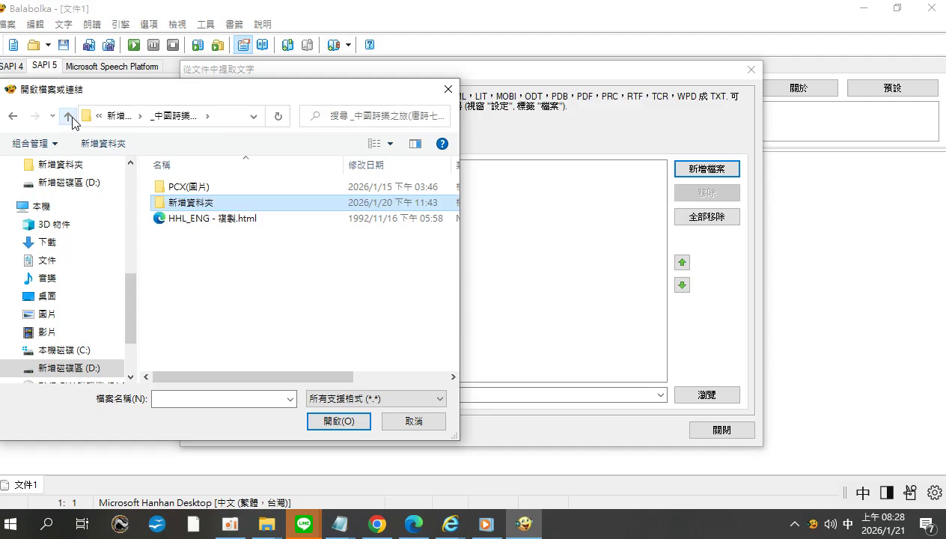
click(69, 117)
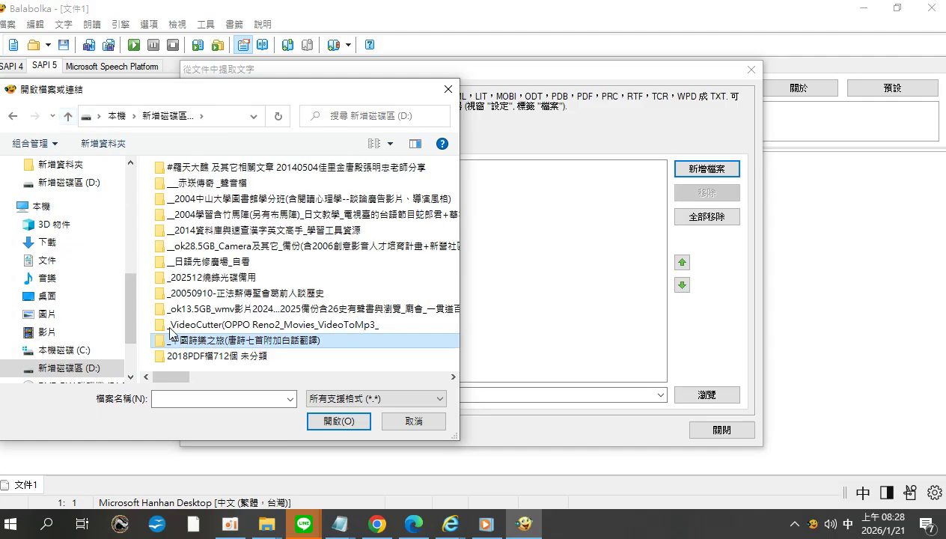
double_click(211, 345)
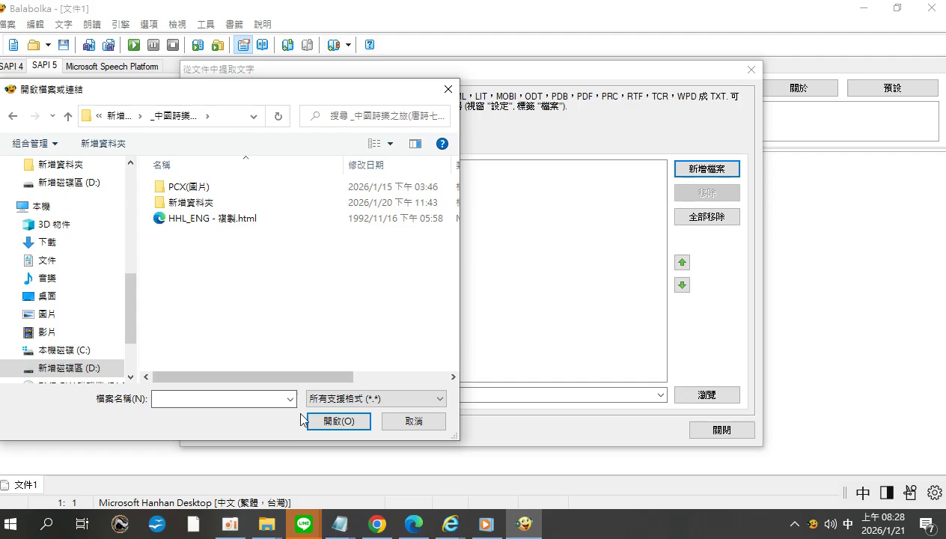
Show all file types (所有檔案 (*.*)) and add the 唐詩#江南春 _唐詩附加白話翻譯，含中英日文.txt file to the conversion list
click(441, 398)
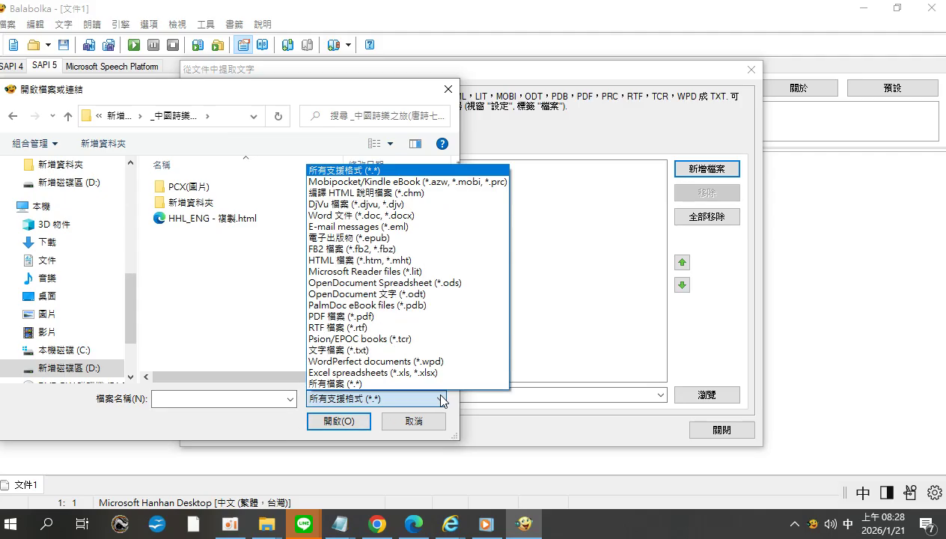
click(355, 385)
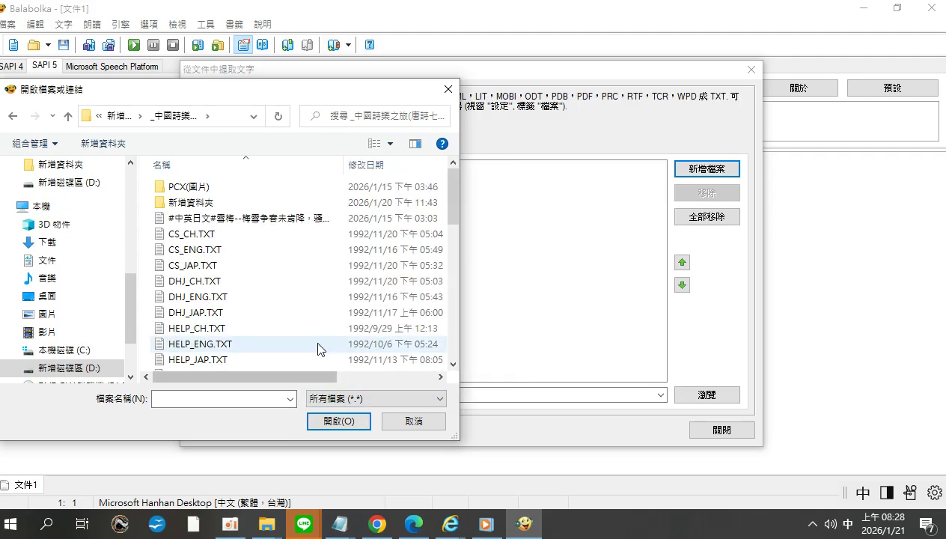
drag(452, 187, 470, 331)
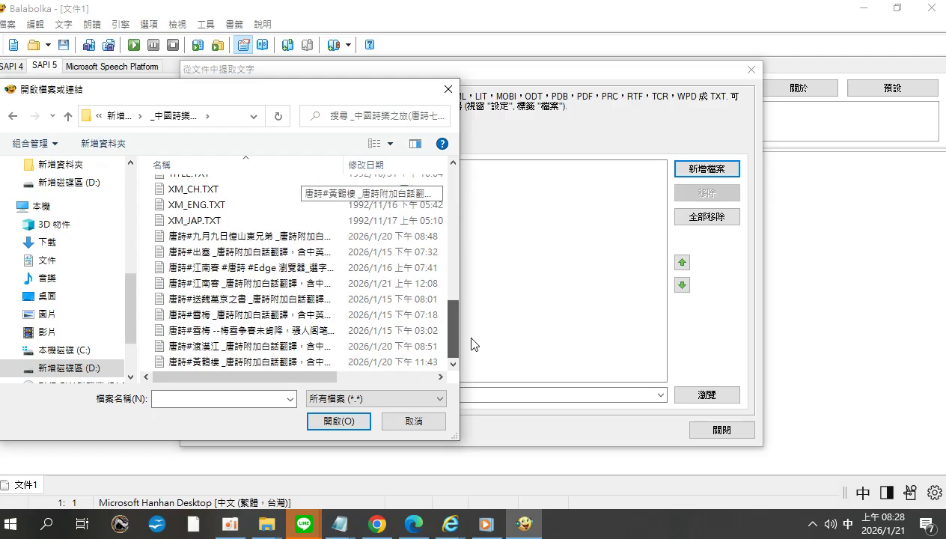
click(206, 236)
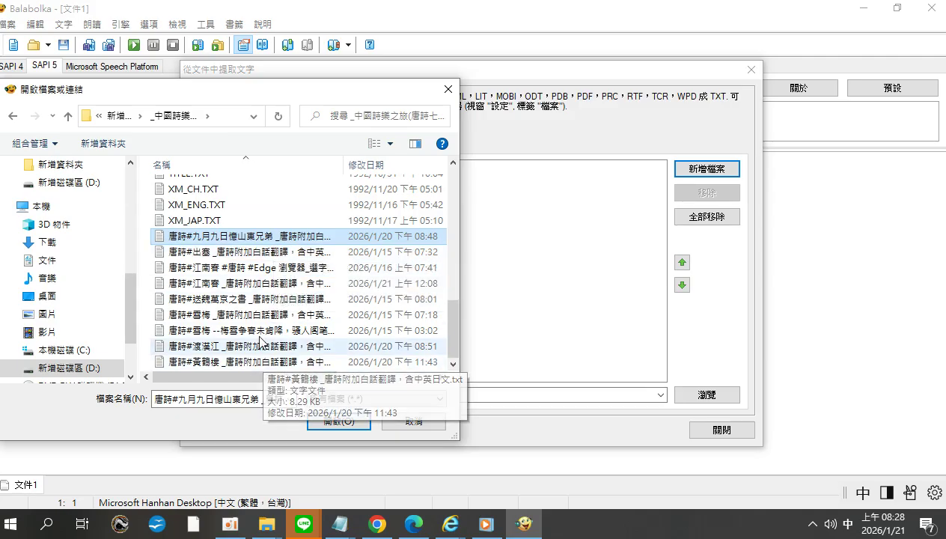
click(165, 269)
click(175, 286)
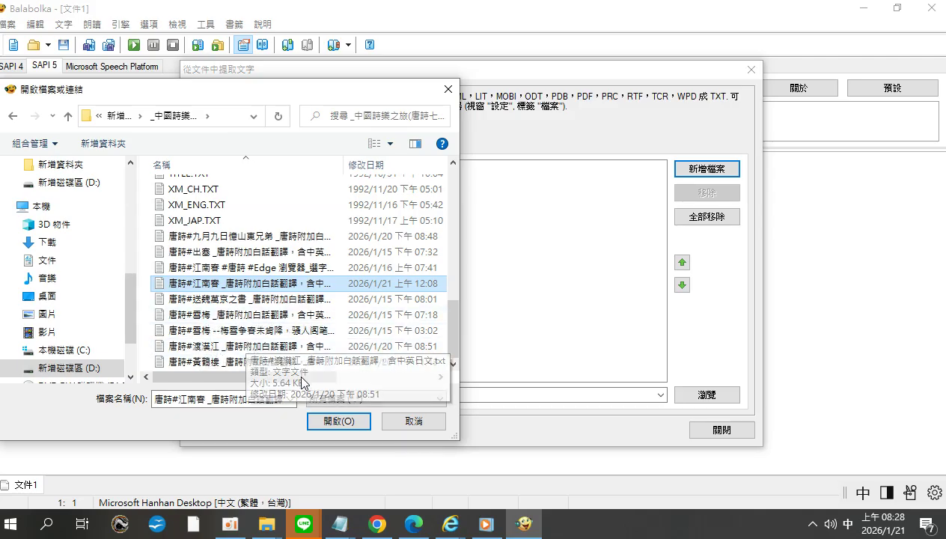
click(342, 422)
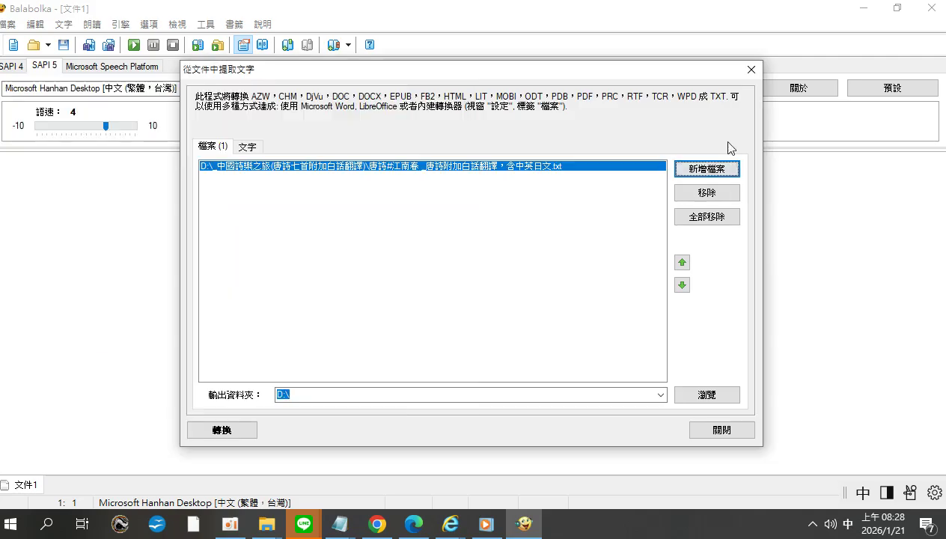
Add the 唐詩#九月九日憶山東兄弟 _唐詩附加白話翻譯，含中英日文.txt file to the conversion list
click(707, 169)
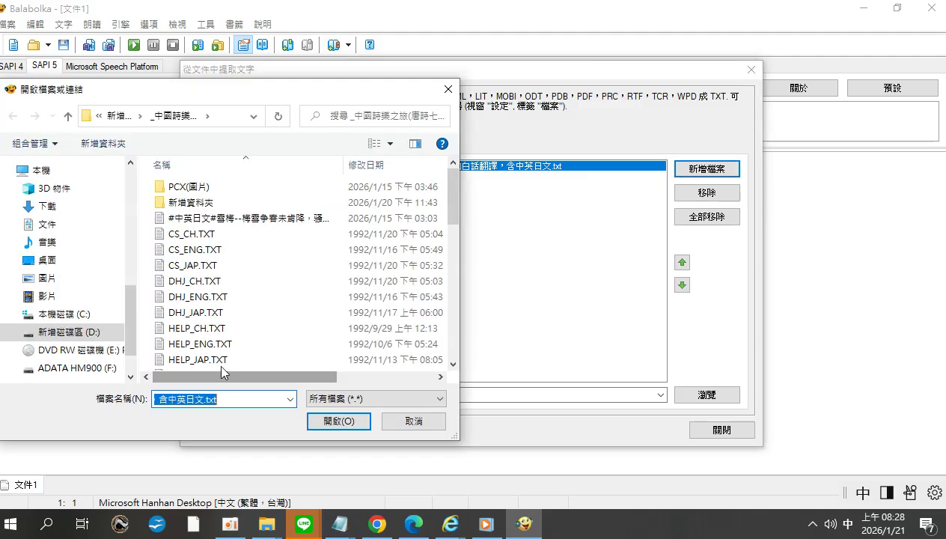
drag(455, 196, 450, 346)
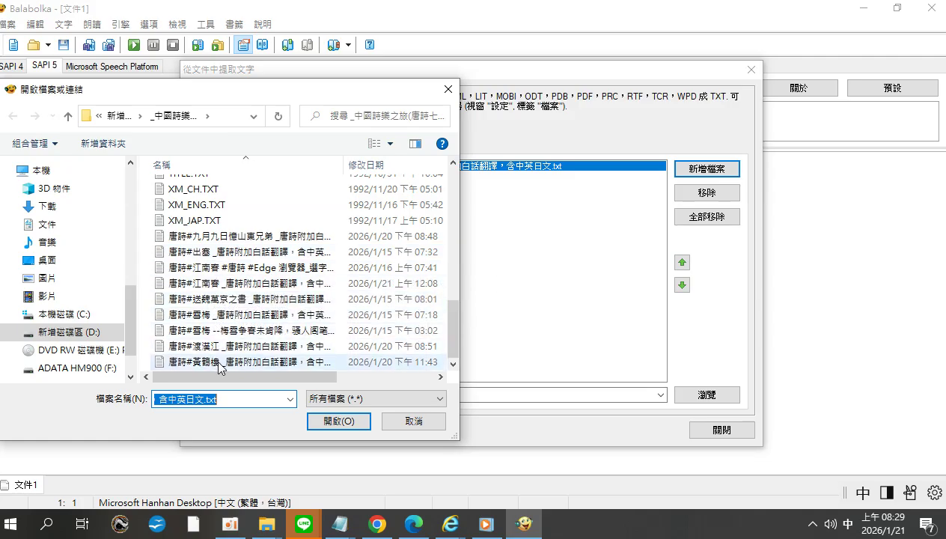
click(185, 241)
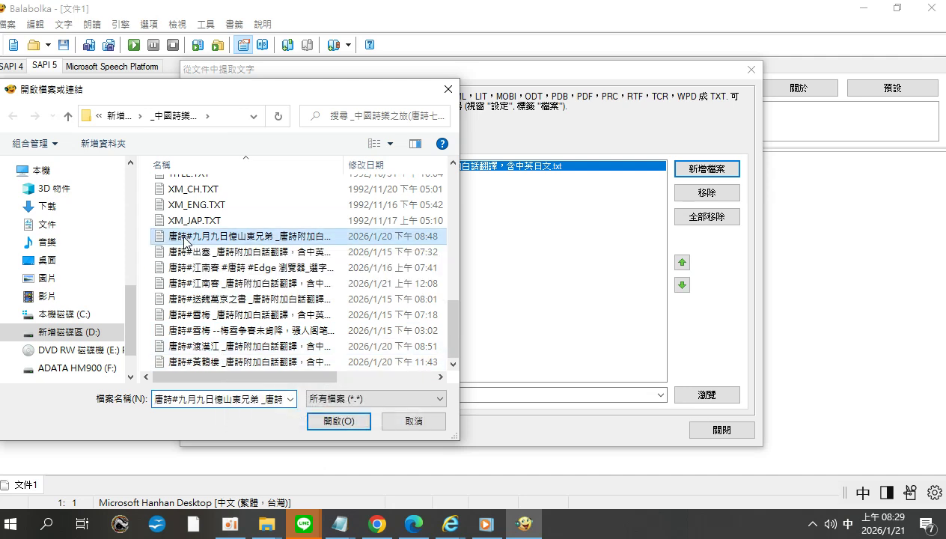
click(325, 425)
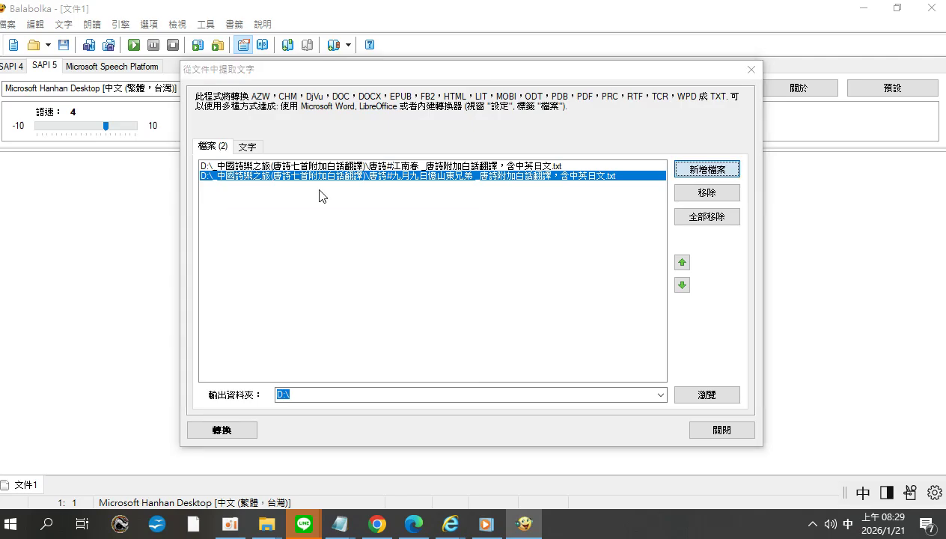
Add the five 唐詩# text files 出塞, 送魏萬京之書, 雪梅, 渡漢江 and 黃鶴樓 to the conversion list together
drag(451, 218, 452, 354)
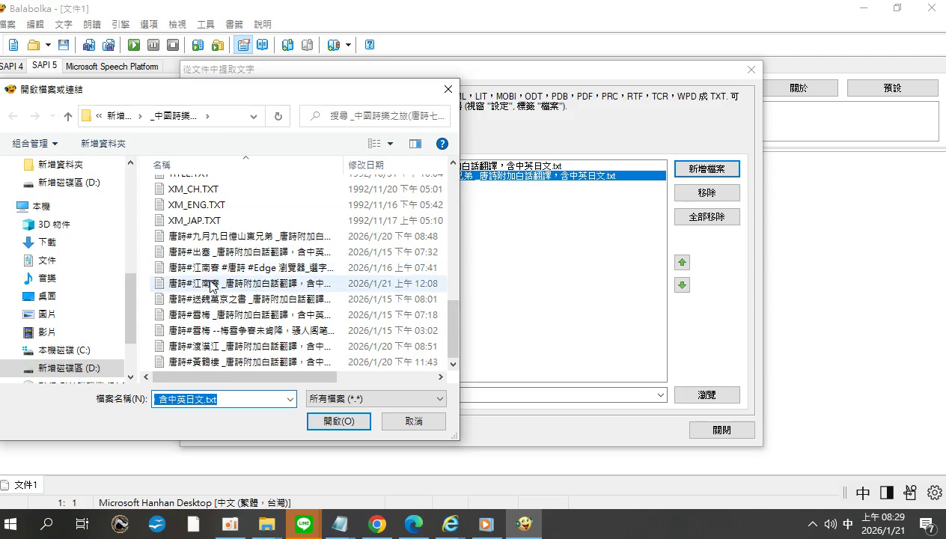
click(215, 251)
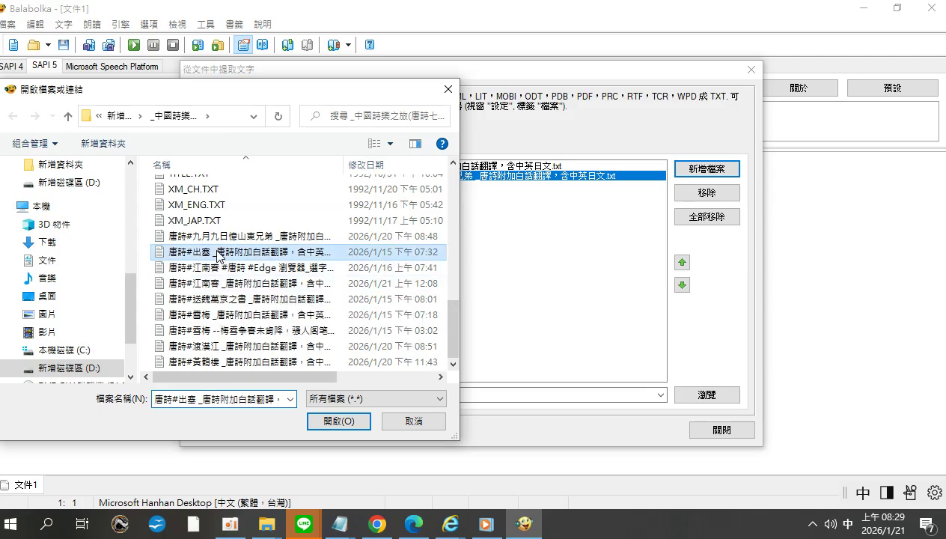
ctrl+click(229, 299)
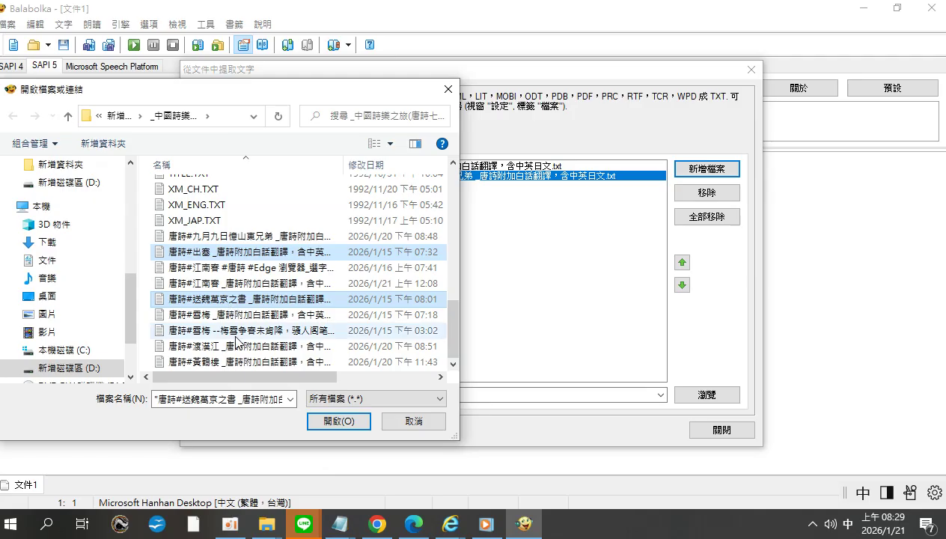
ctrl+click(234, 314)
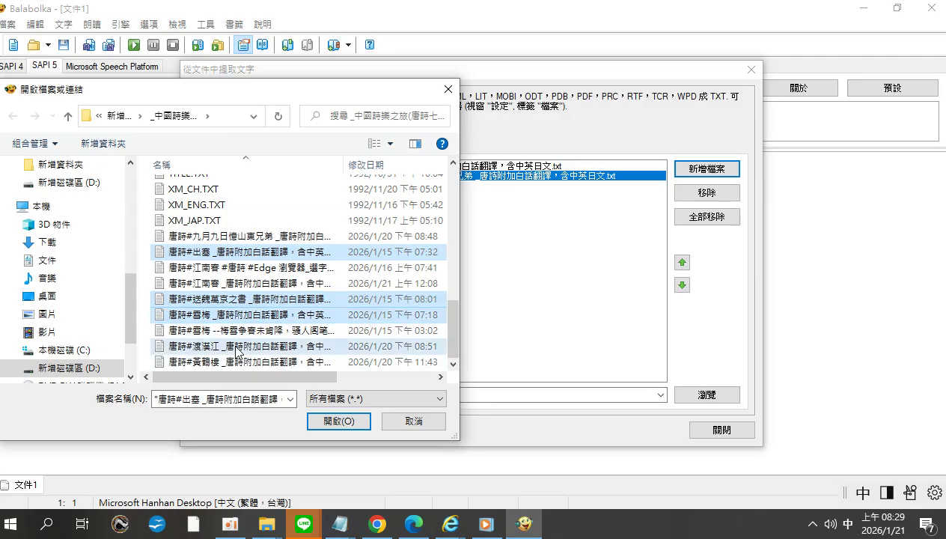
ctrl+click(225, 346)
ctrl+click(235, 364)
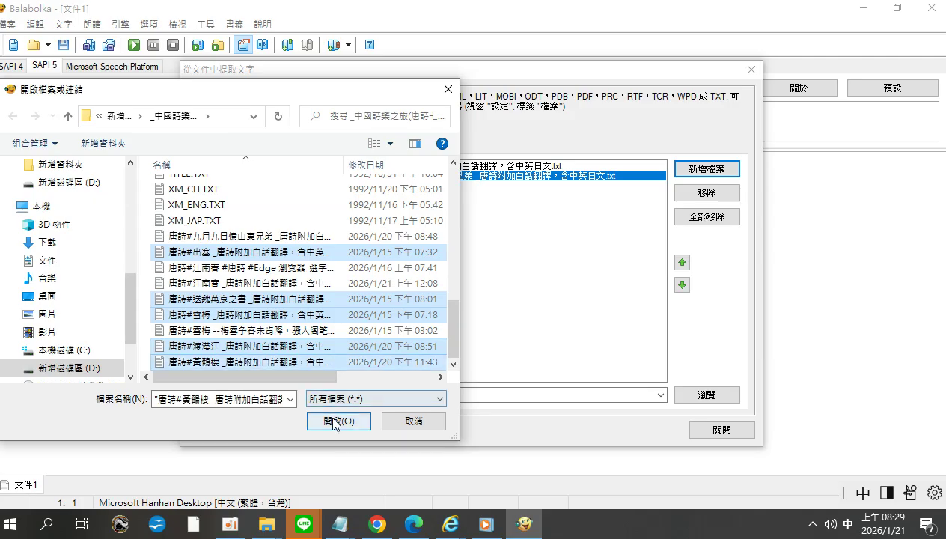
click(334, 421)
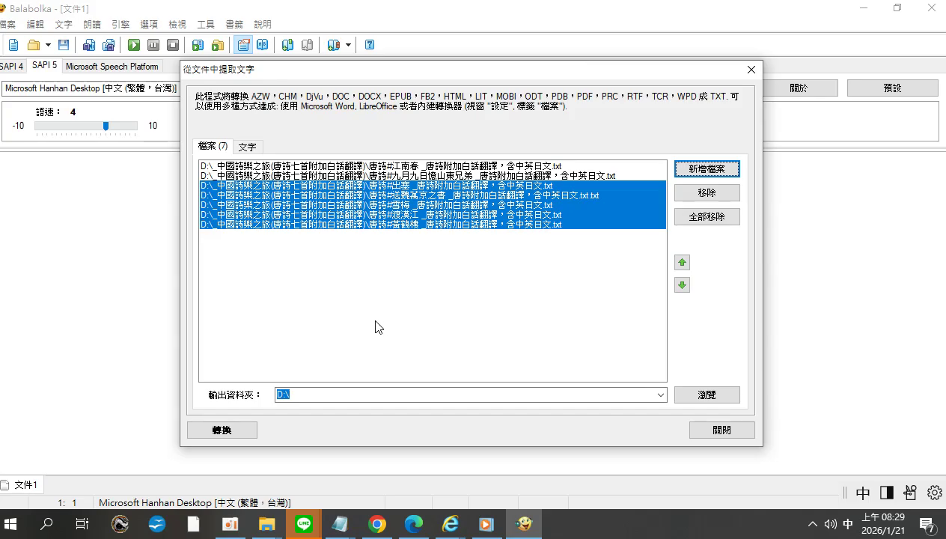
Name the combined output text file 唐詩_含白話翻譯，含中英日文
click(251, 149)
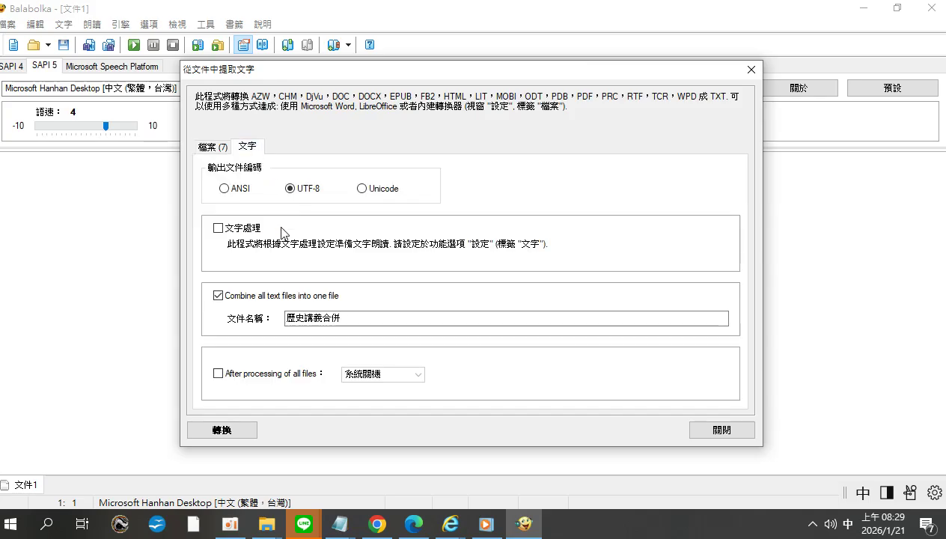
click(285, 322)
drag(286, 319, 341, 319)
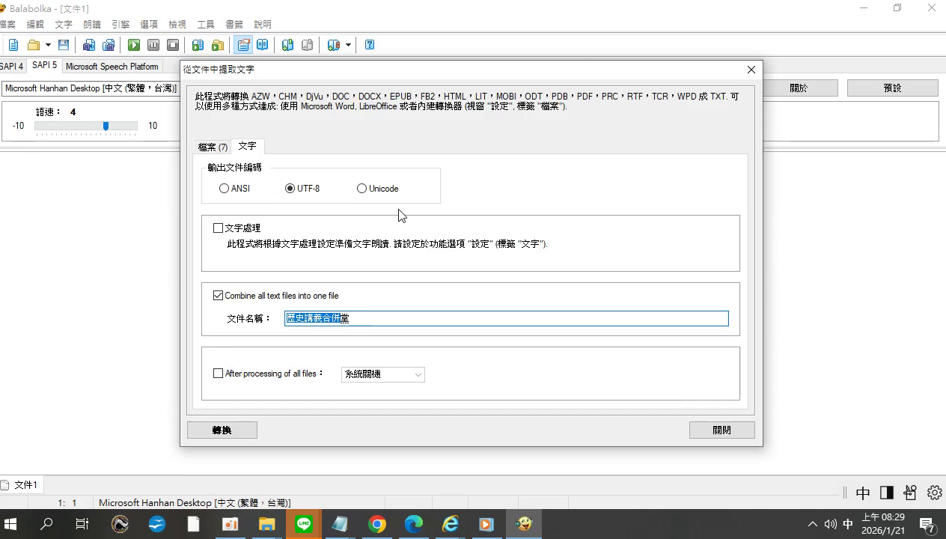
text(唐詩_中英日文)
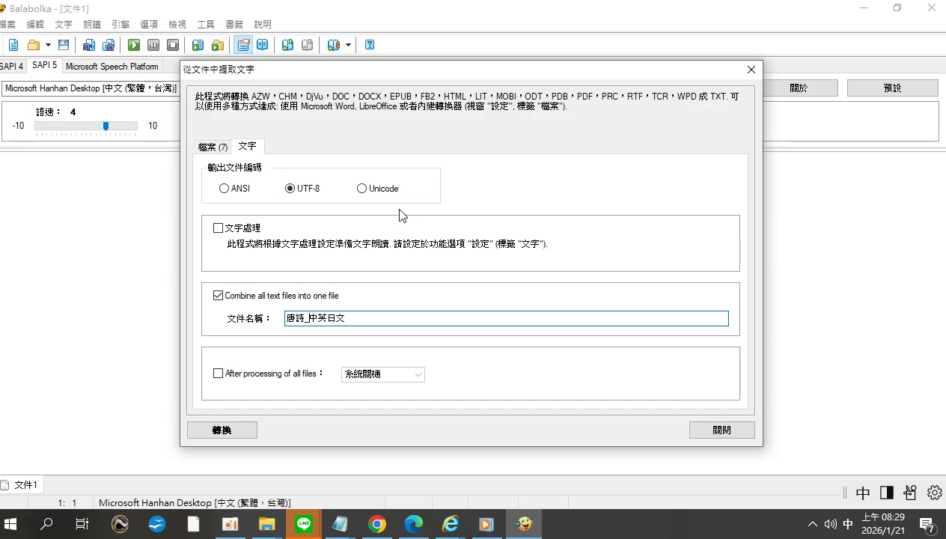
key(BackSpace)
text(ㄏ中)
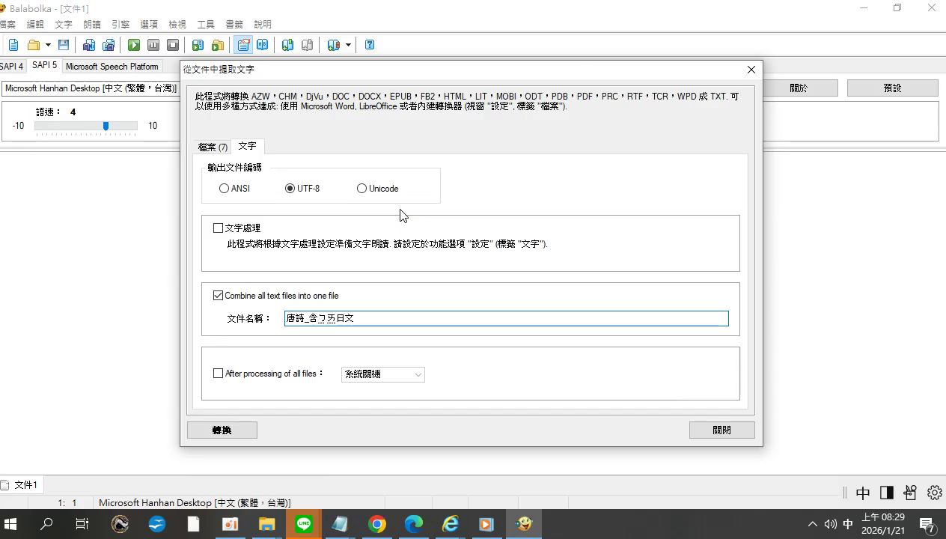
text(話ㄈ)
text(譯)
key(Return)
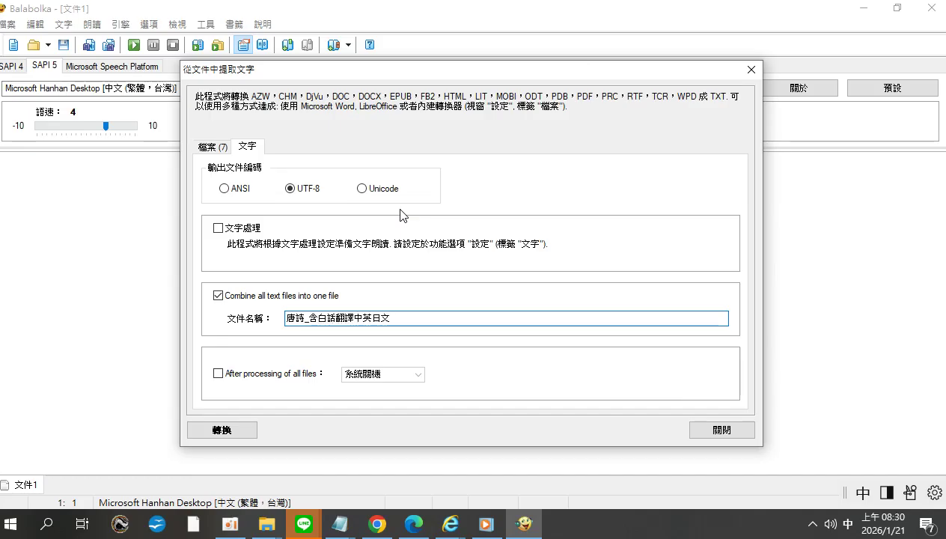
text(，)
key(Return)
text(含)
key(Return)
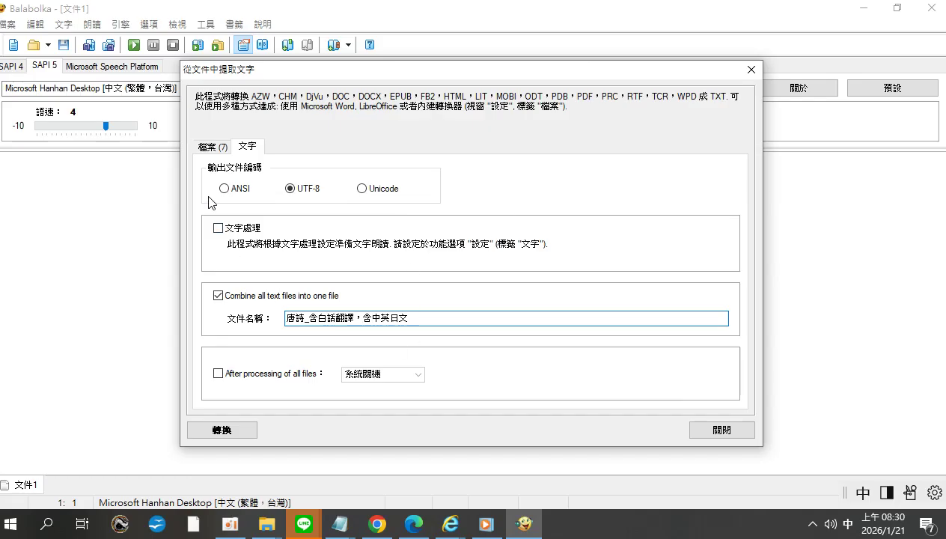
Set the output file encoding to Unicode, convert the listed files into D:\ and close the completion message
click(362, 190)
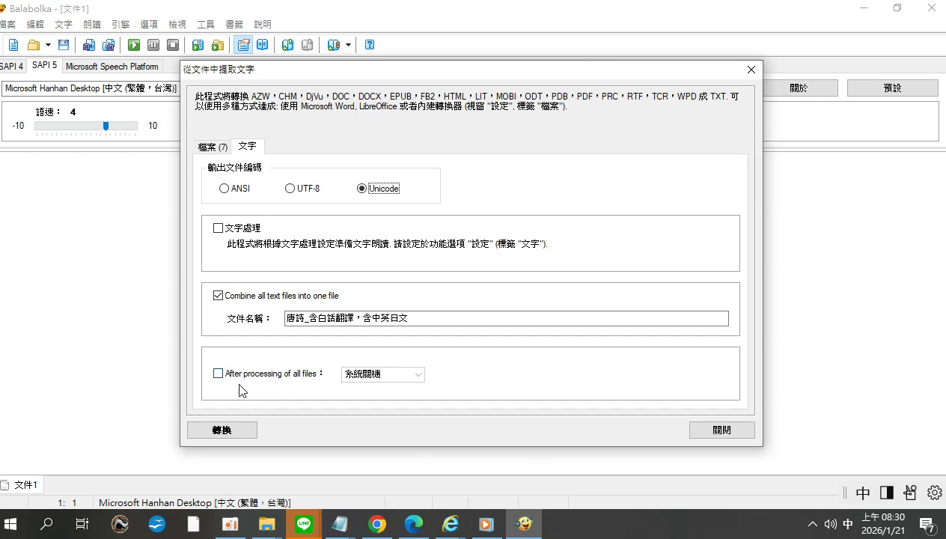
click(203, 150)
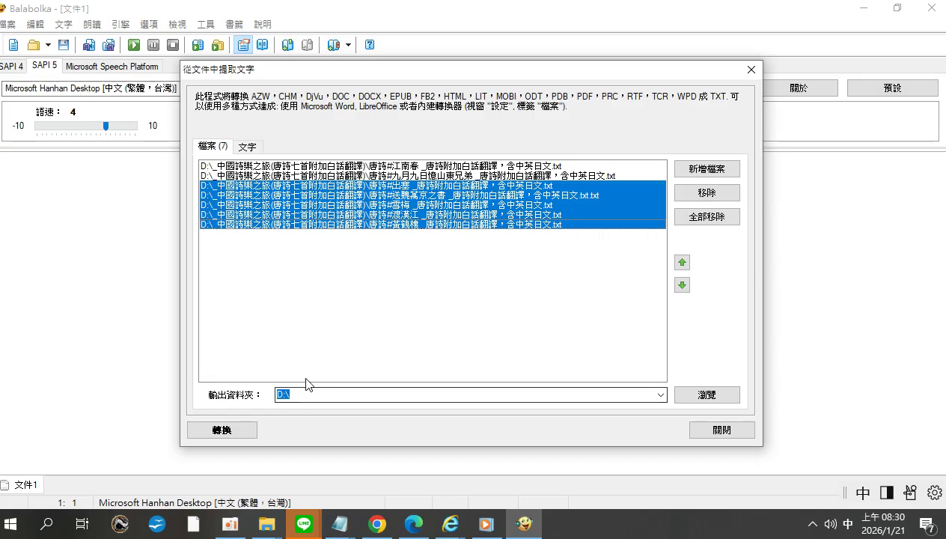
click(224, 431)
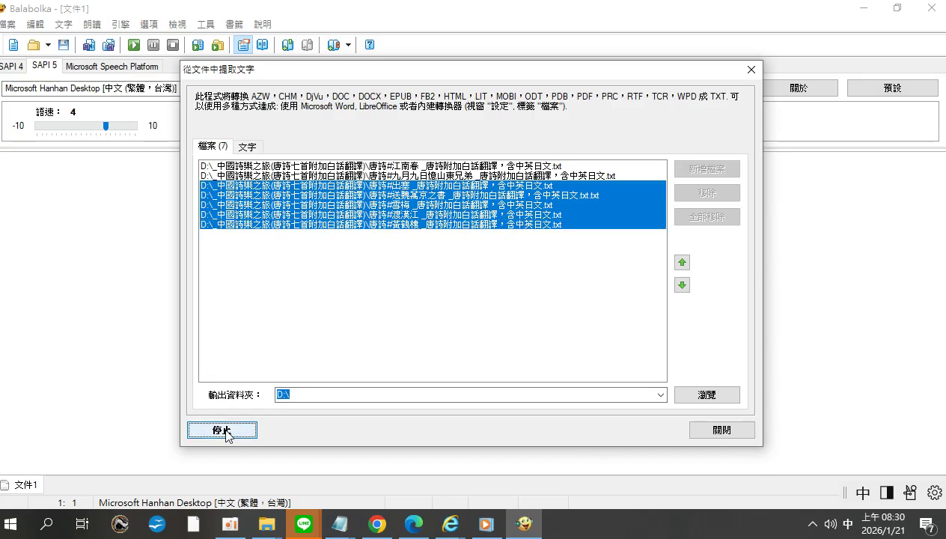
click(467, 314)
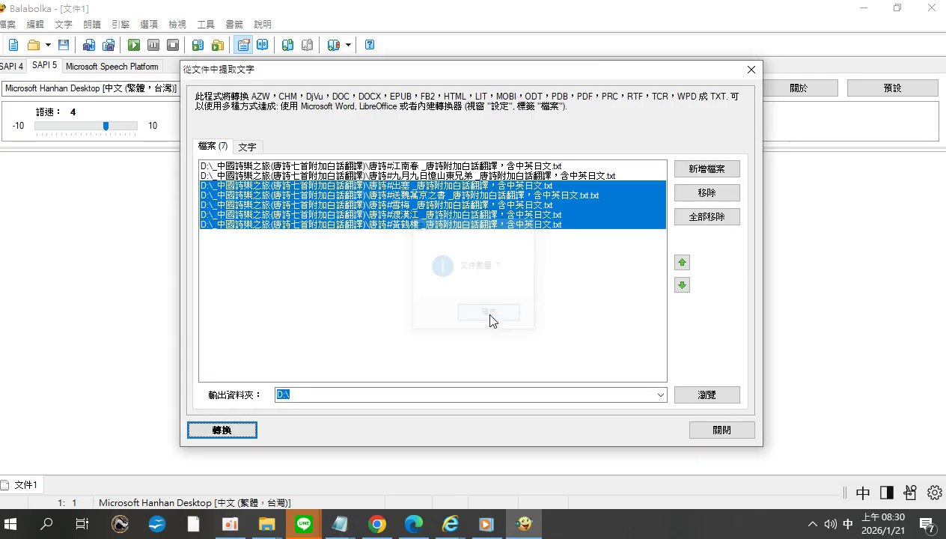
Open 唐詩_含白話翻譯，含中英日文.txt from drive D: in Notepad, look through its text for character errors and close it
click(267, 524)
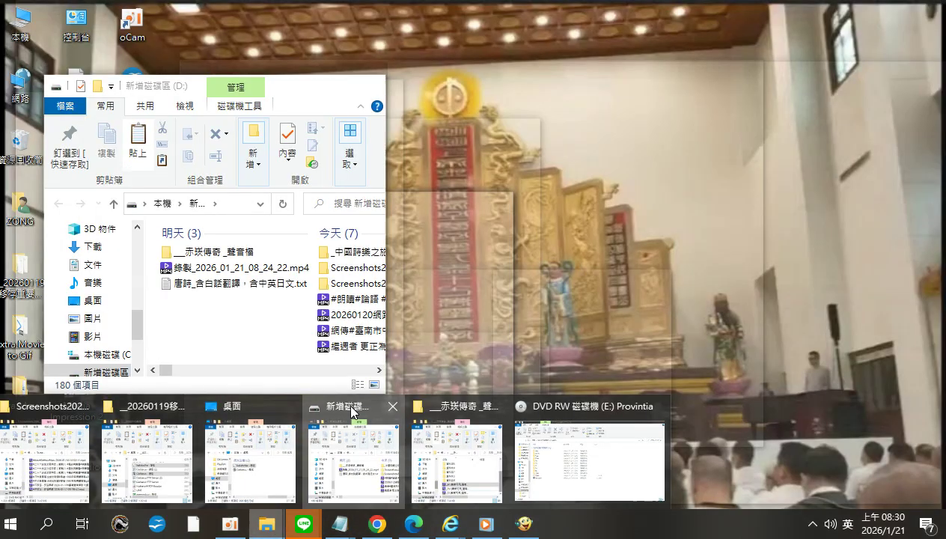
click(353, 449)
click(223, 289)
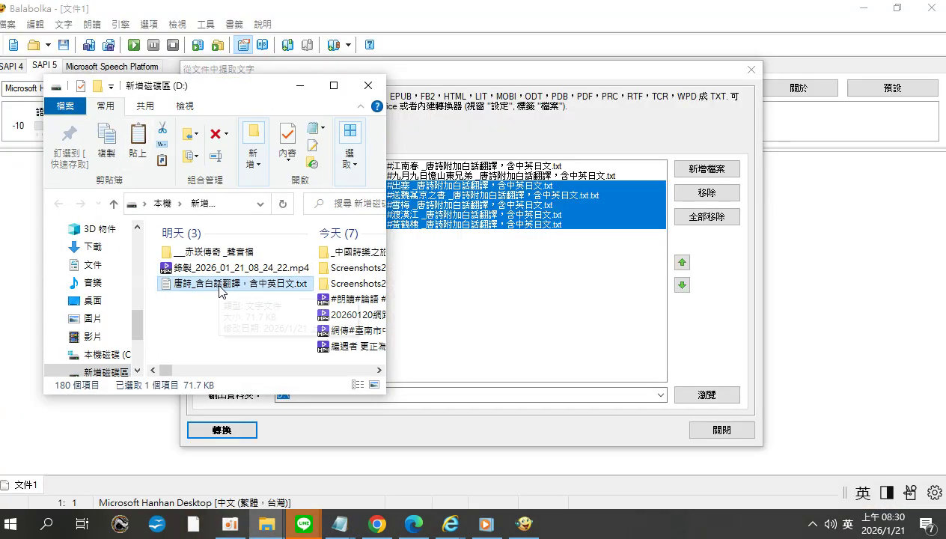
right_click(220, 291)
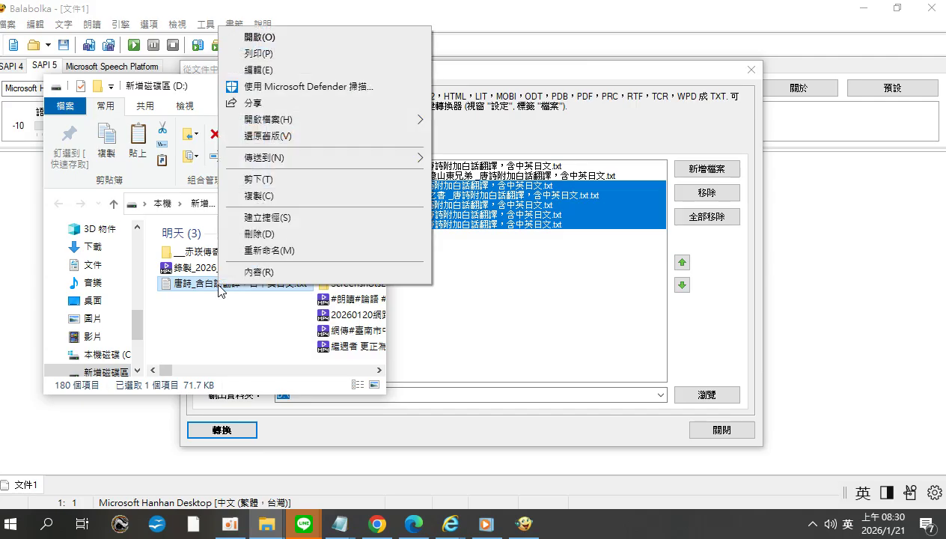
mouse_move(261, 121)
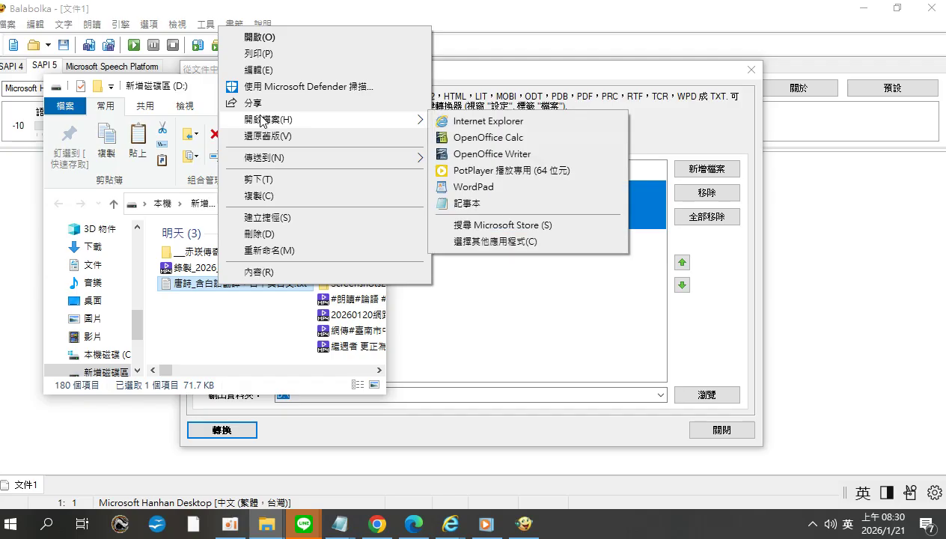
click(464, 203)
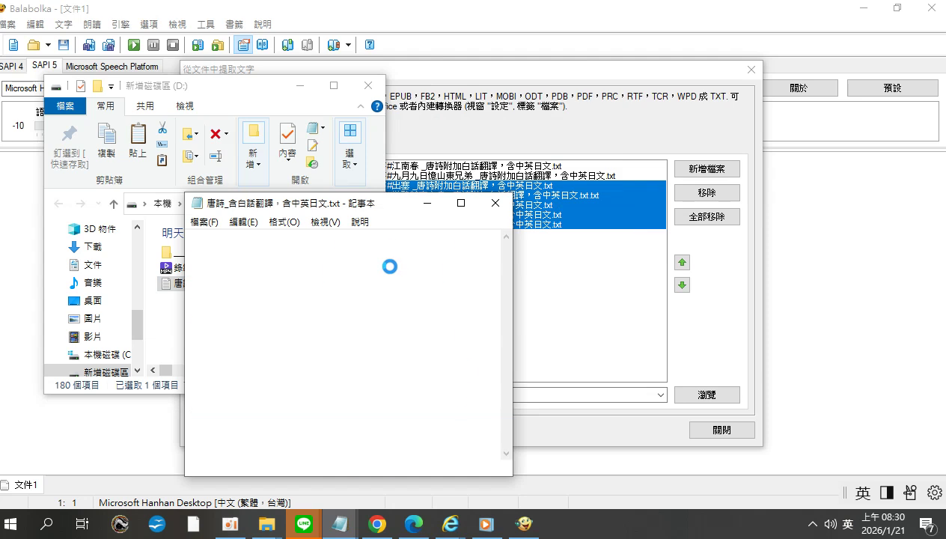
drag(505, 248, 519, 421)
scroll(500, 451, up, 15)
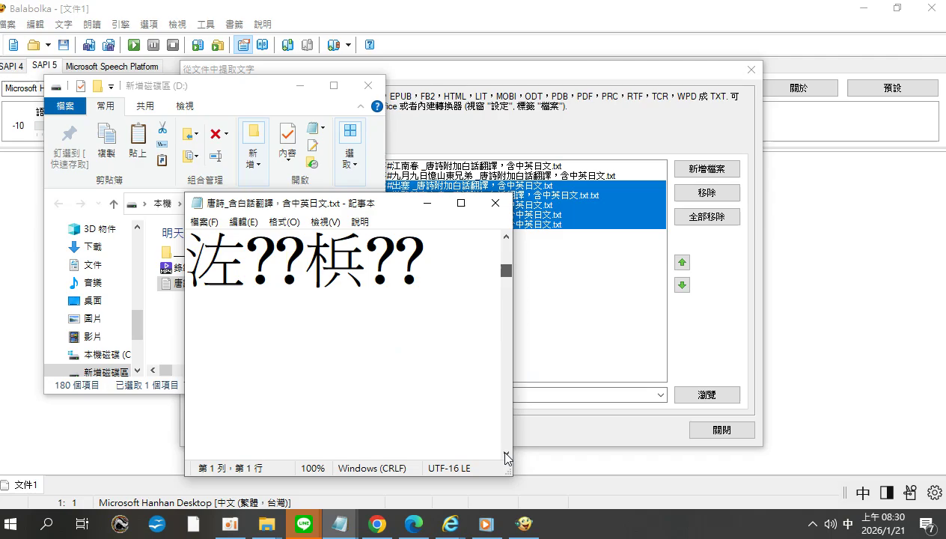
click(494, 213)
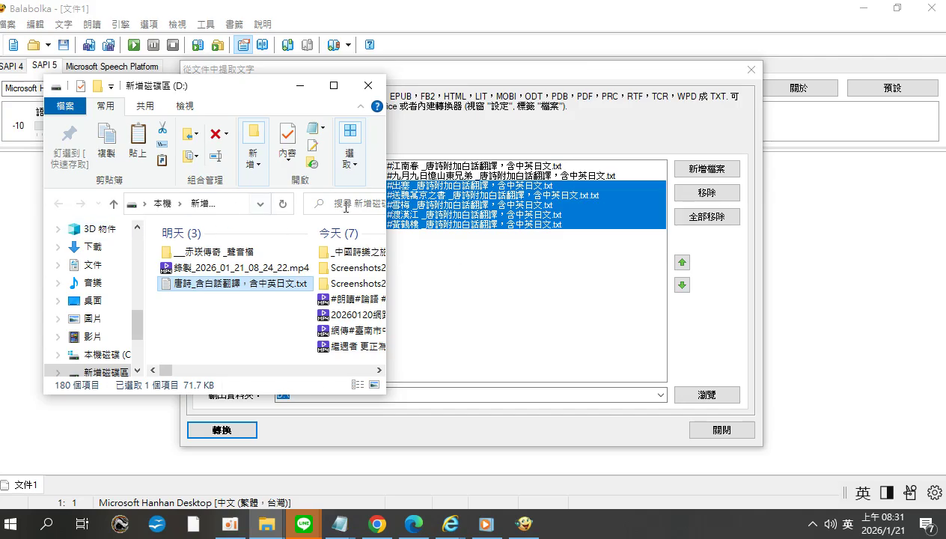
Switch back to Balabolka, set the output encoding to UTF-8, convert the listed files over the existing combined file and dismiss the completion message
click(290, 426)
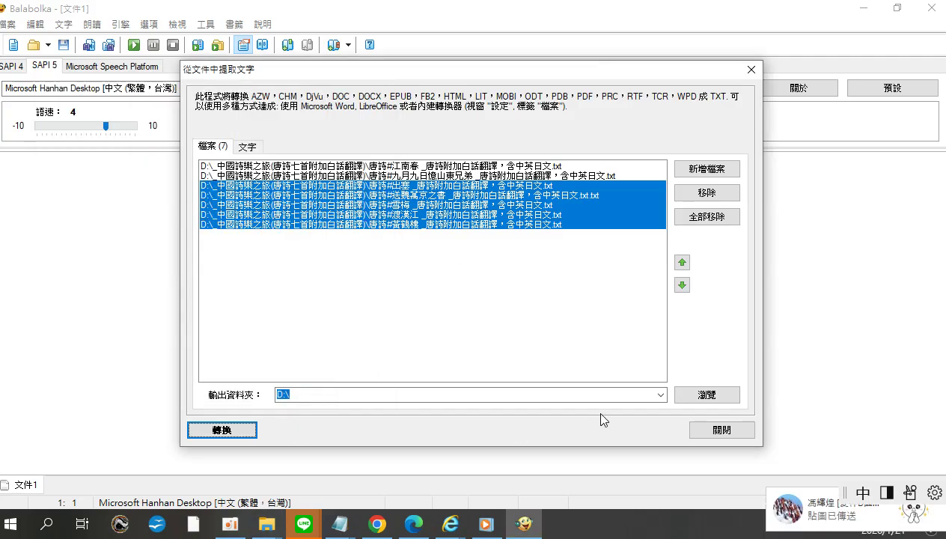
click(249, 152)
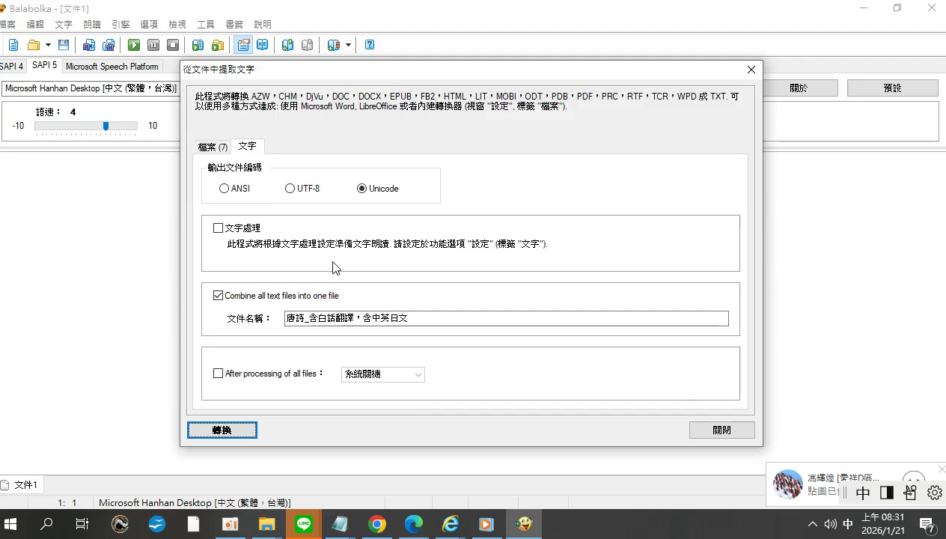
click(289, 188)
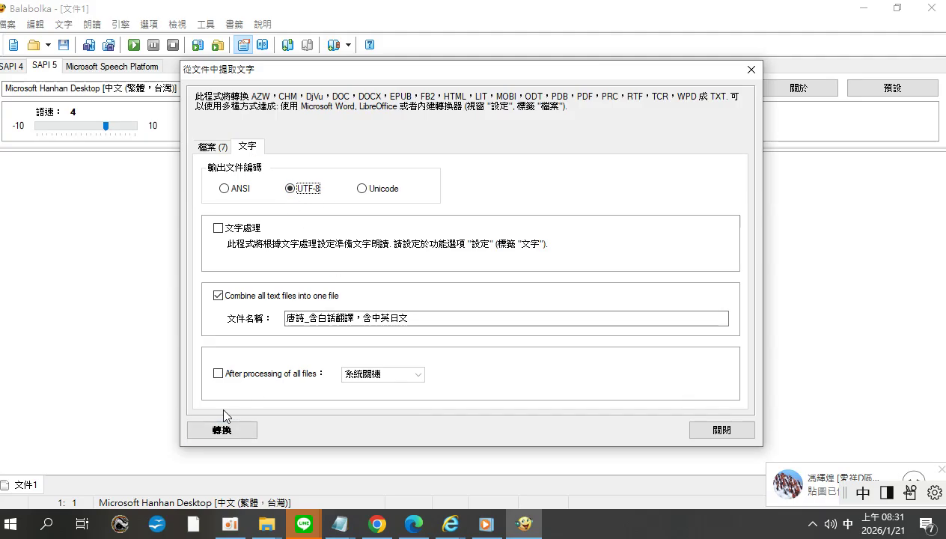
click(212, 434)
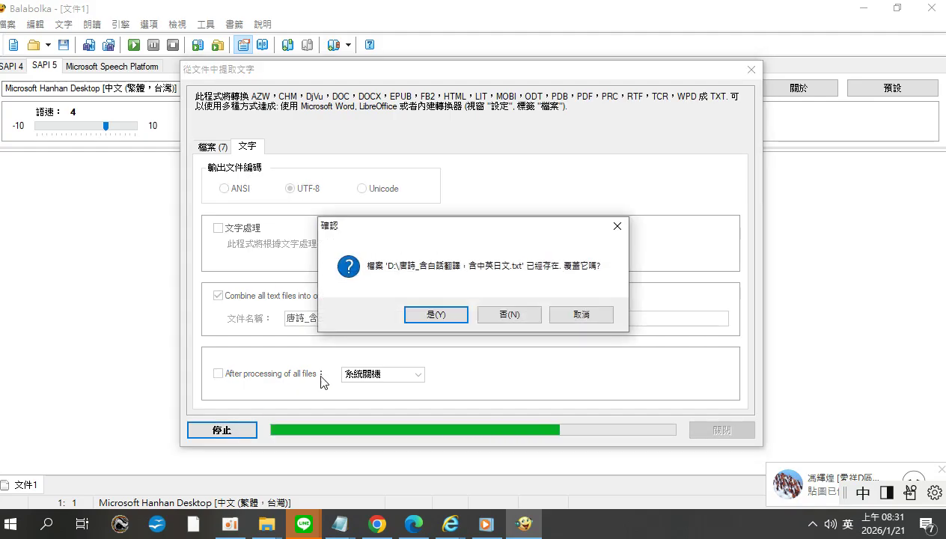
click(437, 317)
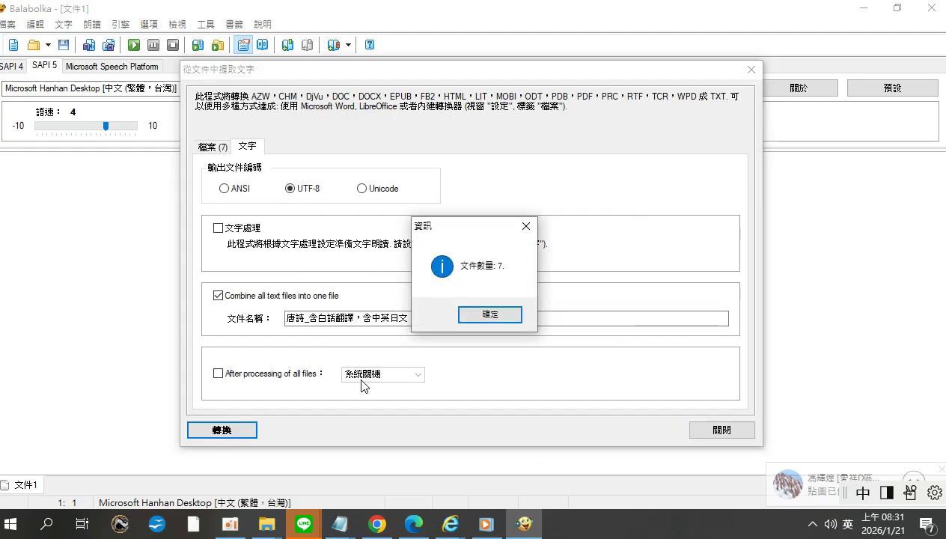
click(470, 321)
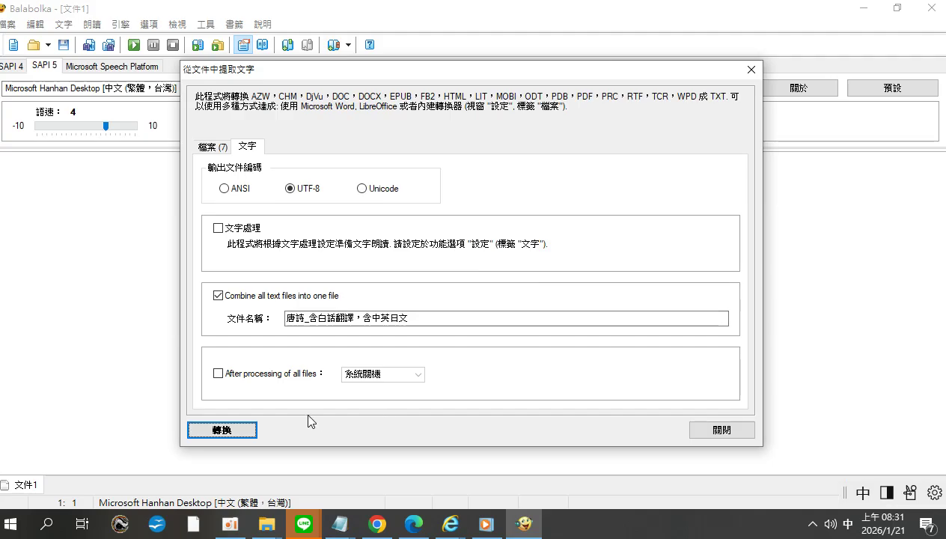
Run the UTF-8 conversion once more, overwriting D:\唐詩_含白話翻譯，含中英日文.txt, and dismiss the completion message
click(222, 430)
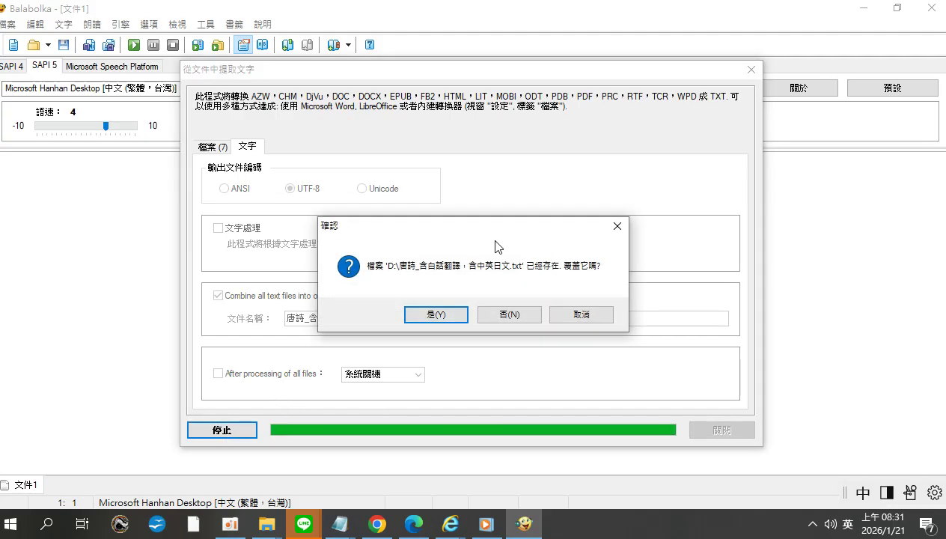
drag(493, 233, 429, 285)
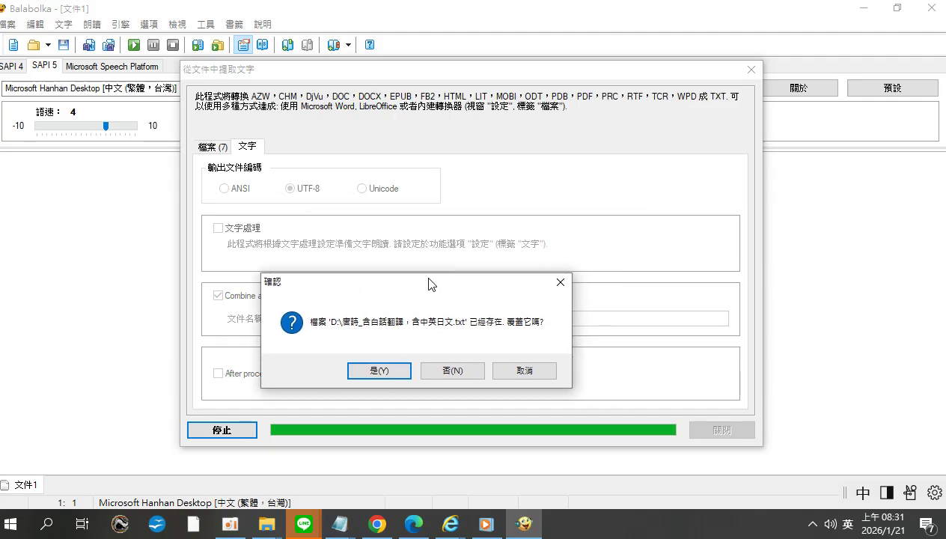
click(380, 366)
click(490, 315)
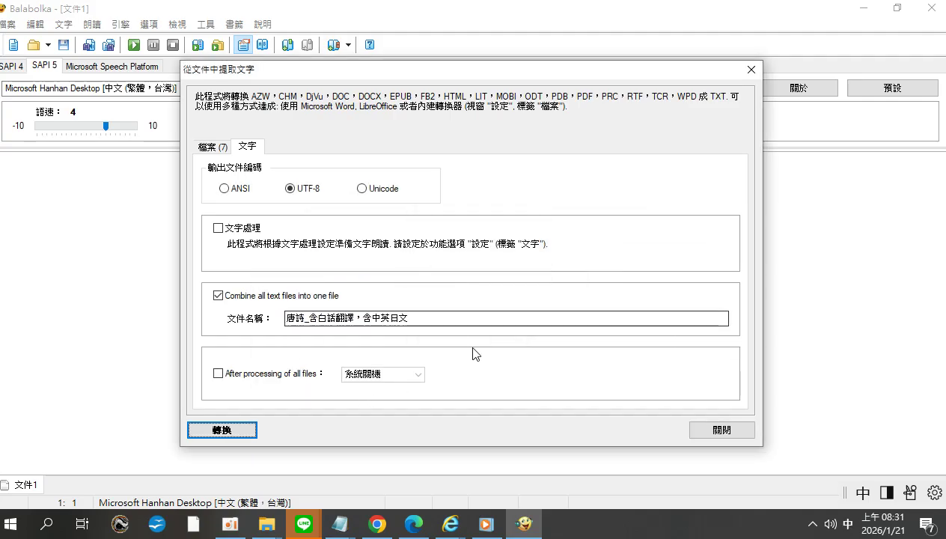
Open the newly converted 唐詩_含白話翻譯，含中英日文.txt in Notepad, examine its characters down to the end and close it
click(267, 524)
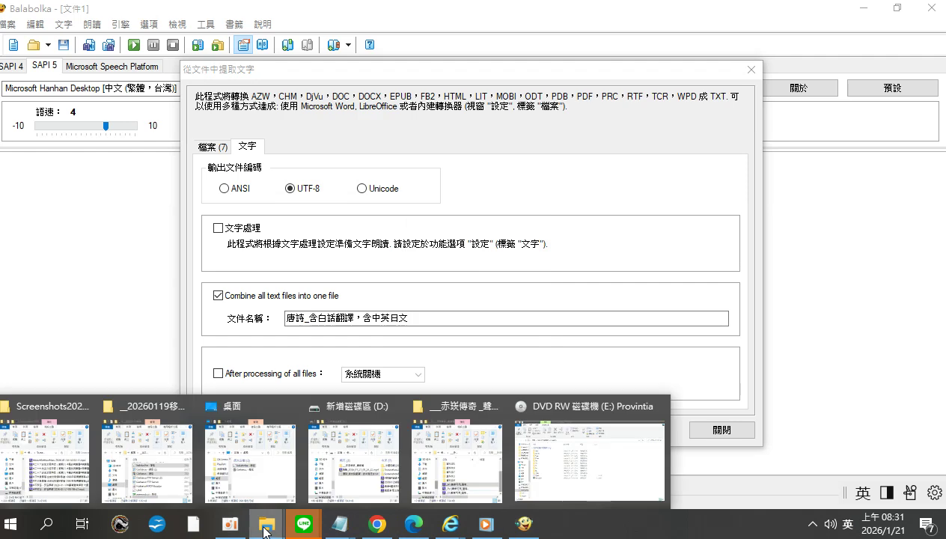
click(358, 408)
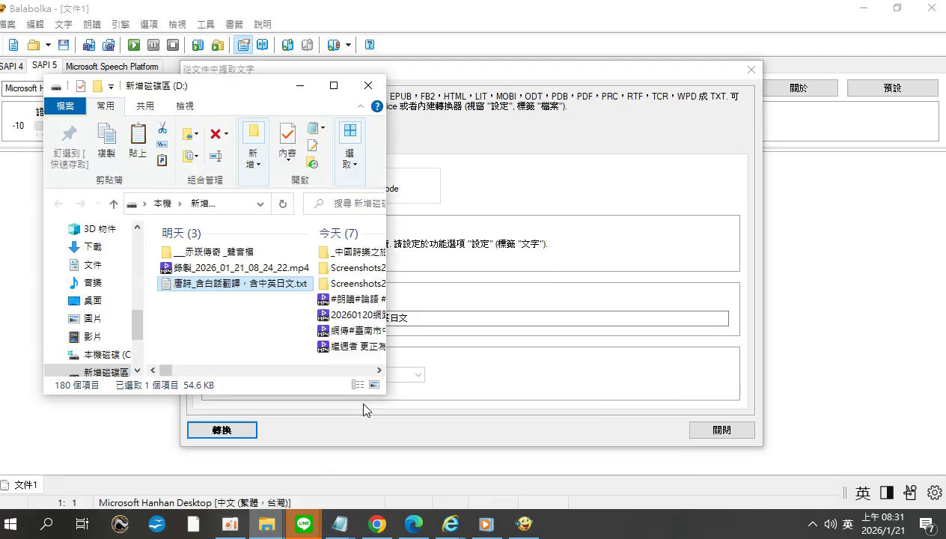
right_click(234, 286)
mouse_move(330, 124)
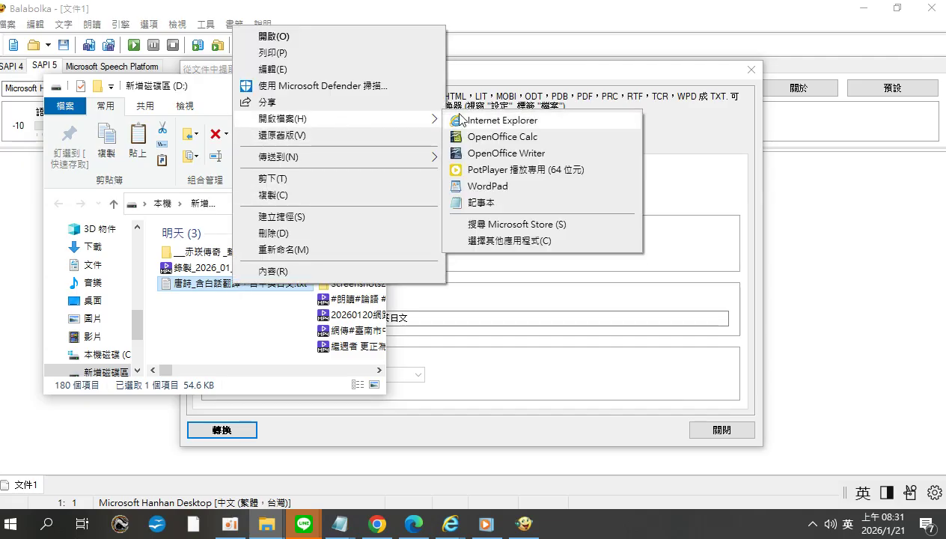
click(483, 201)
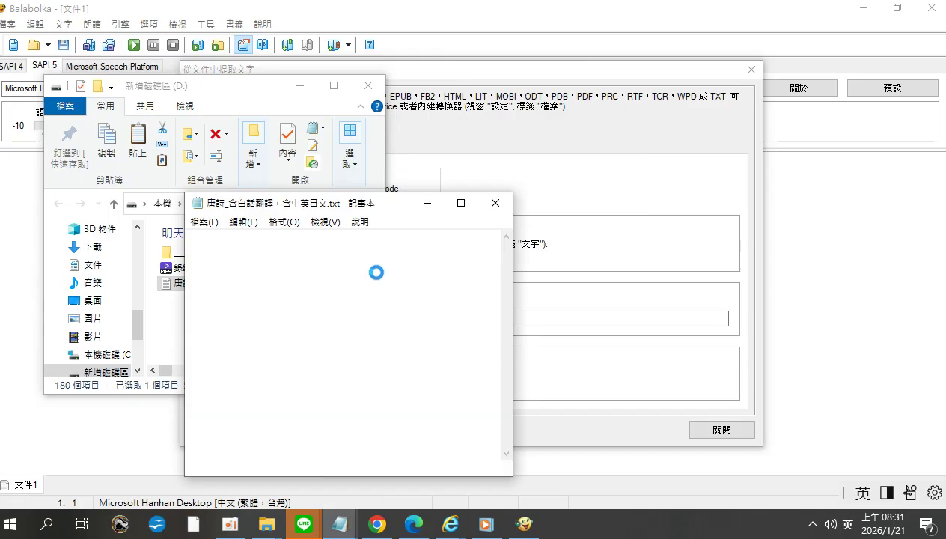
drag(505, 251, 505, 445)
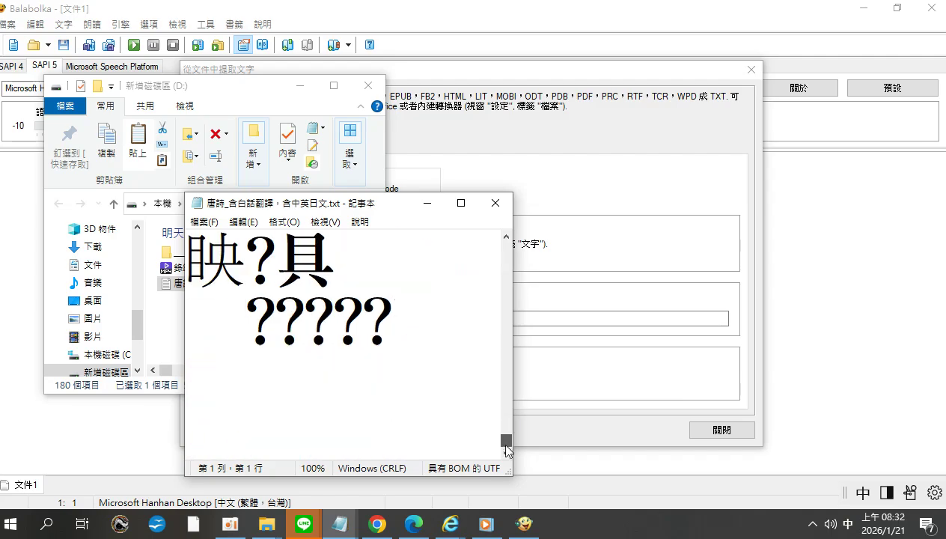
click(495, 206)
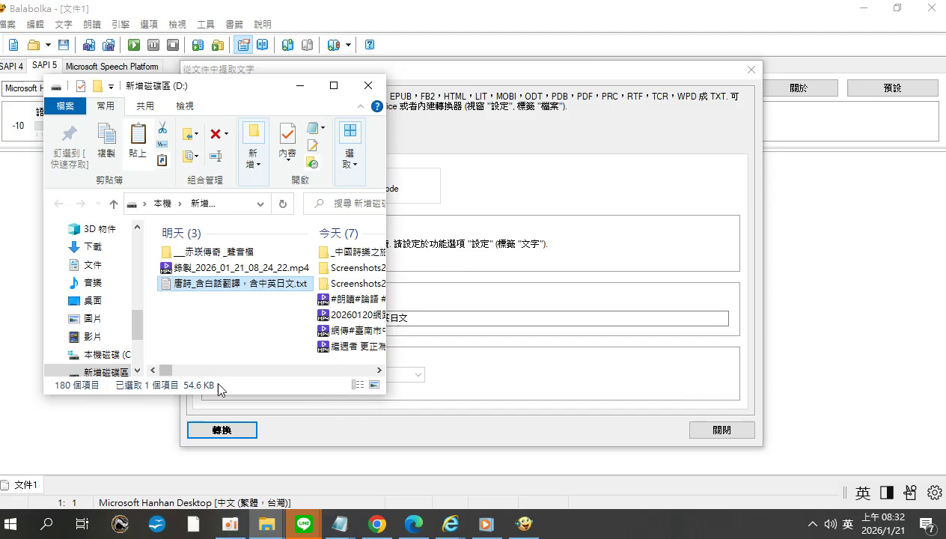
Check the encoding of the open 唐詩#江南春 source file through Notepad's Save As dialog and leave without saving
click(340, 524)
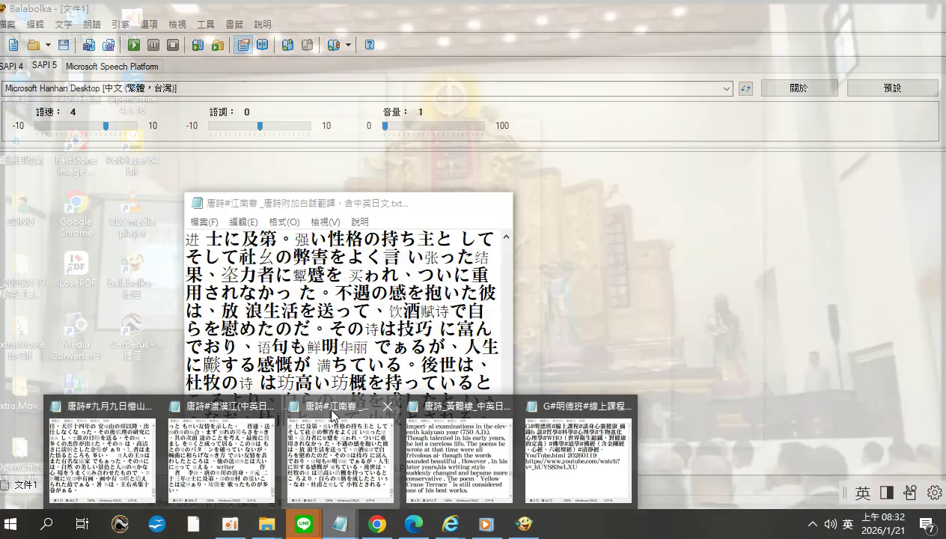
click(329, 419)
click(203, 223)
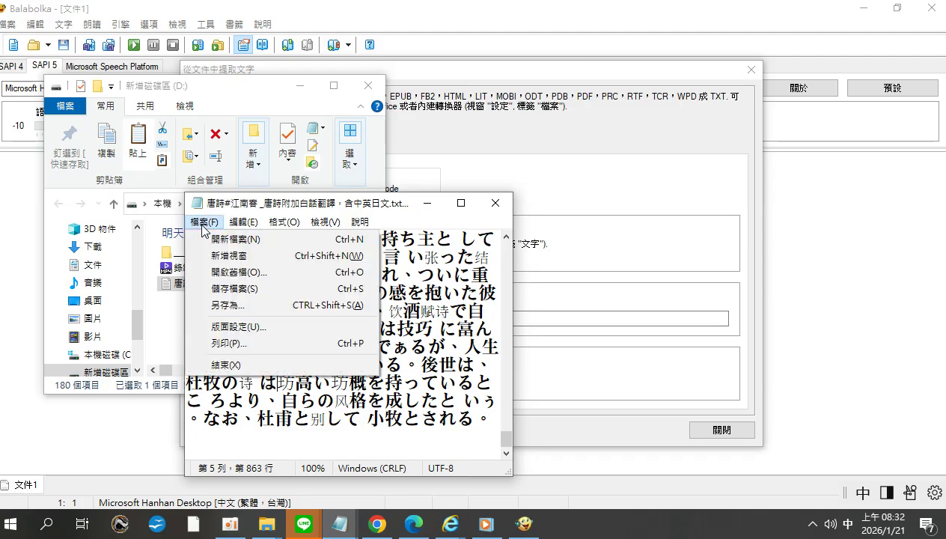
click(226, 309)
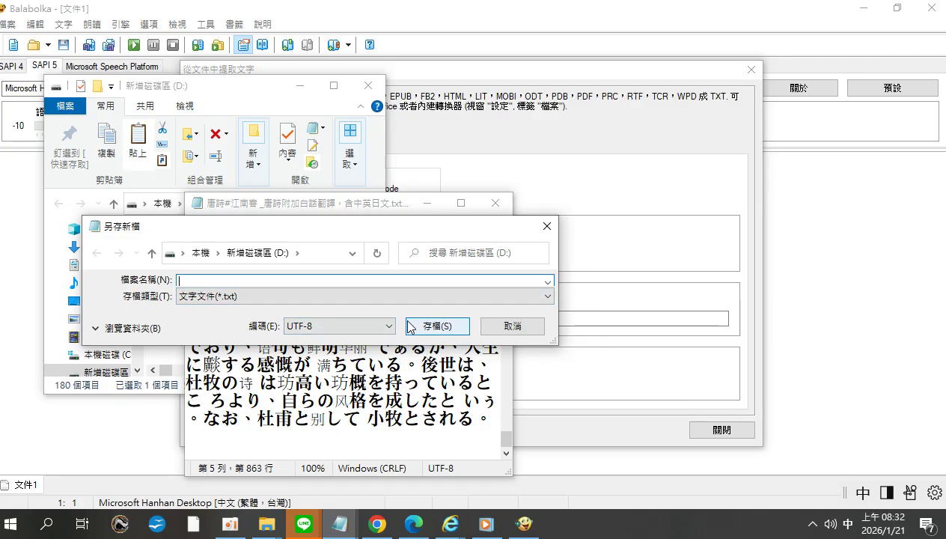
click(508, 325)
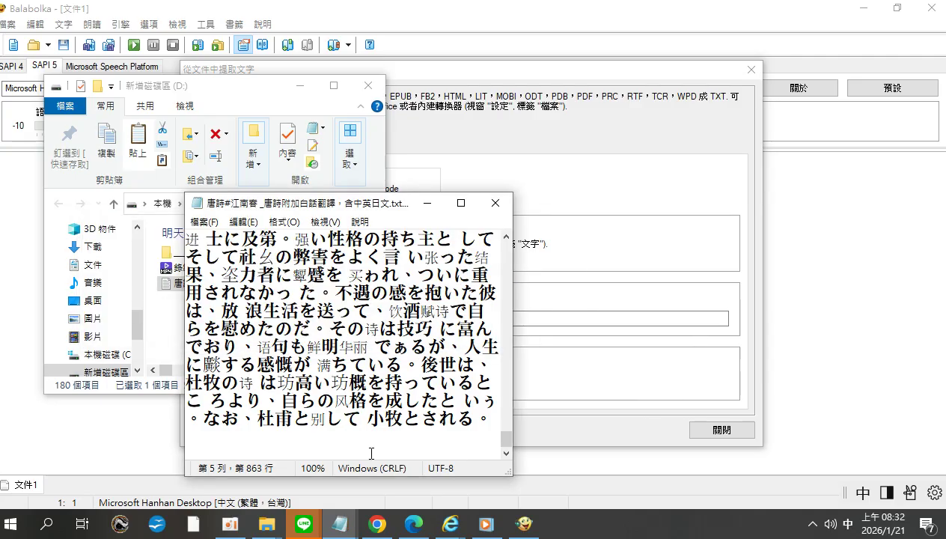
Return to Balabolka, close the dialog for extracting text from files and open it again
click(521, 522)
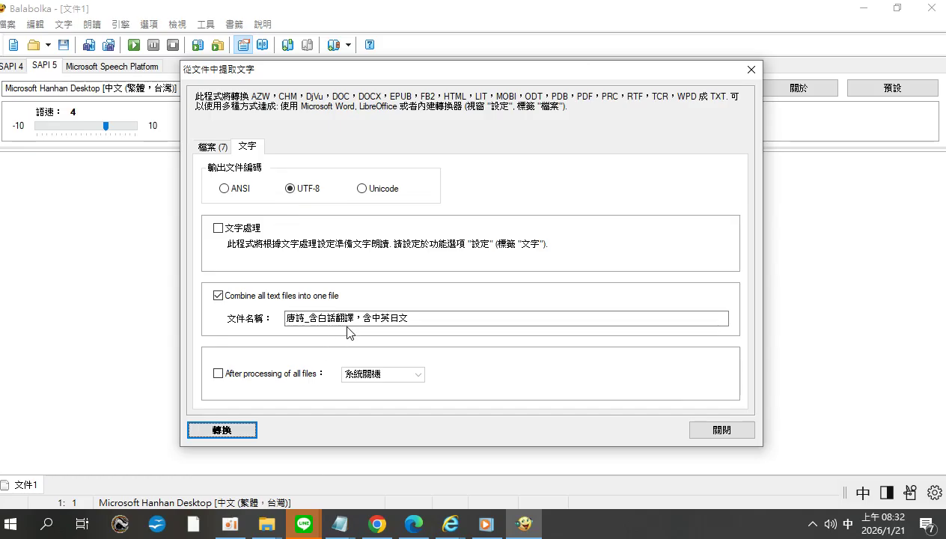
click(721, 430)
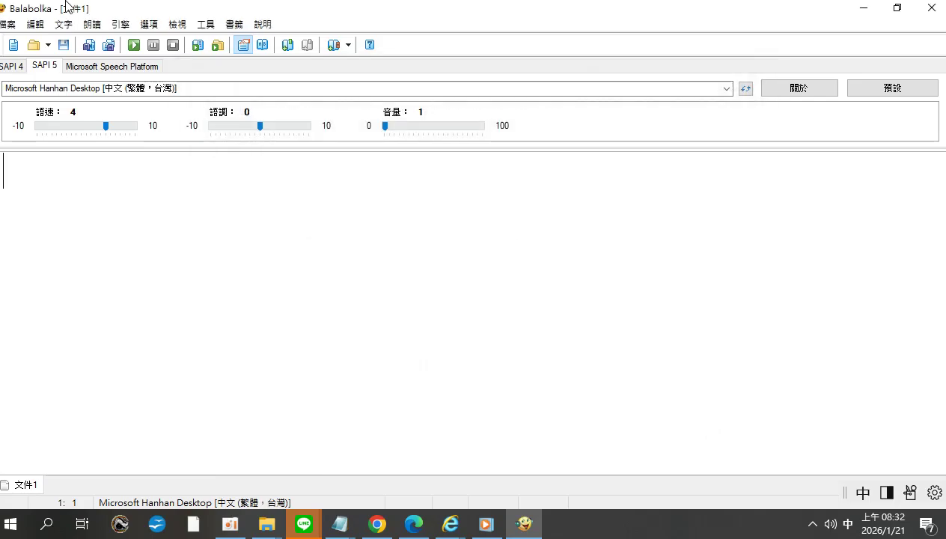
click(206, 24)
mouse_move(225, 25)
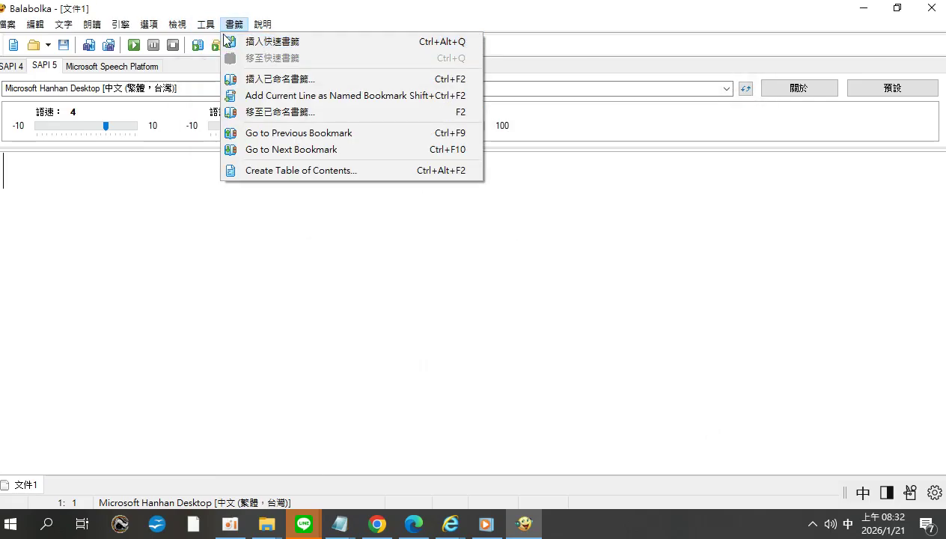
click(254, 73)
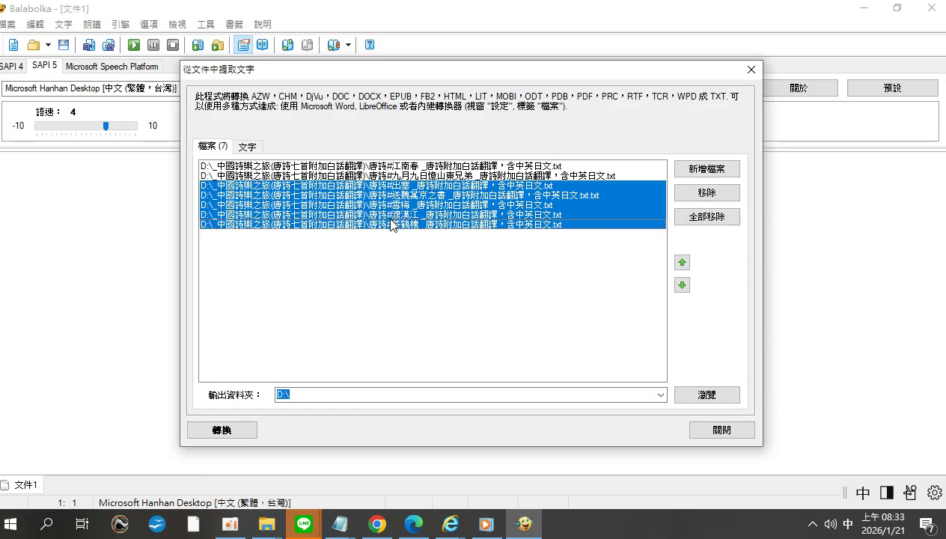
Copy the seven 唐詩 source text files from within Balabolka's file-adding dialog, then cancel the dialog without adding any
click(698, 170)
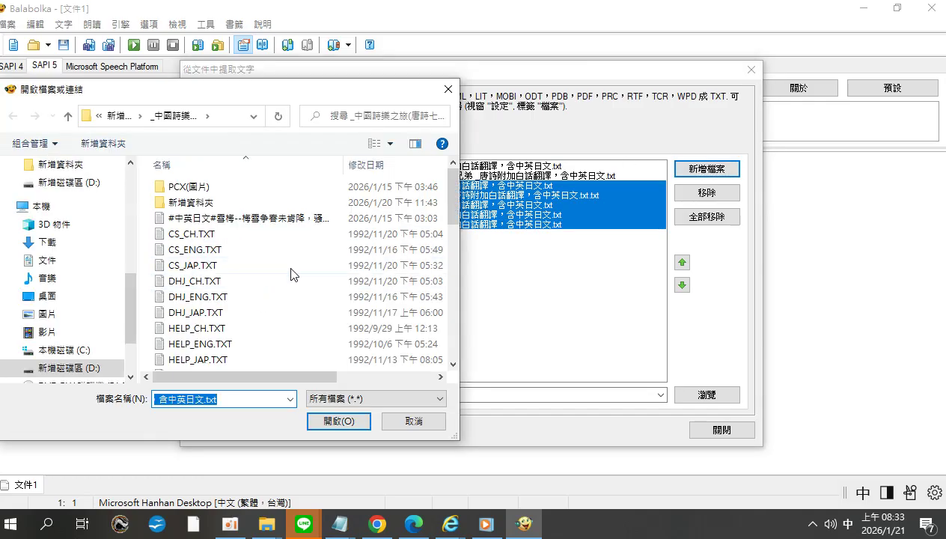
drag(454, 211, 475, 296)
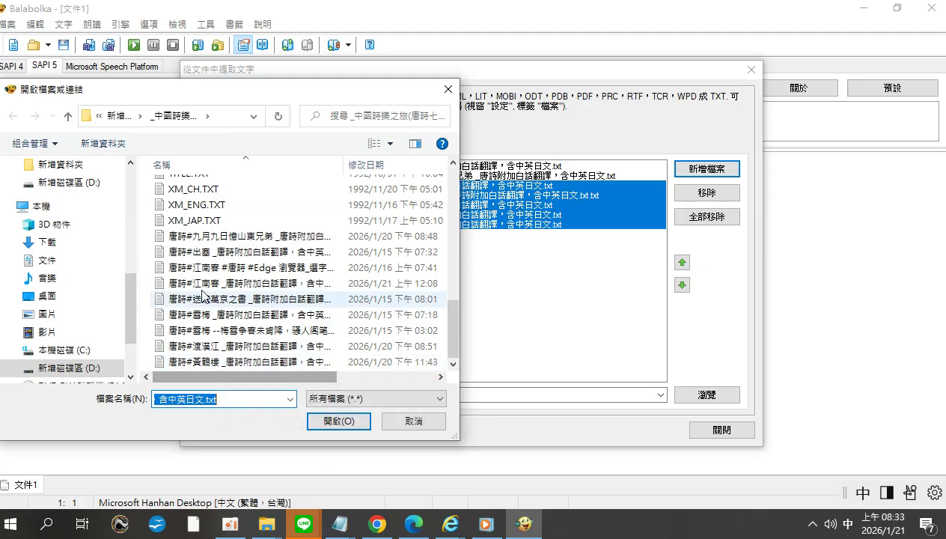
click(223, 237)
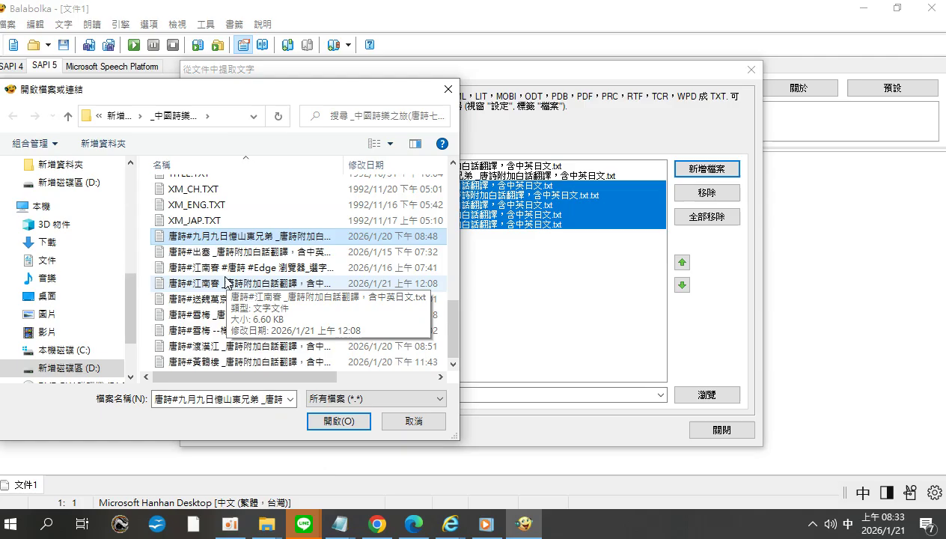
ctrl+click(222, 252)
ctrl+click(224, 283)
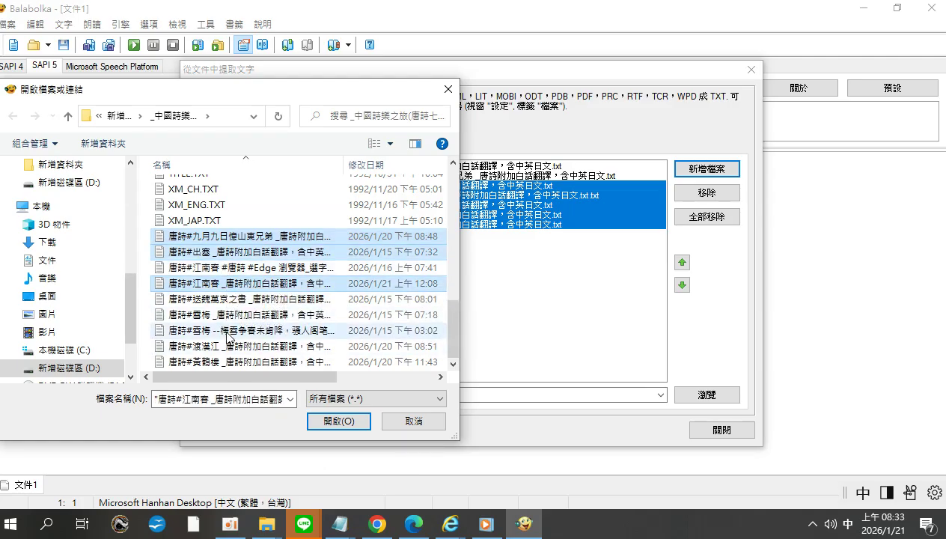
ctrl+click(233, 317)
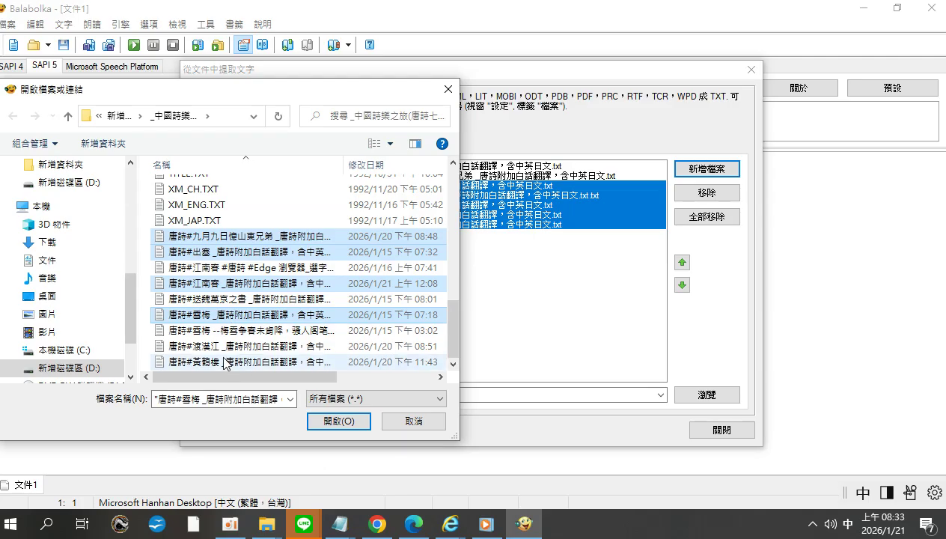
ctrl+click(211, 346)
ctrl+click(211, 362)
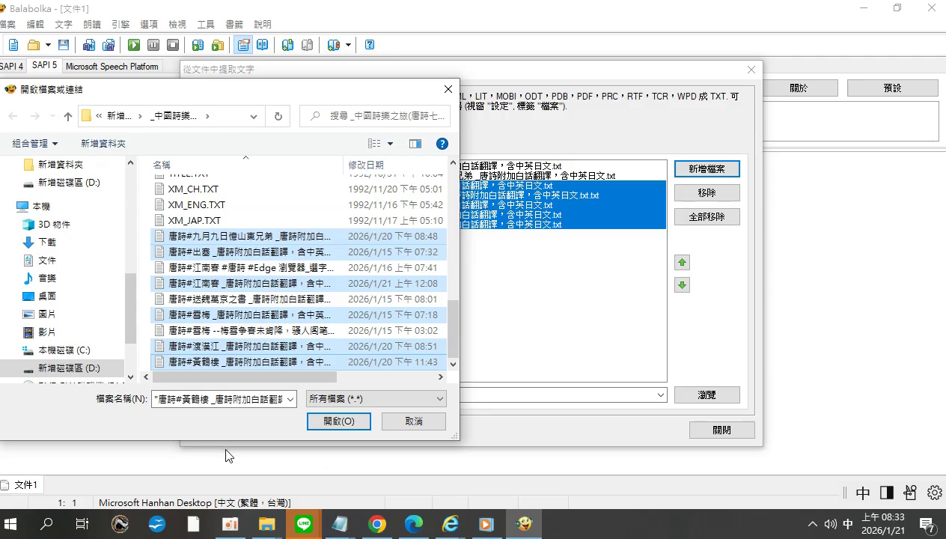
ctrl+click(249, 301)
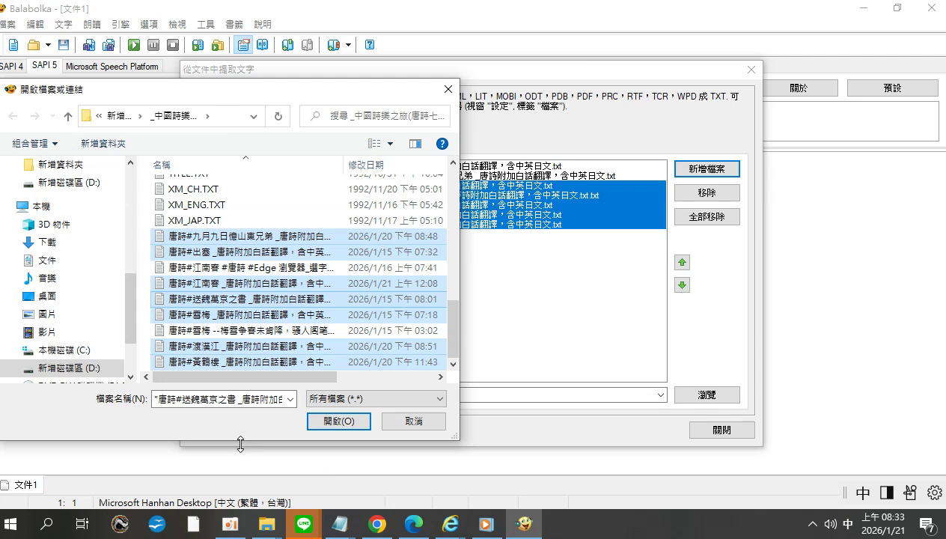
ctrl+click(239, 317)
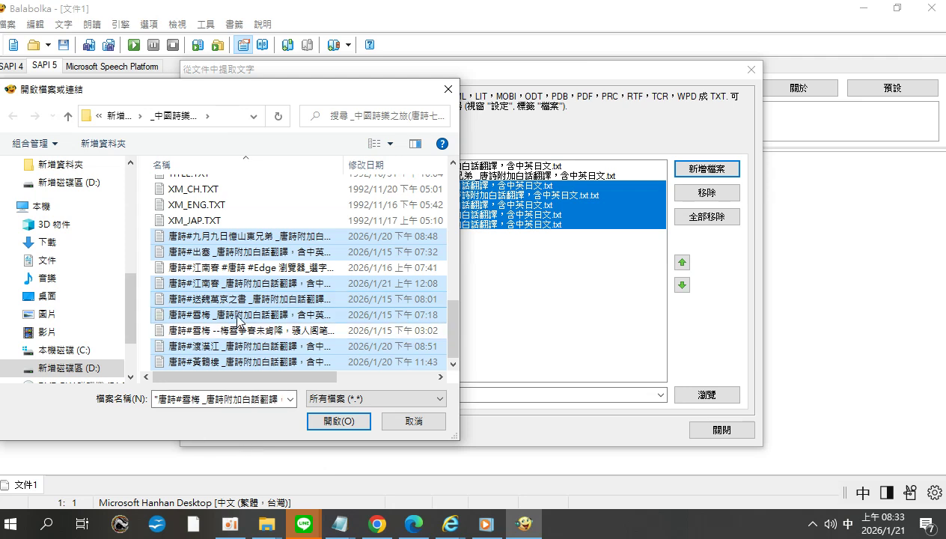
right_click(239, 318)
click(274, 227)
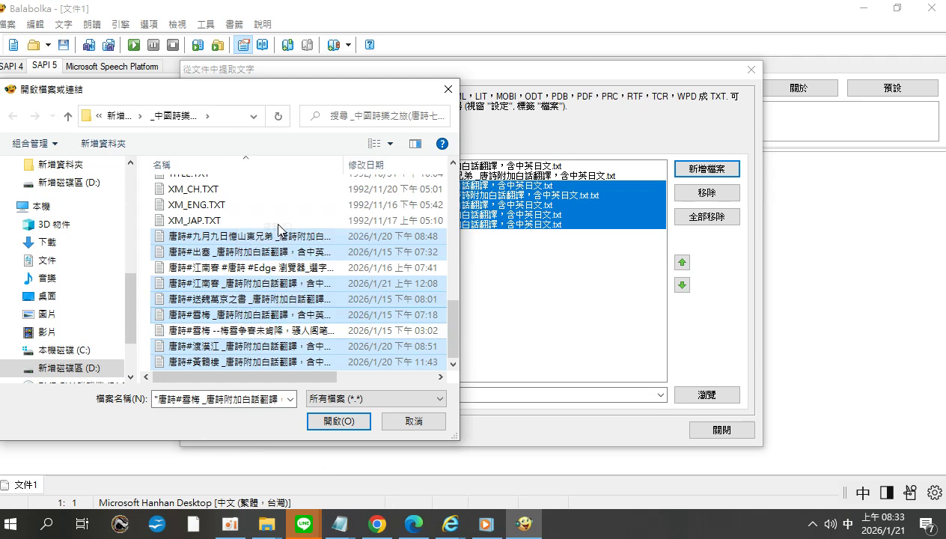
click(414, 422)
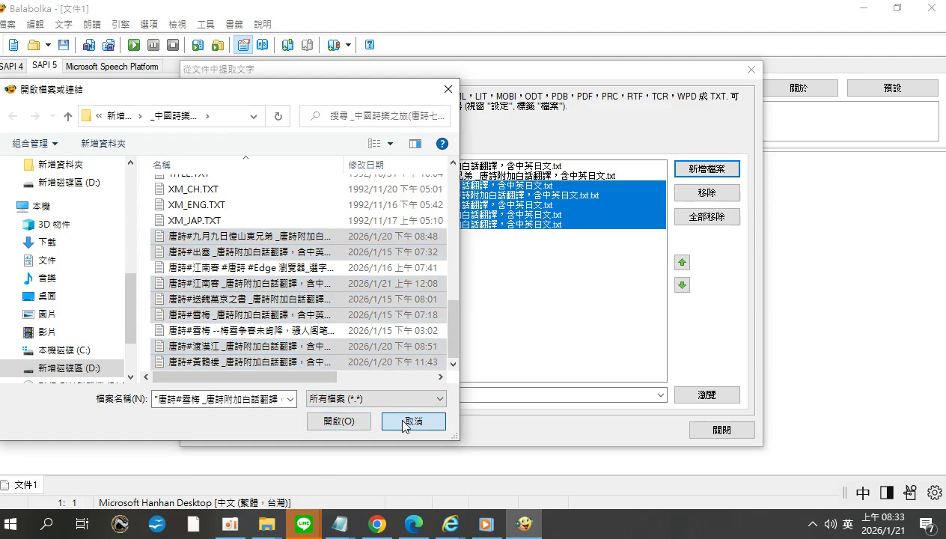
drag(453, 329, 453, 198)
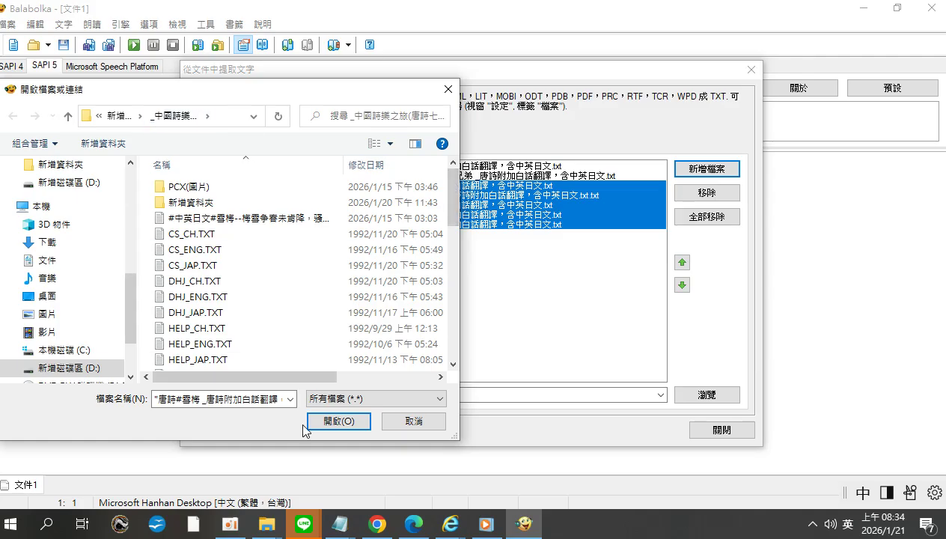
click(422, 422)
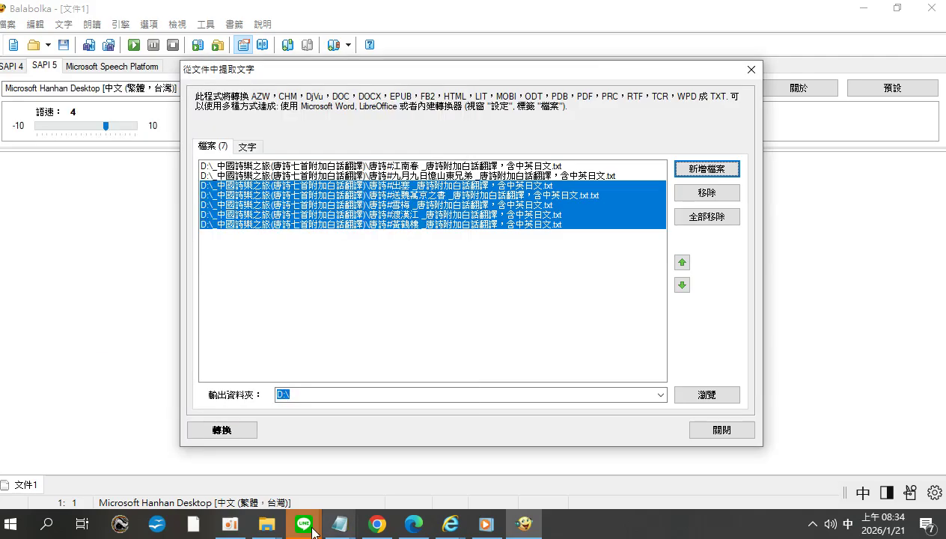
Switch to the File Explorer window of drive D: and create a new folder named _唐詩
mouse_move(269, 529)
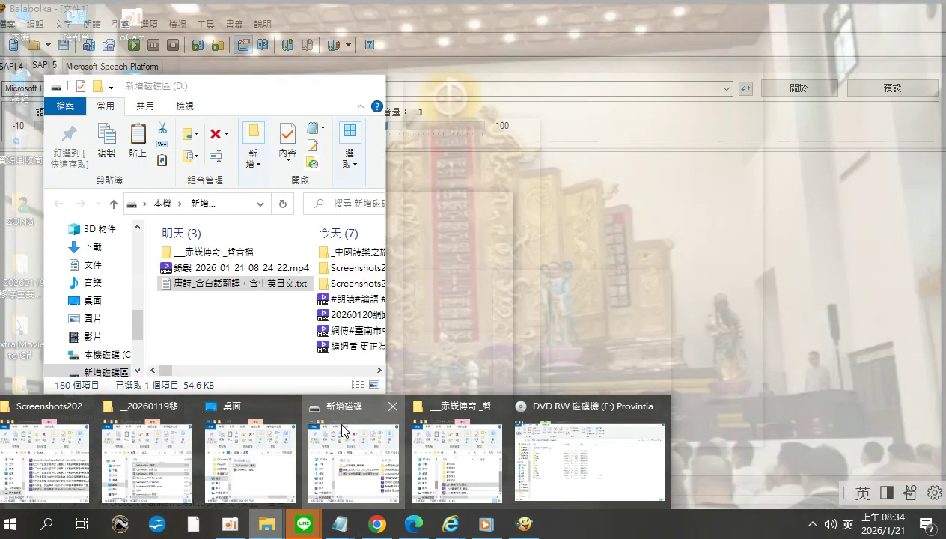
click(344, 429)
right_click(222, 310)
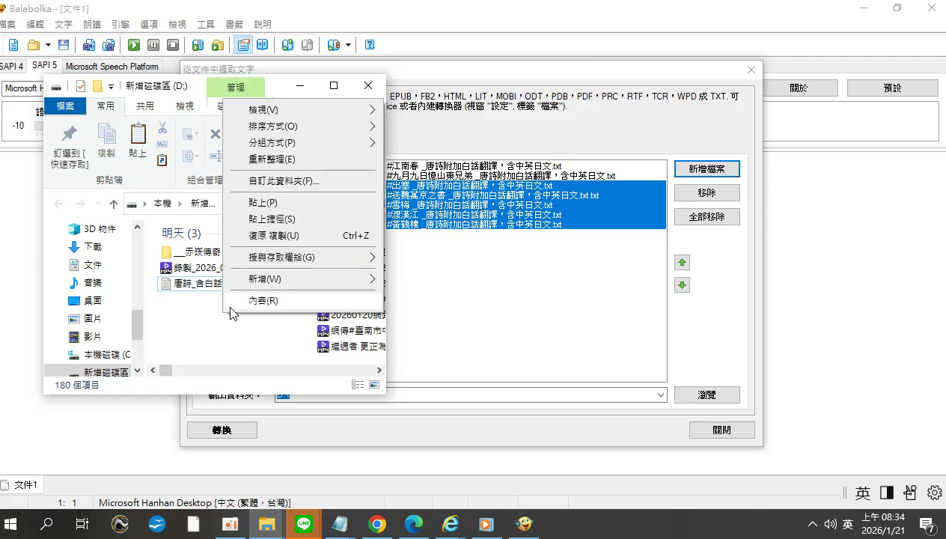
mouse_move(277, 281)
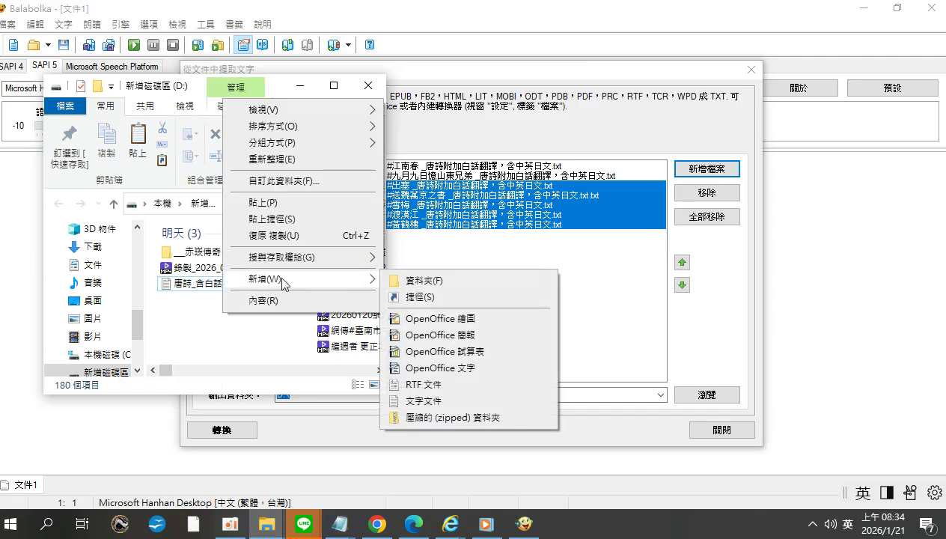
click(421, 282)
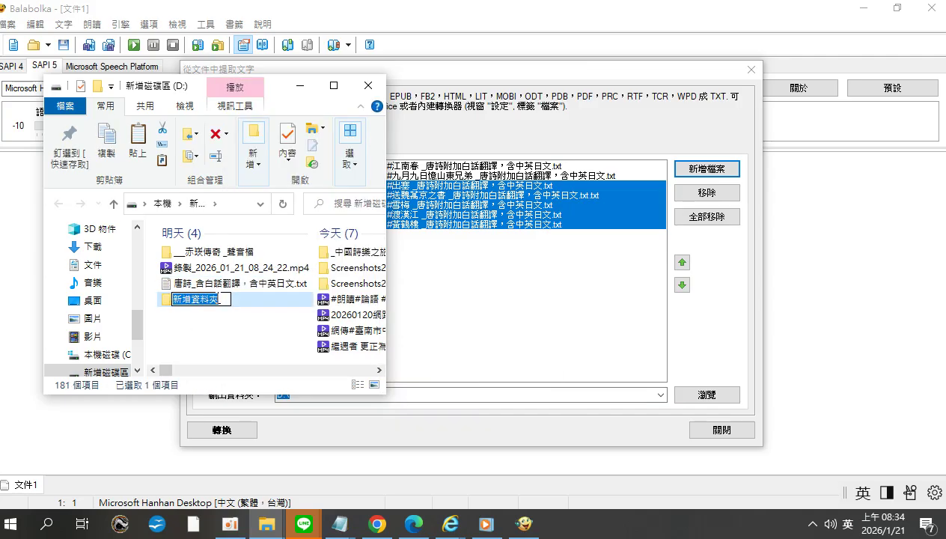
text(W;6G)
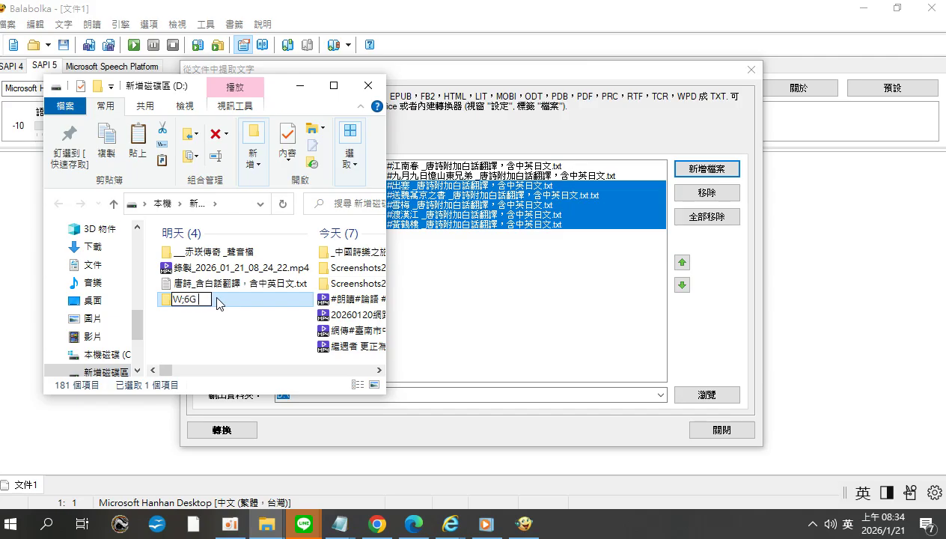
key(BackSpace)
key(BackSpace)
key(BackSpace)
key(BackSpace)
key(shift)
text(w;6)
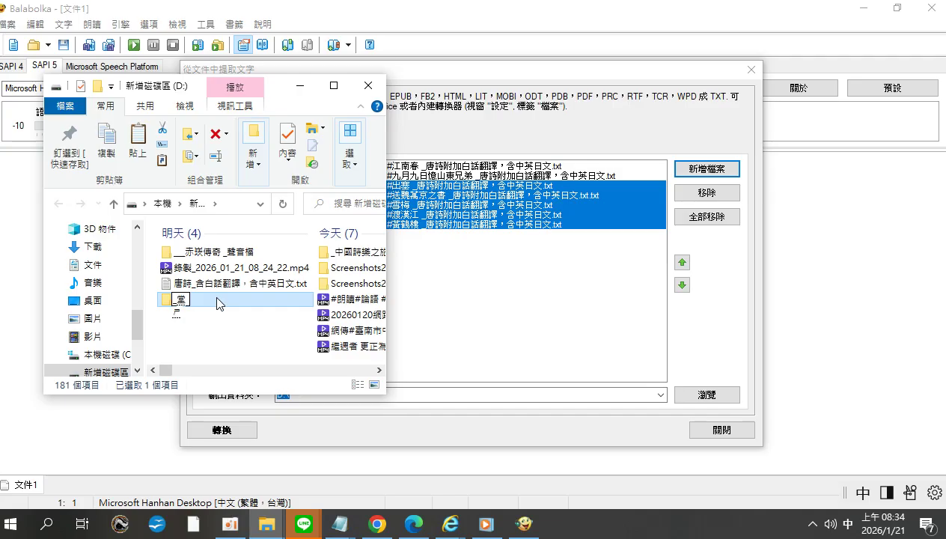
key(Return)
key(Return)
Open the _唐詩 folder and paste the seven copied poem text files into it
double_click(216, 303)
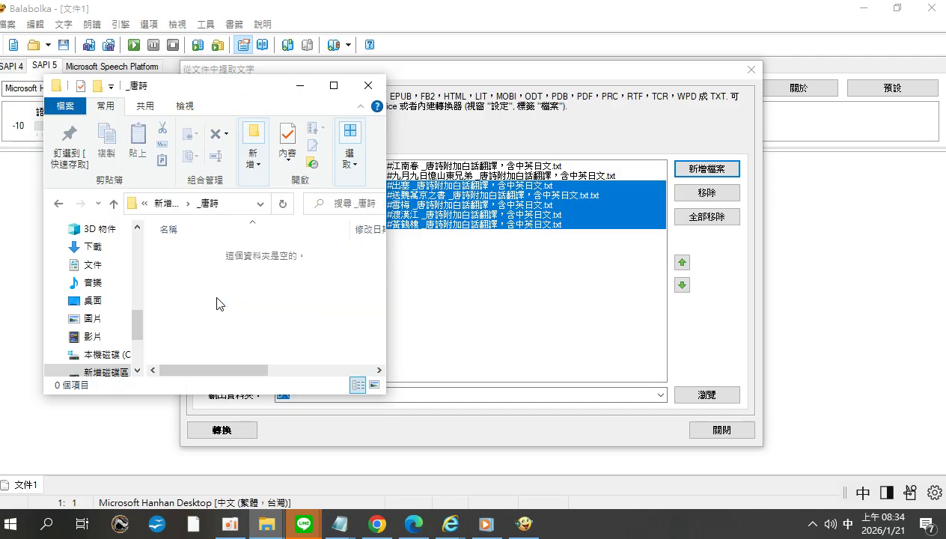
right_click(186, 303)
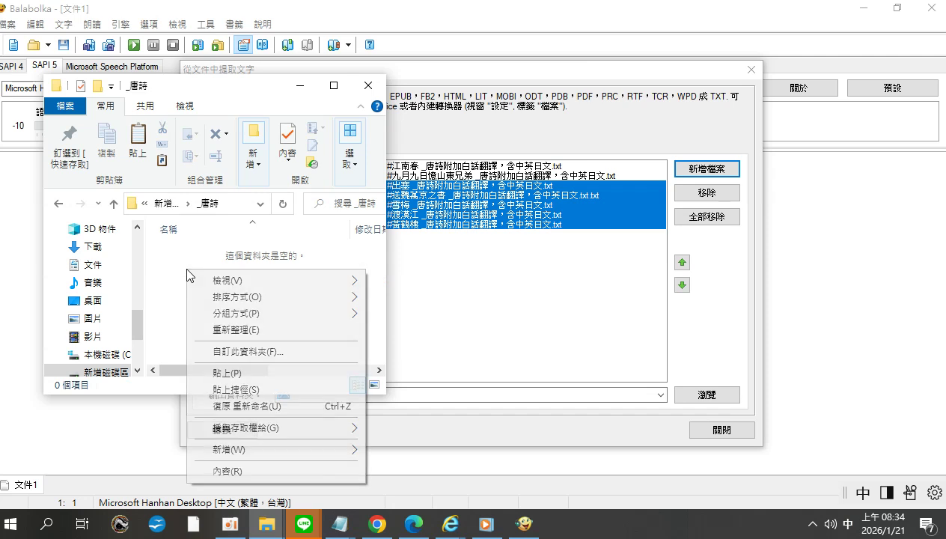
click(232, 372)
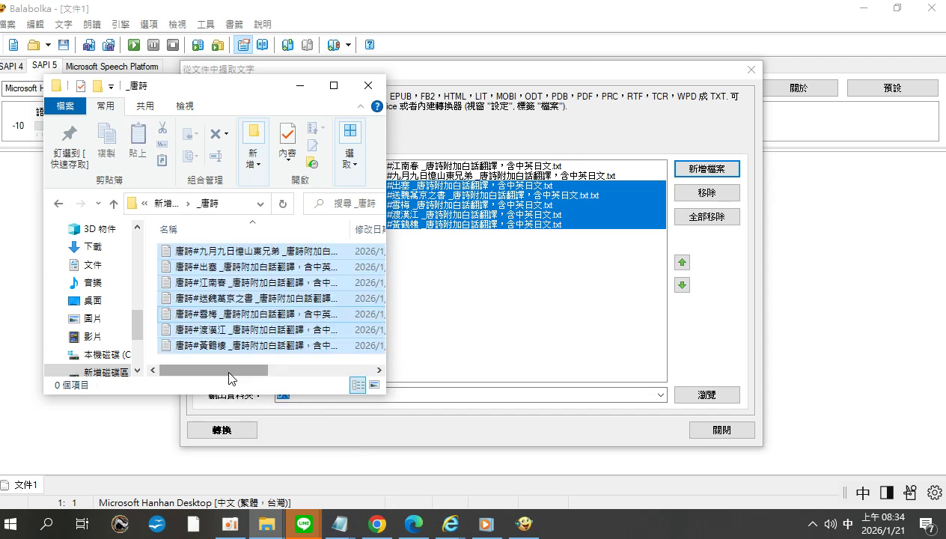
Rename the 唐詩#九月九日憶山東兄弟 file, replacing the # after 唐詩 with an underscore
click(193, 259)
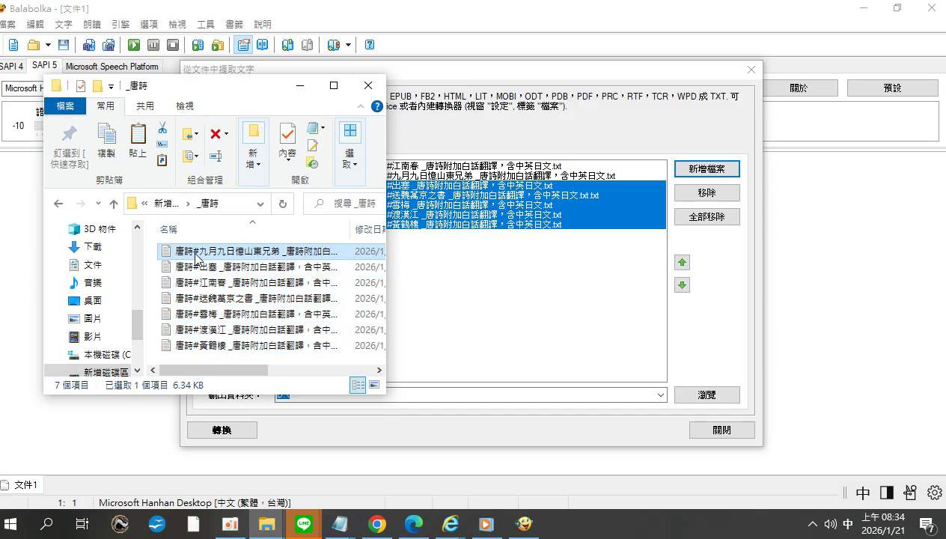
click(194, 256)
double_click(200, 255)
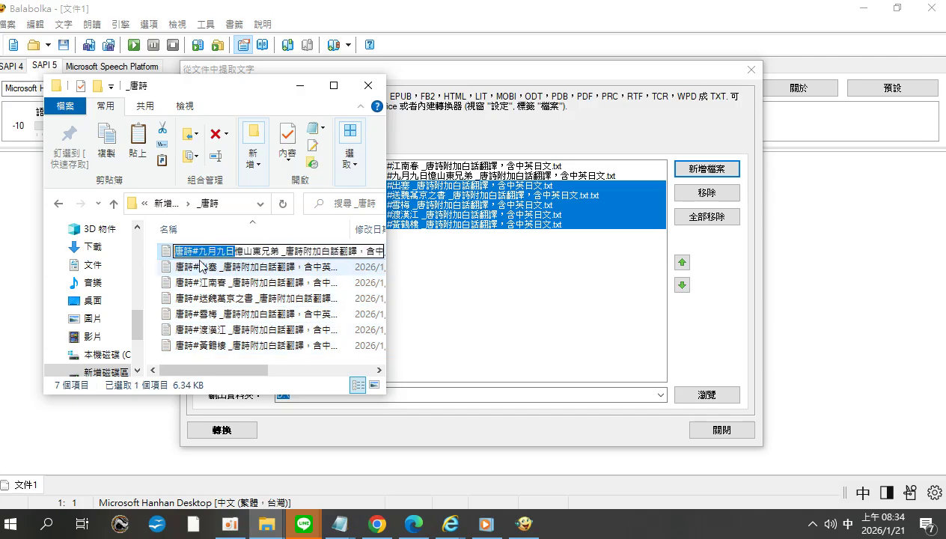
click(193, 252)
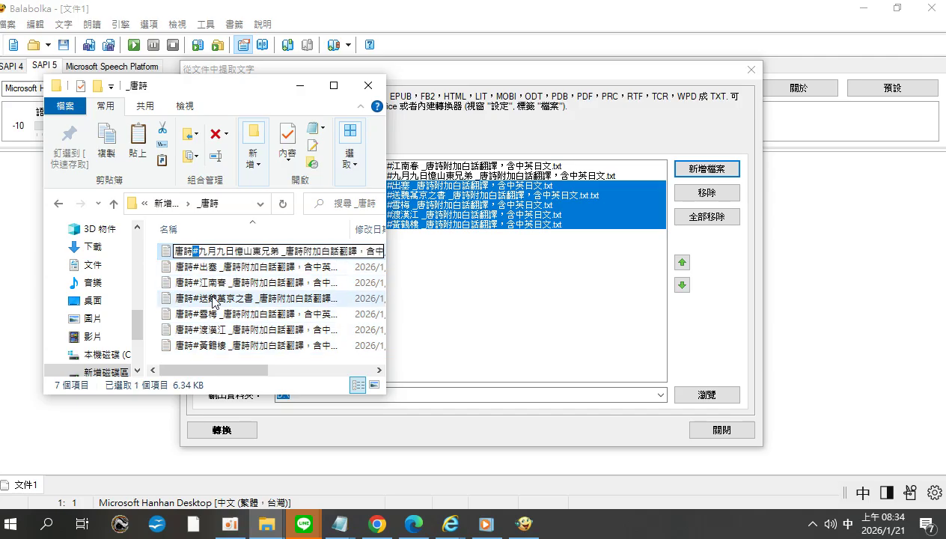
key(BackSpace)
text(_)
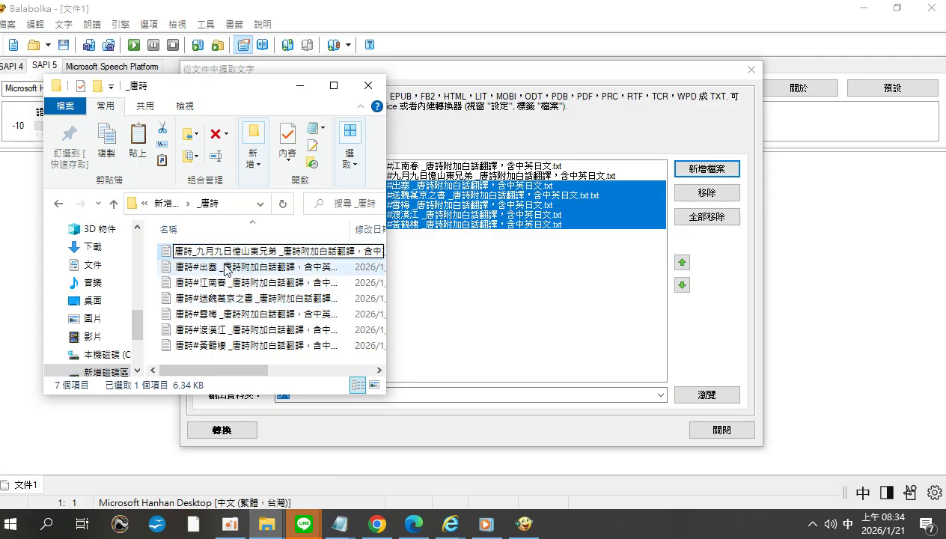
click(208, 268)
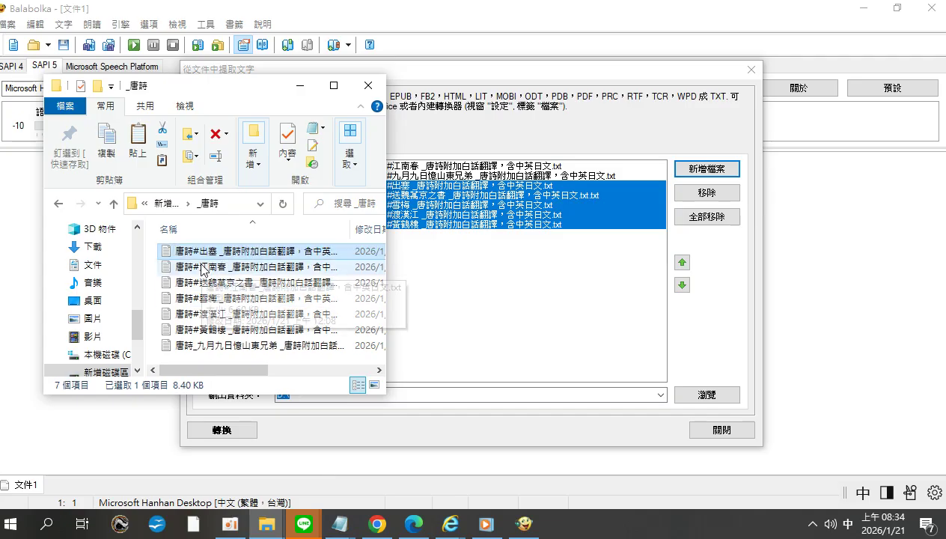
Rename the 唐詩#出塞 file so that it begins with 唐詩_出塞
right_click(201, 250)
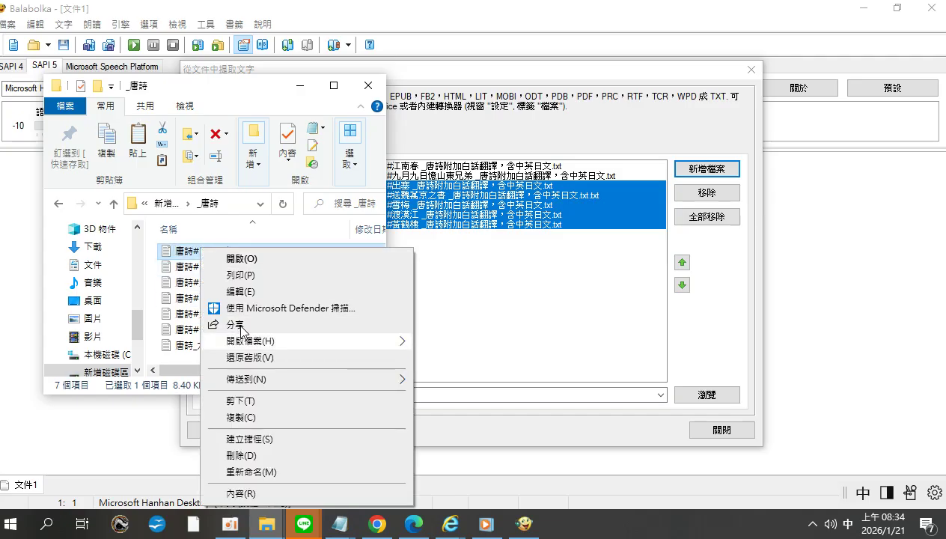
click(184, 258)
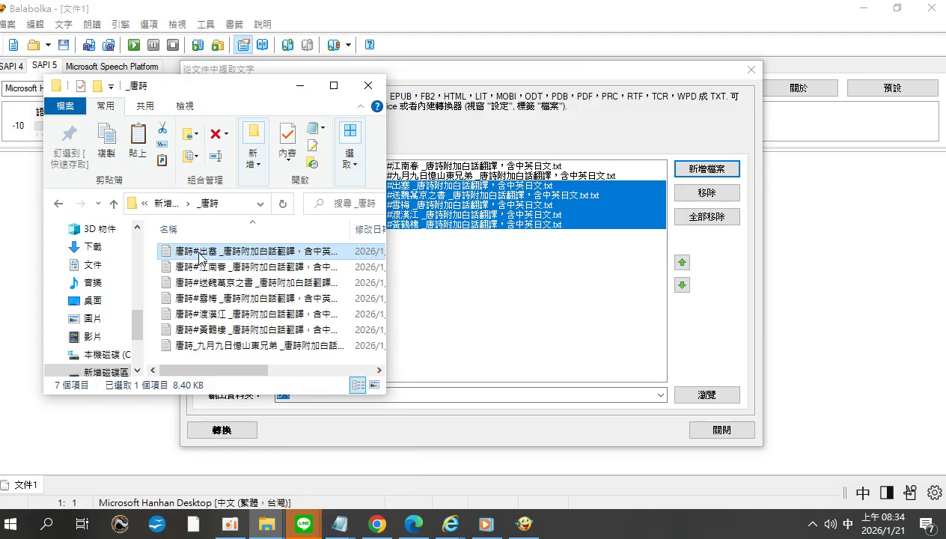
click(199, 253)
double_click(196, 251)
text(_)
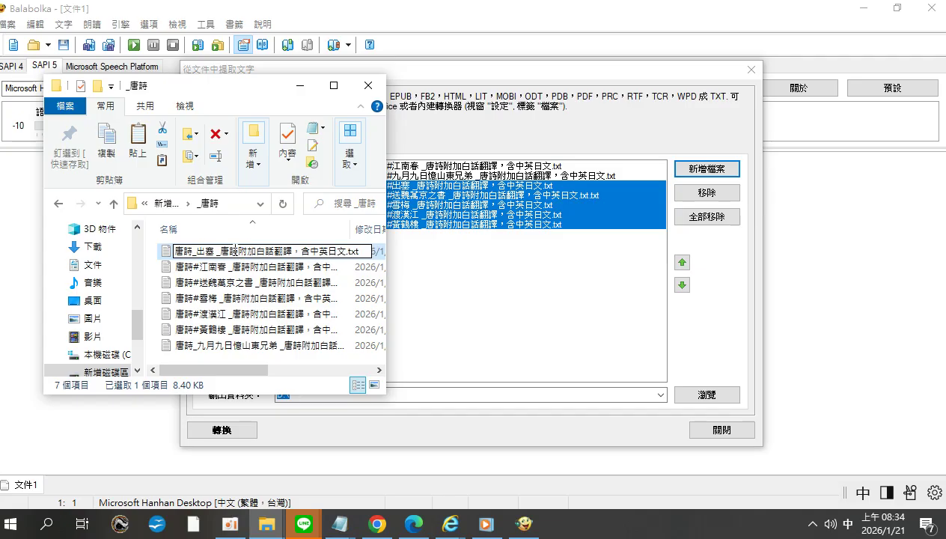
click(202, 270)
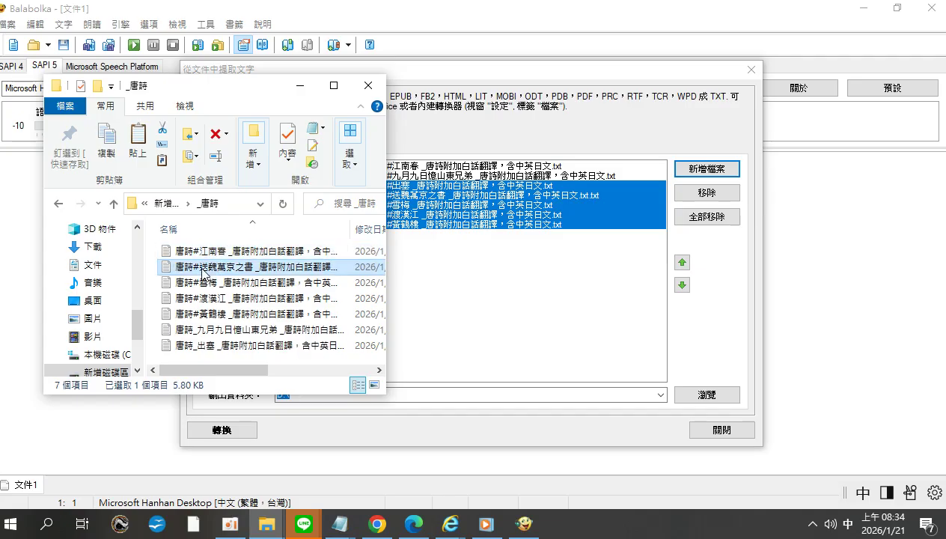
Rename the 唐詩#江南春 file so that it begins with 唐詩_江南春
click(201, 255)
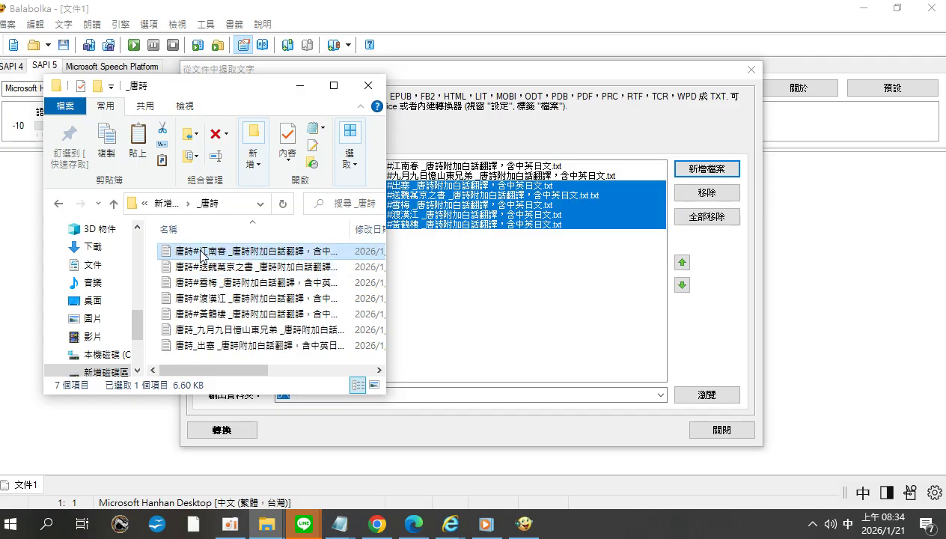
click(201, 253)
click(201, 251)
drag(194, 251, 200, 251)
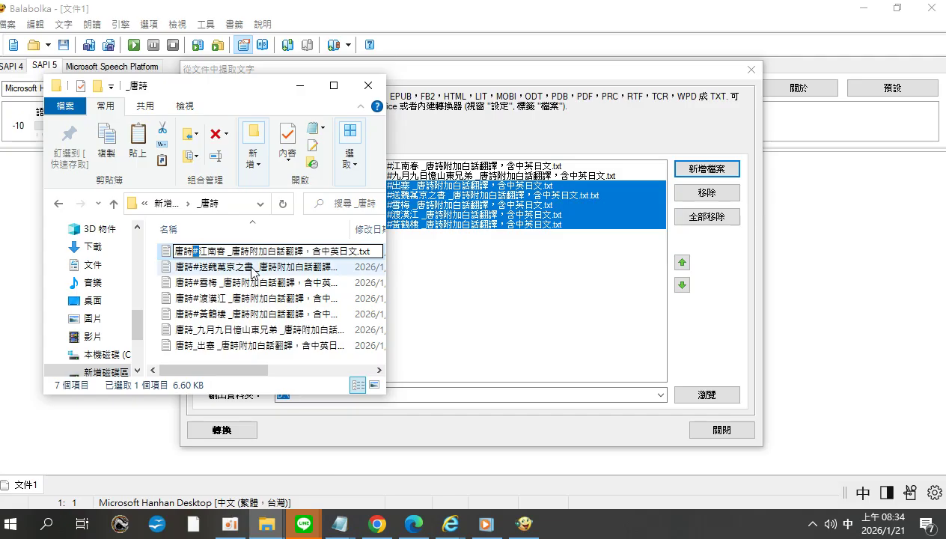
text(_)
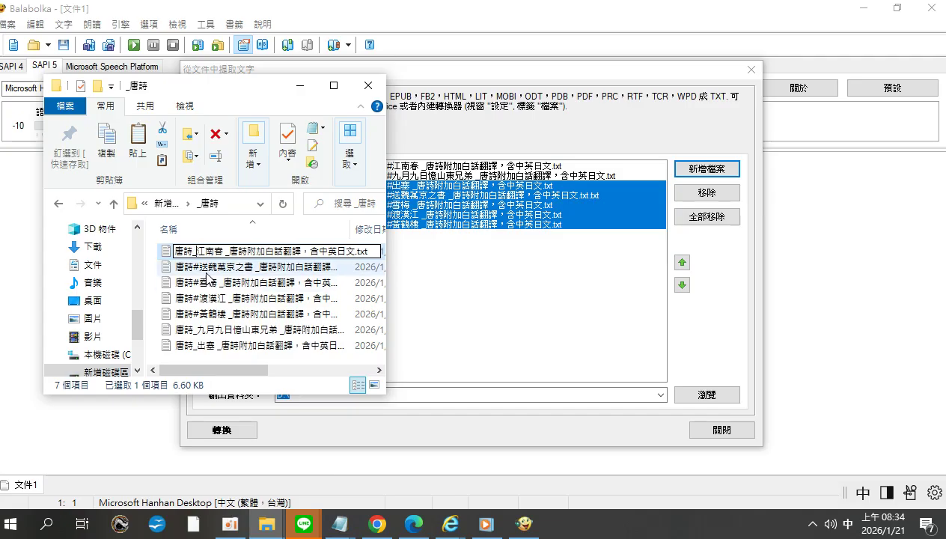
click(206, 268)
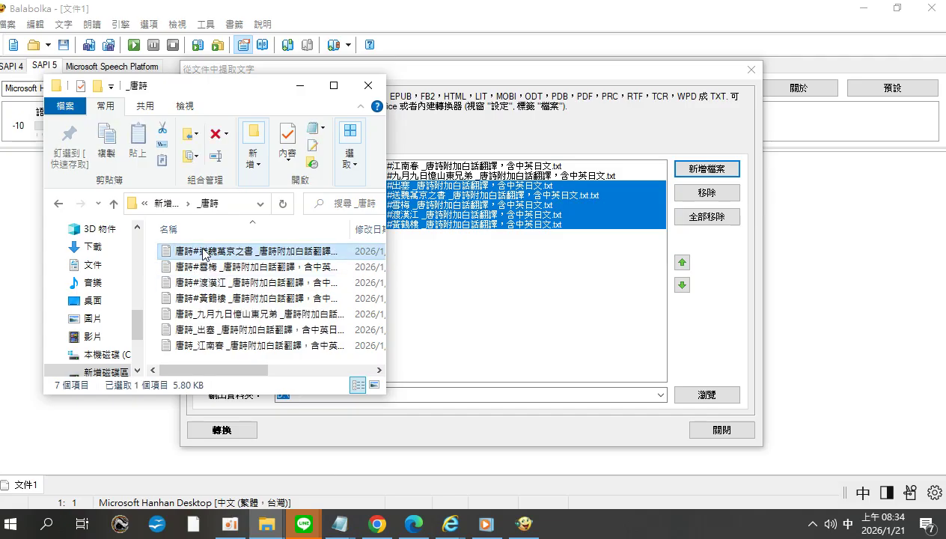
Rename the 唐詩#送魏萬京之書 file so that it begins with 唐詩_送魏萬京之書
click(202, 253)
drag(224, 252, 192, 252)
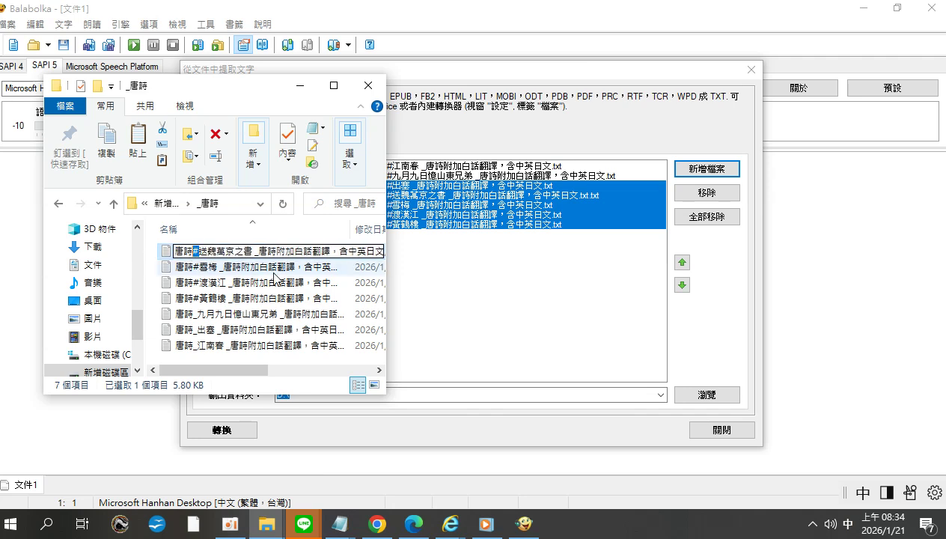
text(_)
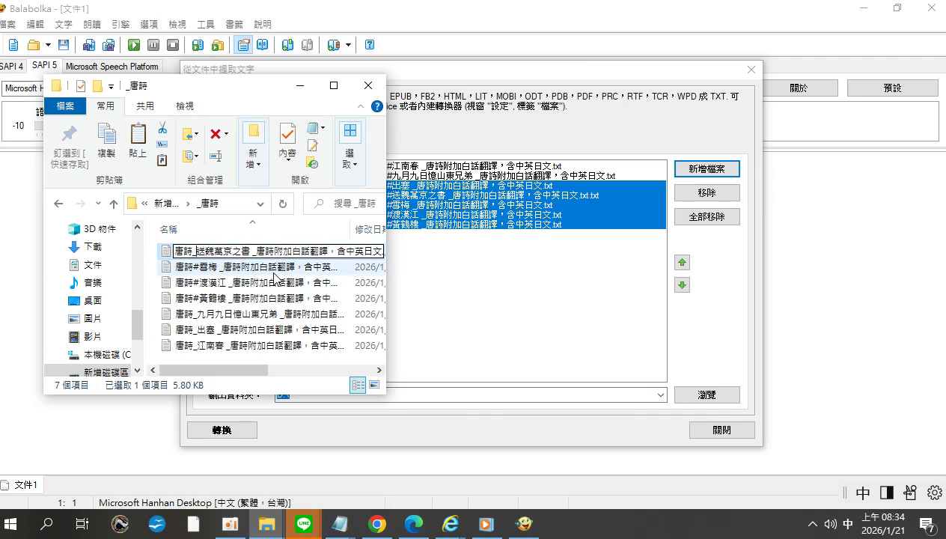
Rename the 唐詩#渡漢江 file, replacing the # after 唐詩 with an underscore
click(205, 272)
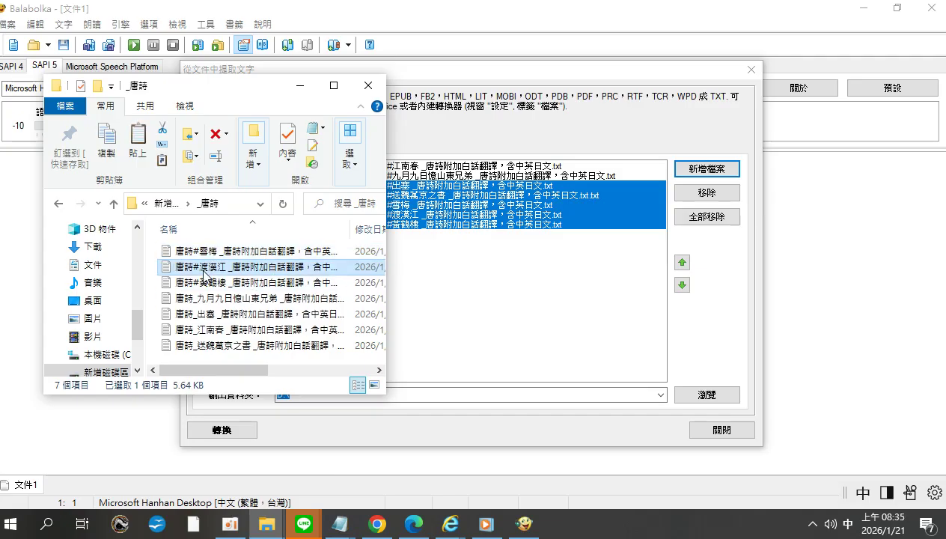
click(204, 274)
drag(199, 268, 185, 272)
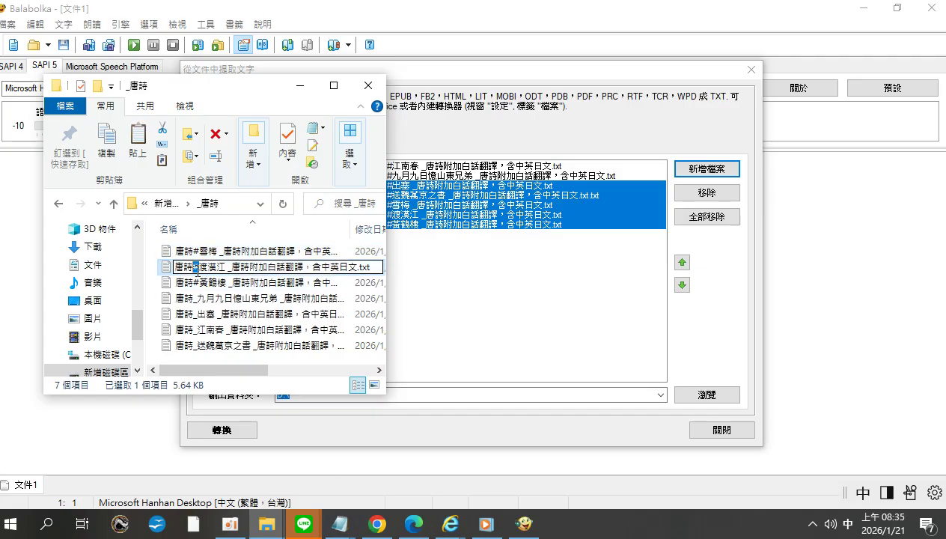
text(_)
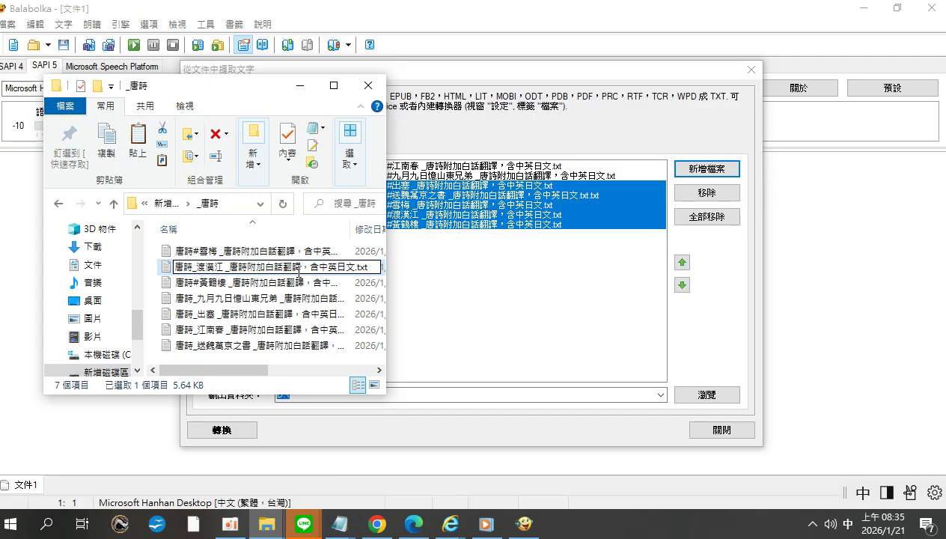
Rename the 唐詩#雪梅 file so that it begins with 唐詩_雪梅
click(202, 283)
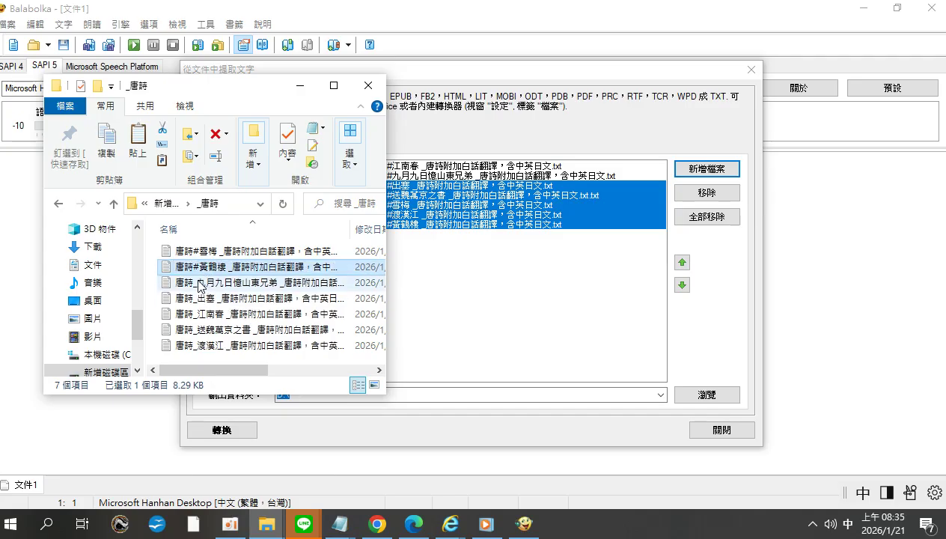
click(199, 283)
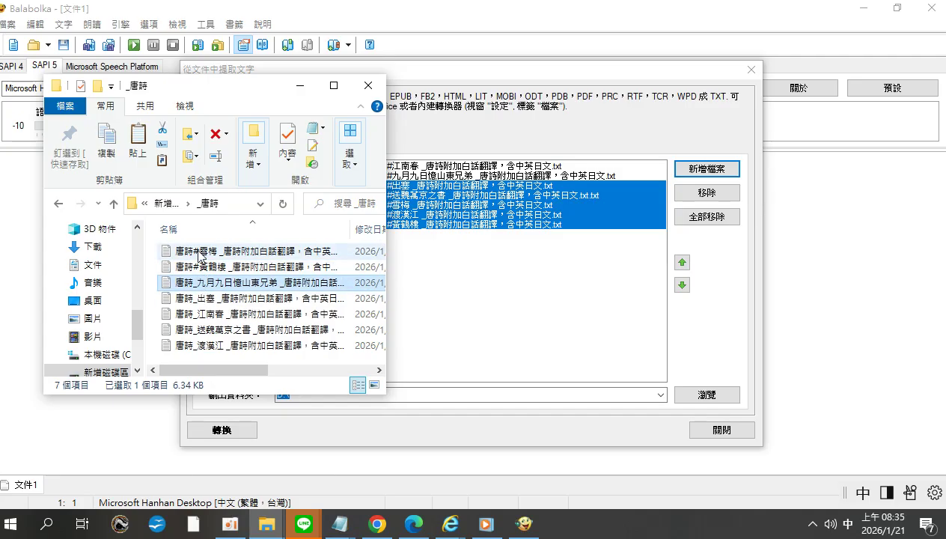
click(196, 252)
click(196, 252)
double_click(196, 253)
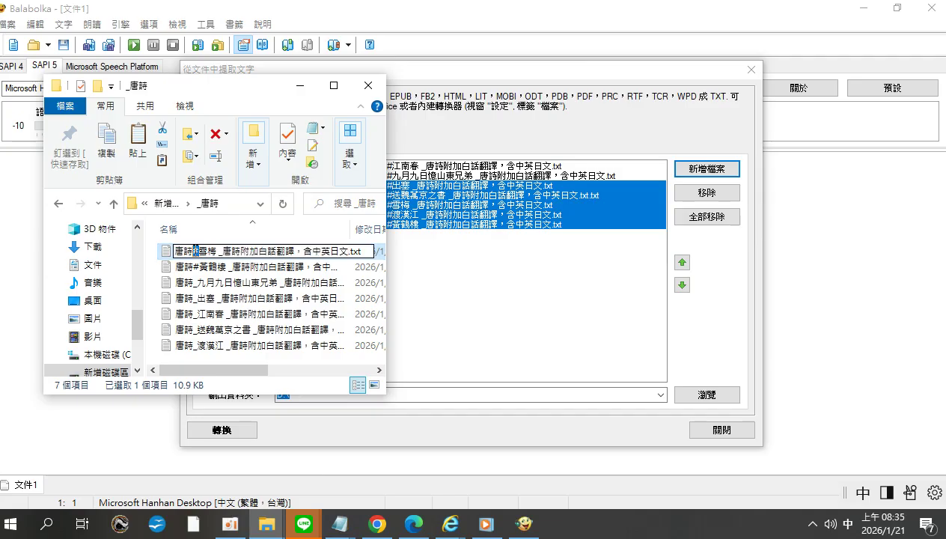
text(_)
key(Return)
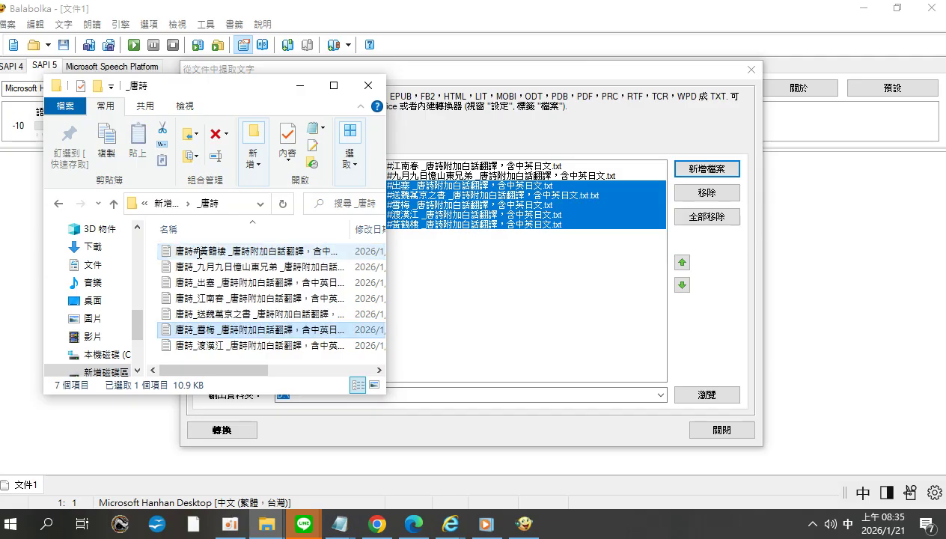
Rename the 唐詩#黃鶴樓 file so that it begins with 唐詩_黃鶴樓
click(204, 255)
click(196, 254)
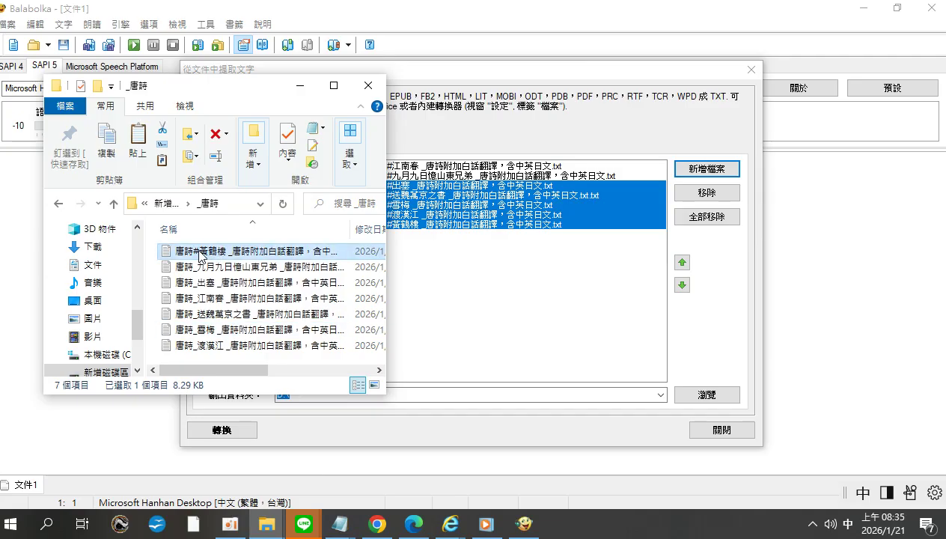
click(200, 250)
text(_)
key(Return)
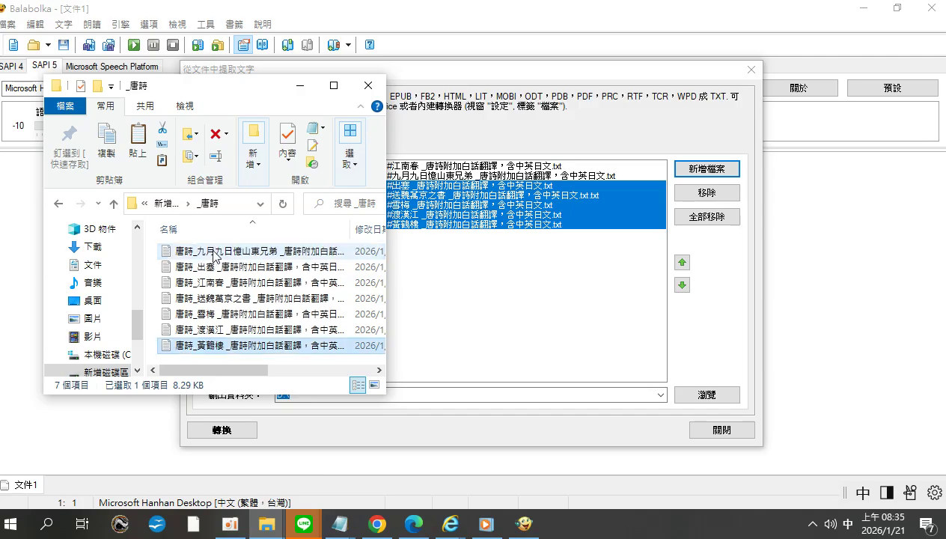
Open the 唐詩_九月九日憶山東兄弟 file in Notepad, read through its text, and move its window clear of the folder window
right_click(214, 253)
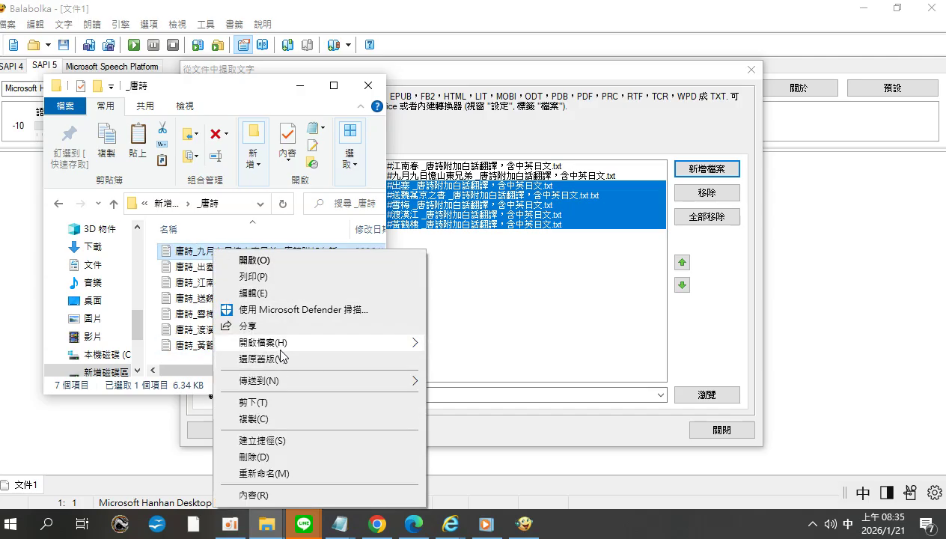
mouse_move(277, 343)
click(453, 422)
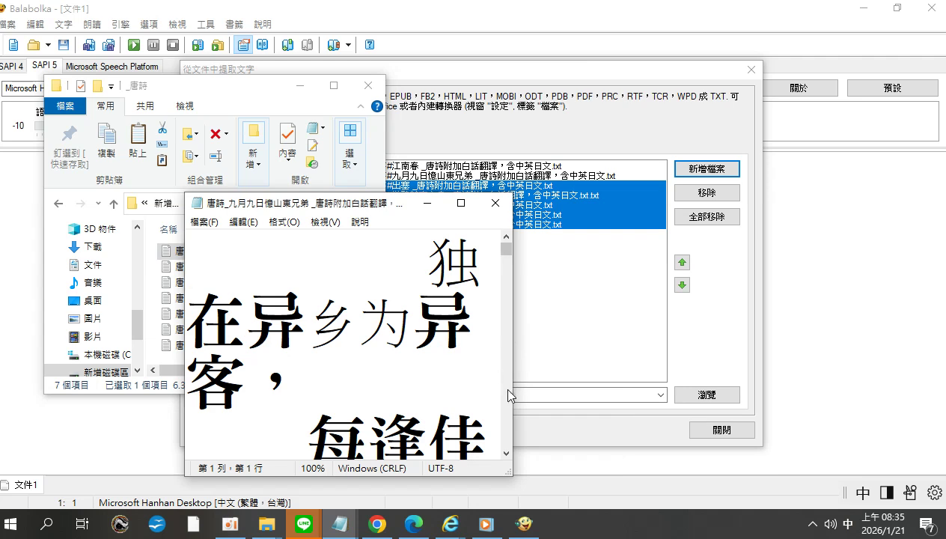
scroll(501, 385, down, 3)
scroll(502, 385, down, 4)
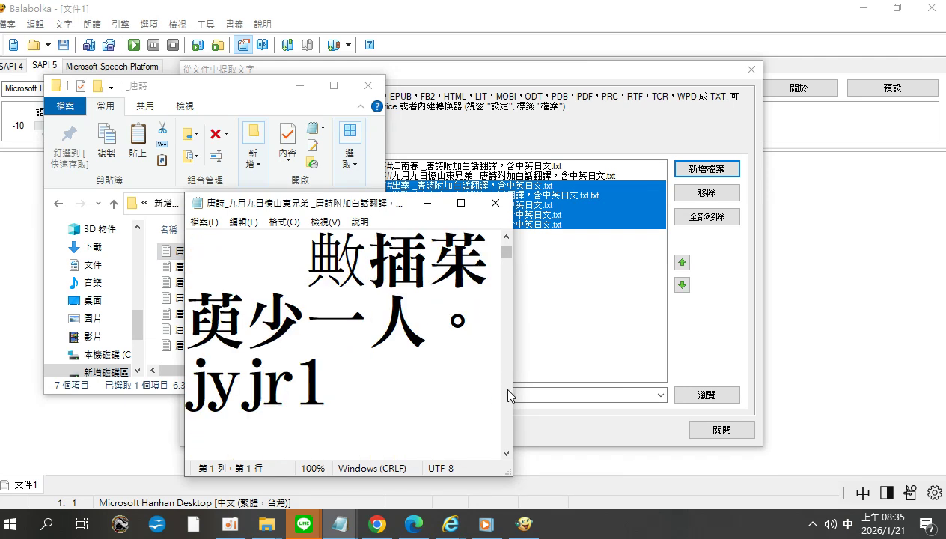
scroll(507, 395, down, 5)
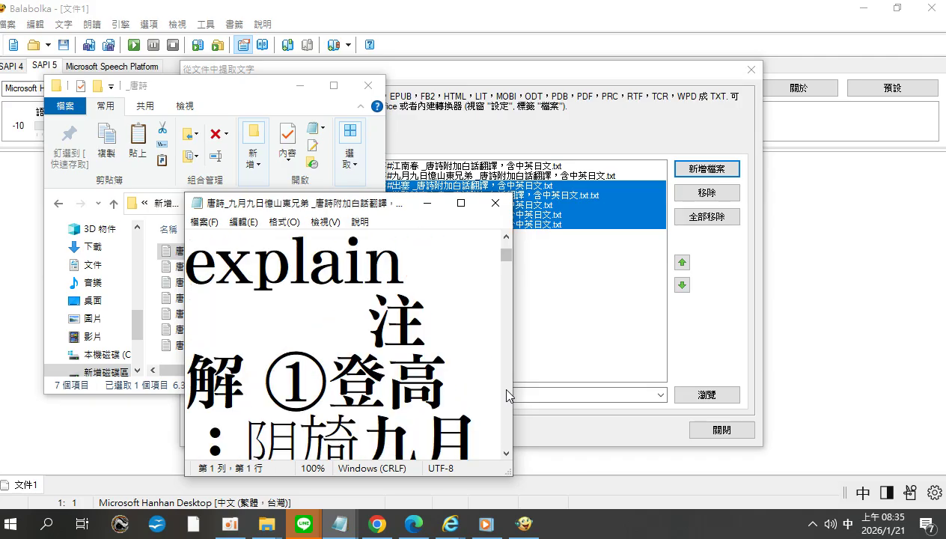
scroll(507, 395, down, 5)
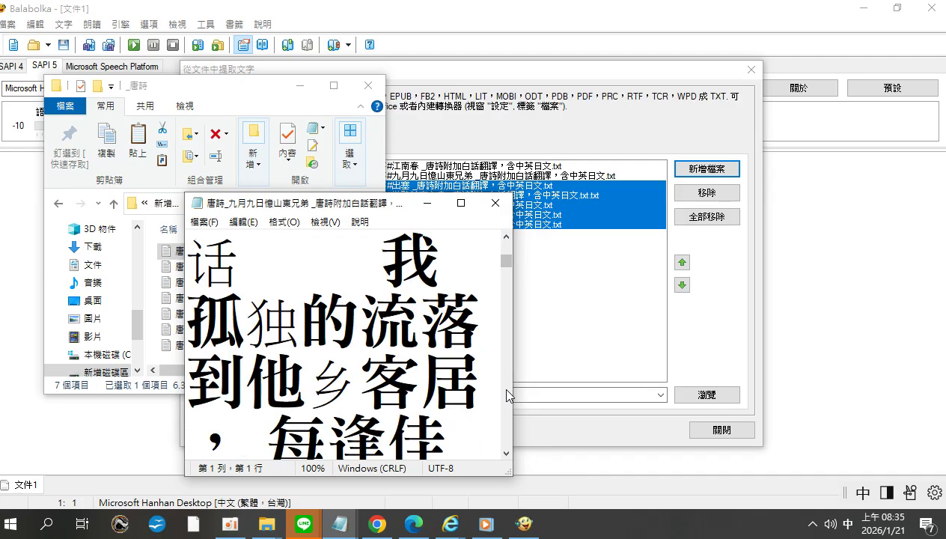
scroll(507, 395, down, 5)
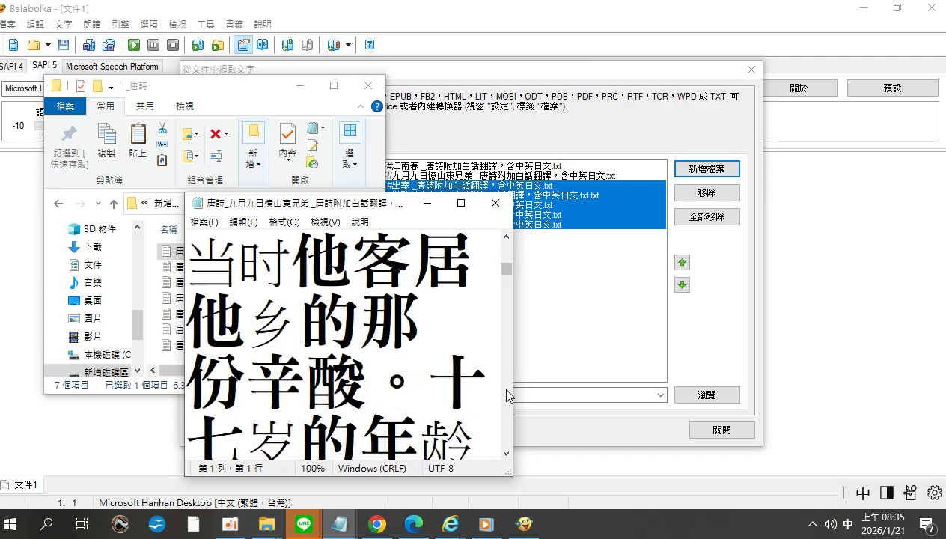
scroll(507, 395, down, 5)
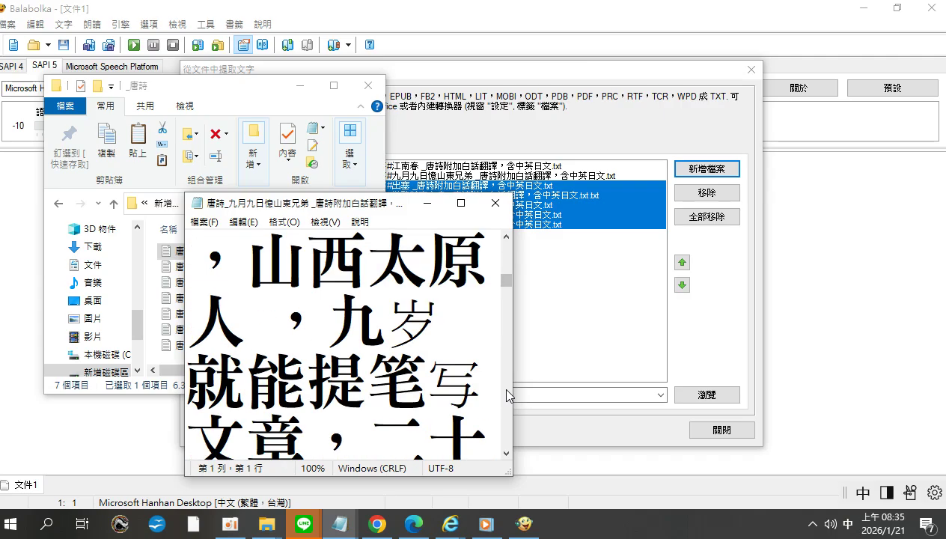
scroll(502, 314, down, 2)
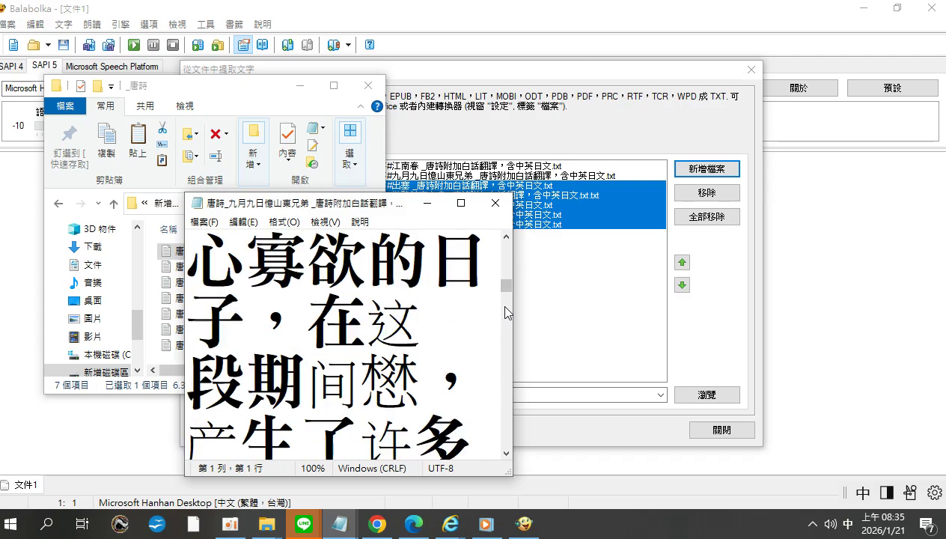
drag(501, 282, 506, 332)
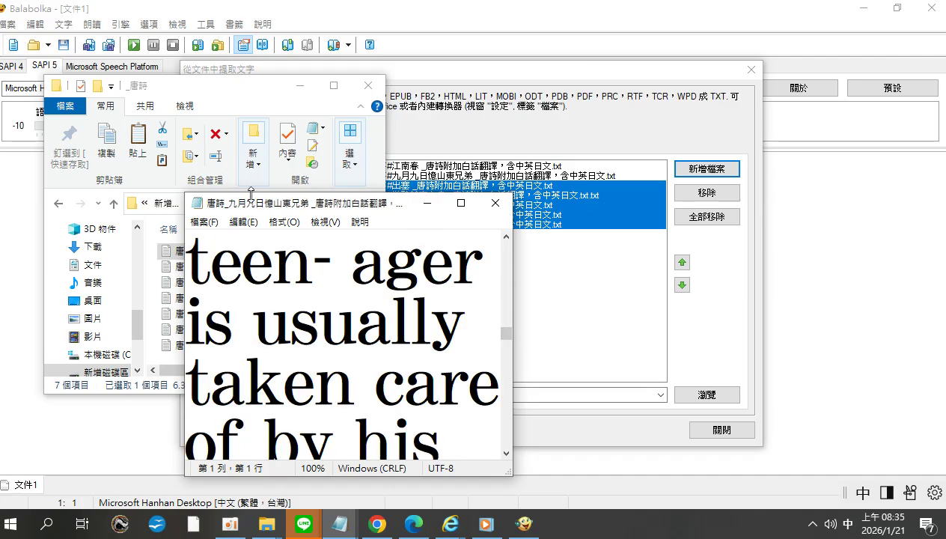
drag(257, 212, 486, 212)
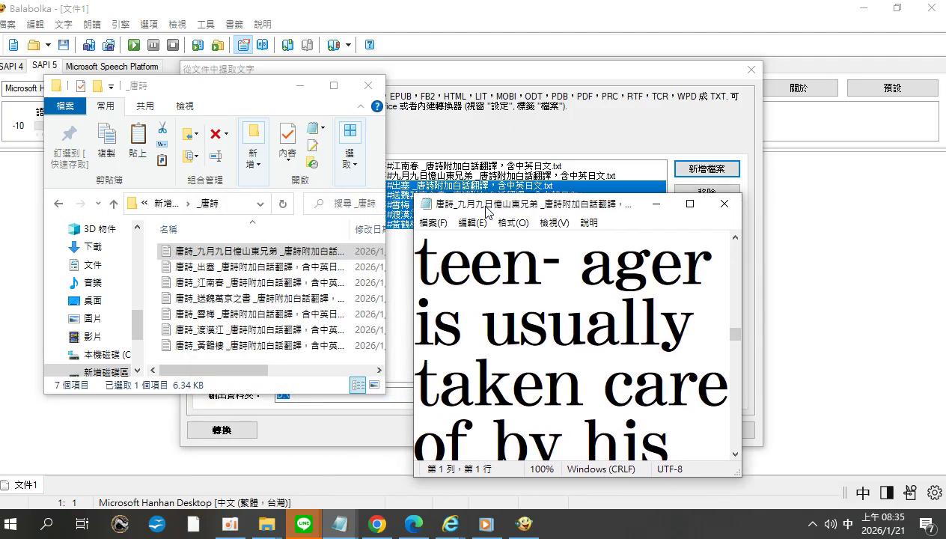
Open the 唐詩_出塞 file in Notepad and read through the poem, its notes and the author section
right_click(219, 269)
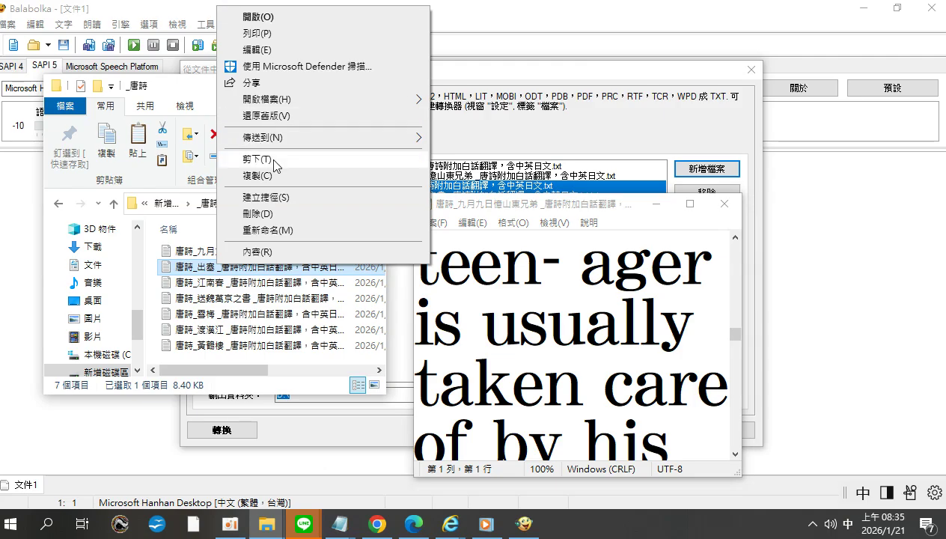
mouse_move(264, 103)
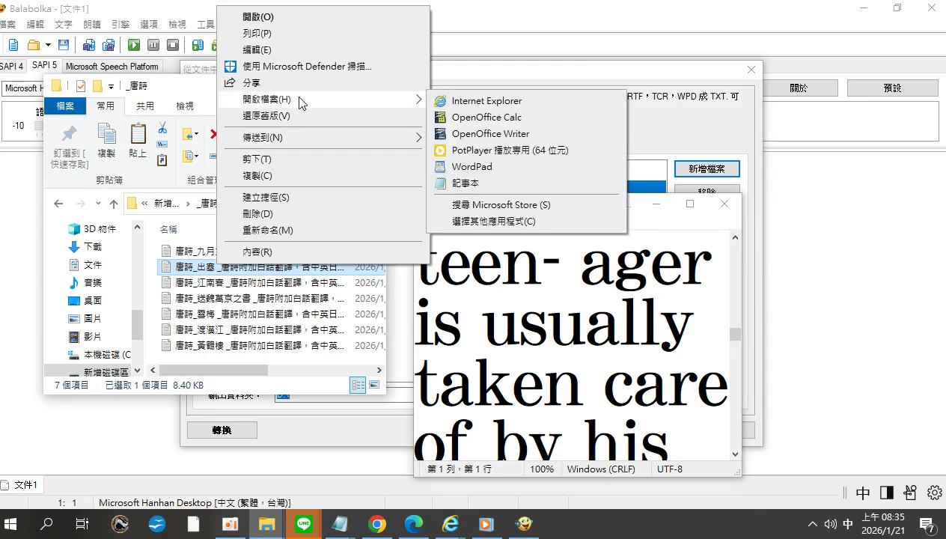
click(460, 183)
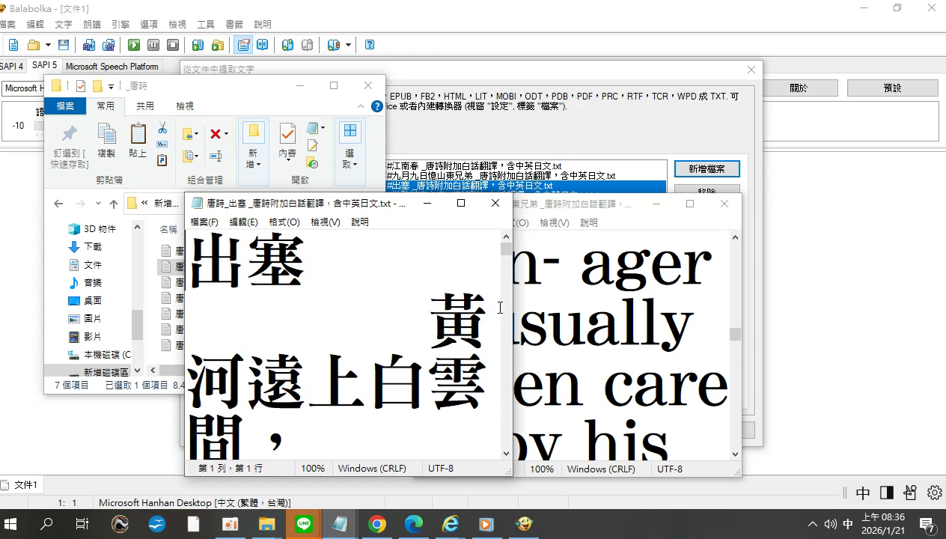
scroll(504, 340, down, 3)
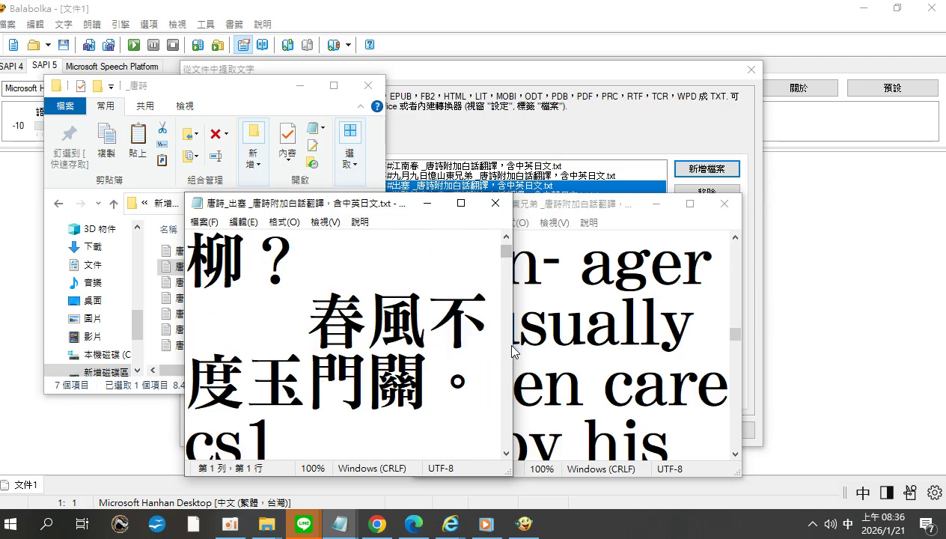
scroll(513, 349, down, 5)
scroll(512, 346, down, 5)
scroll(511, 350, down, 5)
scroll(511, 350, down, 5)
scroll(509, 344, down, 5)
scroll(502, 339, down, 5)
scroll(509, 348, down, 5)
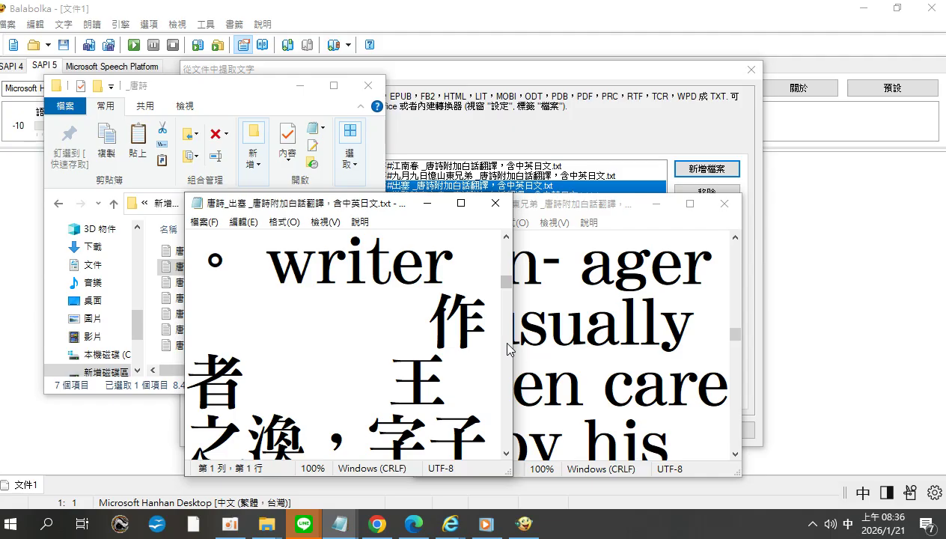
scroll(508, 348, down, 5)
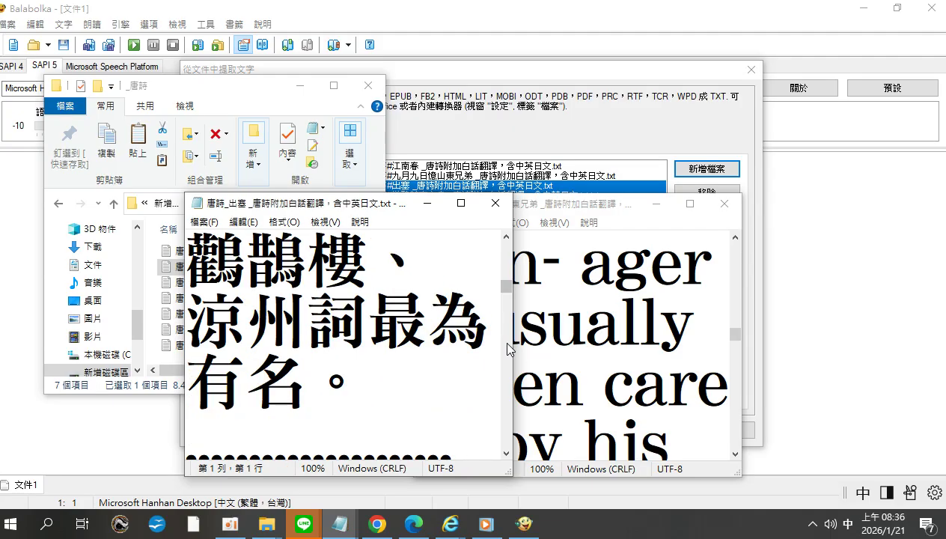
scroll(508, 348, down, 2)
scroll(508, 348, down, 1)
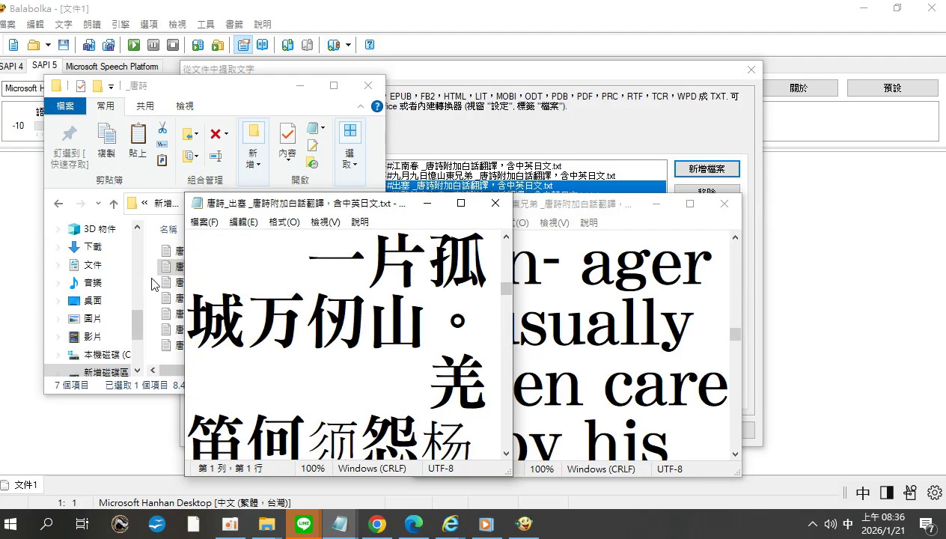
Load the 唐詩_江南春 file into the Notepad window that shows 唐詩_出塞 and view its beginning
click(177, 287)
drag(178, 292, 424, 300)
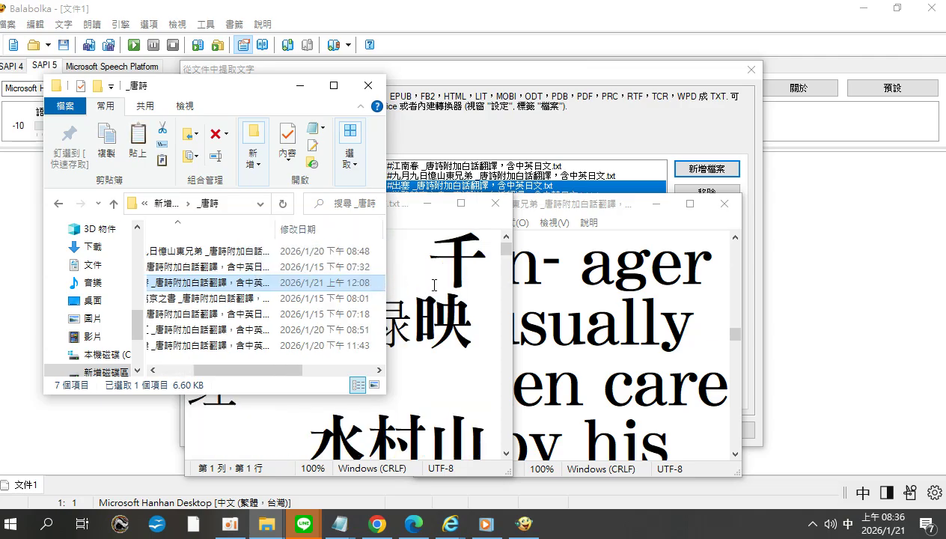
click(434, 285)
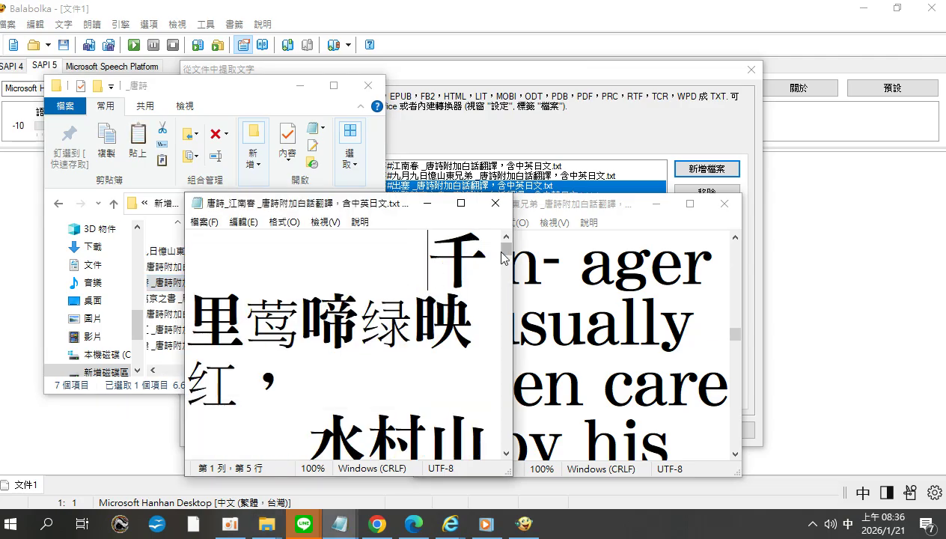
mouse_move(507, 251)
mouse_down()
mouse_move(501, 339)
mouse_move(501, 245)
mouse_up()
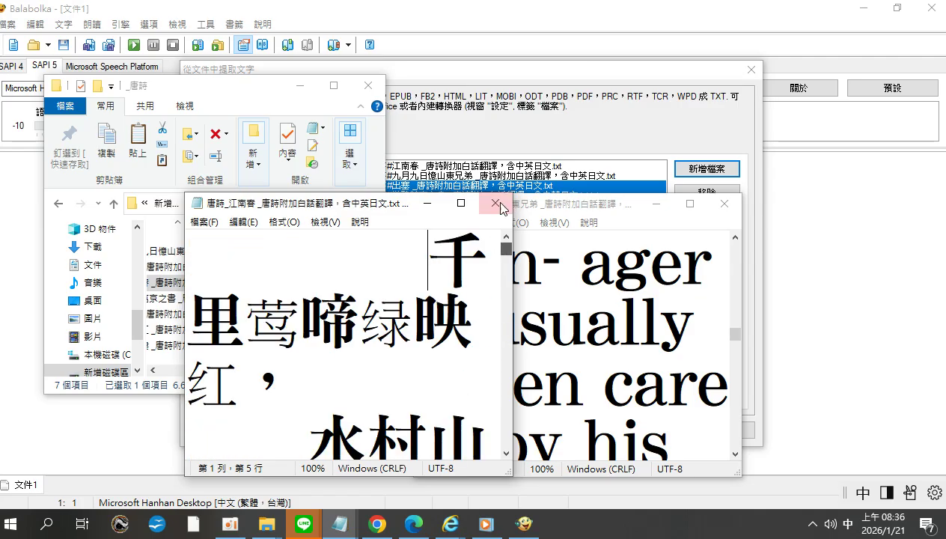
Open the 唐詩_出塞 file from the _唐詩 folder in Notepad and move its window off the file list
click(166, 303)
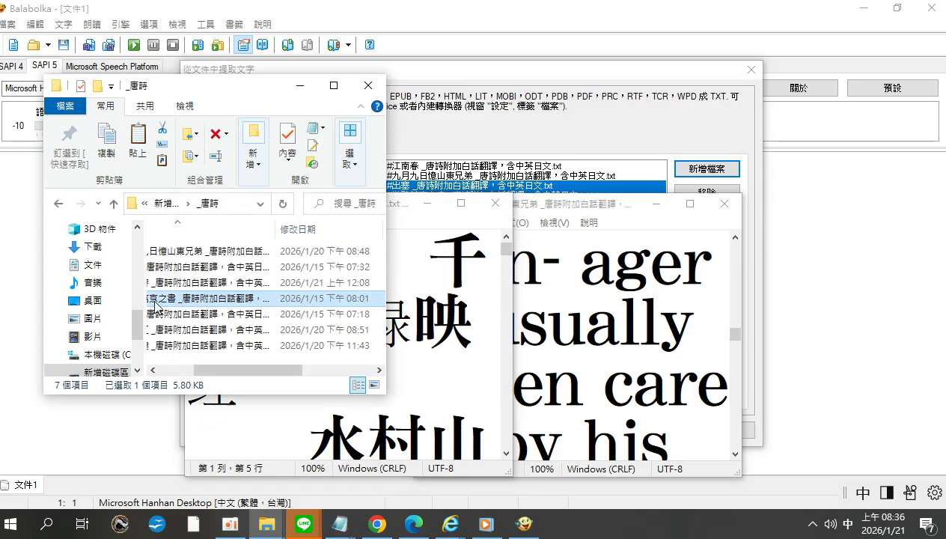
click(153, 371)
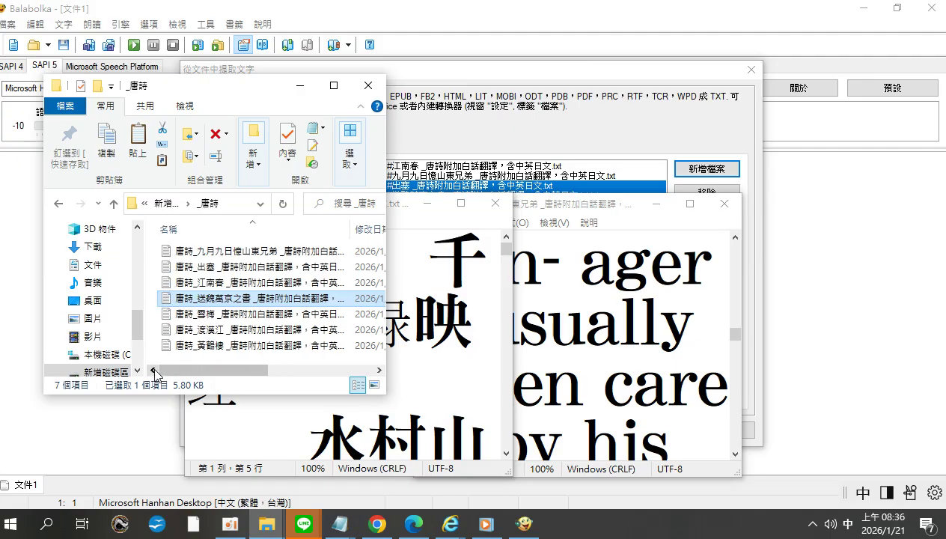
right_click(222, 269)
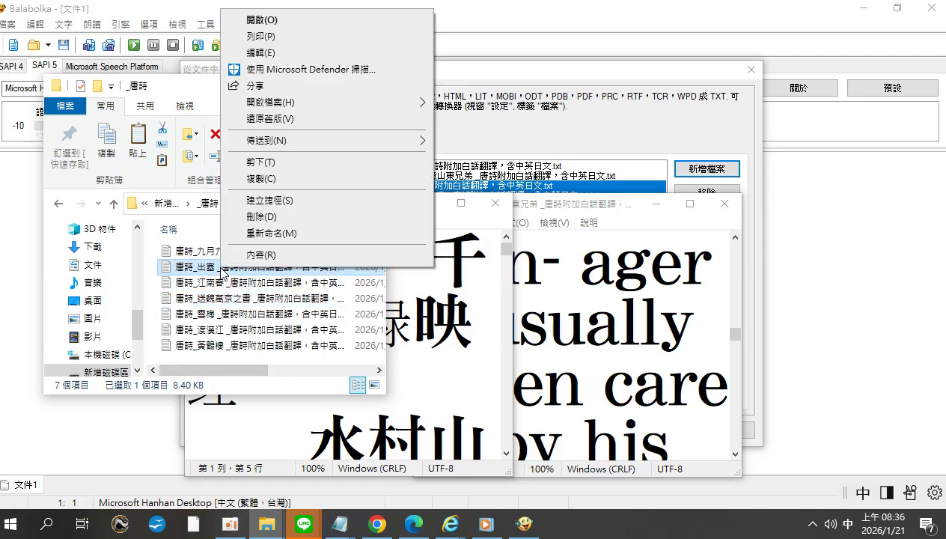
mouse_move(304, 102)
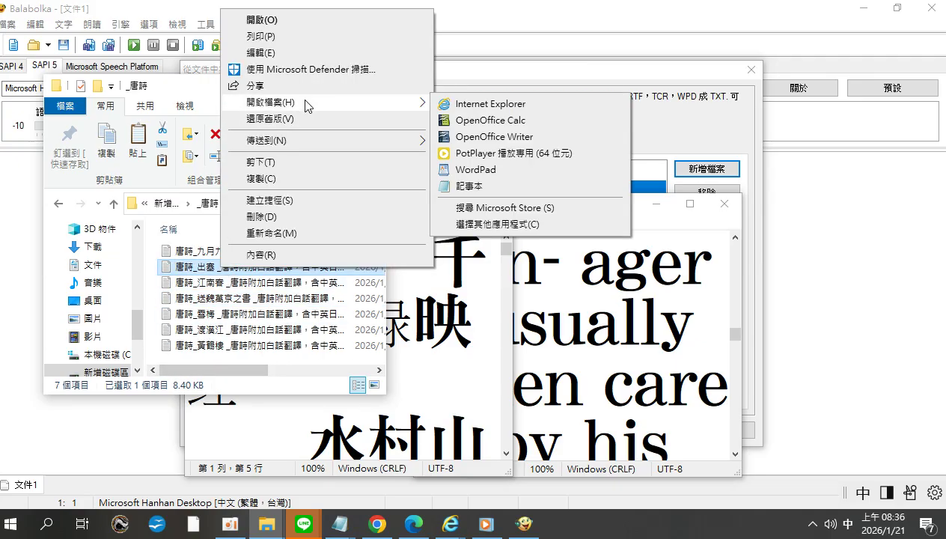
click(454, 185)
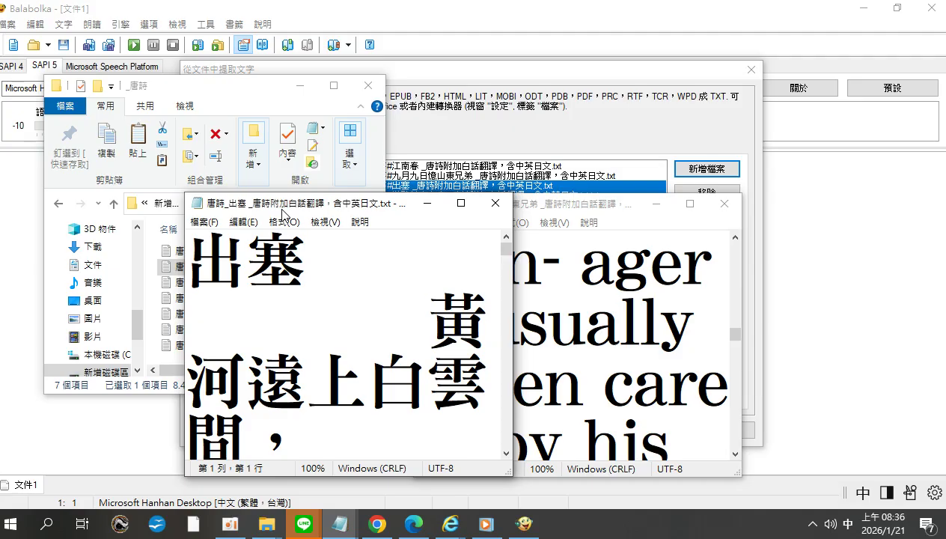
drag(285, 210, 426, 164)
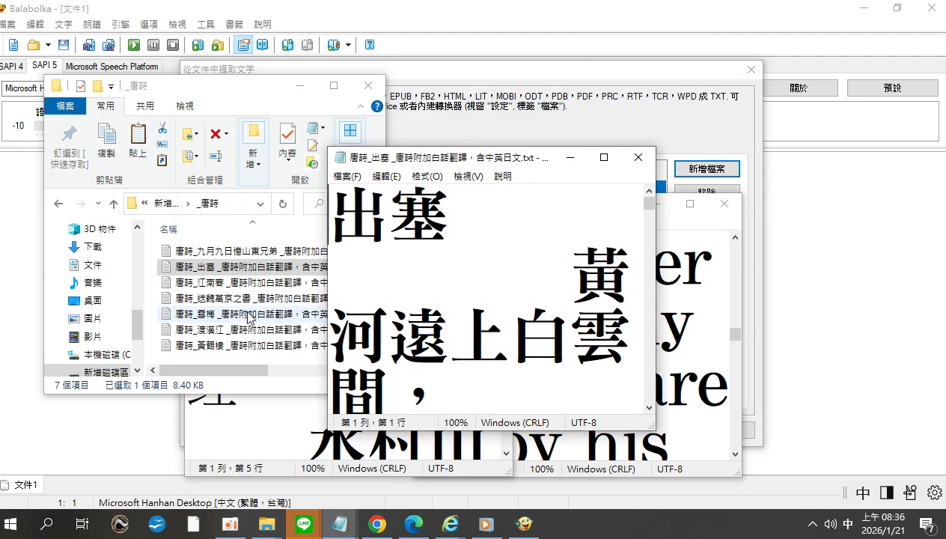
Load the 唐詩_九月九日憶山東兄弟 file into the window showing 唐詩_出塞, and move the 唐詩_江南春 window off the file names
drag(225, 251, 492, 243)
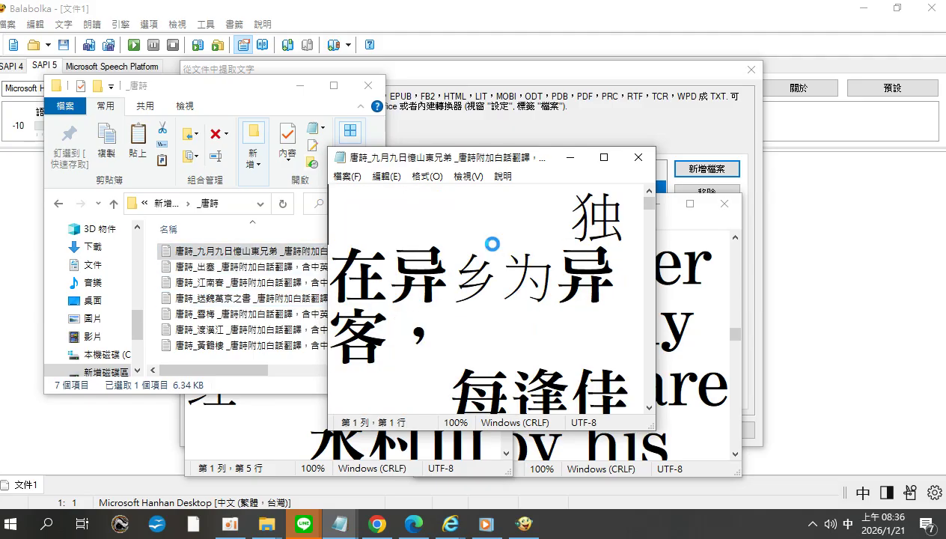
double_click(231, 291)
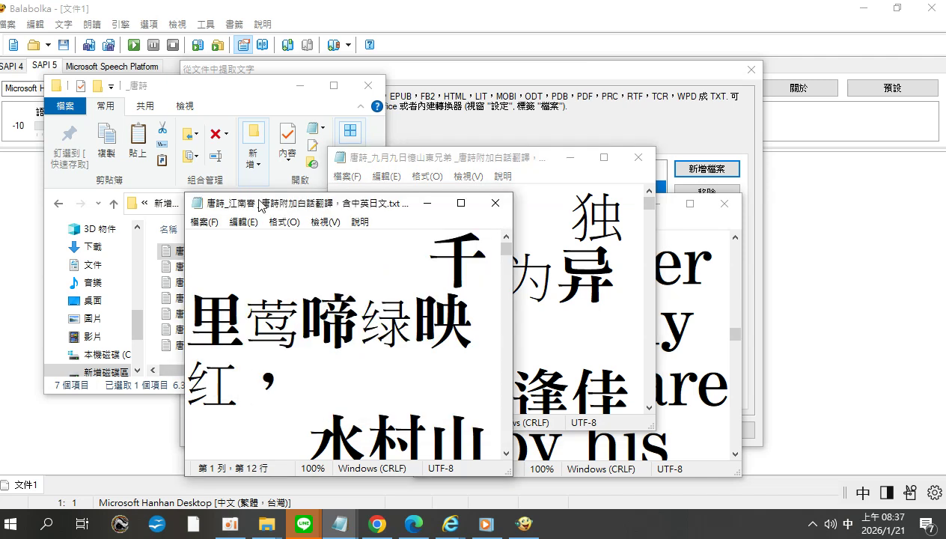
drag(260, 203, 372, 218)
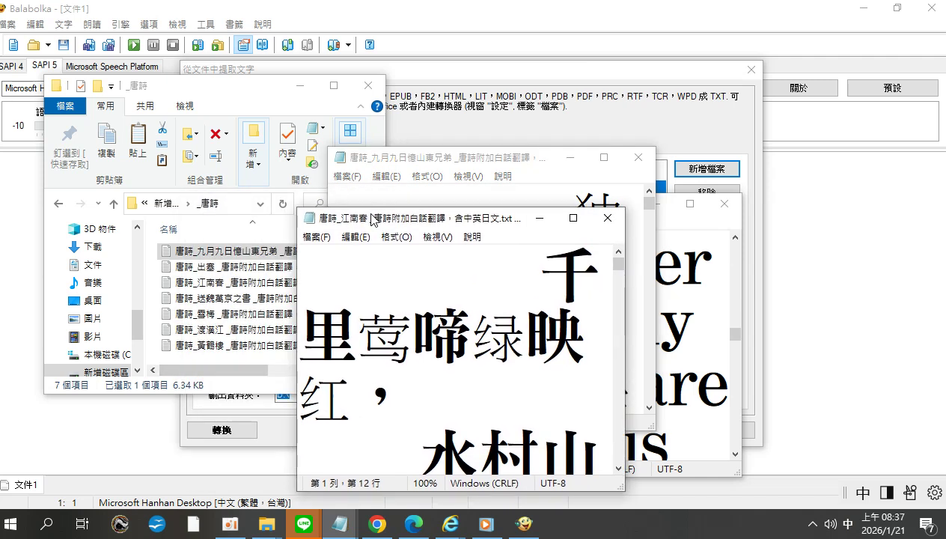
Open the 唐詩_送魏萬京之書 file in Notepad and move its window clear of the folder window
right_click(240, 302)
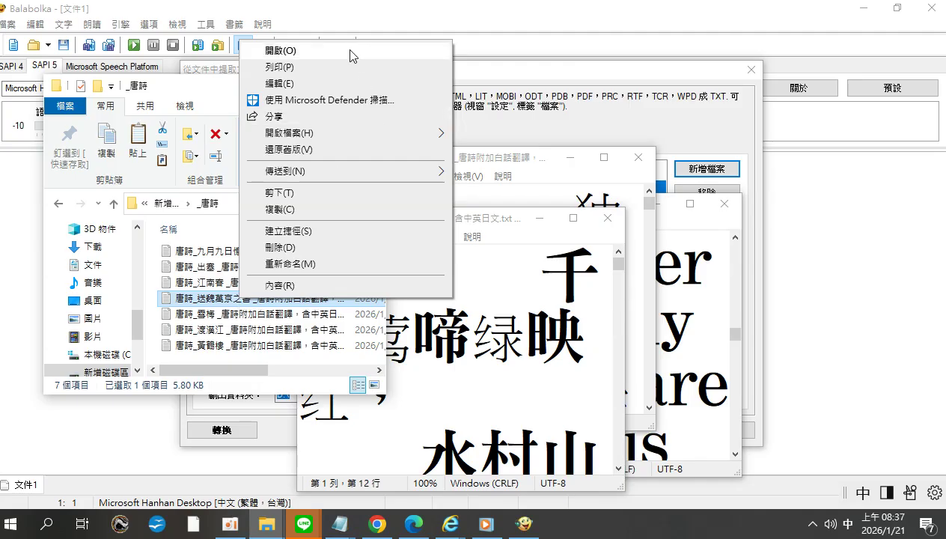
mouse_move(332, 137)
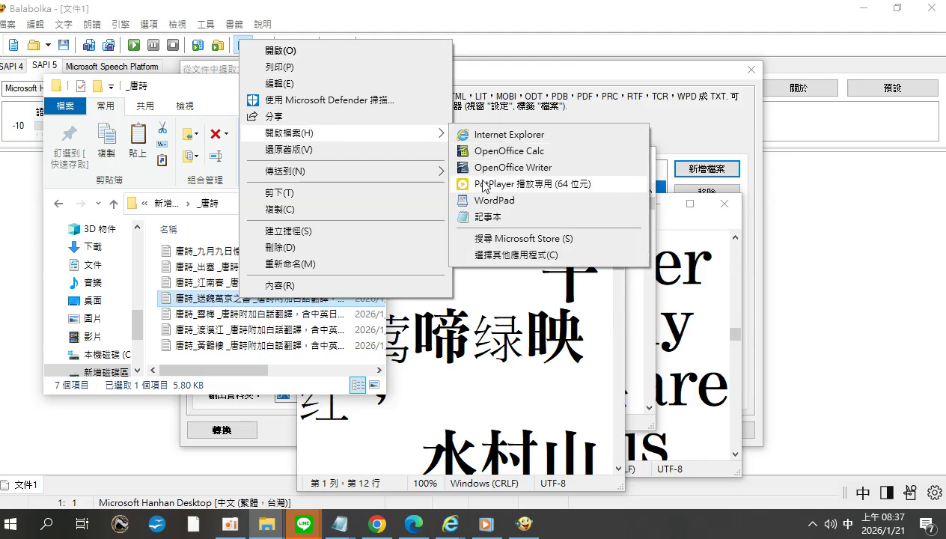
click(484, 219)
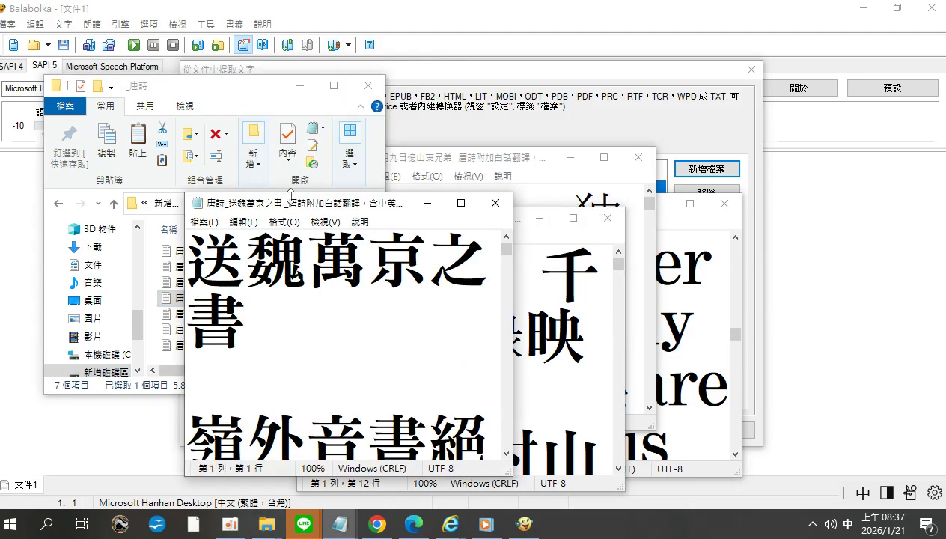
drag(290, 209, 784, 208)
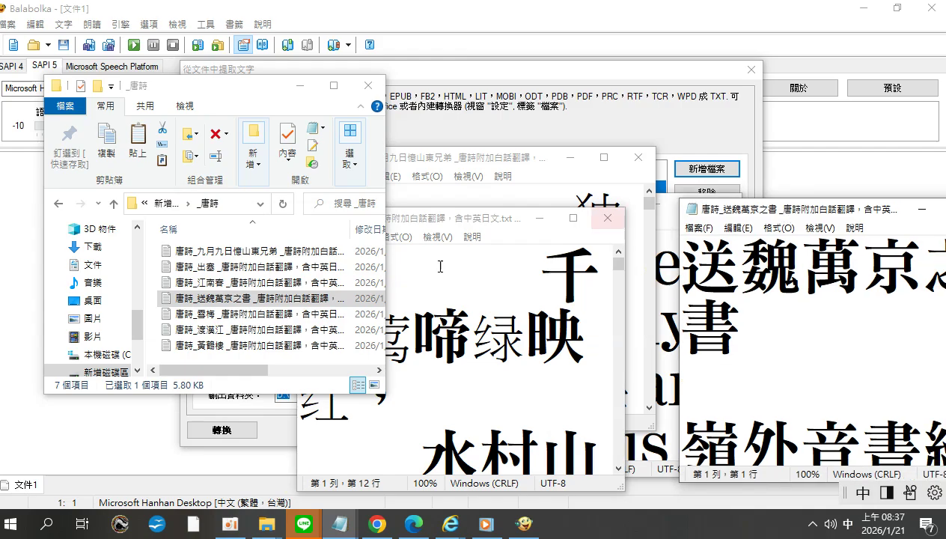
Open the 唐詩_雪梅 file in Notepad and place its window below the title of the 唐詩_送魏萬京之書 window
right_click(260, 315)
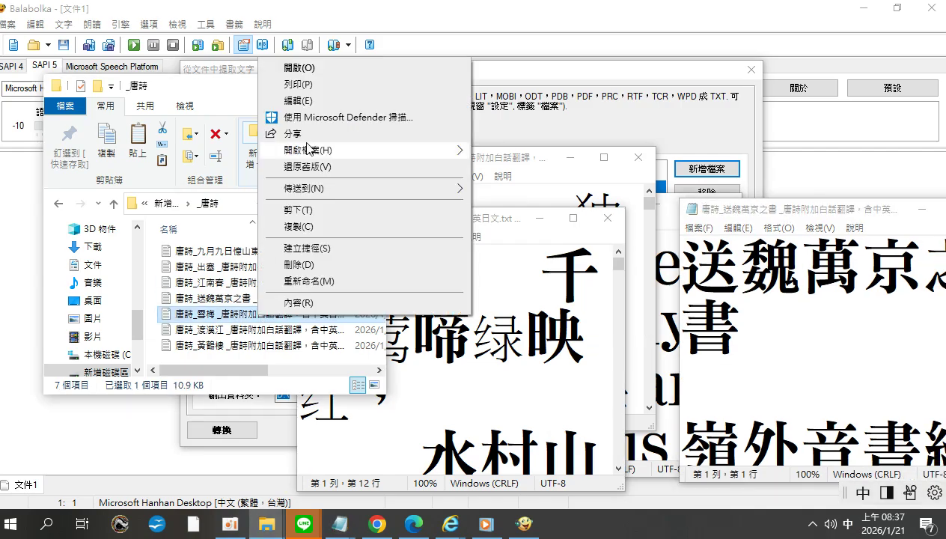
mouse_move(309, 148)
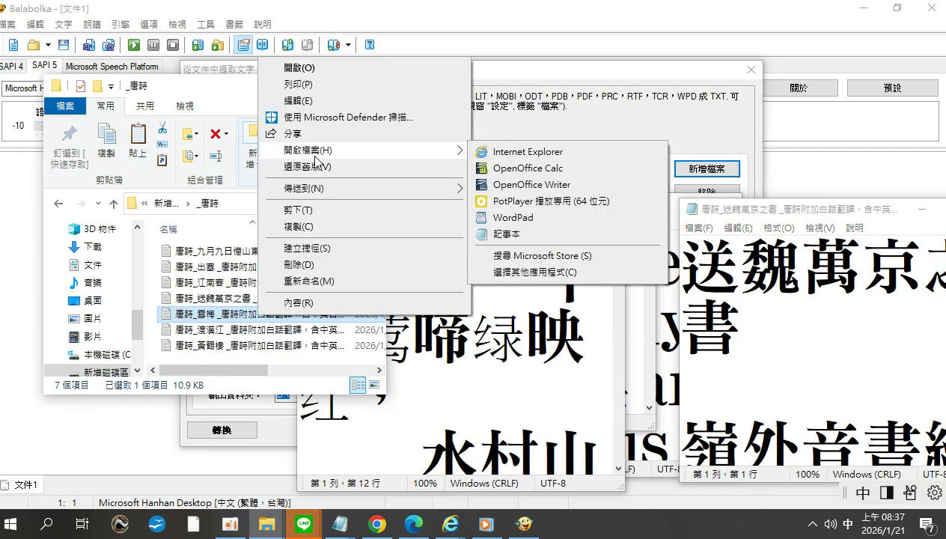
click(497, 238)
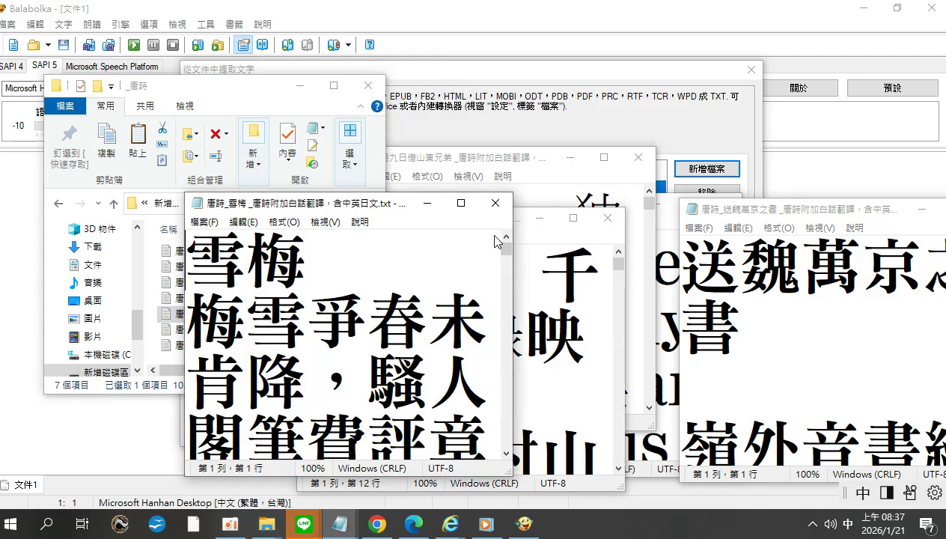
drag(354, 209, 812, 318)
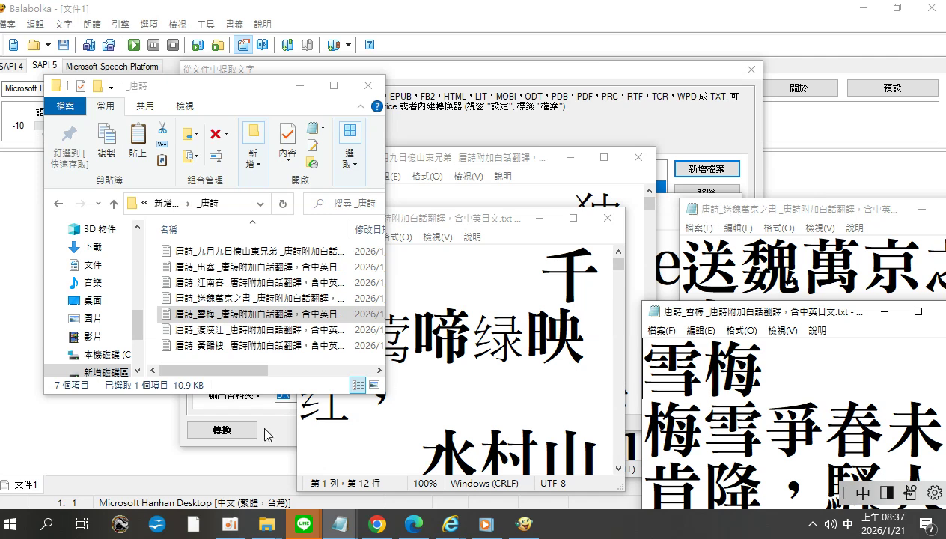
Bring the scrolled 唐詩_九月九日憶山東兄弟 window forward, return to the start of its text, and move it over the folder window
mouse_move(345, 530)
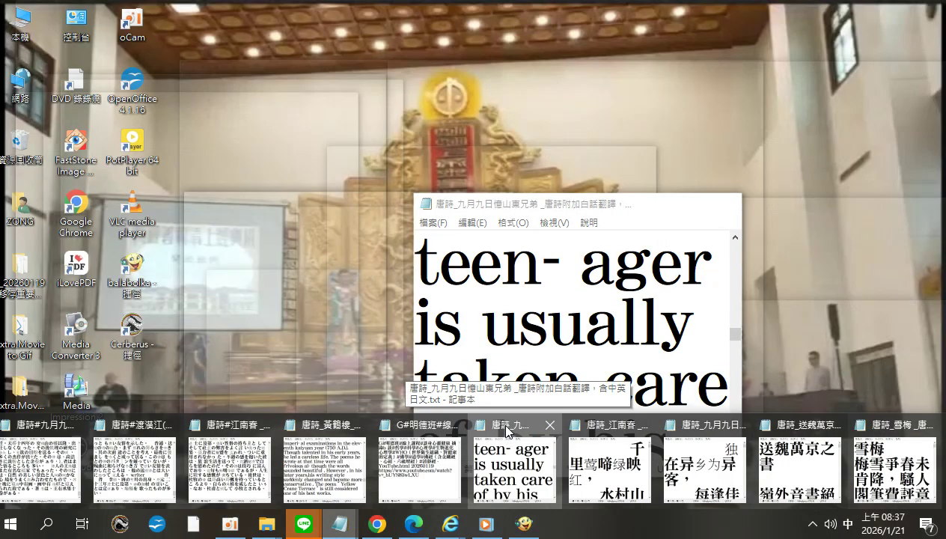
click(503, 428)
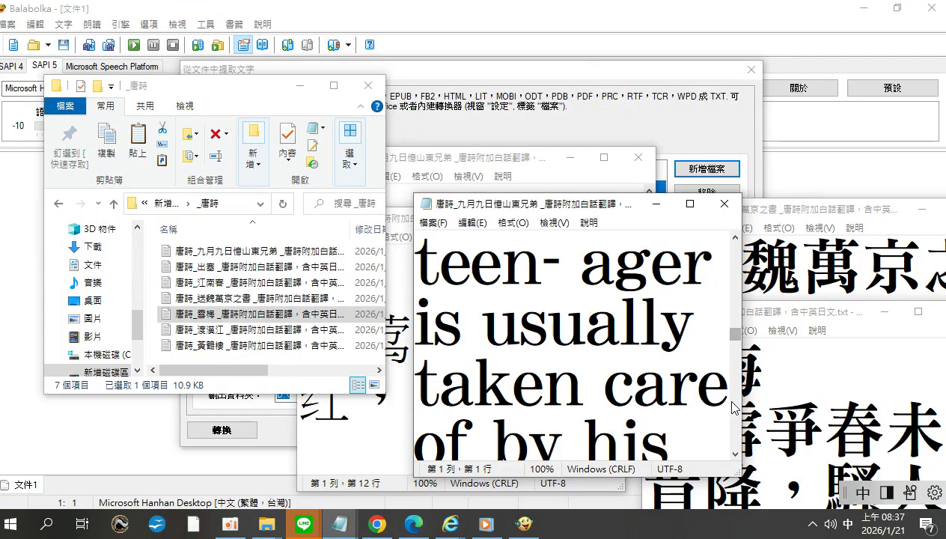
scroll(715, 280, down, 1)
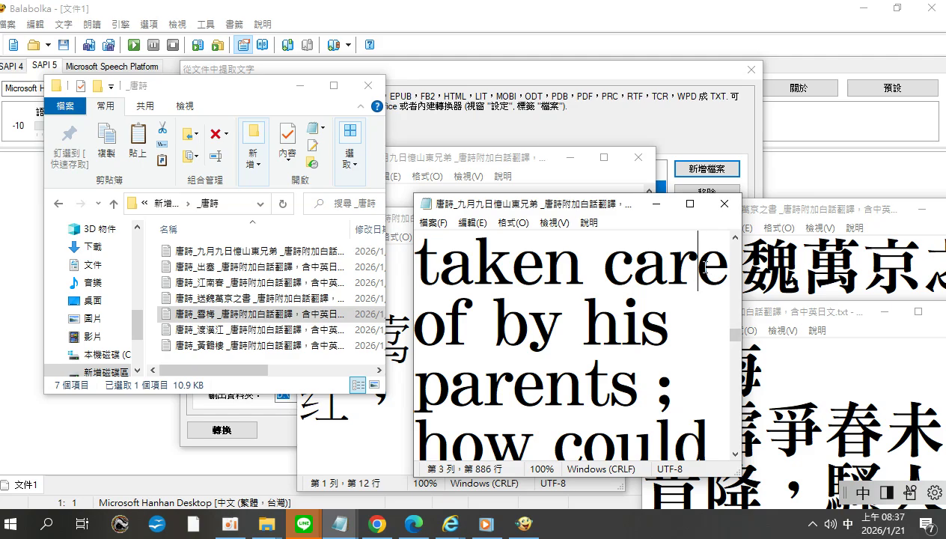
scroll(687, 261, up, 5)
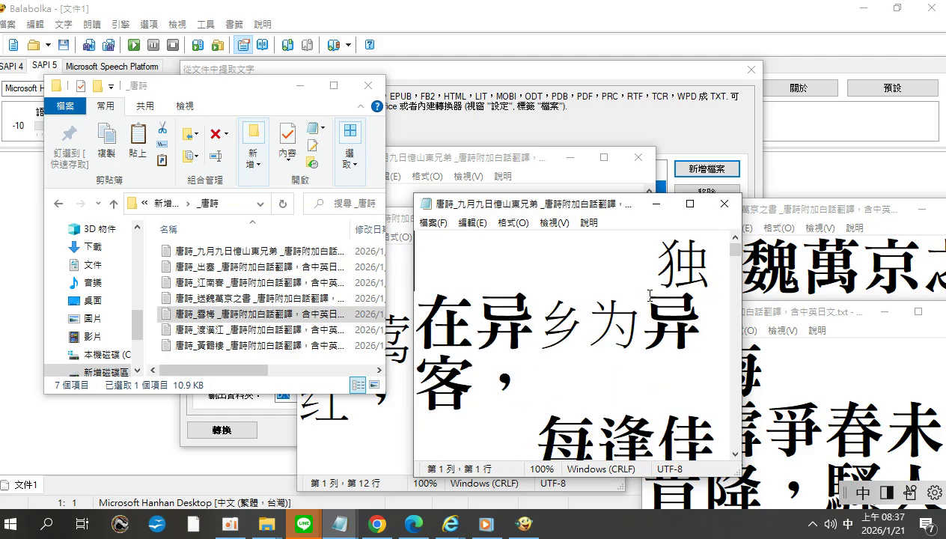
drag(529, 205, 110, 241)
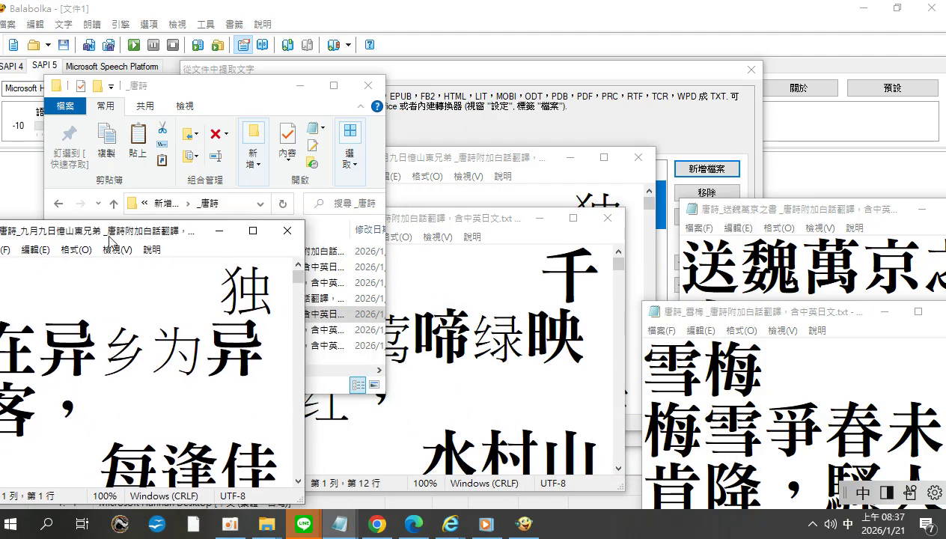
Close the duplicate 唐詩_九月九日憶山東兄弟 window and move the 唐詩_江南春 window above the remaining one
click(492, 161)
drag(491, 162, 138, 250)
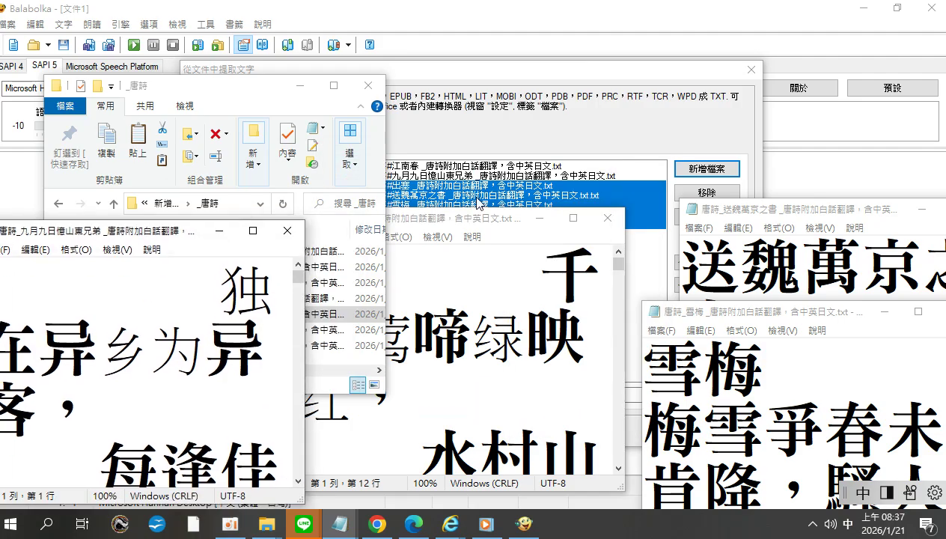
drag(494, 226, 183, 77)
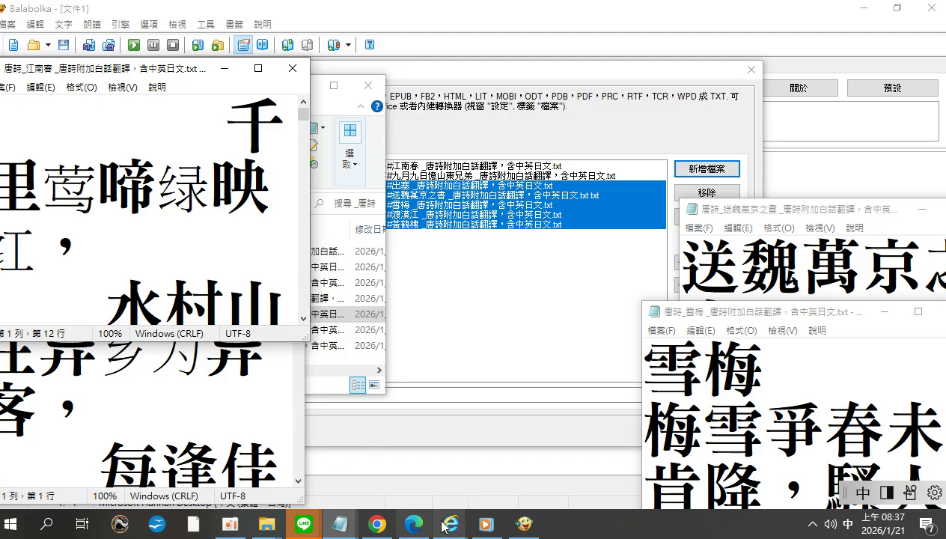
Check which poem files are open in Notepad and bring the _唐詩 folder window forward
click(341, 524)
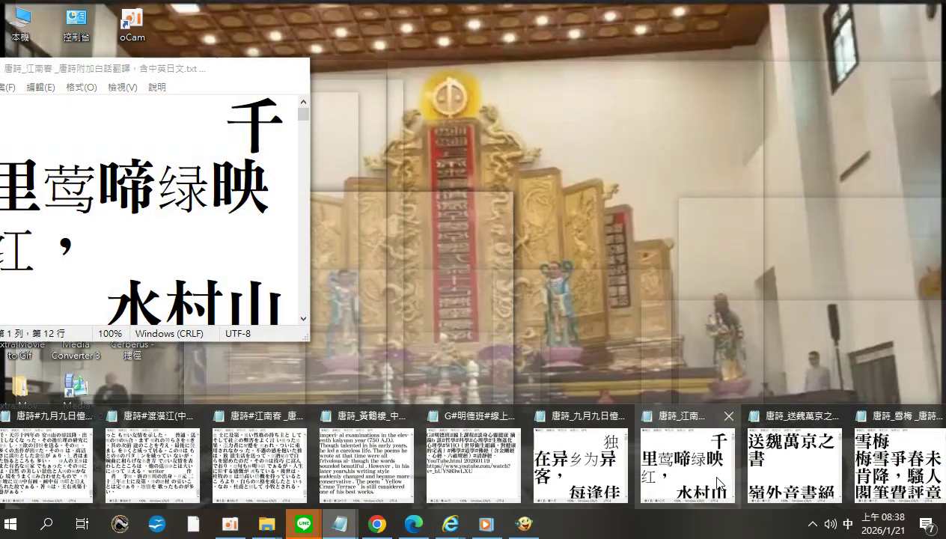
mouse_move(797, 472)
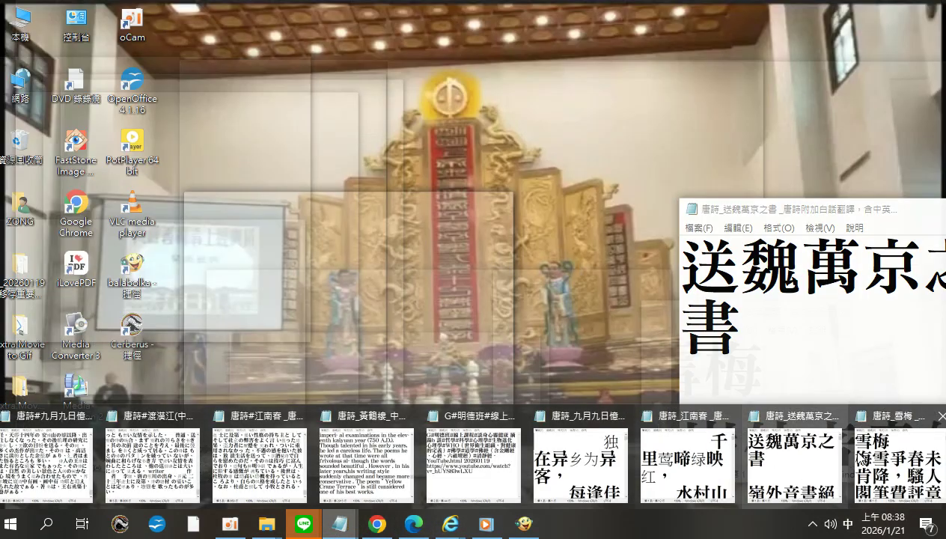
mouse_move(691, 478)
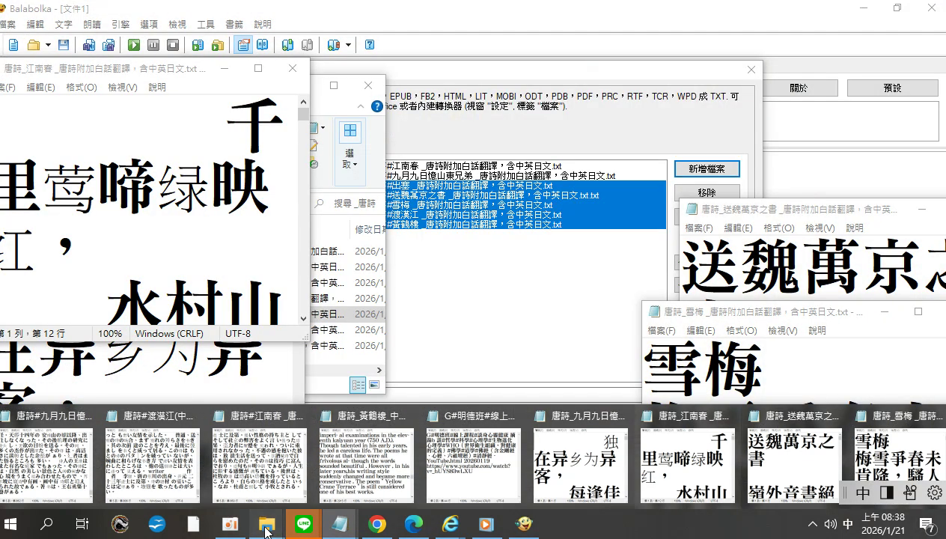
click(267, 524)
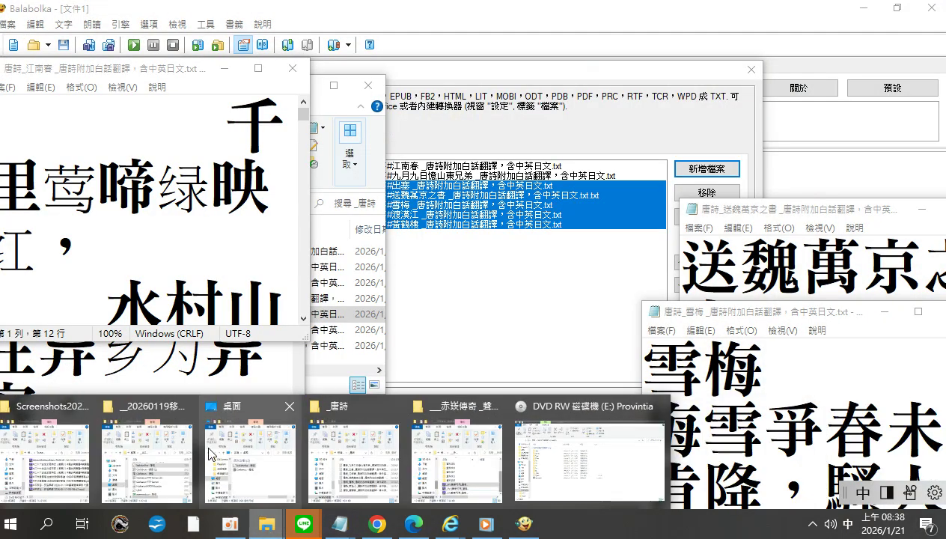
mouse_move(429, 416)
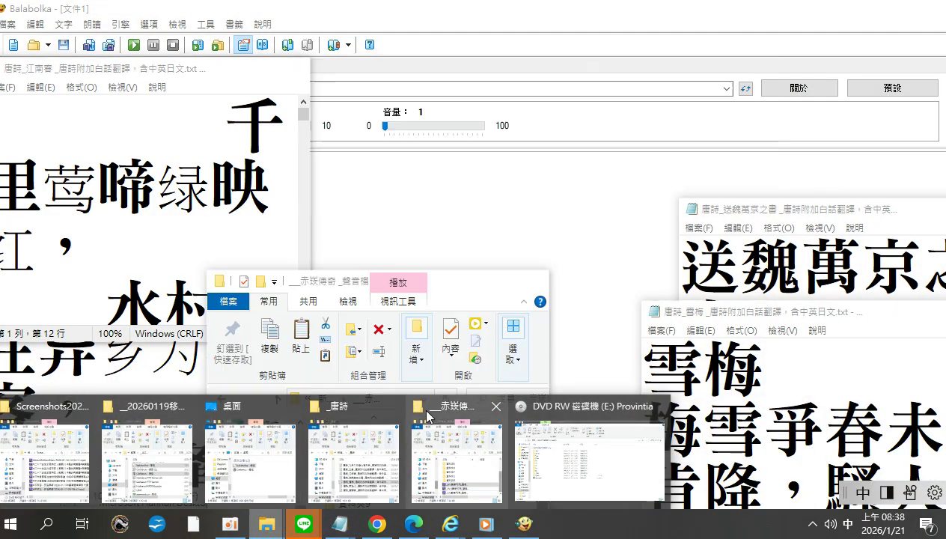
mouse_move(156, 407)
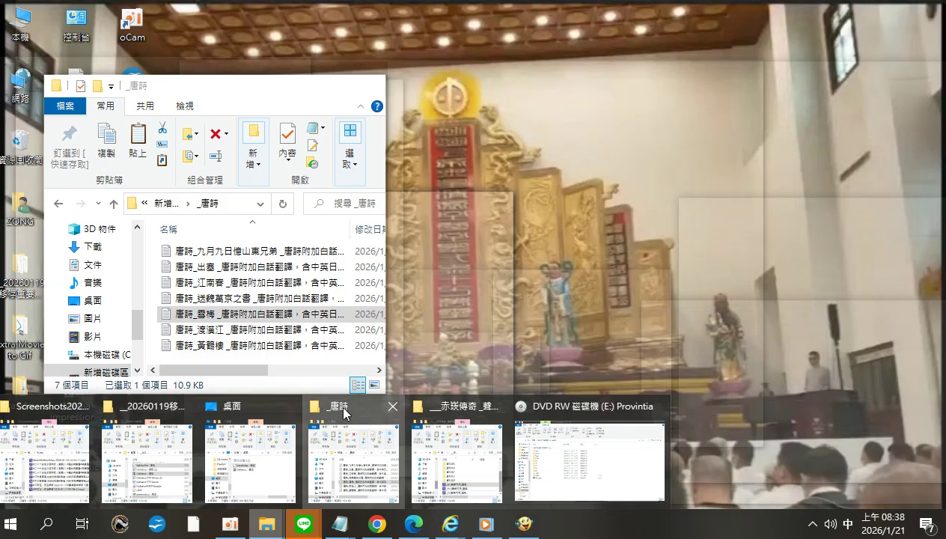
click(338, 410)
Open the 唐詩_出塞 file in its own Notepad window and place it above the 唐詩_雪梅 window
right_click(221, 266)
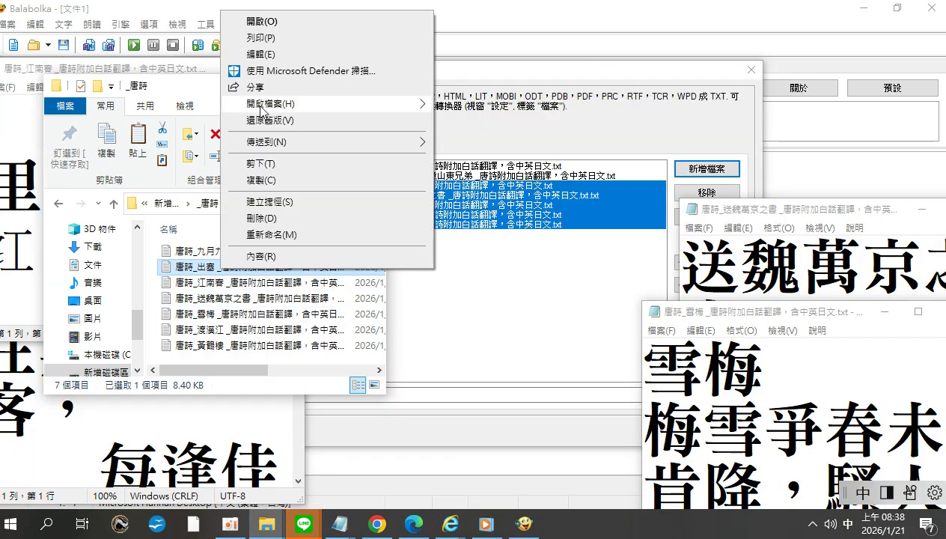
mouse_move(294, 110)
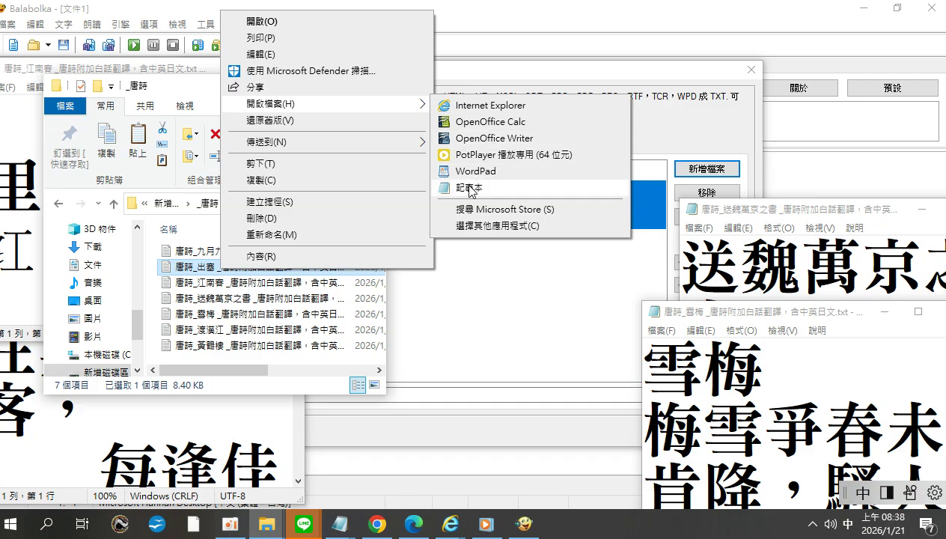
click(469, 185)
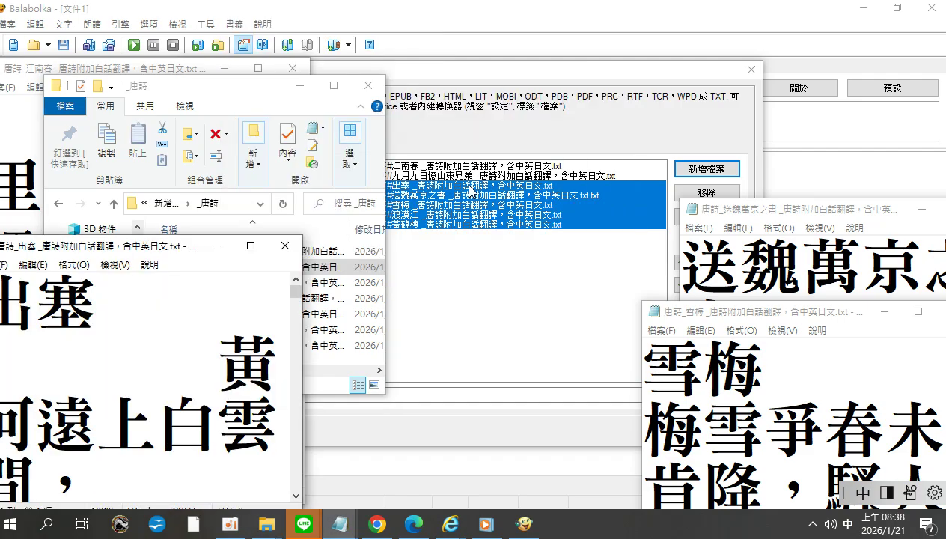
drag(114, 253, 788, 98)
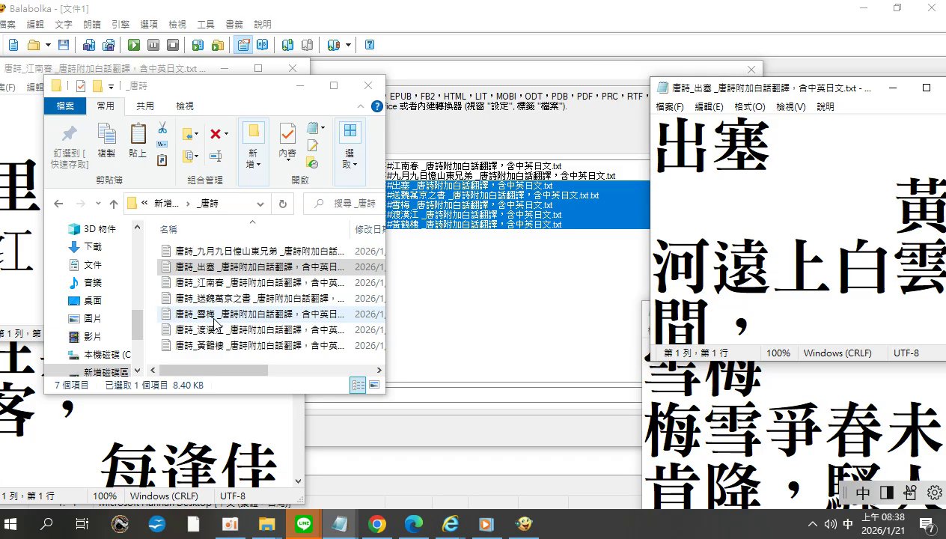
mouse_move(343, 532)
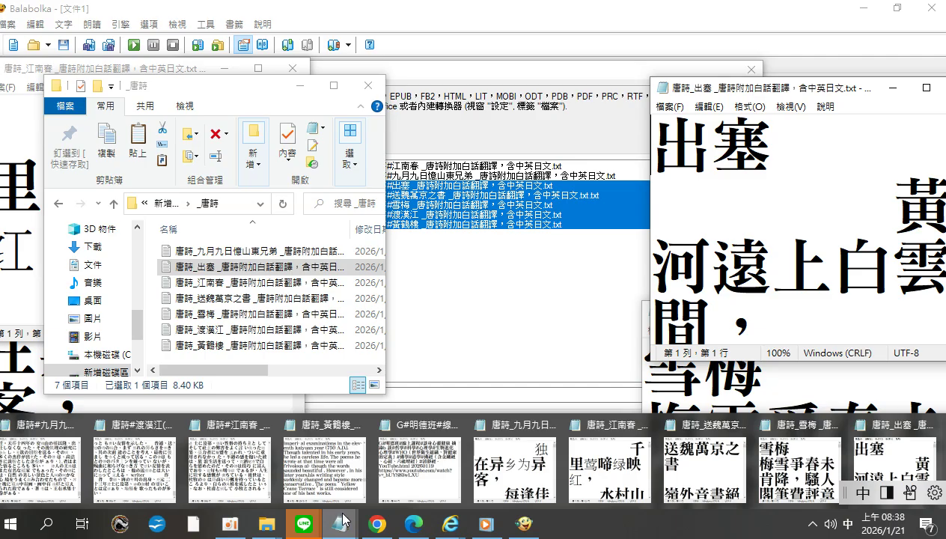
Open the 唐詩_渡漢江 file in its own Notepad window and place it just below the folder's file list
mouse_move(343, 508)
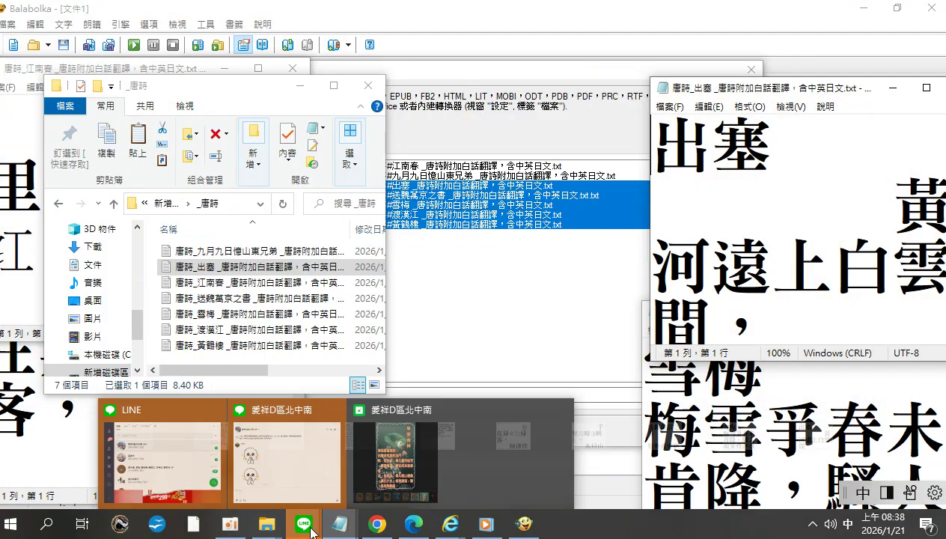
mouse_move(260, 533)
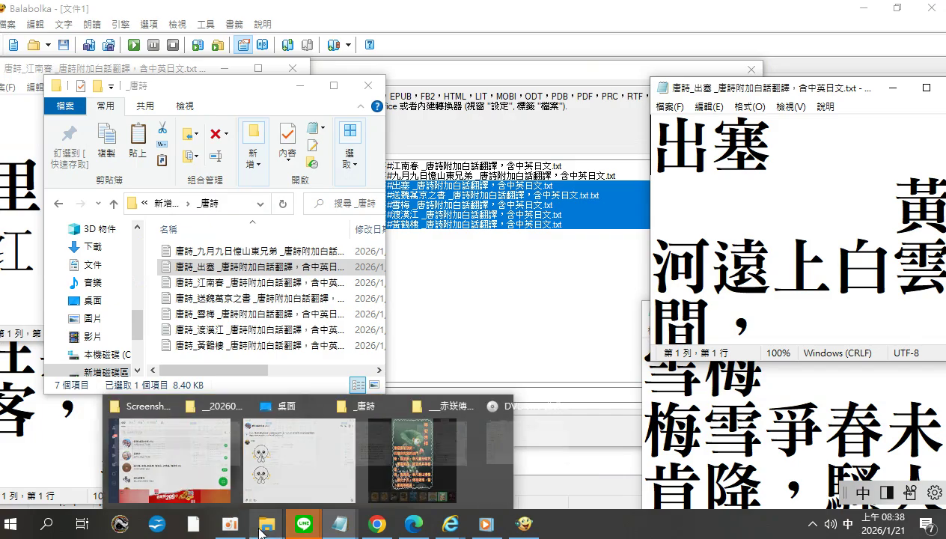
click(221, 299)
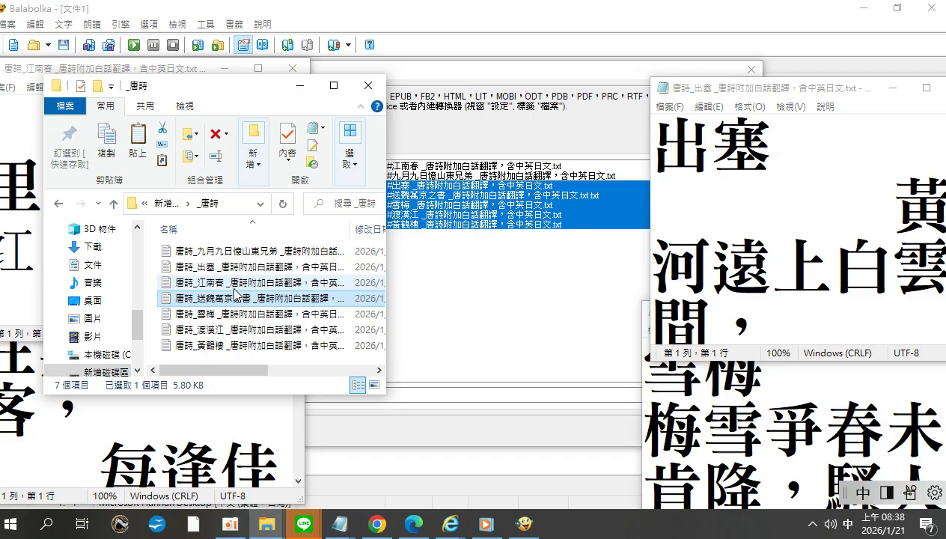
click(228, 330)
right_click(227, 330)
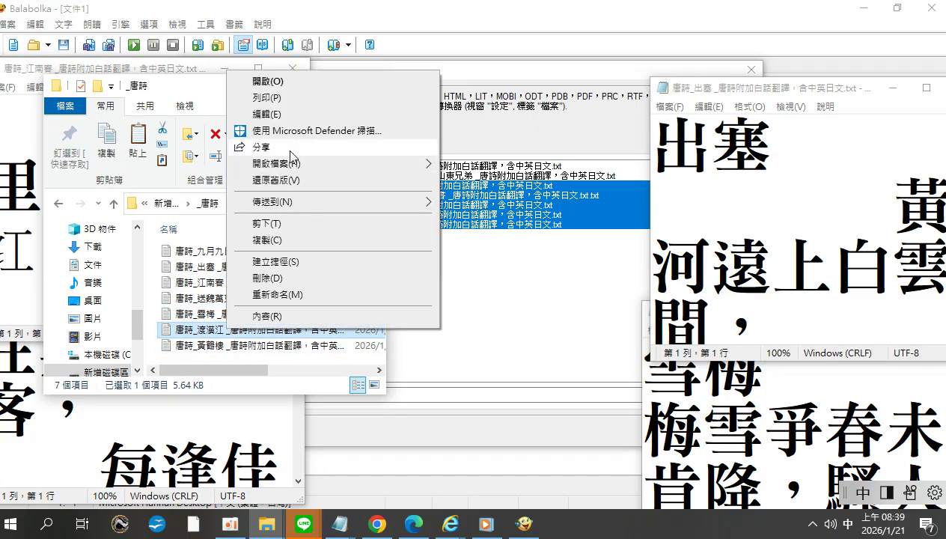
mouse_move(300, 163)
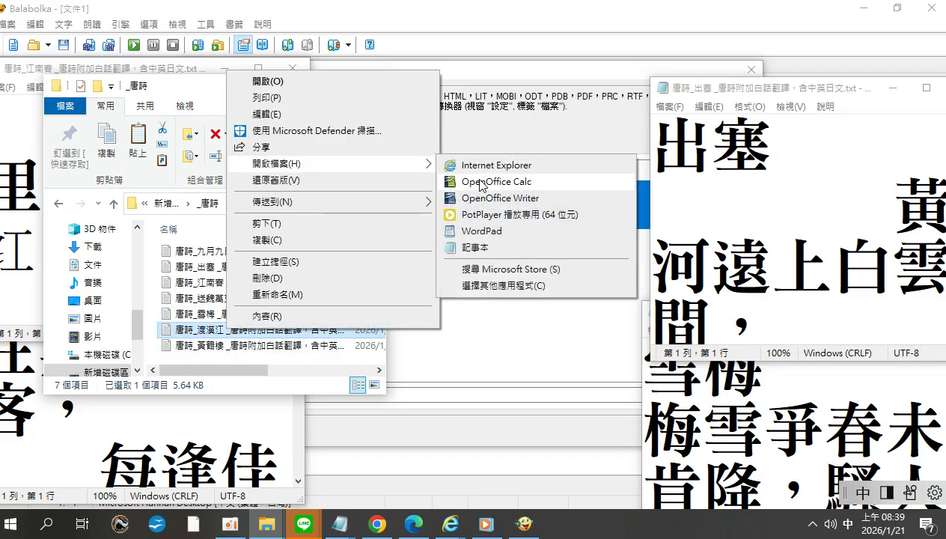
click(467, 248)
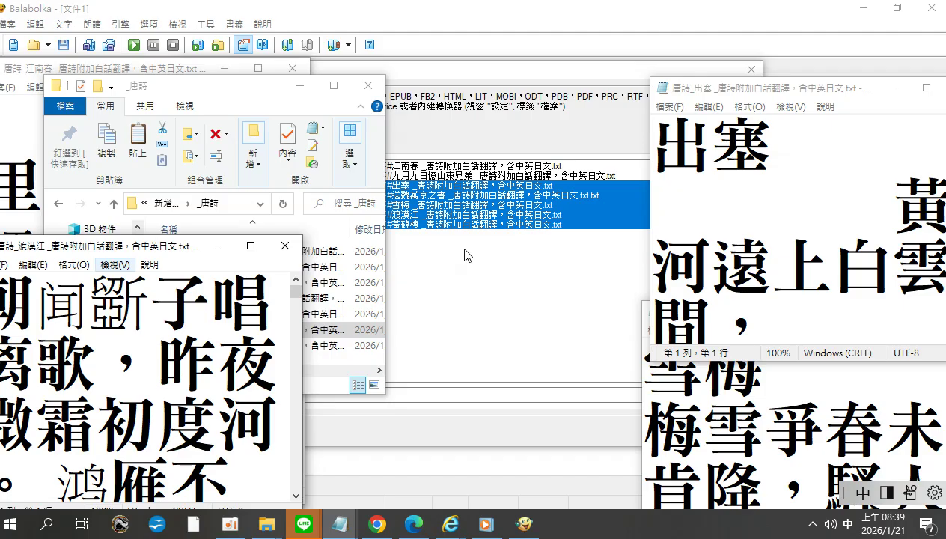
drag(108, 253, 148, 372)
Open the 唐詩_黃鶴樓 file in its own Notepad window and place it beside the folder window
right_click(196, 343)
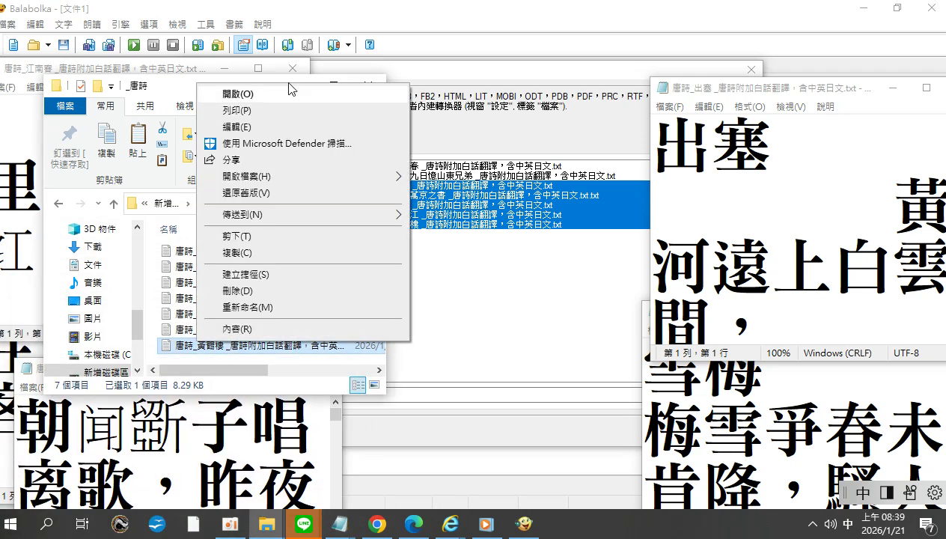
mouse_move(261, 179)
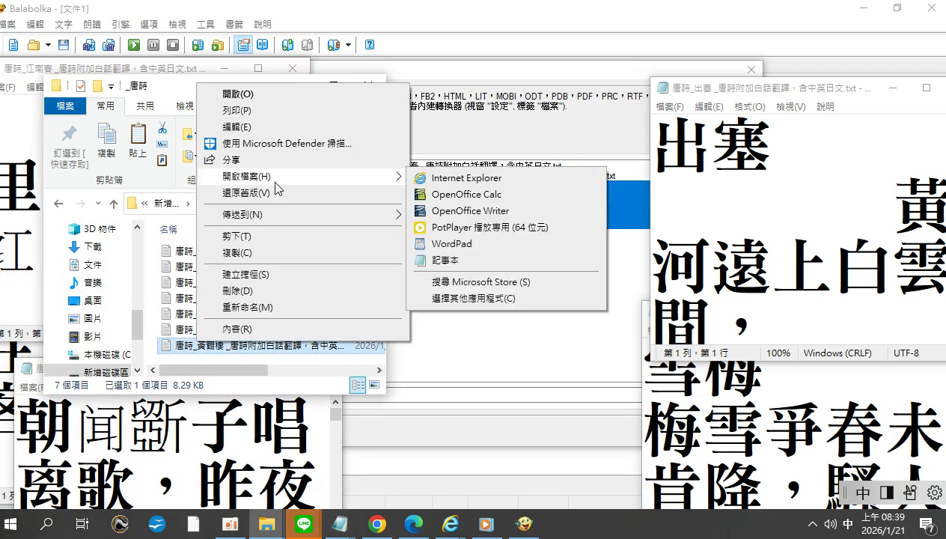
click(454, 260)
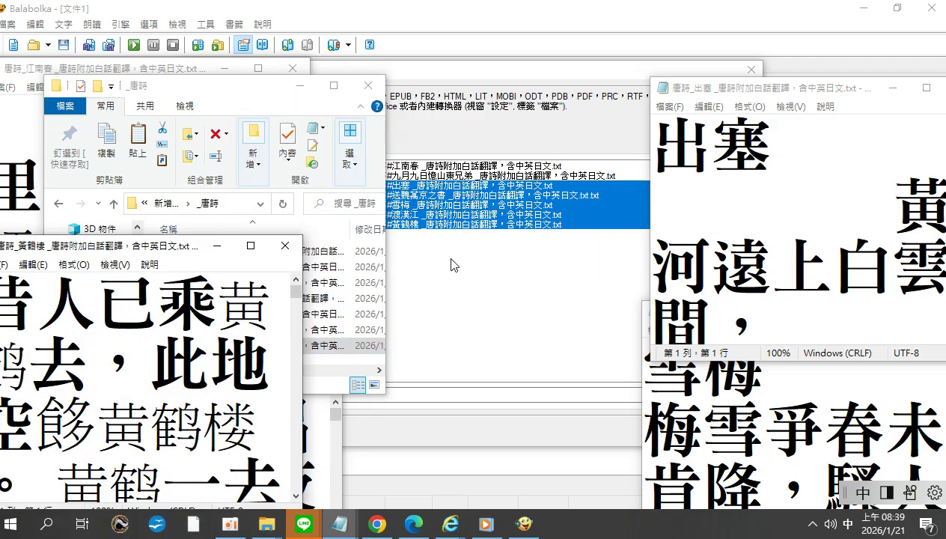
drag(126, 247, 203, 267)
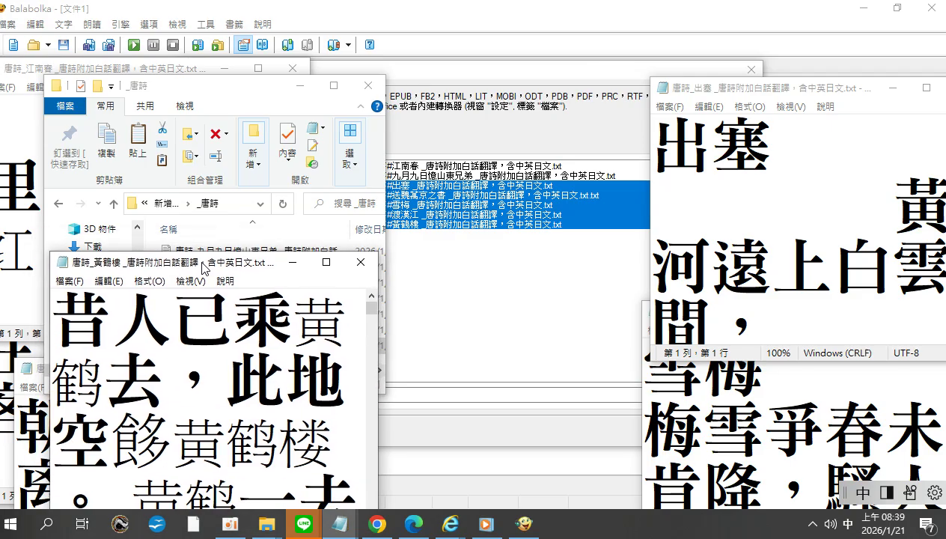
drag(174, 264, 429, 271)
Copy the poem title 黃鶴樓 out of its file name in the _唐詩 folder
click(200, 349)
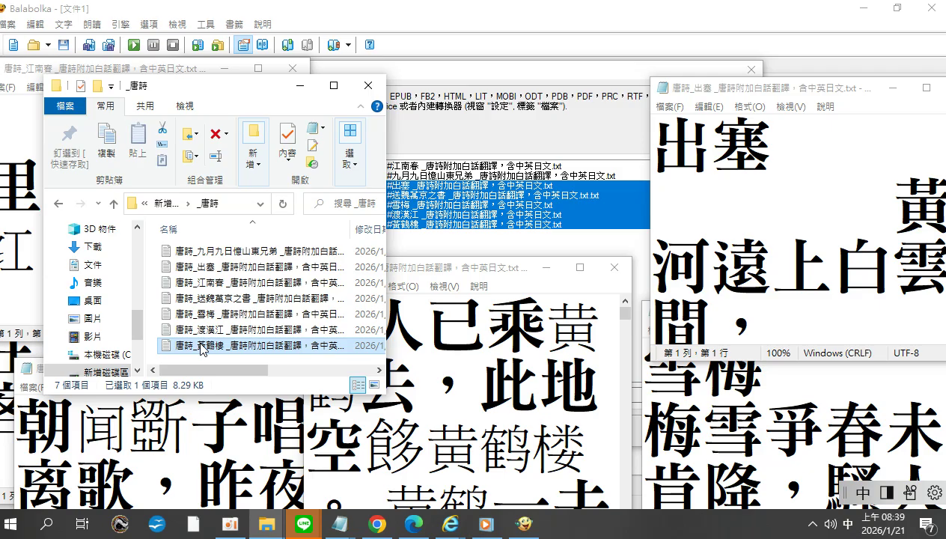
drag(200, 349, 220, 349)
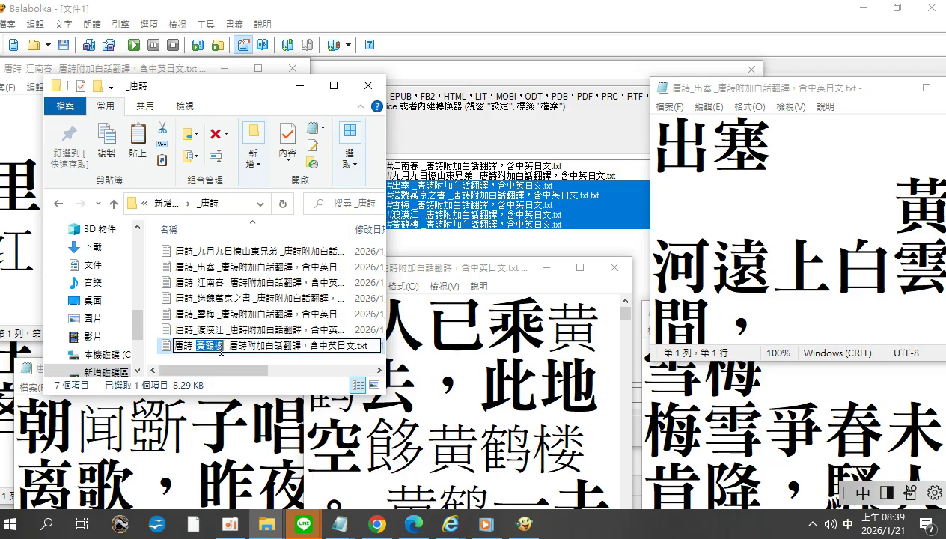
right_click(221, 350)
click(257, 190)
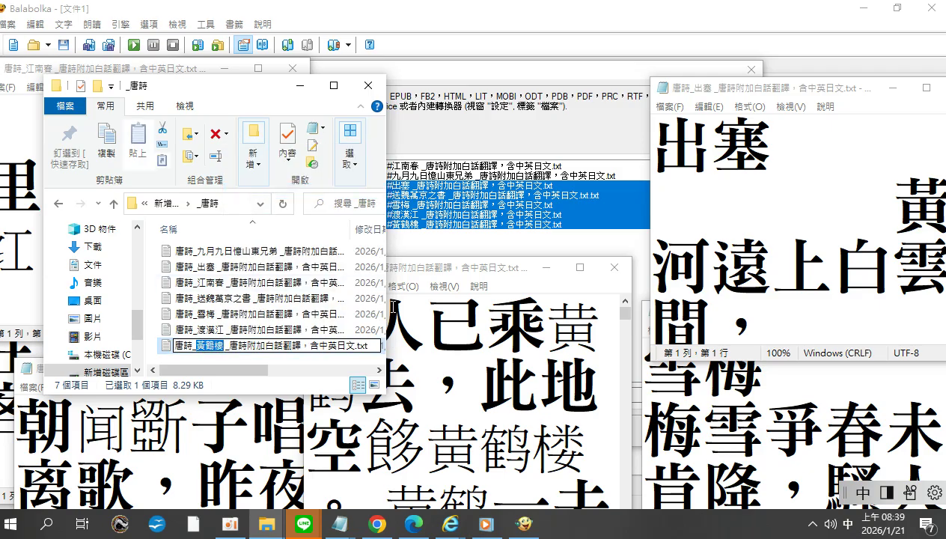
Paste the title 黃鶴樓 at the start of that poem's text and add two line breaks after it
click(416, 292)
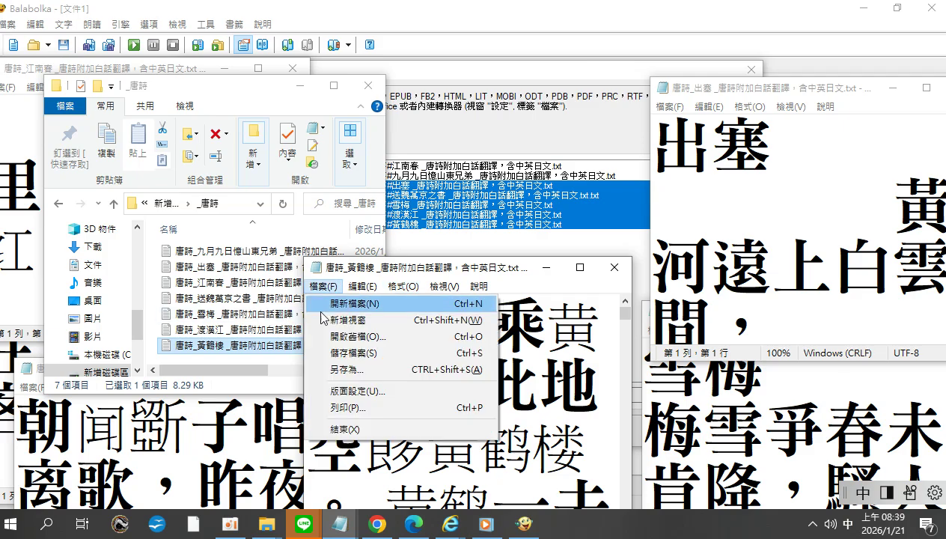
mouse_move(402, 286)
right_click(307, 304)
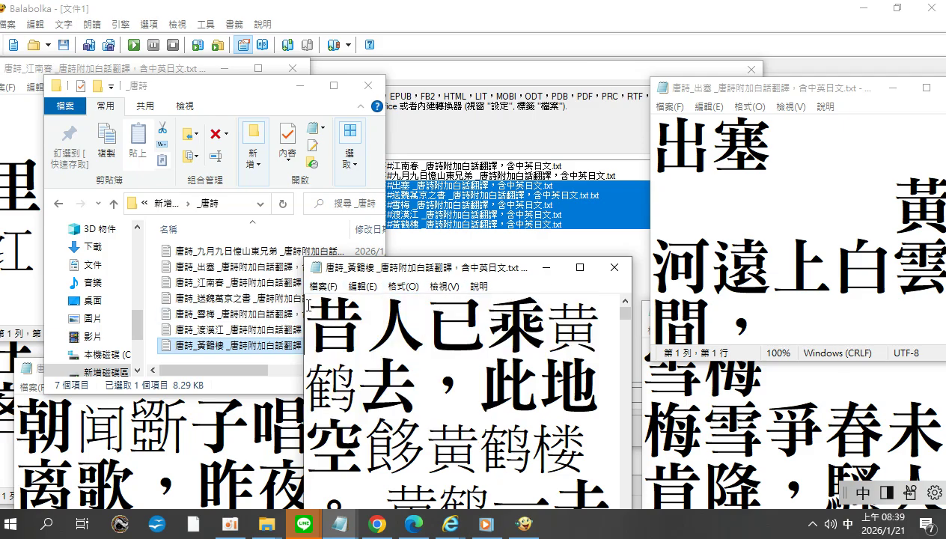
right_click(307, 304)
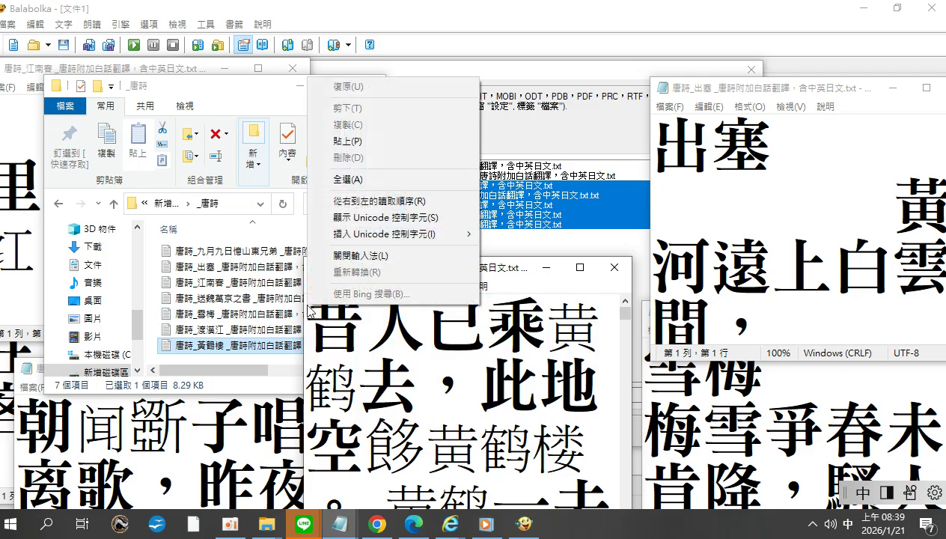
click(377, 147)
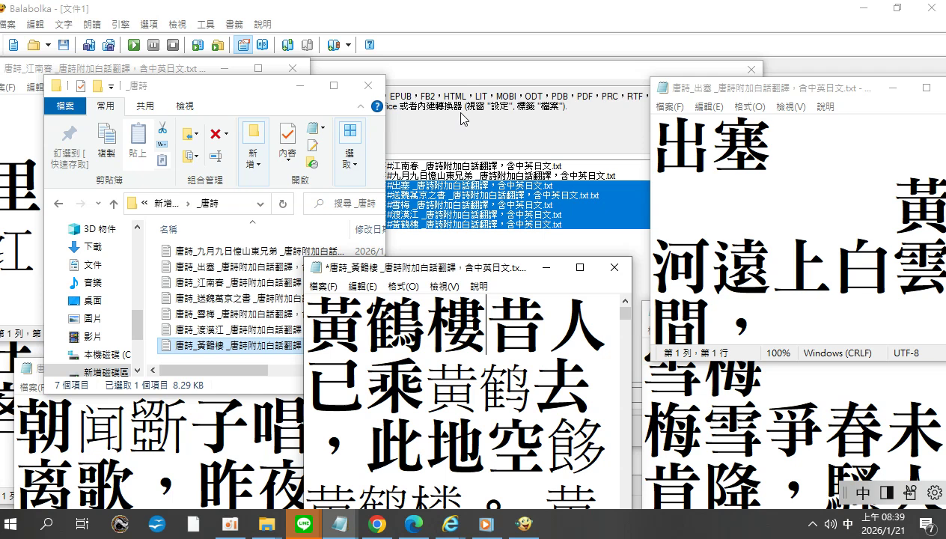
key(Return)
key(Return)
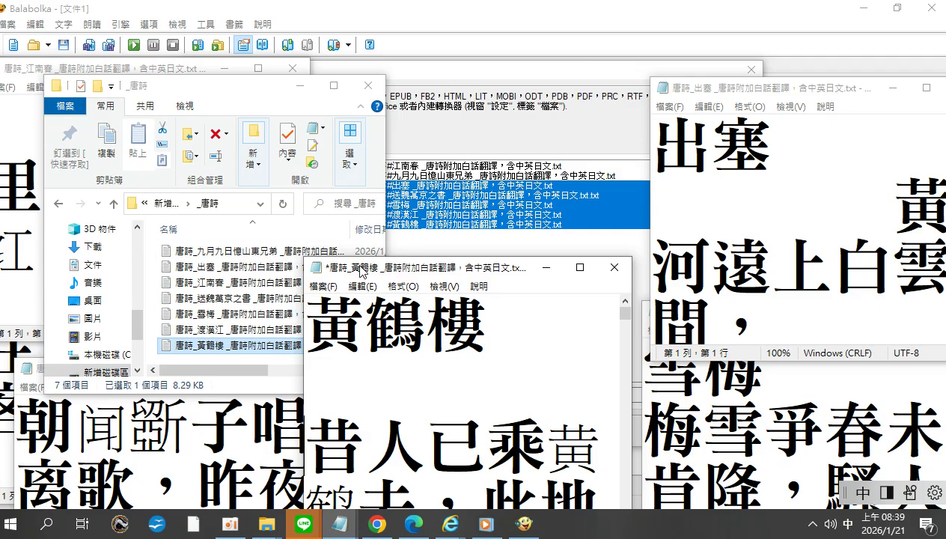
Shift the 唐詩_黃鶴樓 window slightly towards the folder and copy the title 渡漢江 from its file name
drag(356, 271, 332, 270)
click(203, 330)
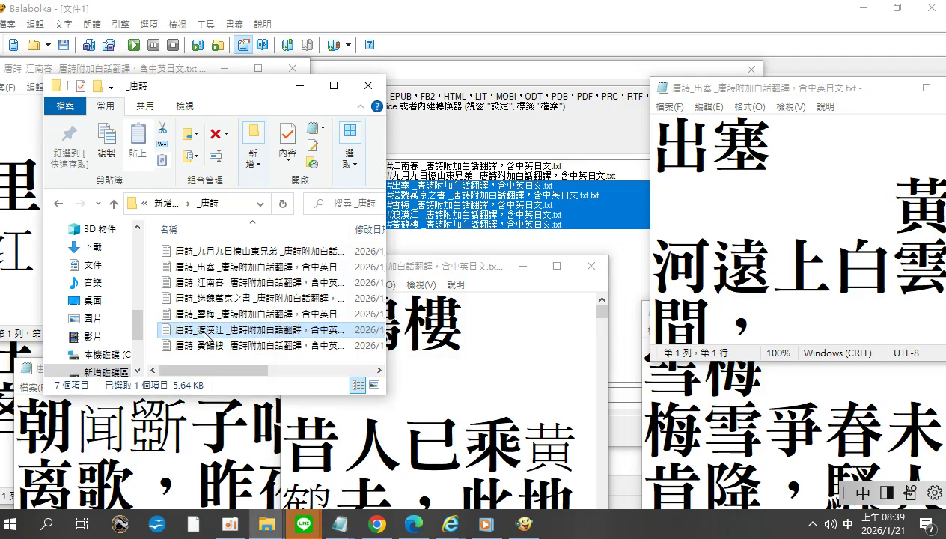
click(198, 333)
drag(195, 330, 219, 330)
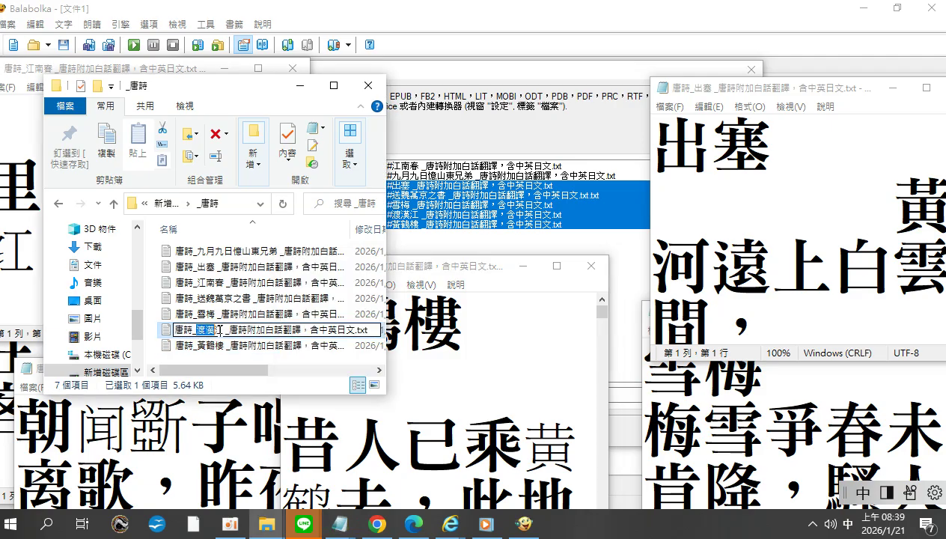
right_click(218, 331)
click(260, 176)
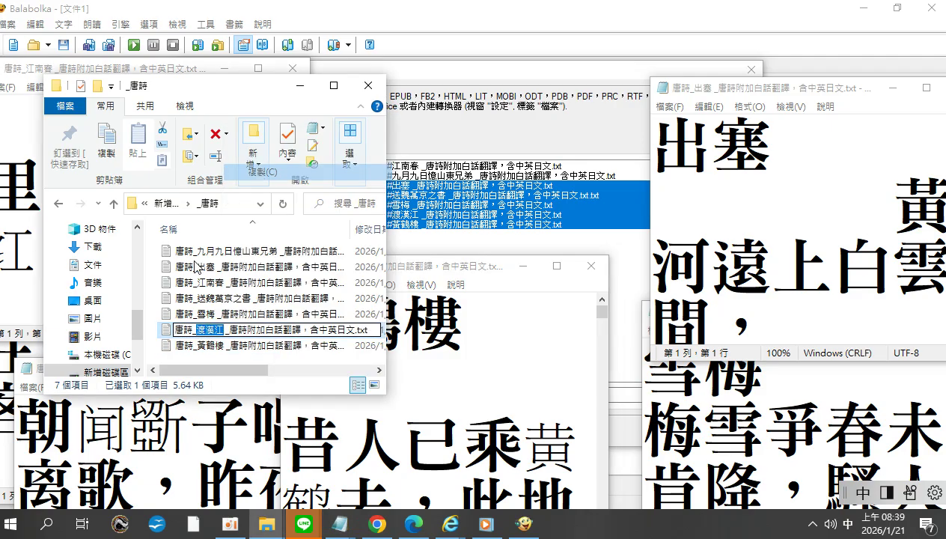
Paste the title 渡漢江 at the start of that poem's text and separate it from the verse with line breaks
click(27, 428)
right_click(28, 428)
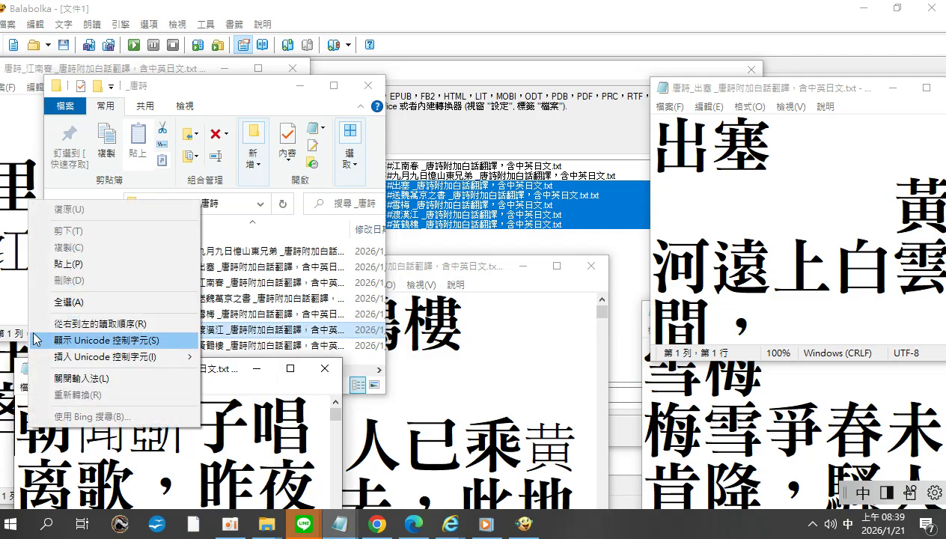
click(93, 261)
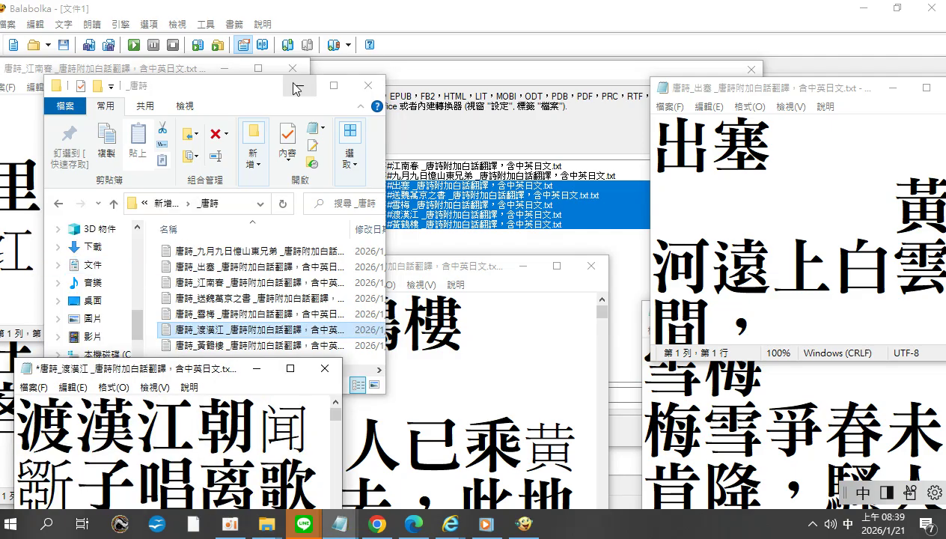
key(Delete)
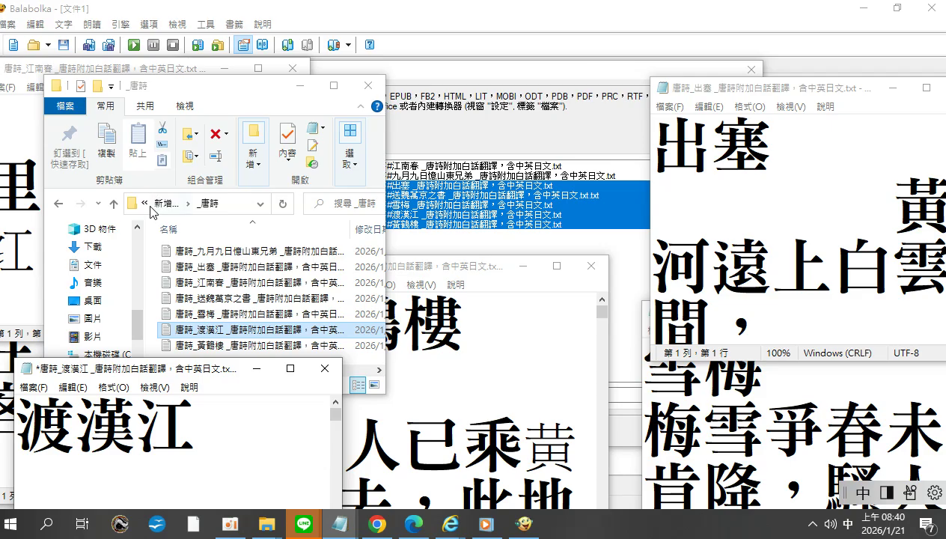
In the 唐詩_九月九日憶山東兄弟 window, delete the spaces before 独在异乡为异客, bring the window fully into view, and insert two blank lines above the verse
click(6, 387)
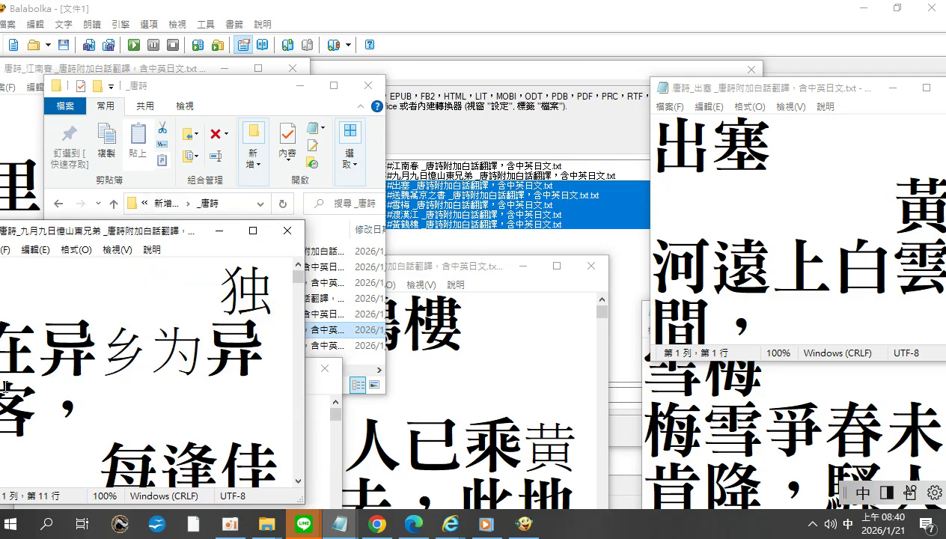
drag(217, 287, 0, 294)
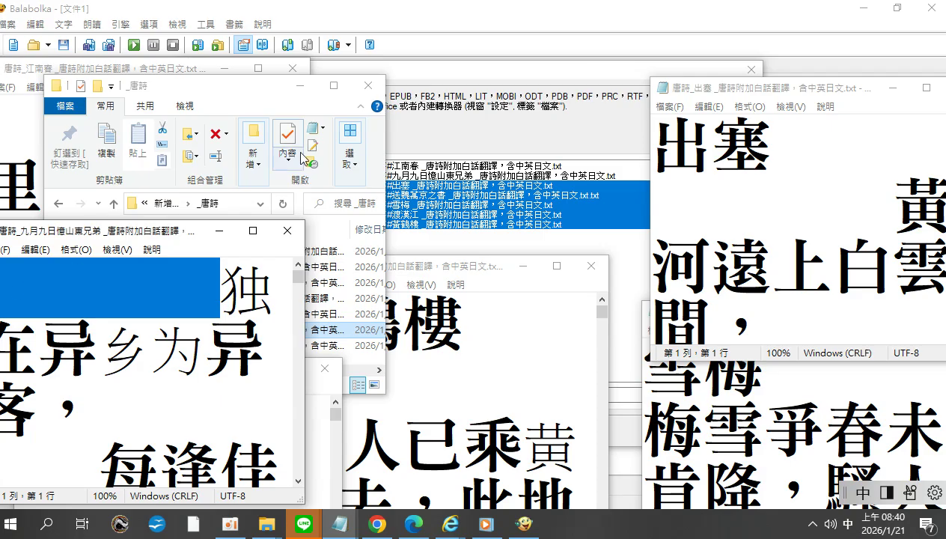
key(Delete)
drag(87, 230, 135, 229)
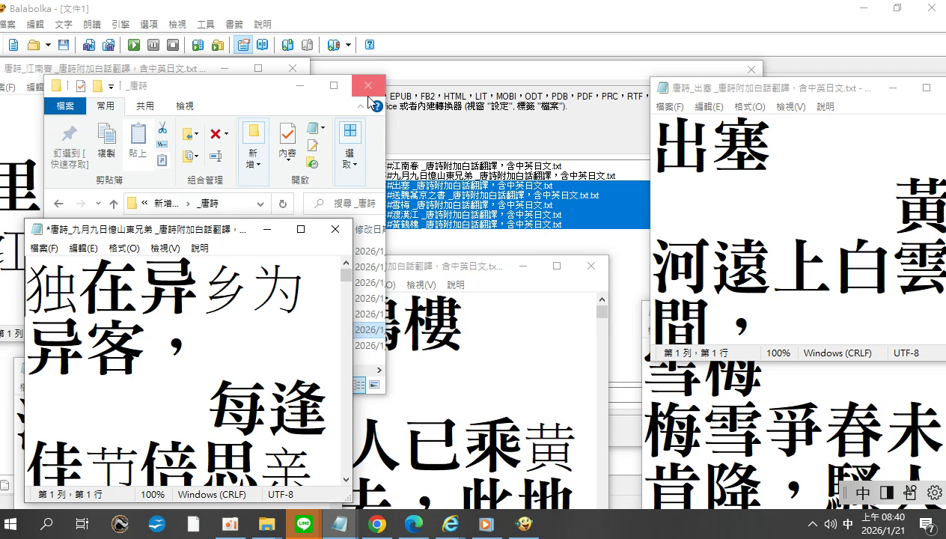
key(ctrl+z)
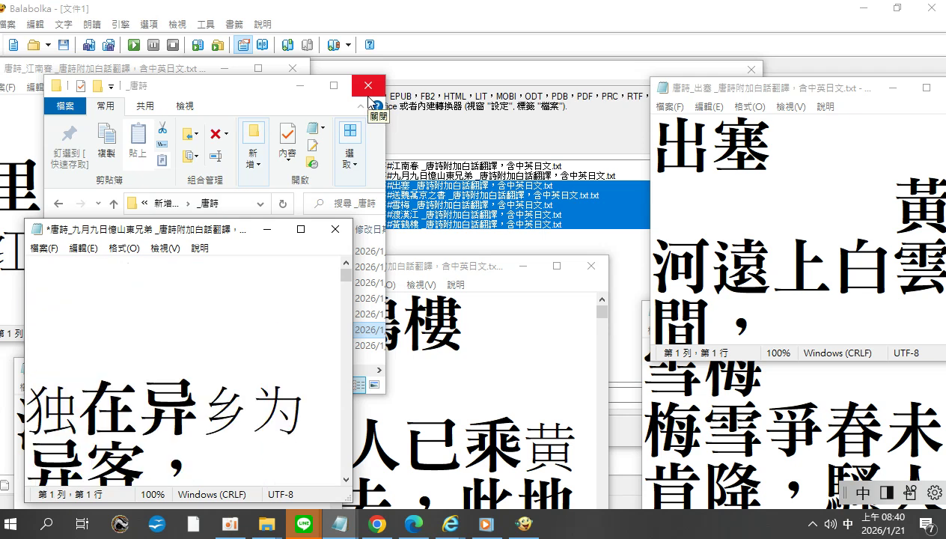
Delete the run of spaces before 每逢佳节倍思亲 in the 唐詩_九月九日憶山東兄弟 text
click(218, 94)
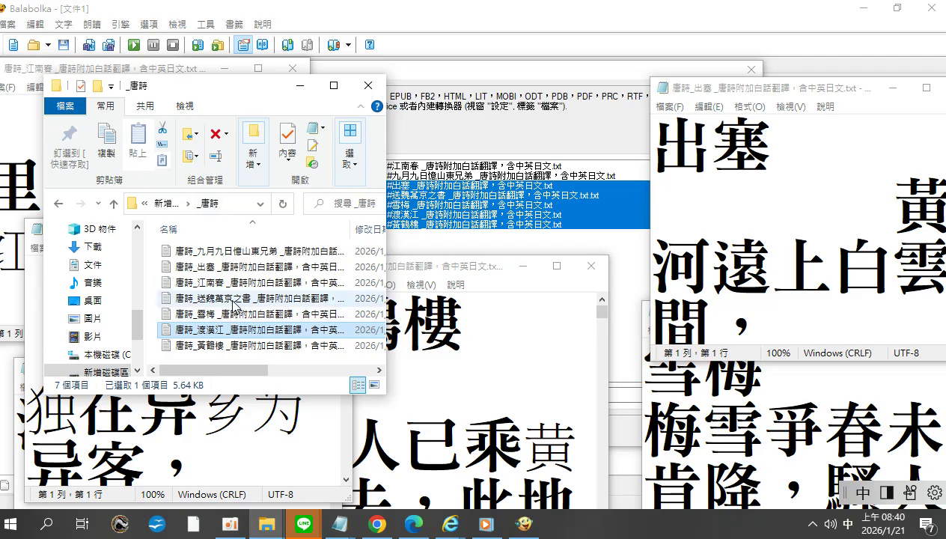
click(149, 429)
key(Right)
key(Right)
key(Right)
key(Right)
key(Right)
key(Right)
key(Right)
key(Right)
key(Right)
key(Right)
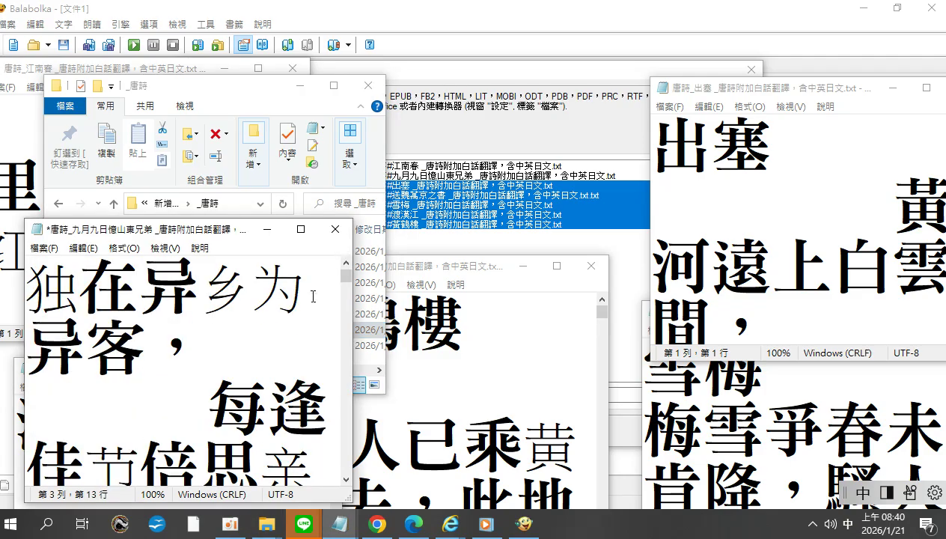
drag(211, 402, 194, 366)
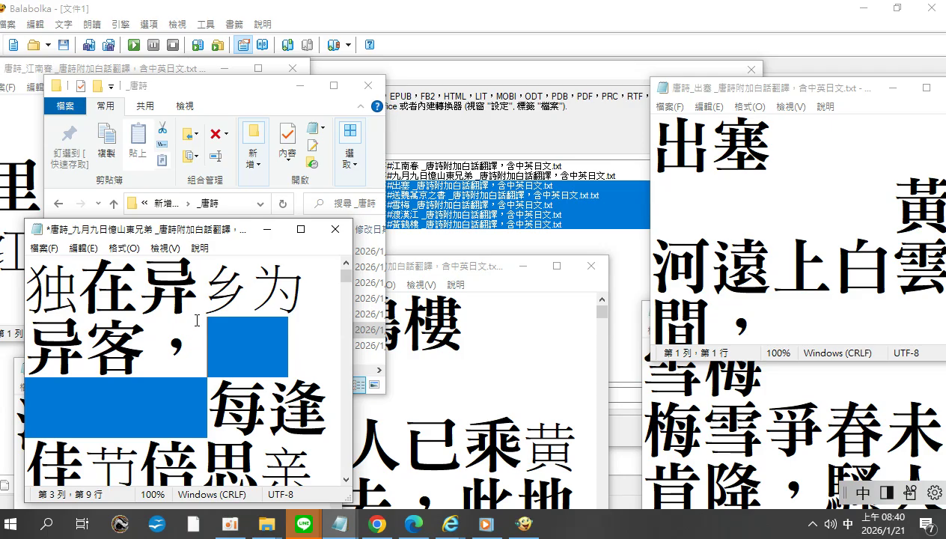
key(Delete)
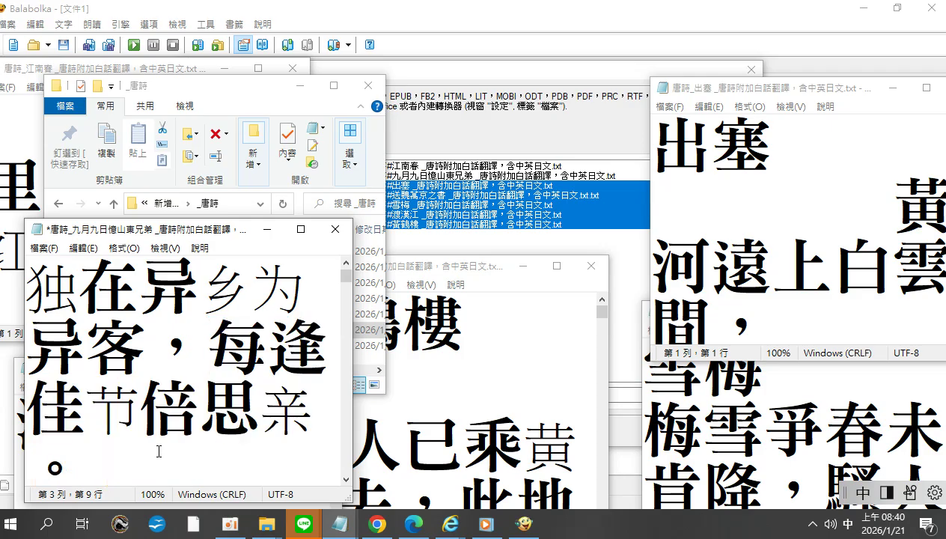
click(159, 447)
drag(91, 464, 90, 492)
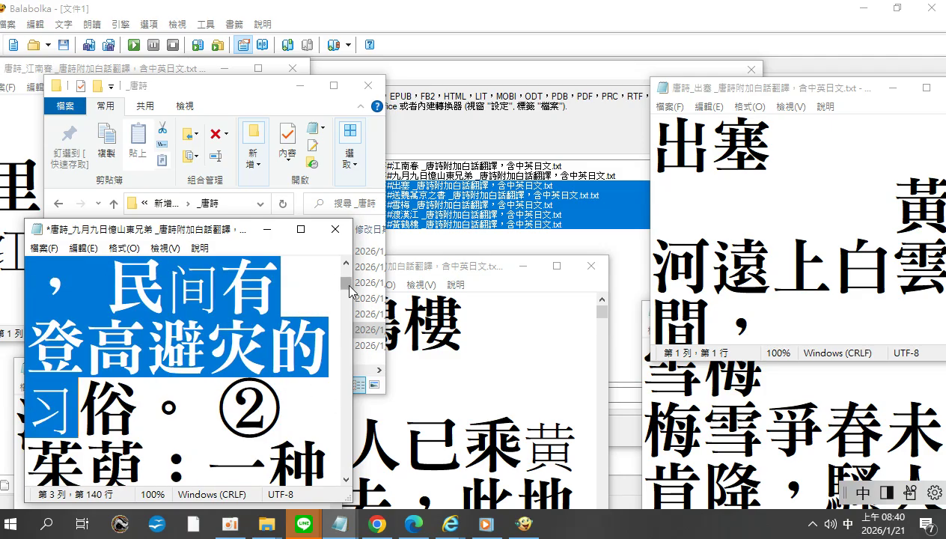
drag(345, 285, 343, 270)
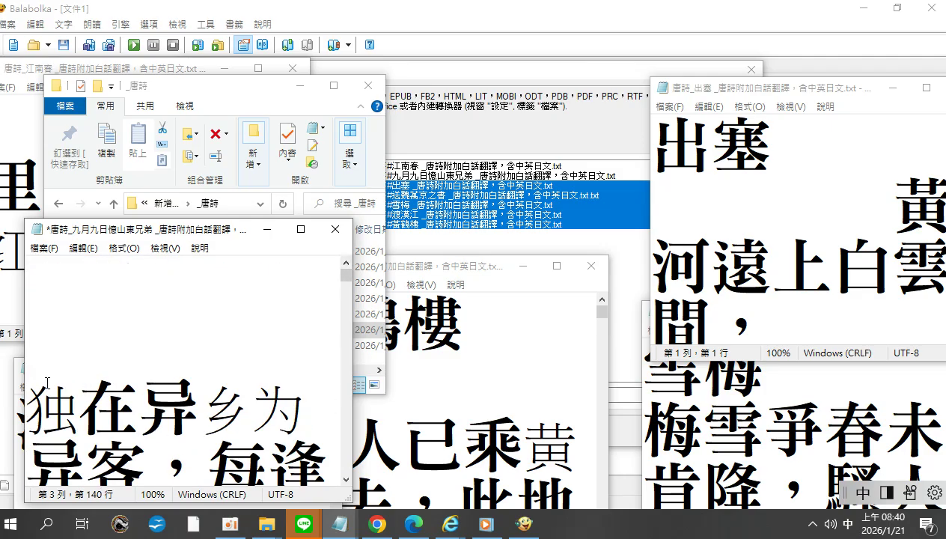
click(78, 441)
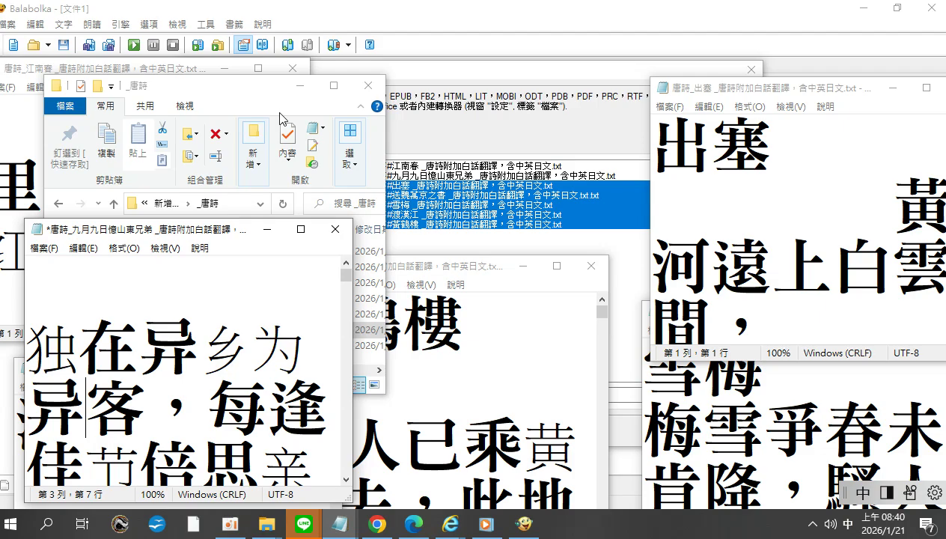
Delete the run of spaces before 遥知兄弟登高处 in the 唐詩_九月九日憶山東兄弟 text
key(End)
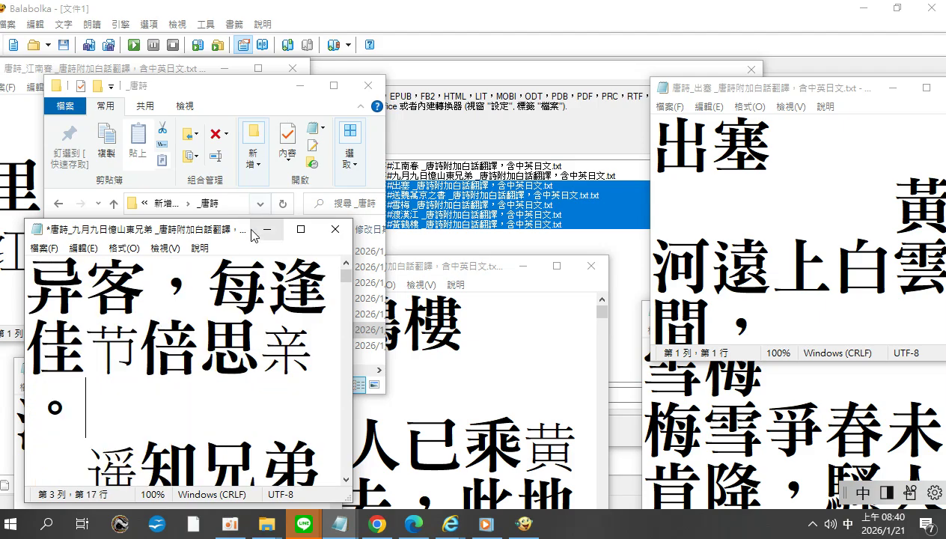
drag(89, 470, 124, 435)
key(ctrl+v)
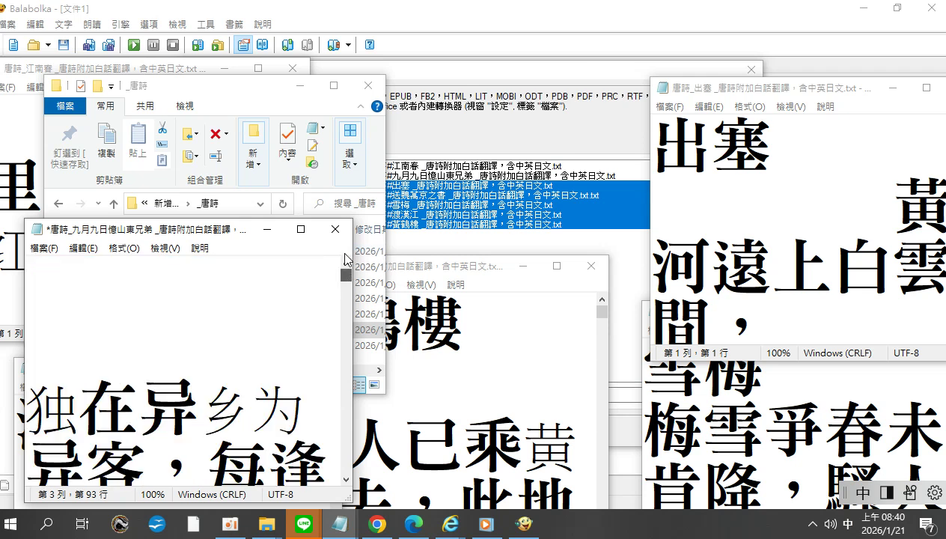
click(135, 397)
key(Down)
key(Down)
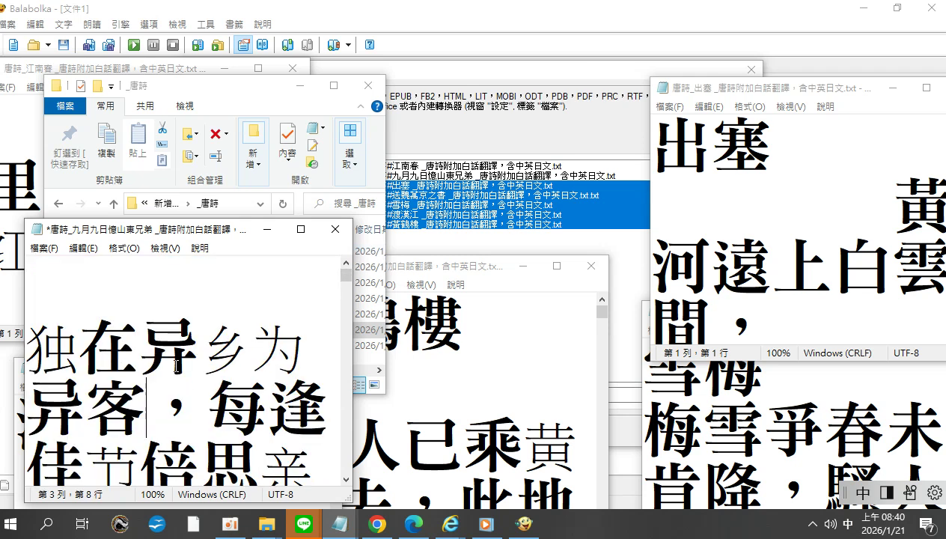
key(Down)
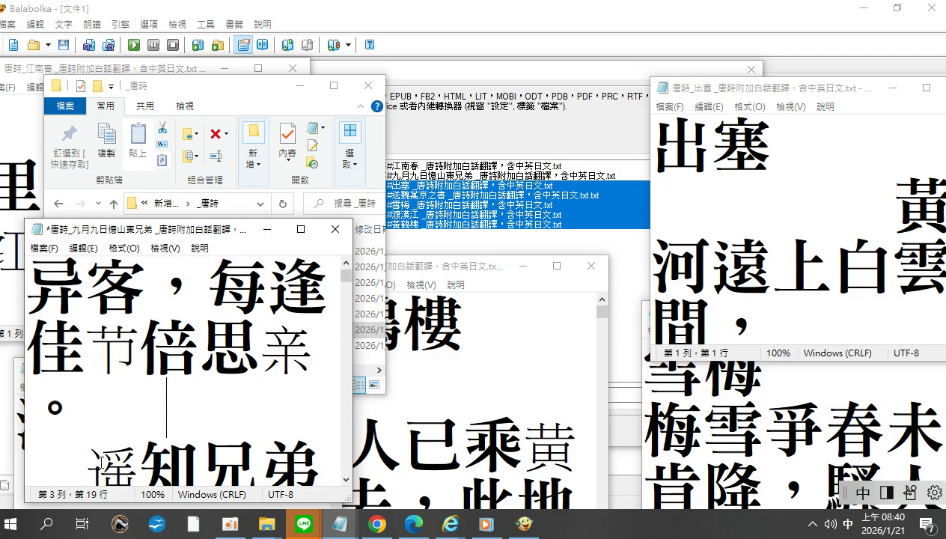
key(shift+Down)
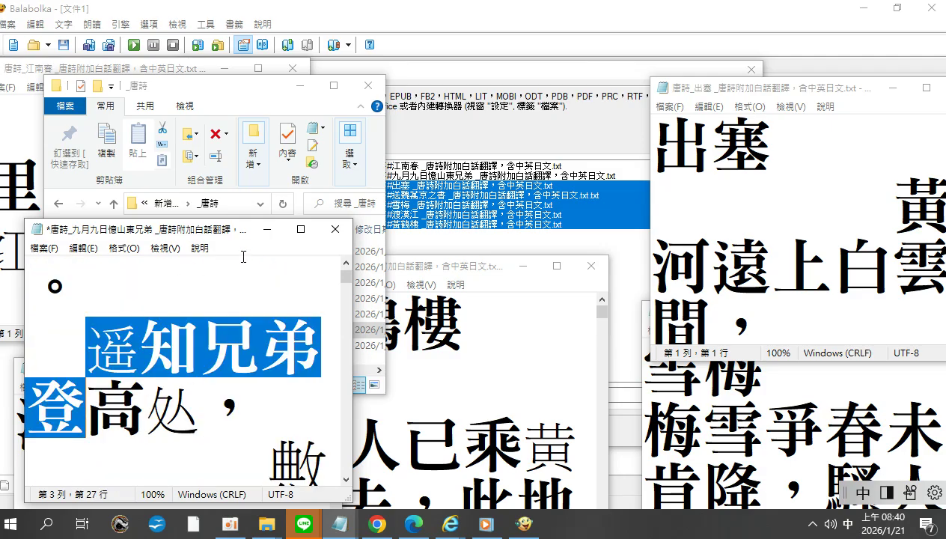
click(88, 345)
drag(90, 345, 78, 304)
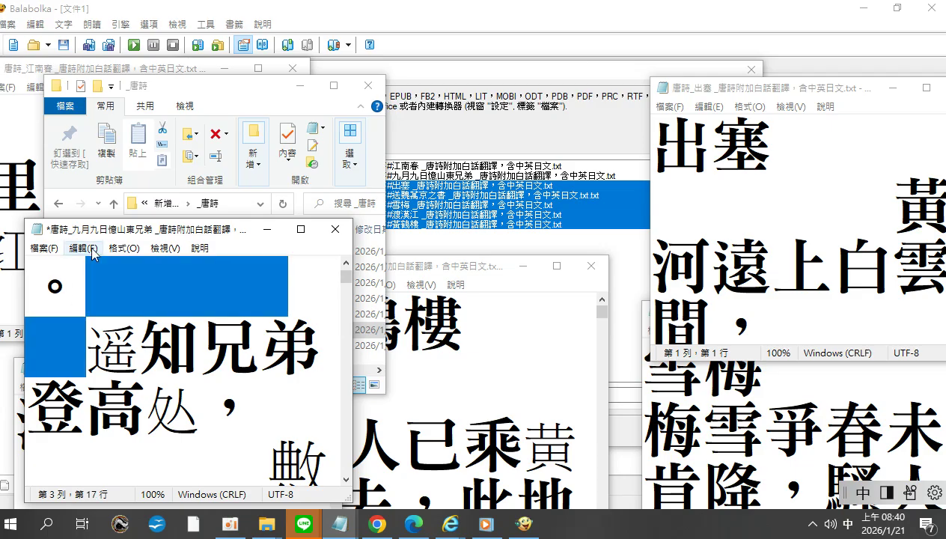
key(Delete)
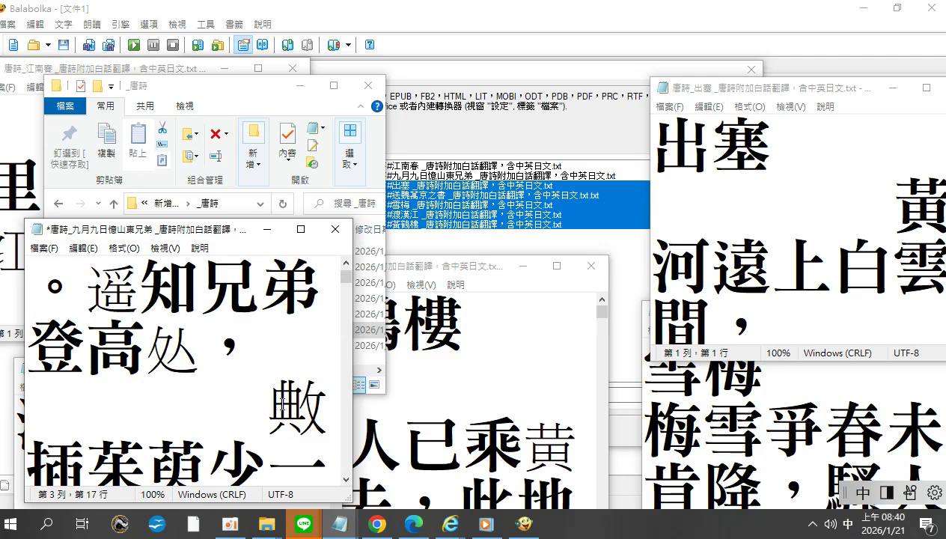
Replace the wrong character before 插茱萸少一人 with 遍 and delete the spaces in front of it
drag(282, 408, 319, 403)
text(便)
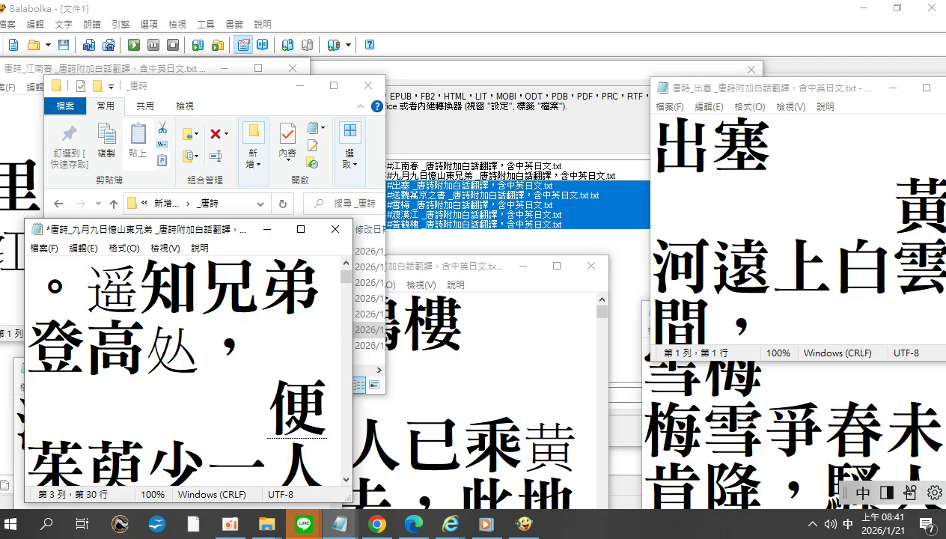
key(Down)
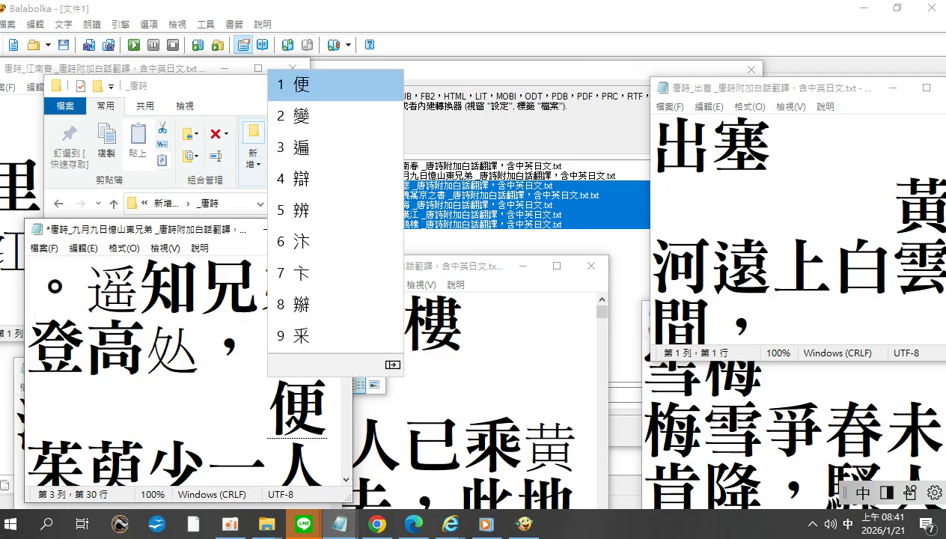
key(Down)
key(Down)
key(Return)
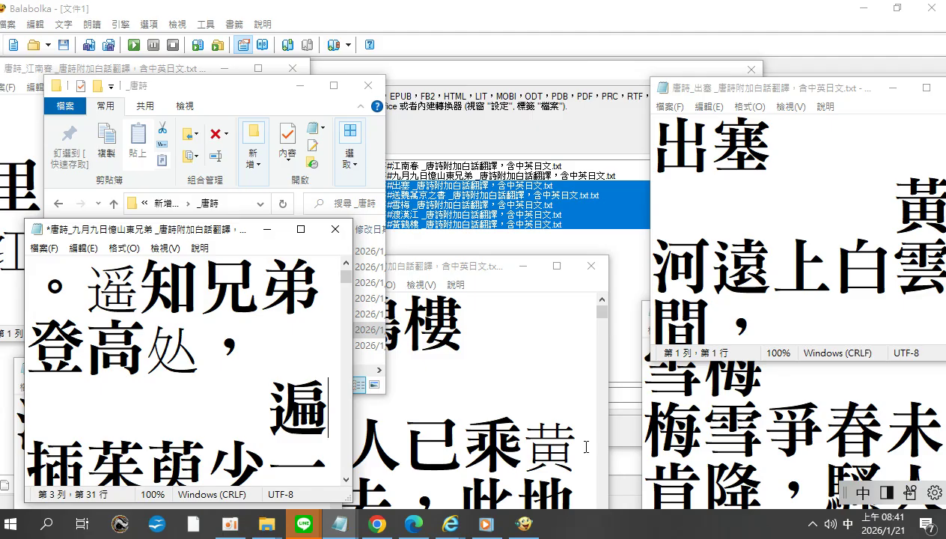
drag(265, 408, 251, 351)
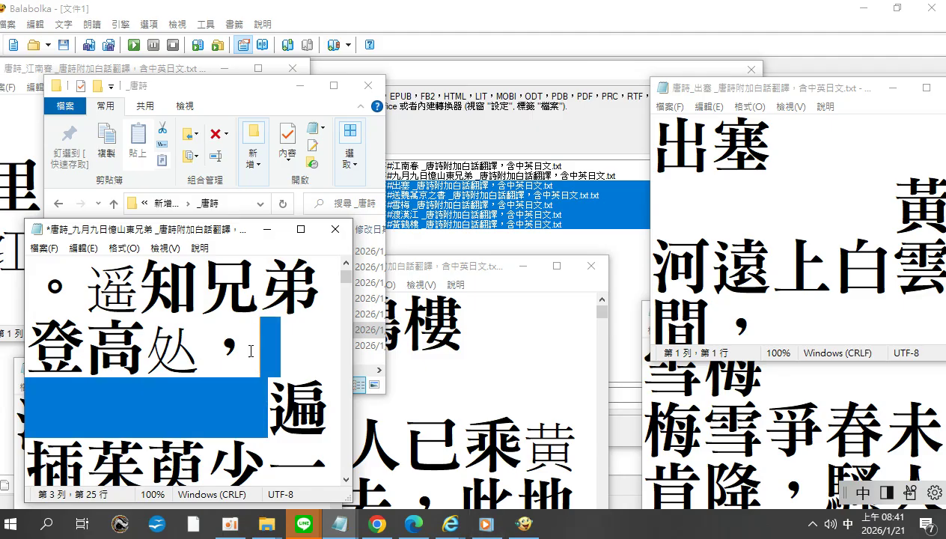
key(Delete)
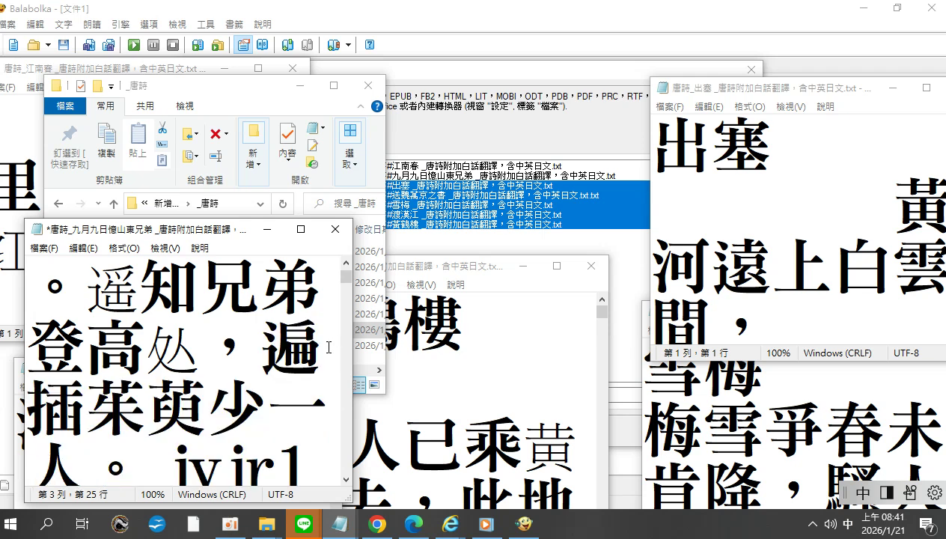
Delete the stray letters jyjr after 插茱萸少一人。 and put the remaining 1 on a new line
drag(151, 456, 239, 456)
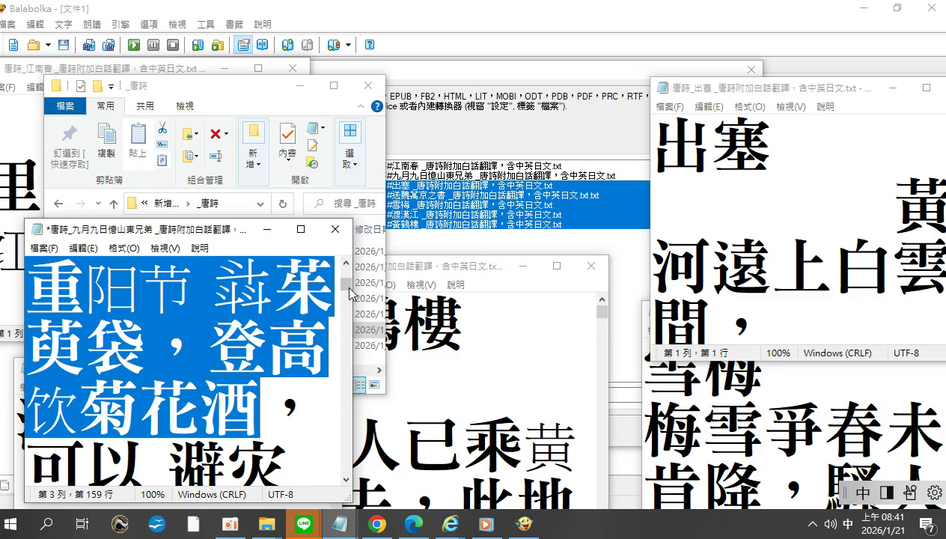
scroll(291, 307, up, 3)
drag(313, 305, 172, 307)
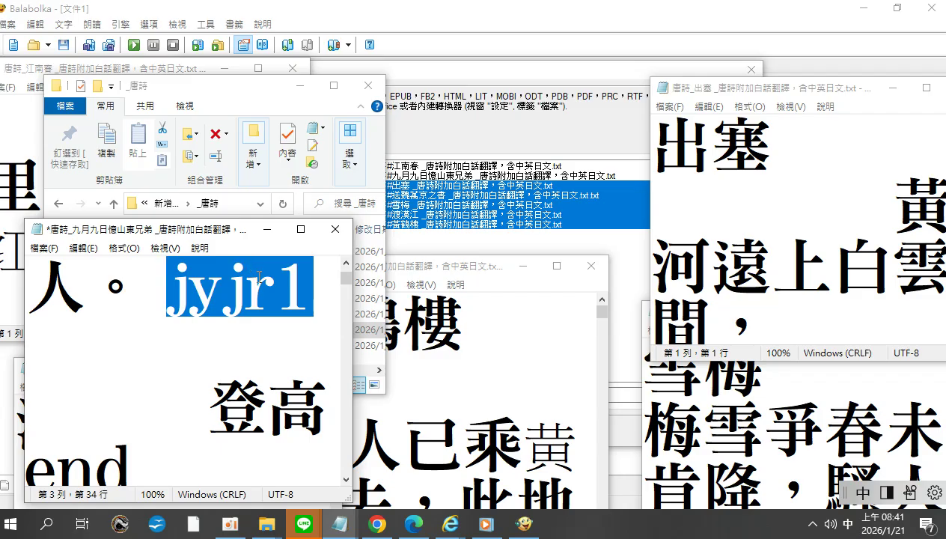
drag(268, 285, 159, 274)
key(Delete)
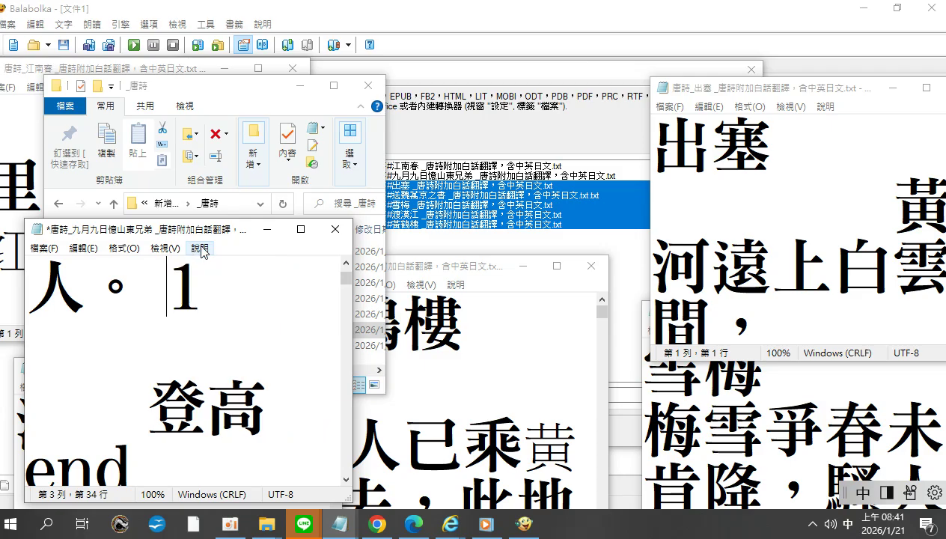
key(Return)
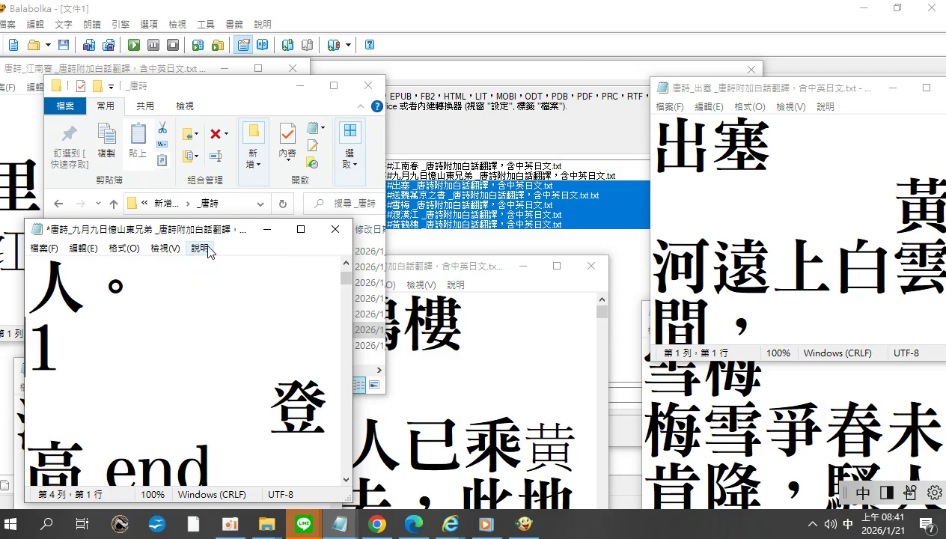
Shorten the run of spaces between the note number 1 and 登高 to a small gap
key(Right)
key(Right)
key(Right)
key(Delete)
key(Delete)
key(Delete)
key(Delete)
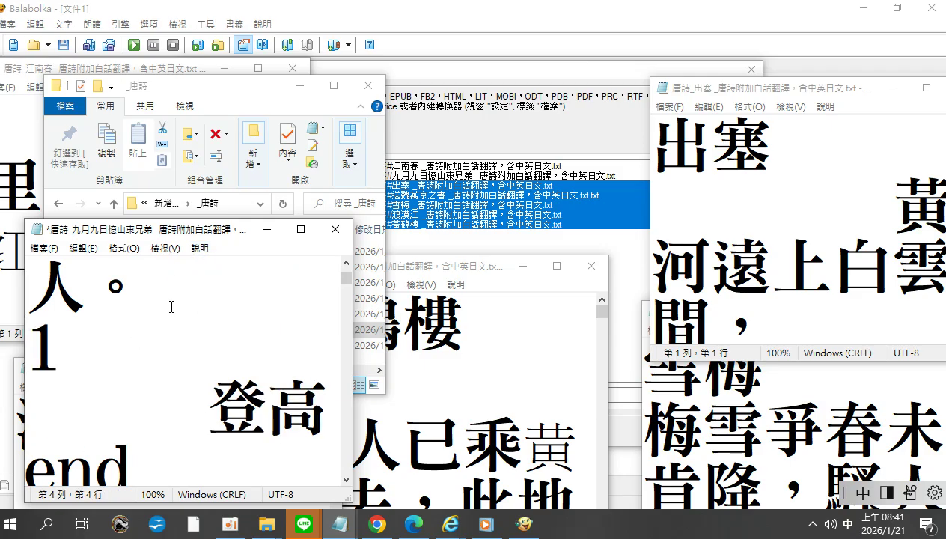
key(Delete)
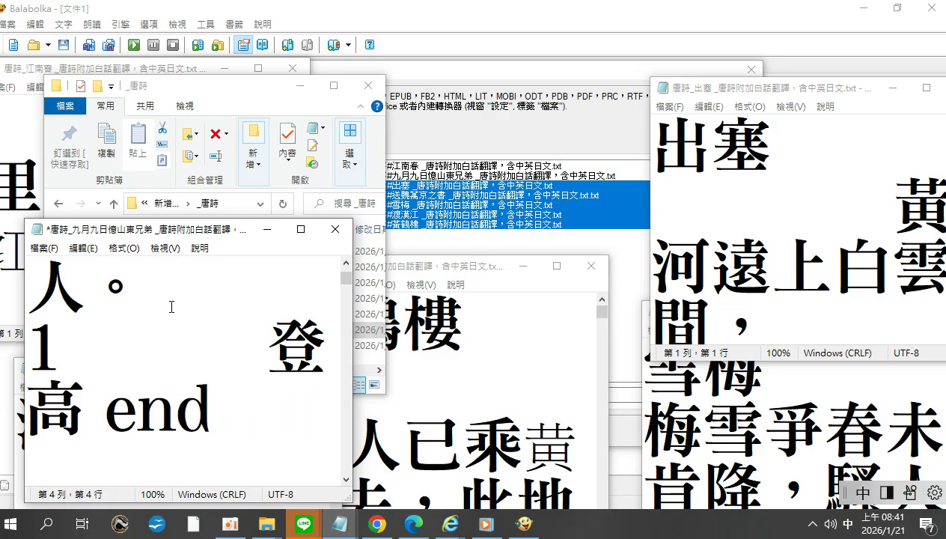
key(Delete)
key(Delete)
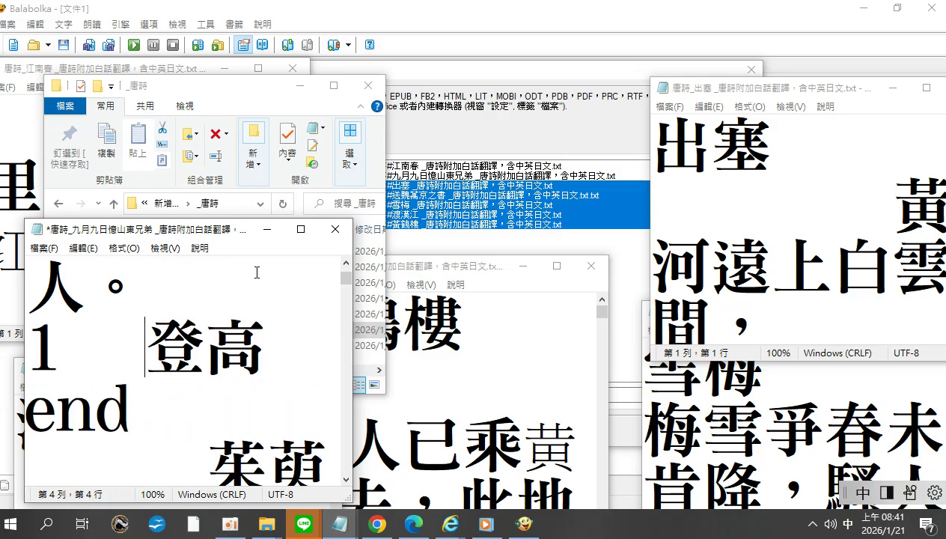
Place the cursor on the poem's empty first line and copy the title 九月九日憶山東兄弟 from its file name in the folder
click(347, 264)
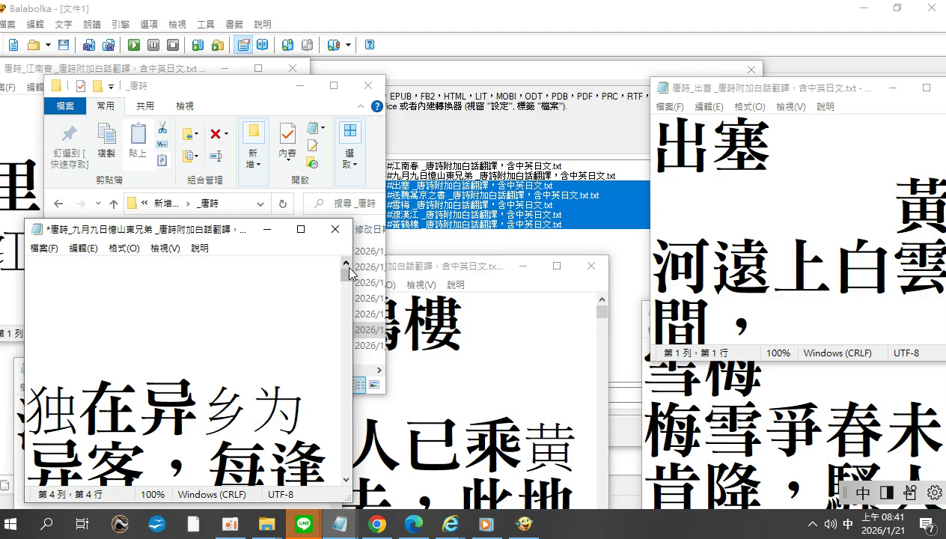
click(127, 275)
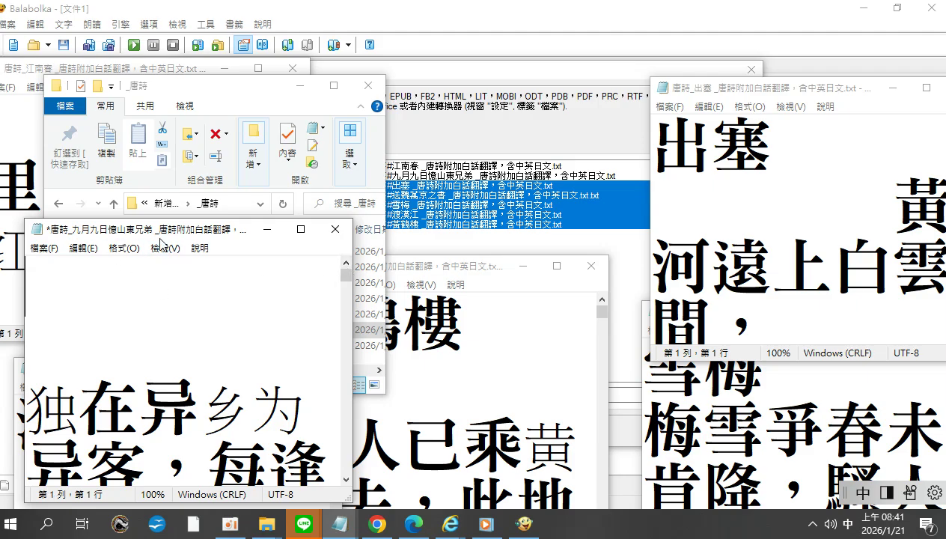
click(217, 88)
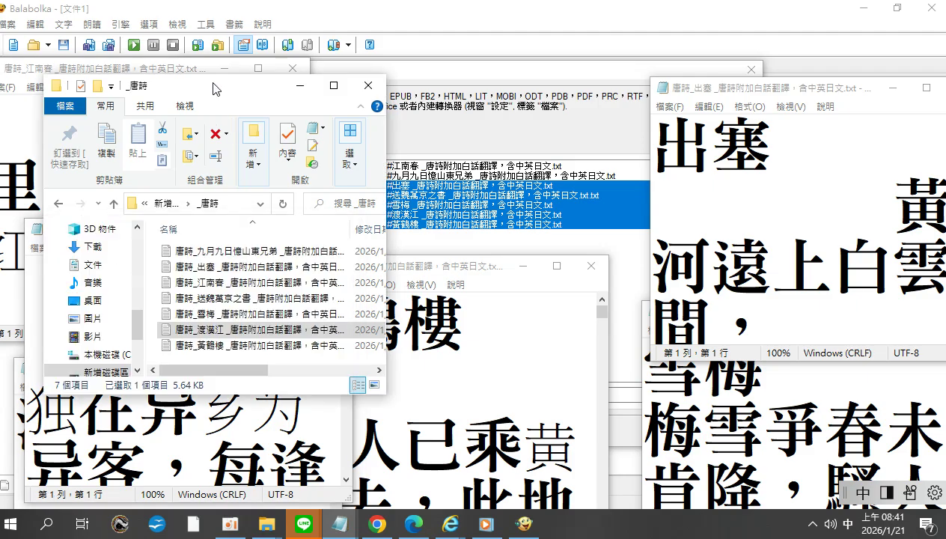
click(210, 254)
click(199, 254)
mouse_move(201, 252)
mouse_down()
mouse_move(230, 250)
mouse_move(171, 251)
mouse_move(193, 251)
mouse_up()
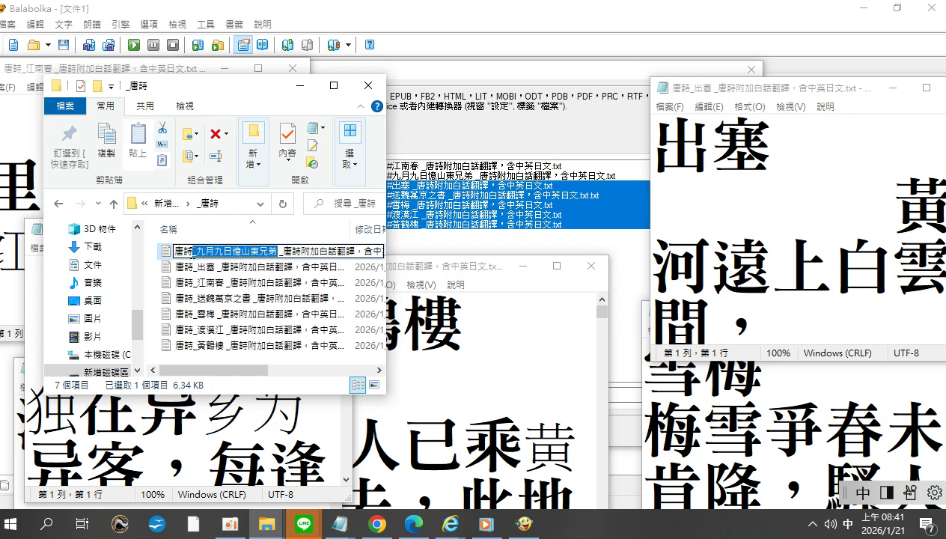
right_click(202, 250)
click(247, 300)
Paste the title 九月九日憶山東兄弟 on the first line of that poem's text and save the file
click(36, 293)
right_click(36, 295)
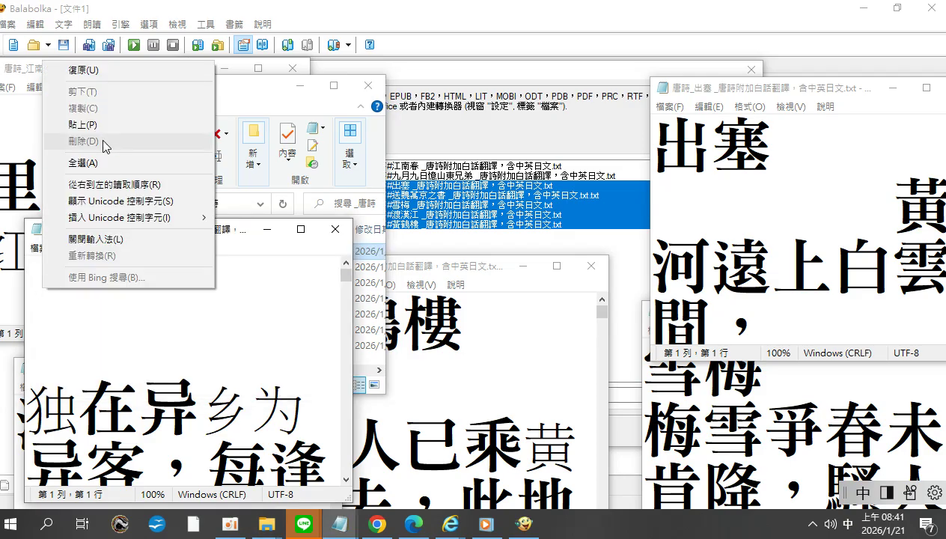
click(95, 132)
click(43, 248)
click(68, 316)
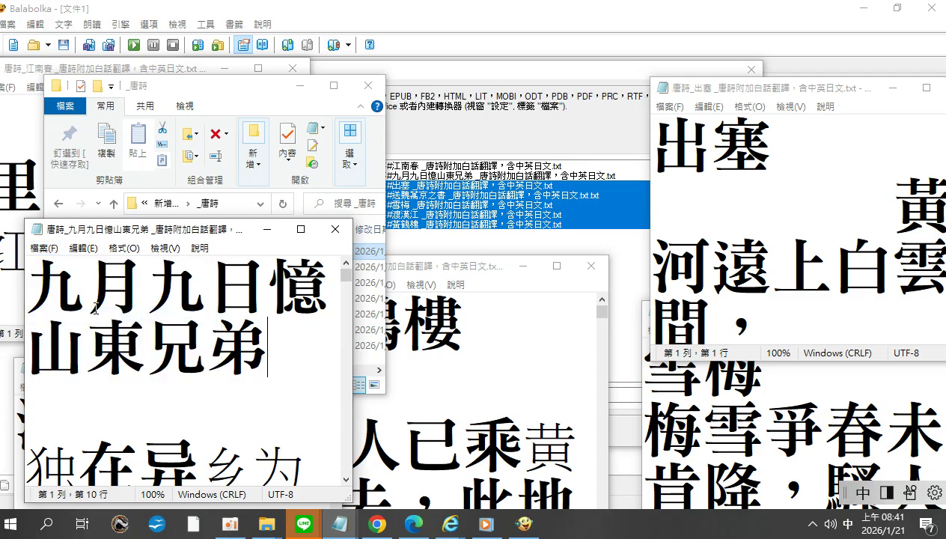
Save the edited 唐詩_黃鶴樓 text file
click(441, 357)
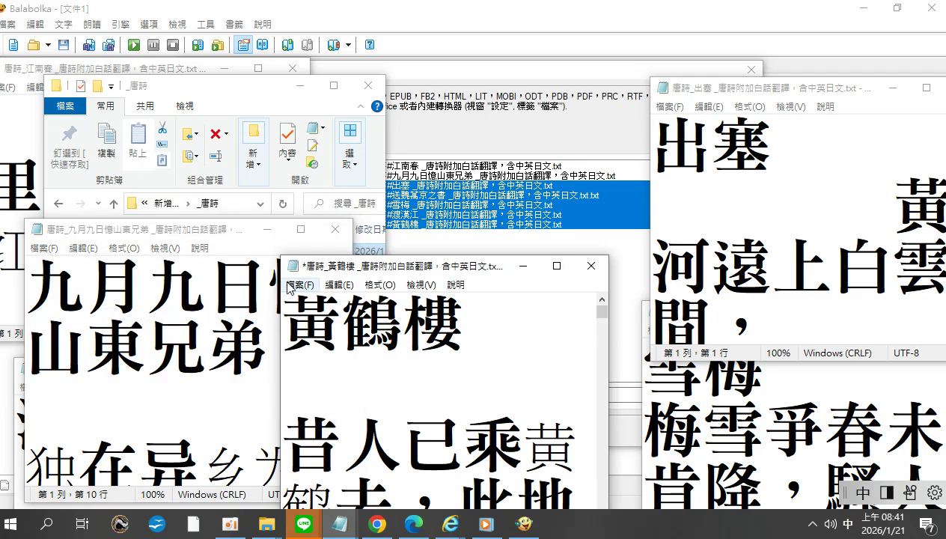
click(298, 285)
click(318, 352)
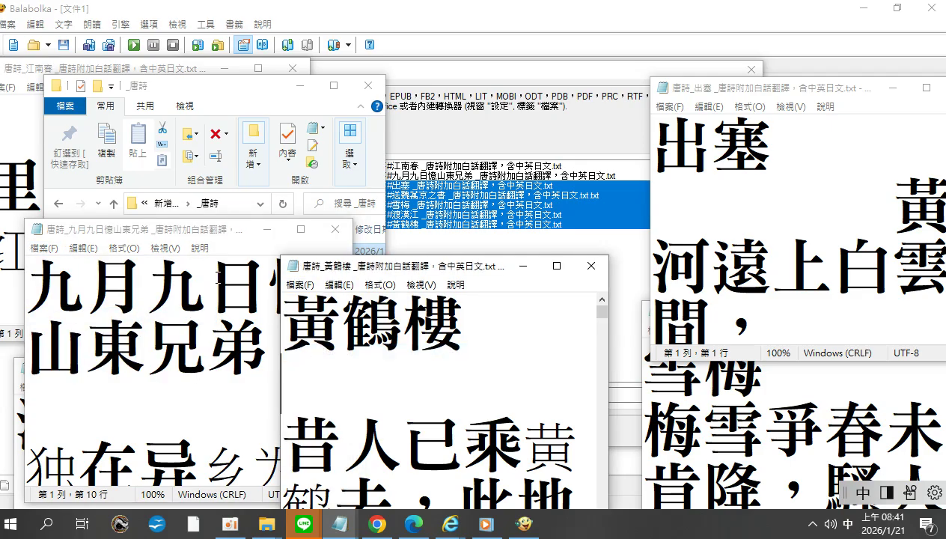
Bring the 唐詩_渡漢江 window to the front, move it higher on the screen, and save the file
click(339, 524)
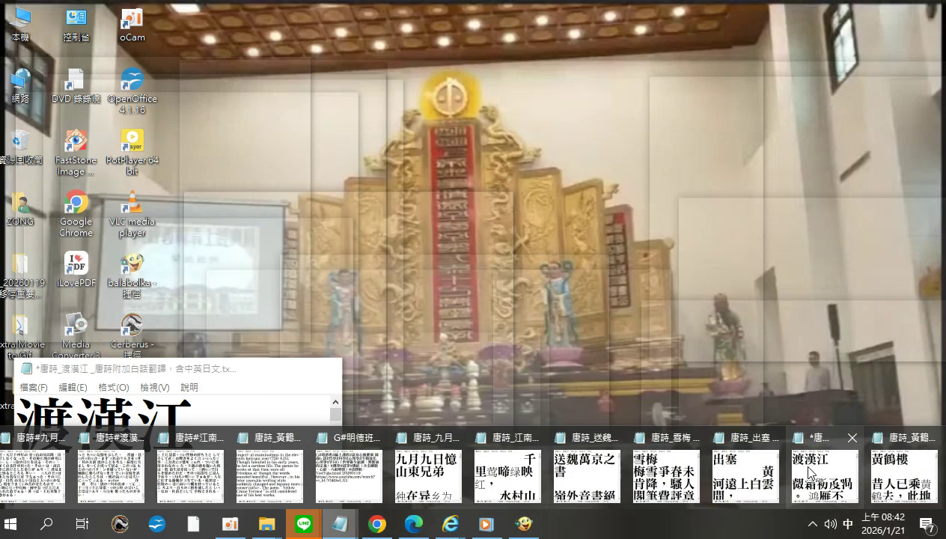
click(810, 471)
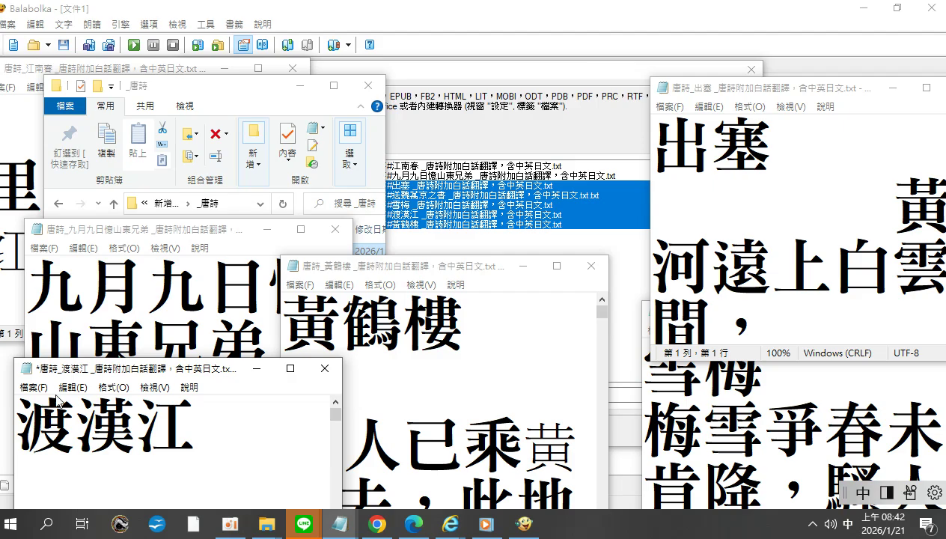
drag(84, 368, 81, 297)
click(37, 320)
click(48, 384)
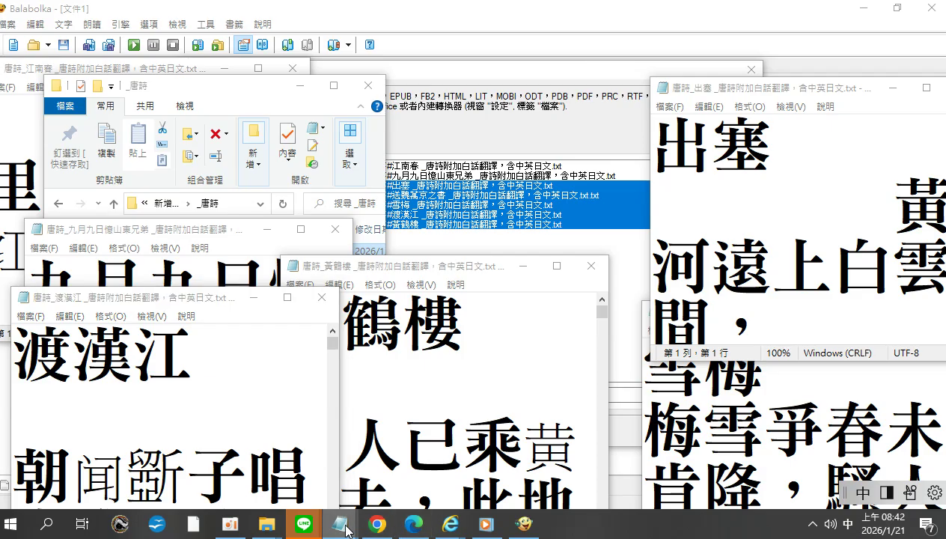
Bring the 唐詩_江南春 window to the front and move it down, clear of the screen edge
mouse_move(343, 524)
mouse_move(657, 480)
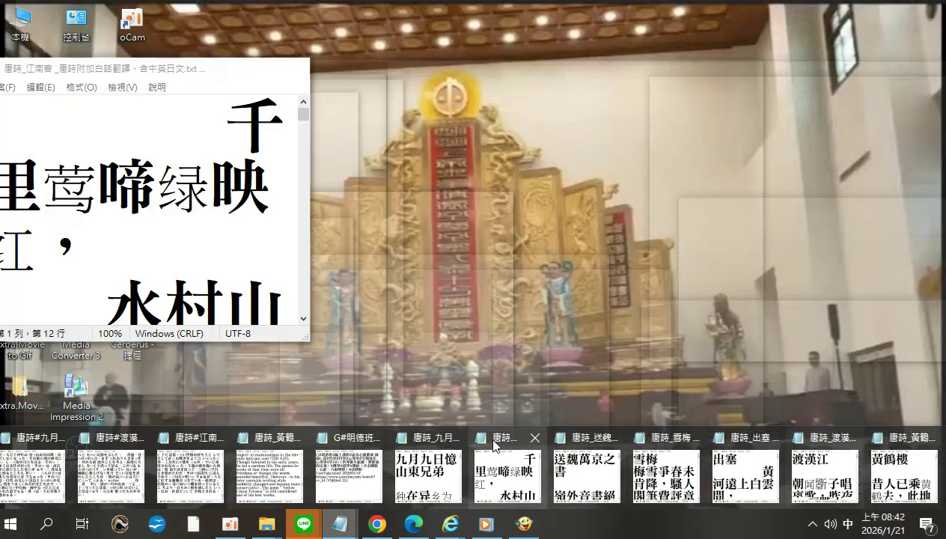
click(503, 476)
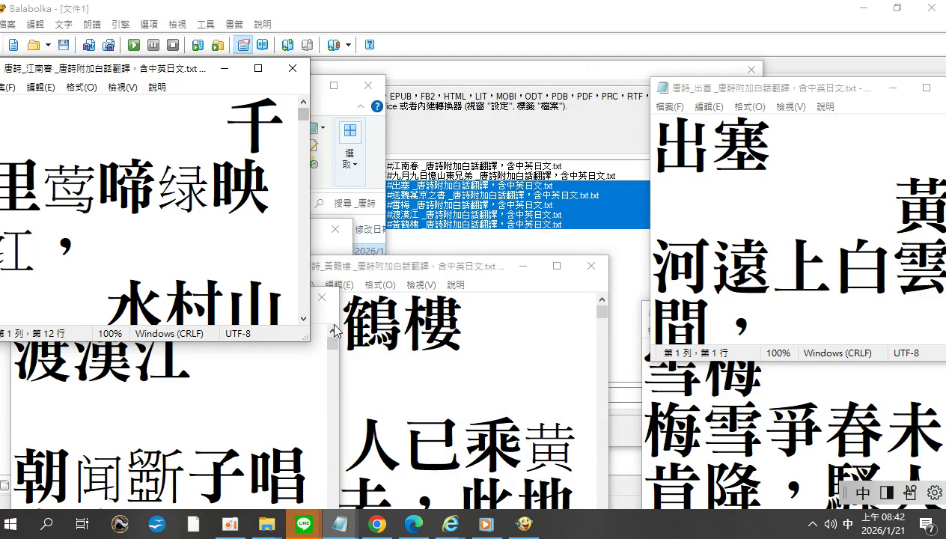
drag(193, 75, 226, 259)
Copy the title 江南春 from its file name in the _唐詩 folder
click(215, 95)
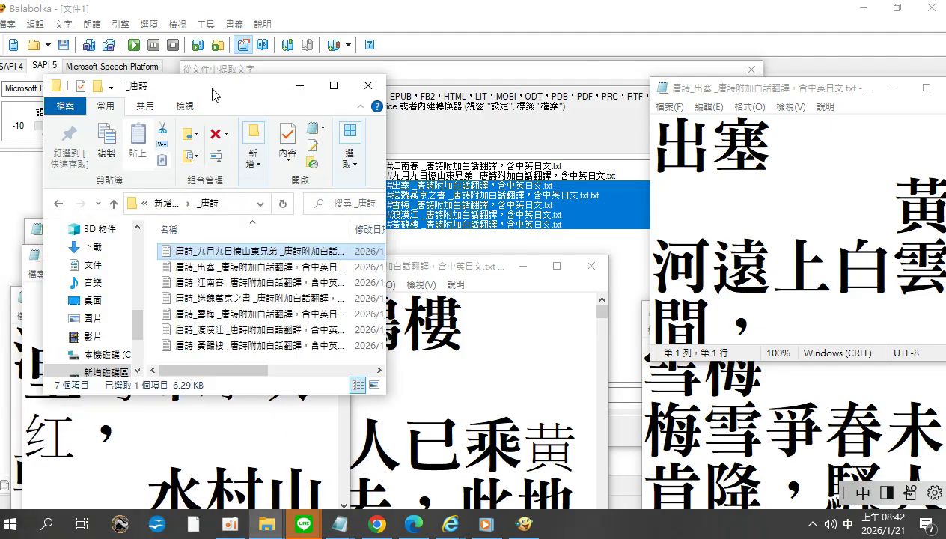
click(203, 284)
click(202, 286)
drag(196, 283, 218, 283)
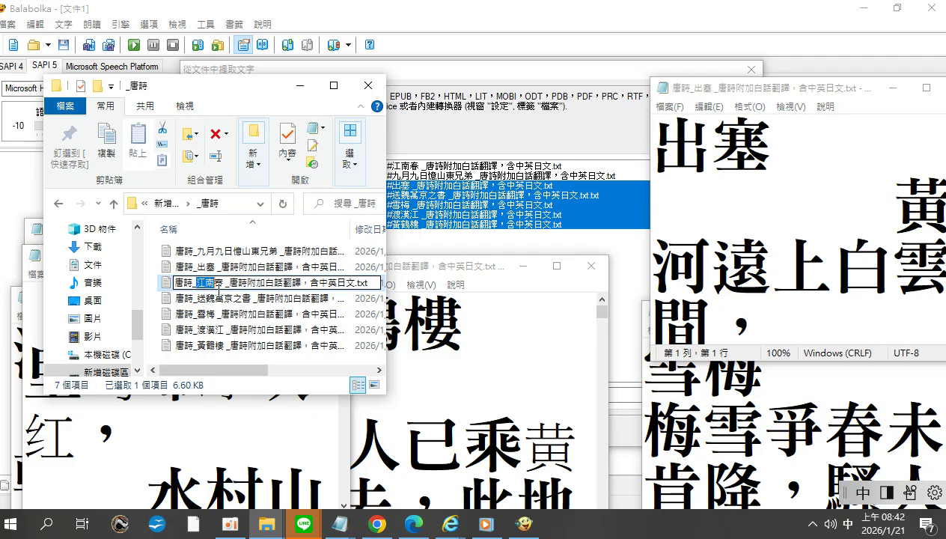
right_click(221, 287)
click(253, 335)
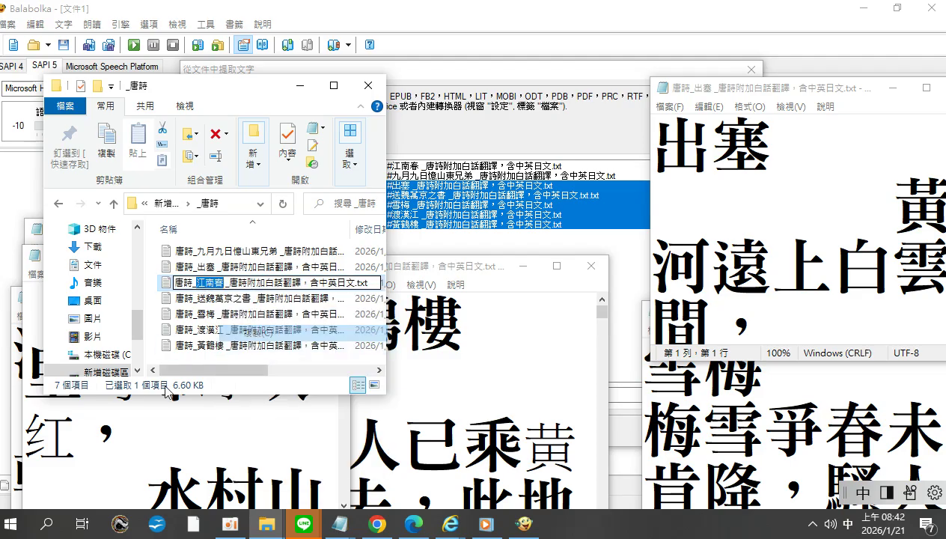
Replace the blank space at the start of the 唐詩_江南春 text with the copied title 江南春 on its own line
click(125, 415)
drag(268, 308, 9, 320)
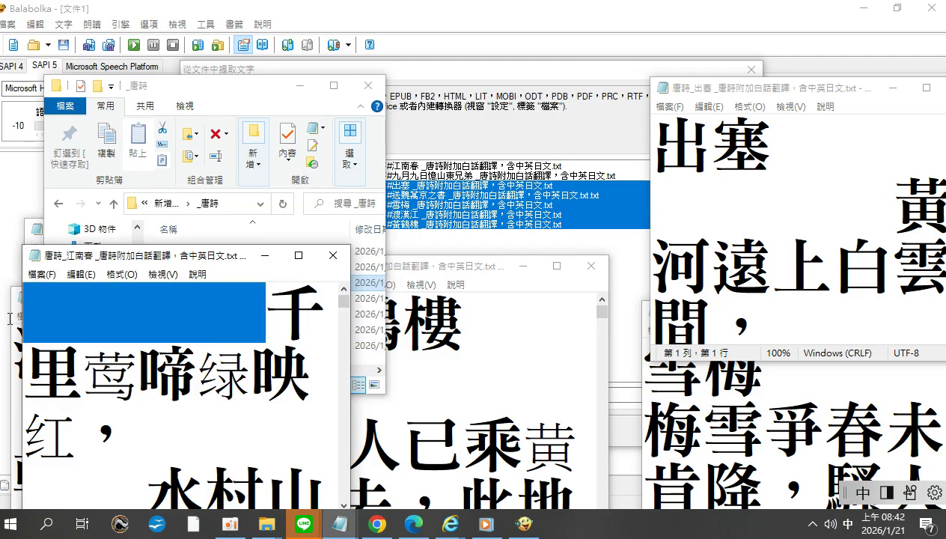
right_click(80, 318)
click(120, 150)
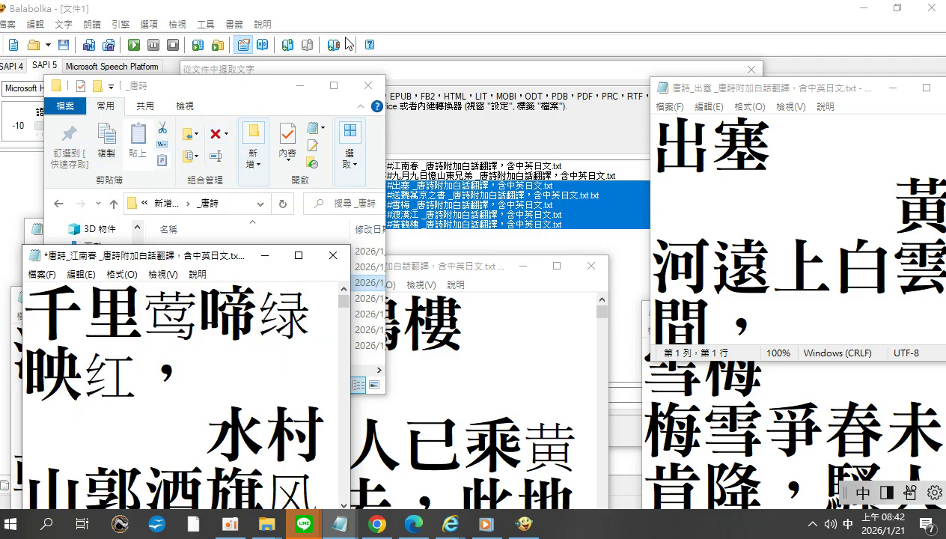
key(Return)
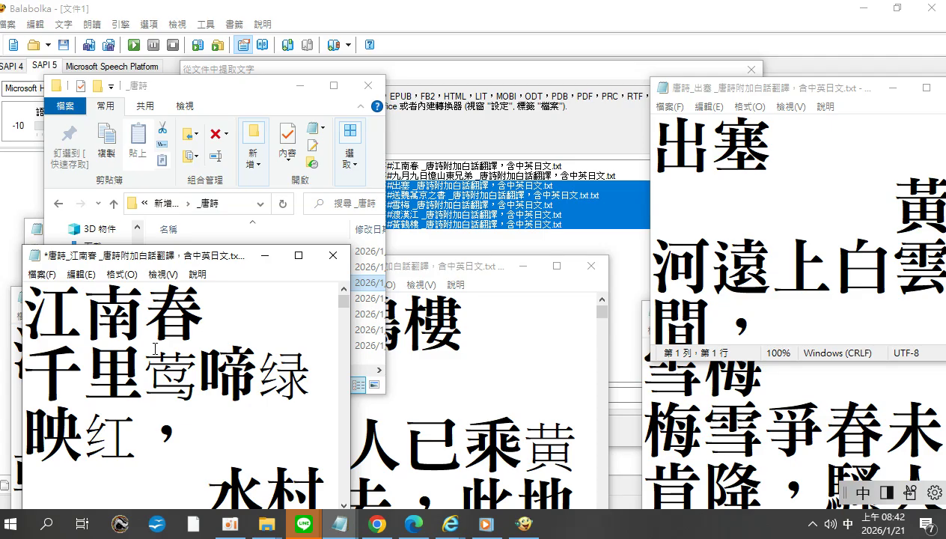
Delete the blank gaps before 水村 and 南朝四百 so the verses of 江南春 run on directly
drag(211, 485, 188, 434)
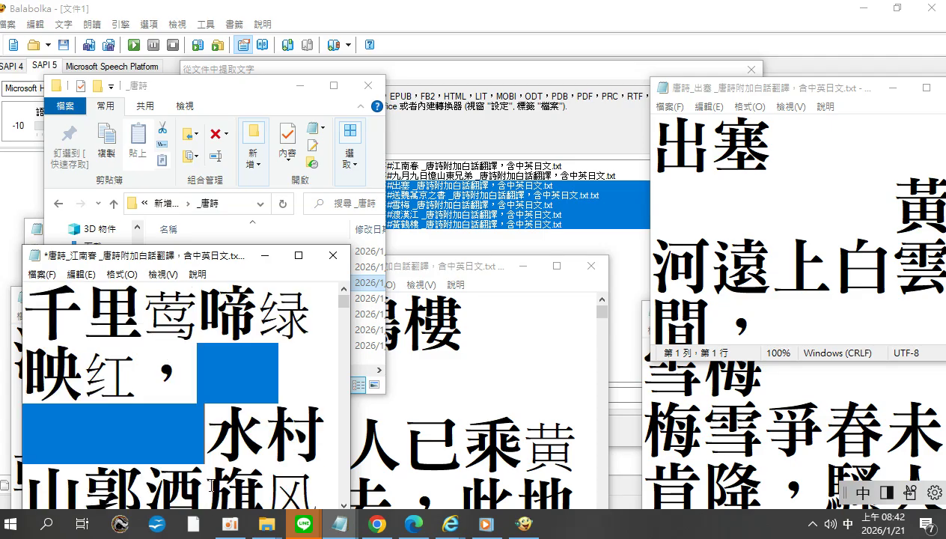
key(BackSpace)
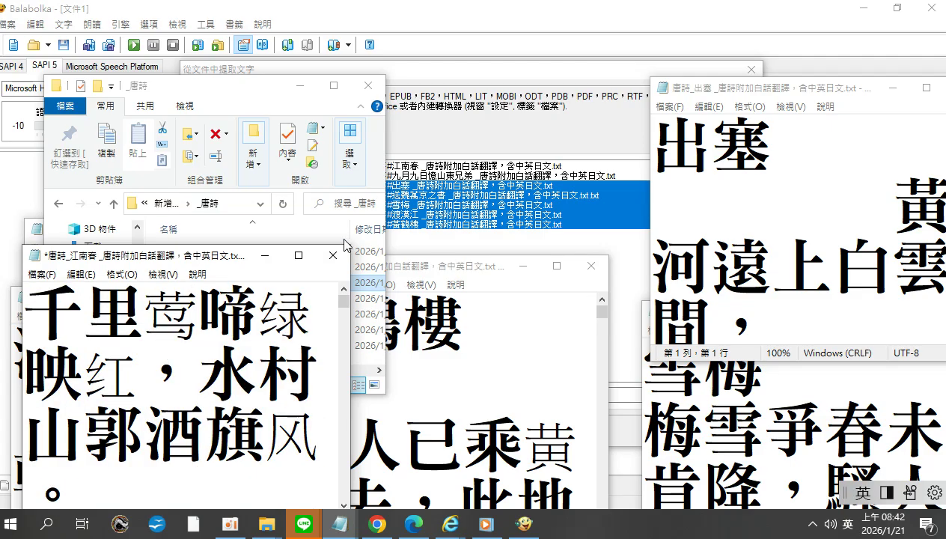
click(73, 485)
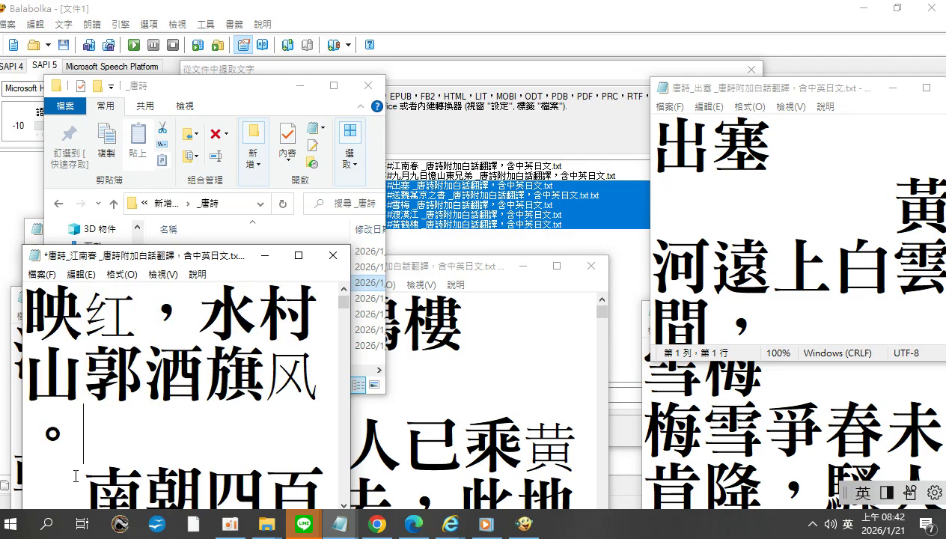
drag(68, 448, 95, 486)
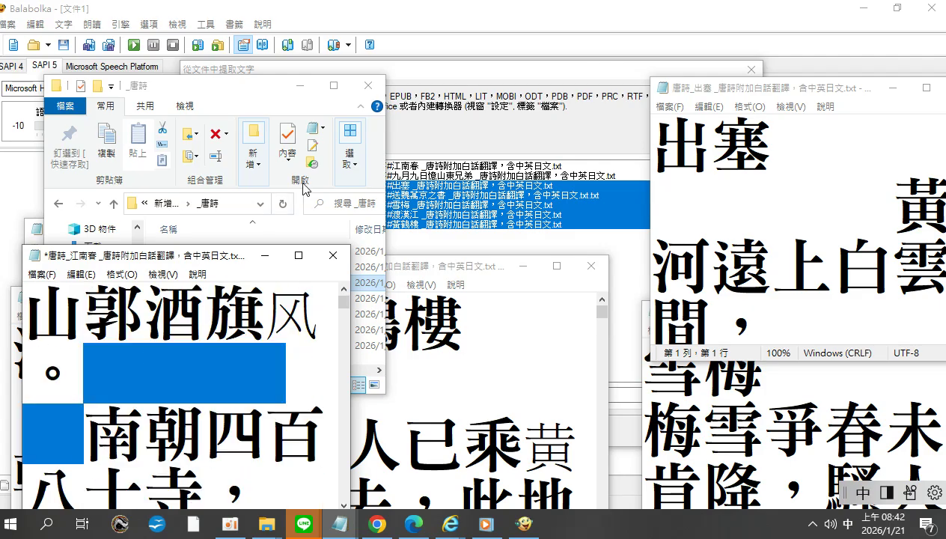
key(BackSpace)
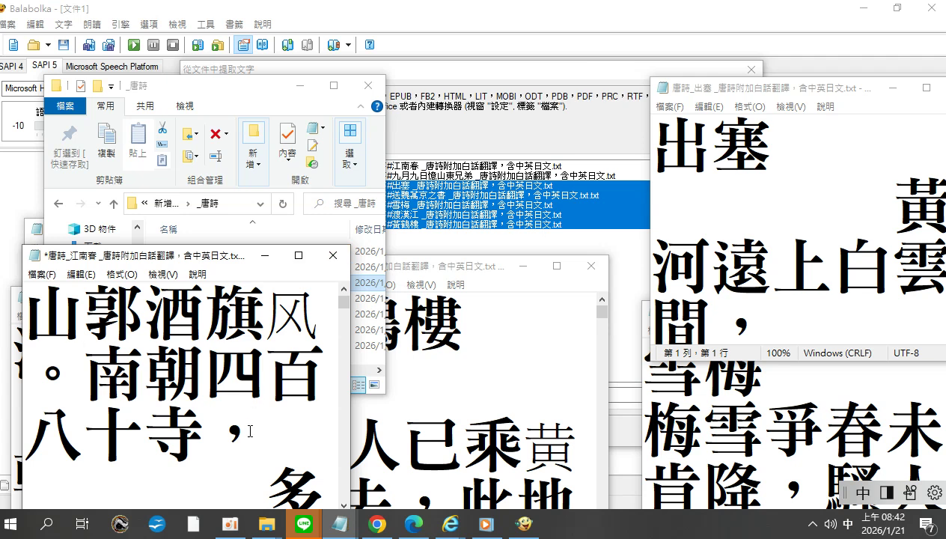
Remove the blank gap before 多少 in the 江南春 poem and the stray "inc" text before note number 1
shift+click(264, 486)
key(BackSpace)
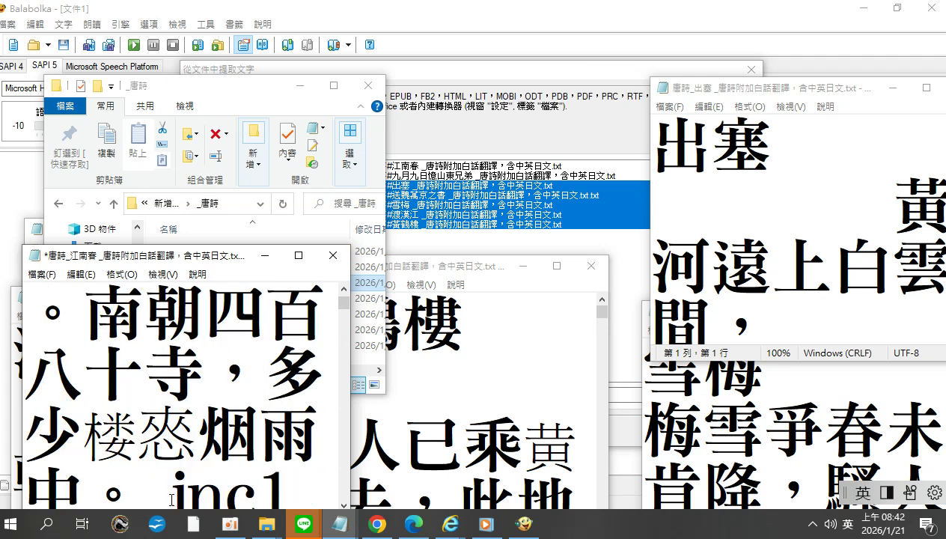
drag(171, 500, 168, 494)
drag(256, 374, 165, 374)
key(BackSpace)
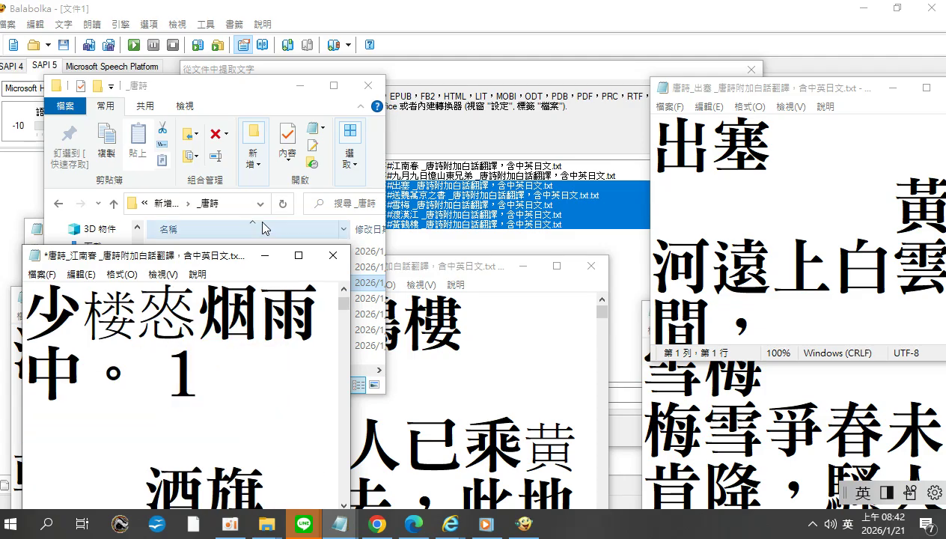
Start note 1 on a new line after 中。, shorten the gap before 酒旗, and save the file
key(Return)
key(Right)
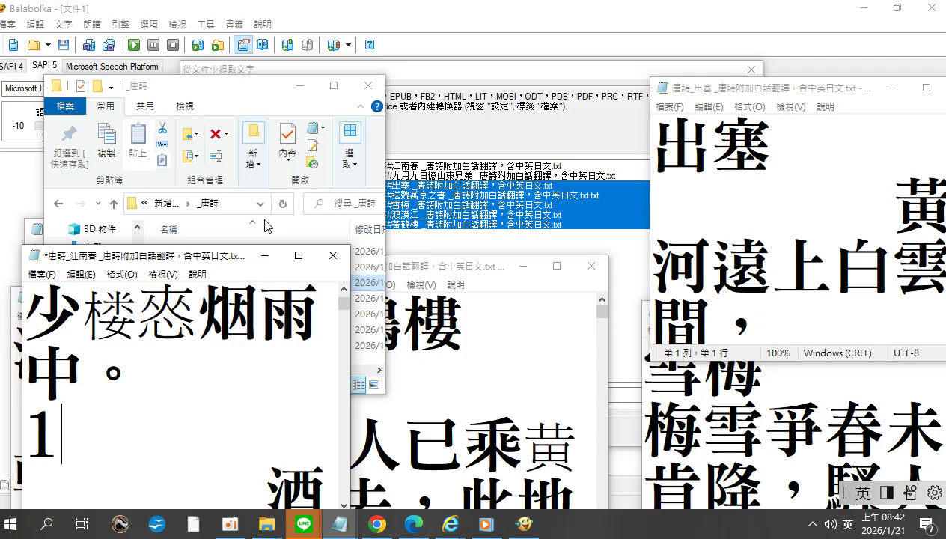
key(Delete)
key(Delete)
key(Delete)
key(Delete)
key(Delete)
key(Delete)
key(Delete)
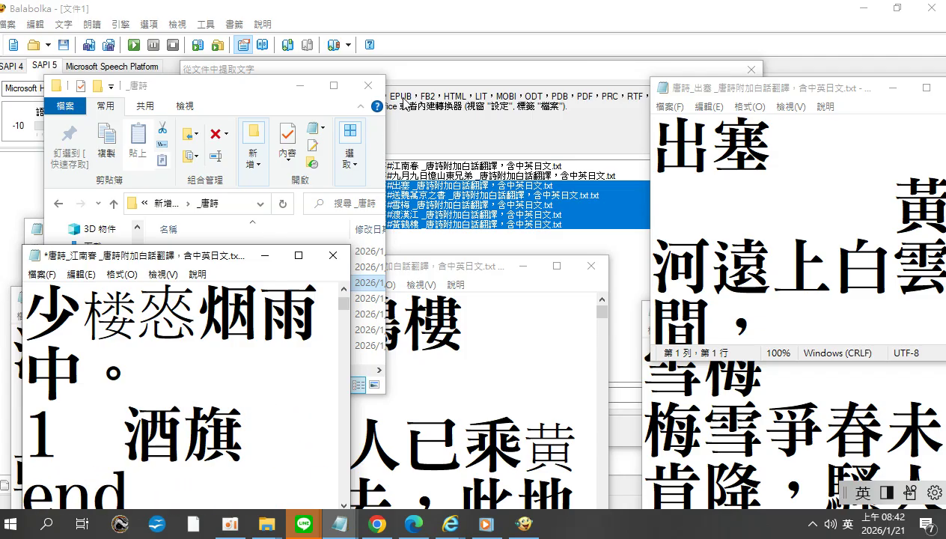
click(41, 275)
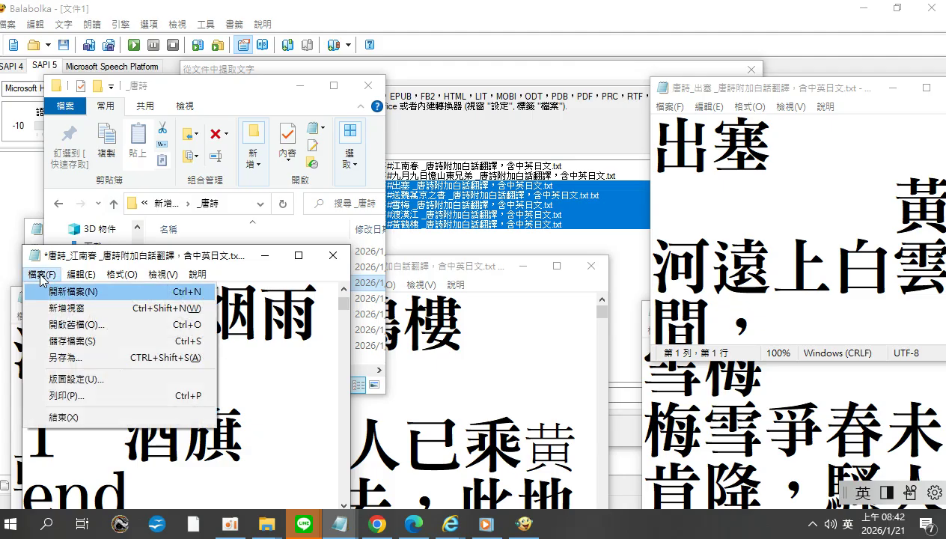
click(71, 341)
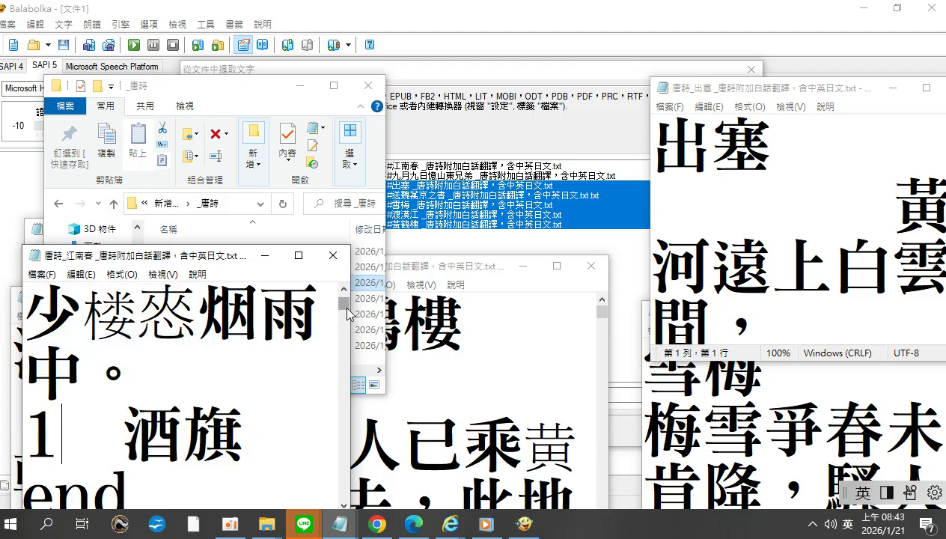
Insert a line break between the title 江南春 and the poem's first line, and save the file
drag(345, 304, 342, 289)
click(246, 313)
key(Return)
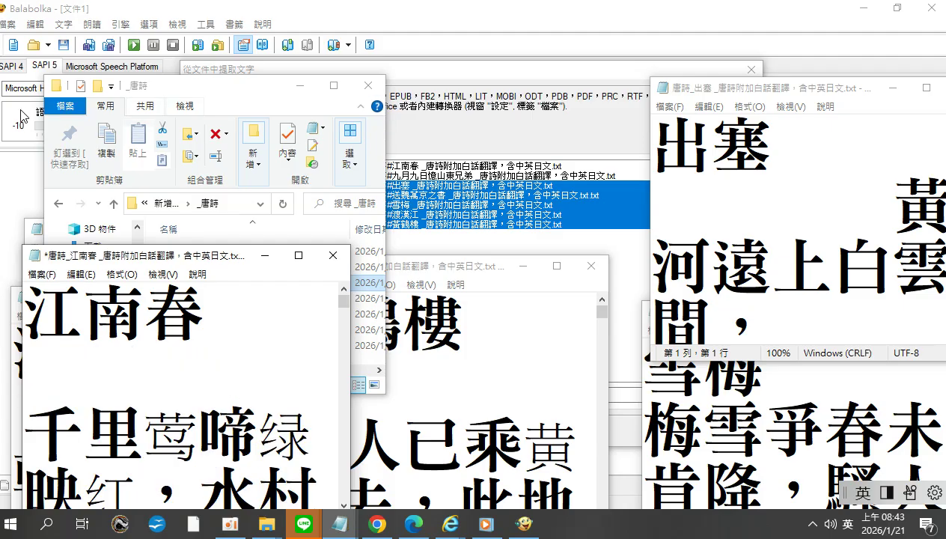
click(36, 275)
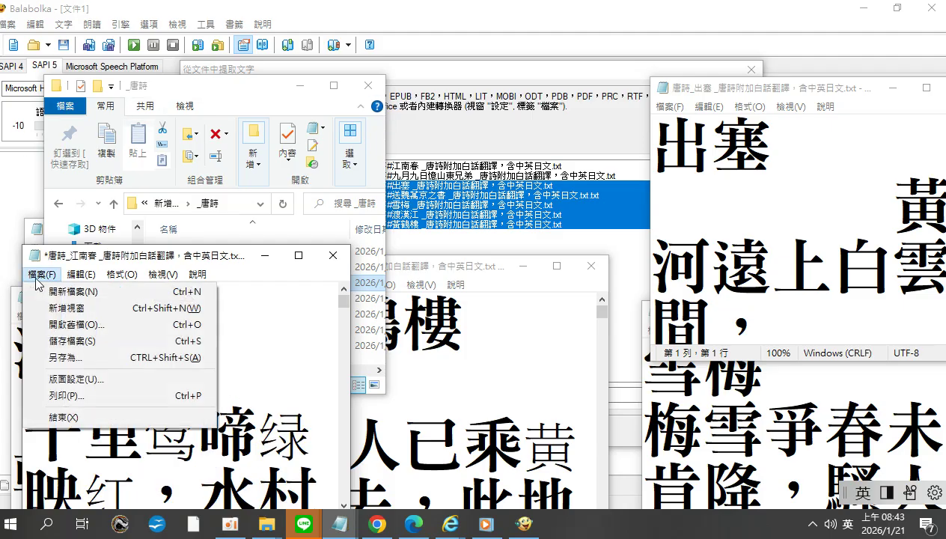
click(67, 340)
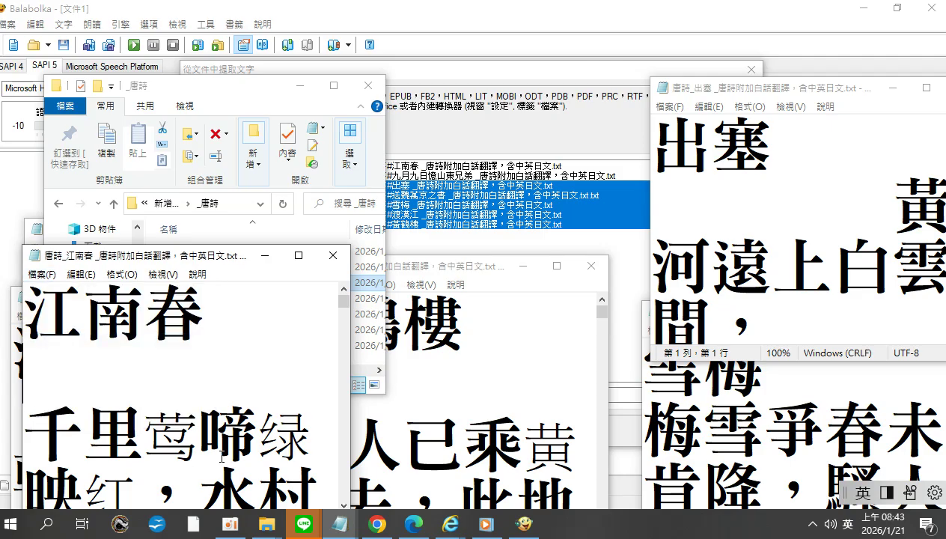
Switch to Chrome, search for 簡轉繁體 in a new tab, and open the ifreesite.com result 繁簡轉換說明
click(377, 526)
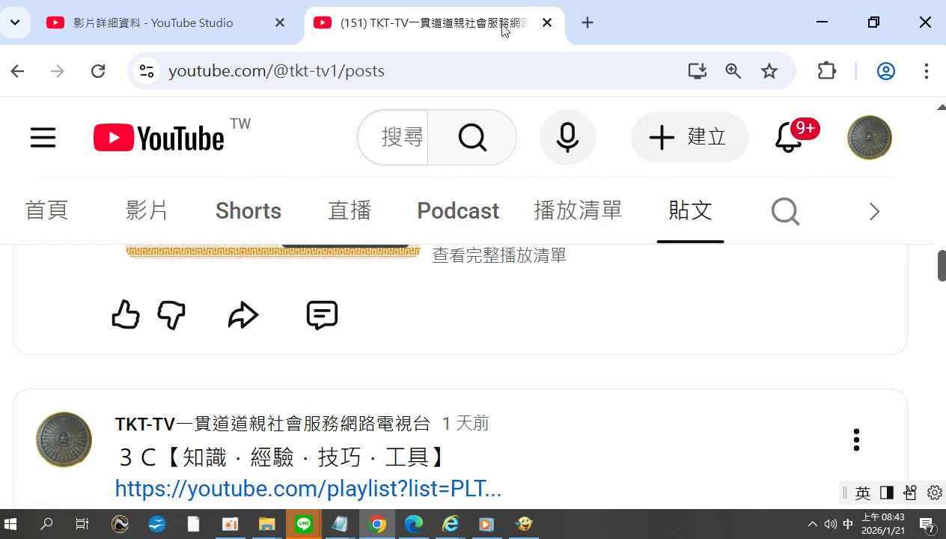
click(585, 25)
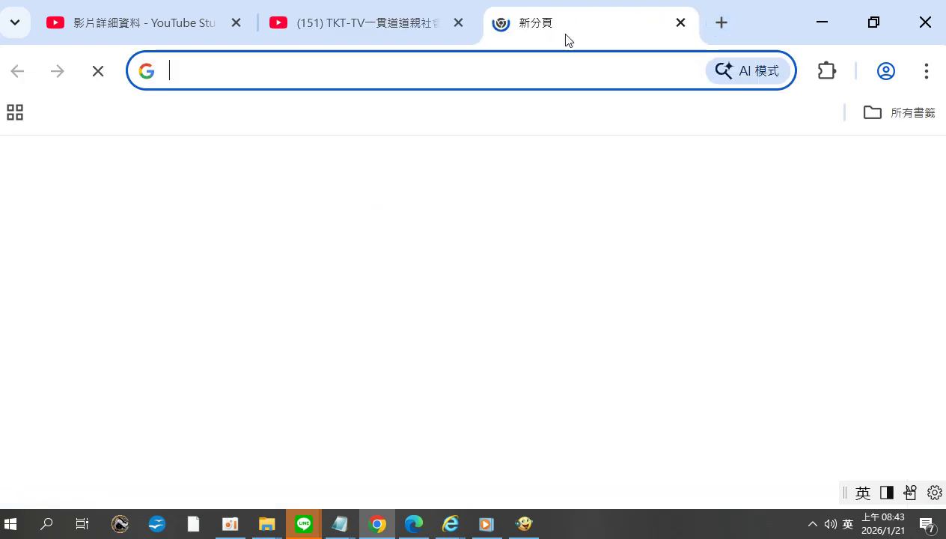
click(223, 74)
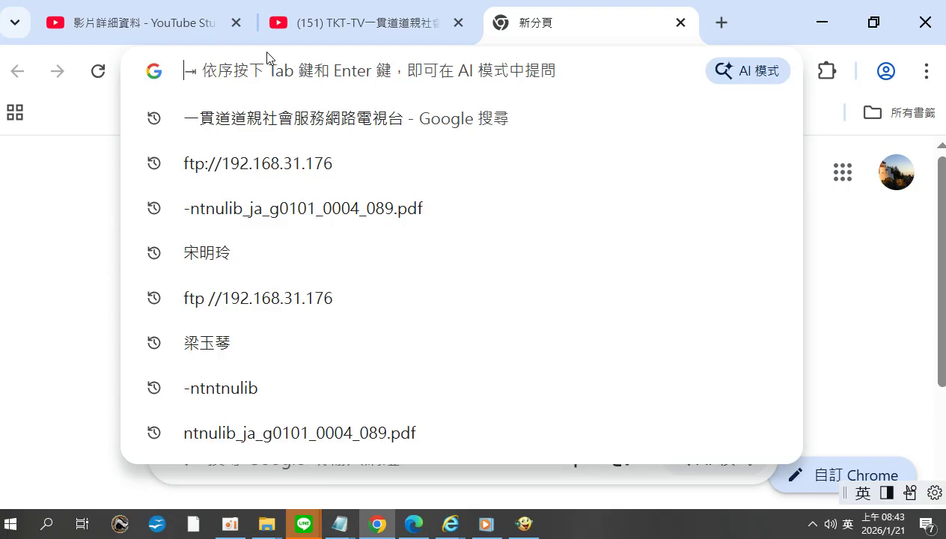
text(簡ㄓㄨㄢˇㄈㄢˊ)
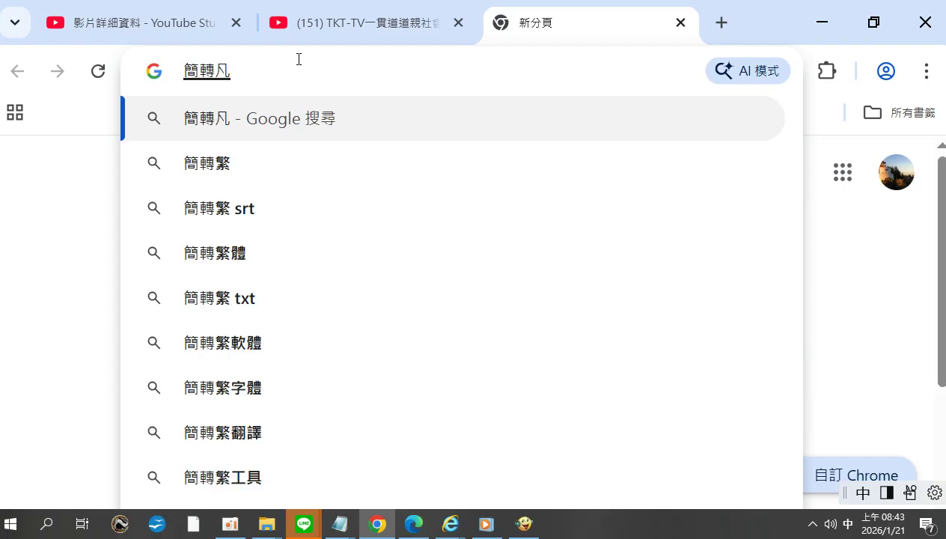
key(Down)
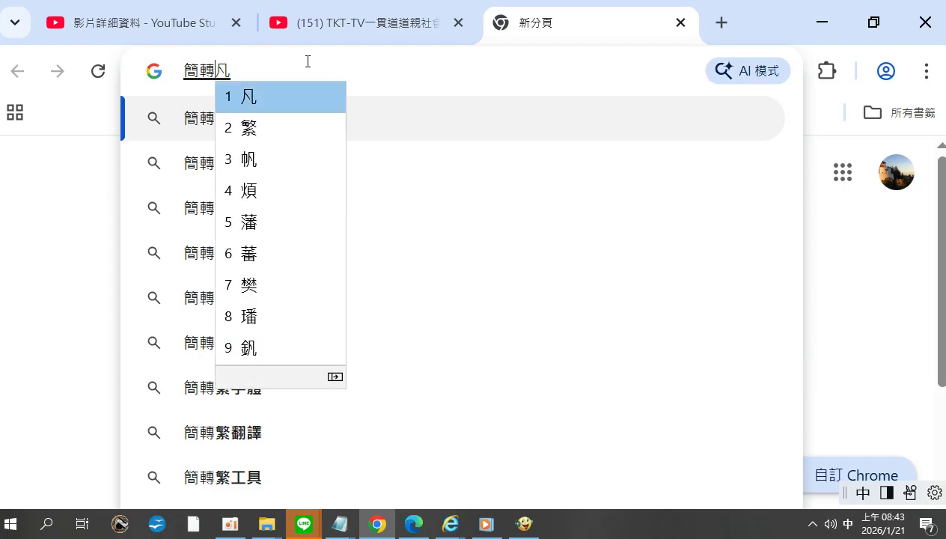
key(2)
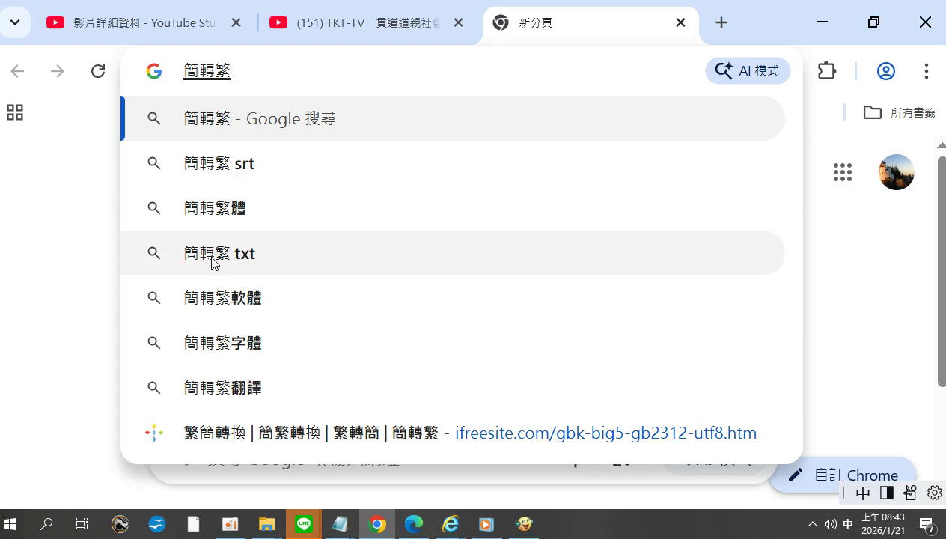
click(217, 218)
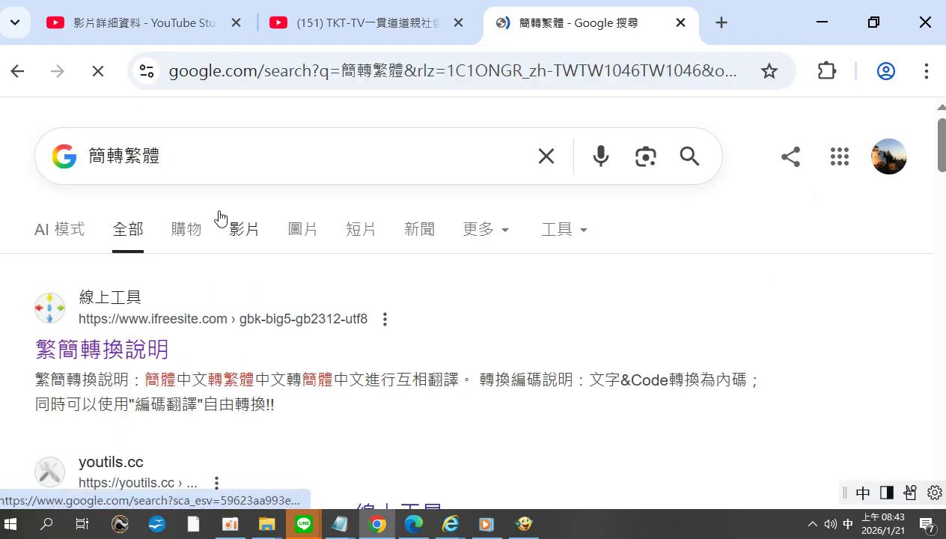
click(121, 358)
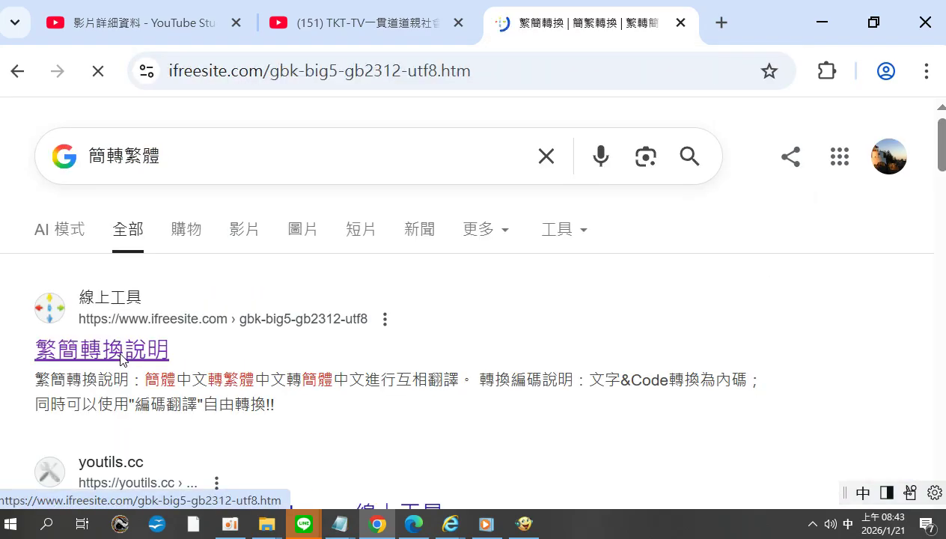
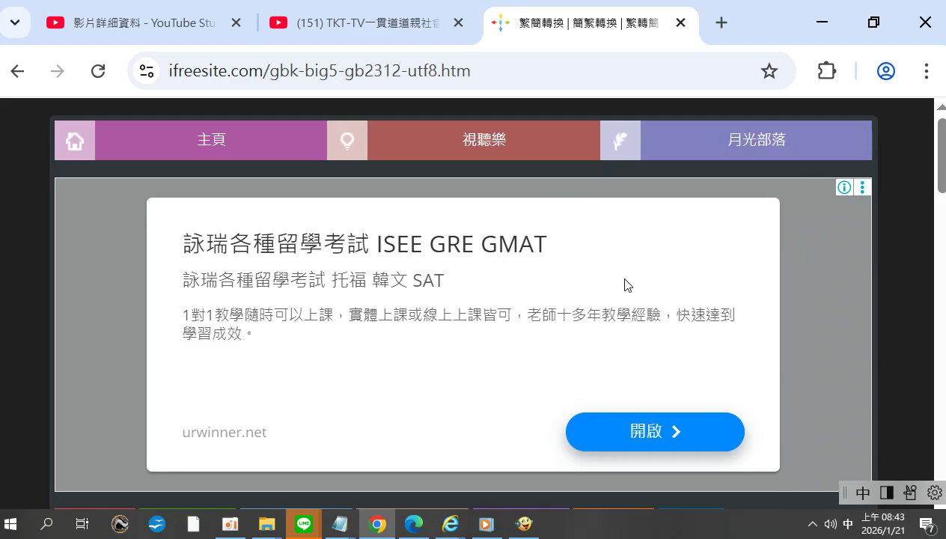
Place the cursor in the empty text box of the Simplified/Traditional Chinese converter
scroll(672, 134, down, 1)
scroll(672, 134, down, 5)
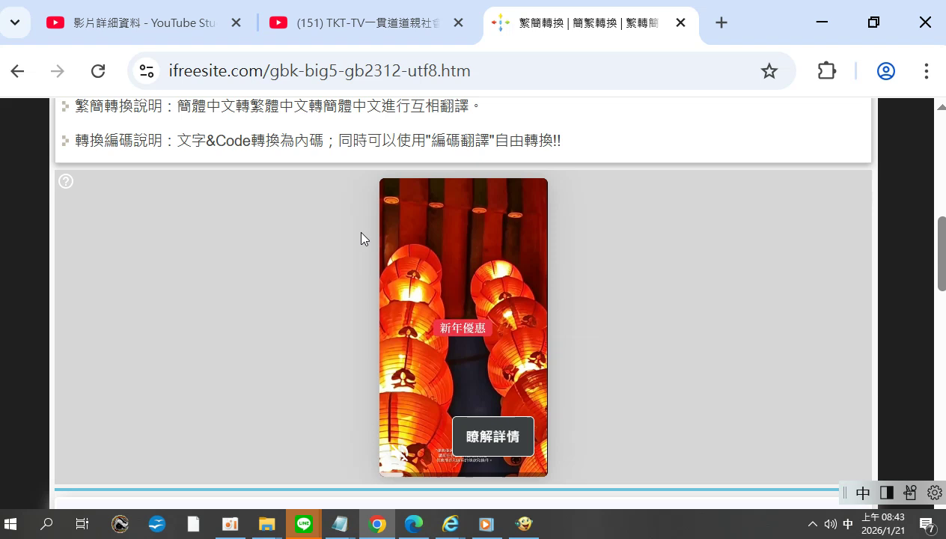
scroll(861, 112, down, 2)
scroll(865, 110, down, 4)
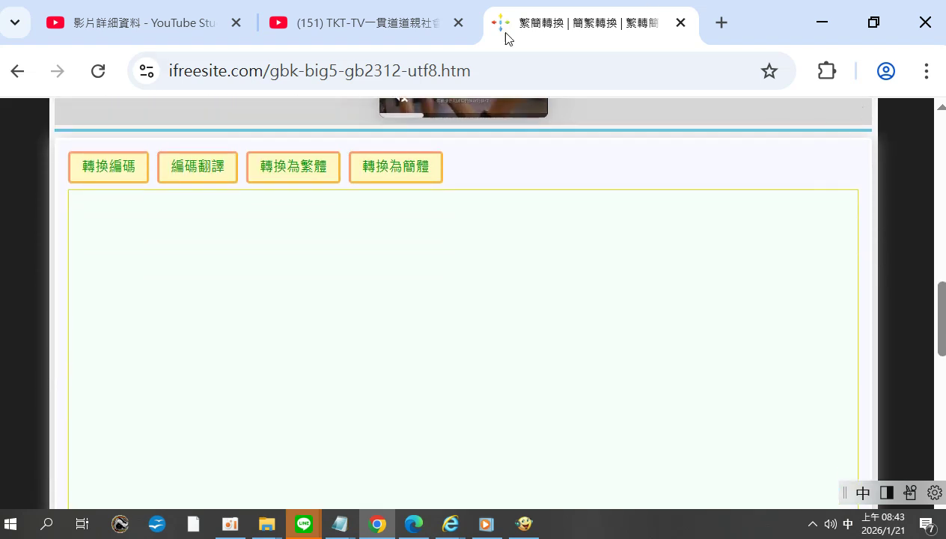
click(143, 222)
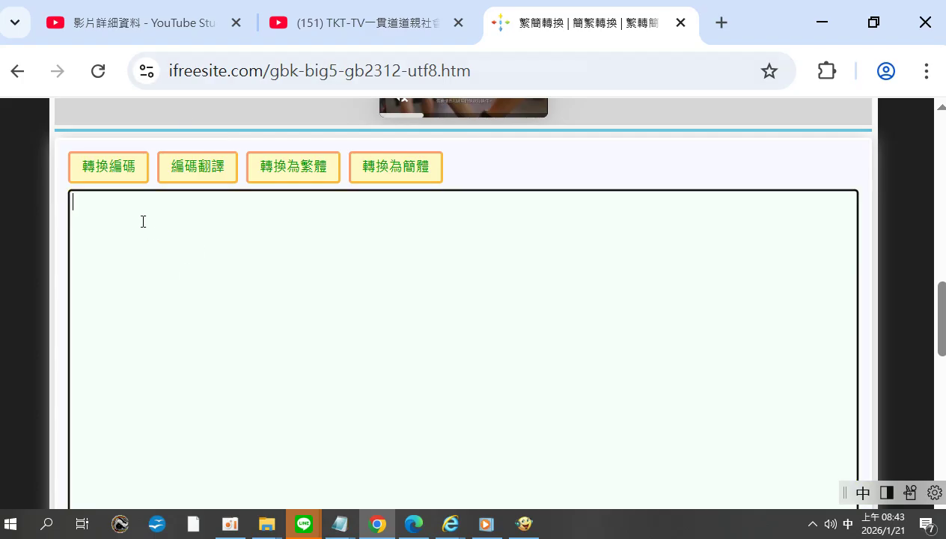
Switch to the 江南春 text file in Notepad, select the passage from 千里莺啼绿映红 through 世称小杜, and copy it
click(340, 523)
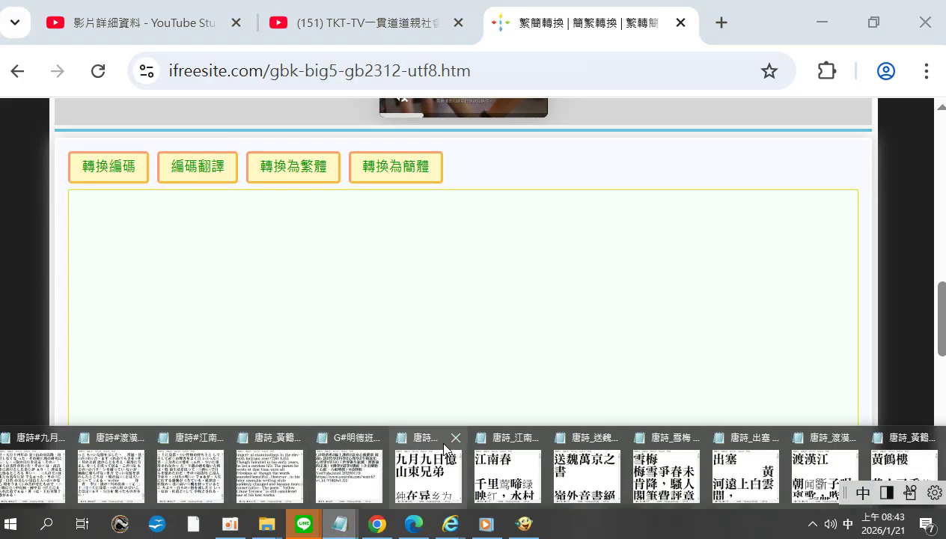
click(506, 449)
click(43, 431)
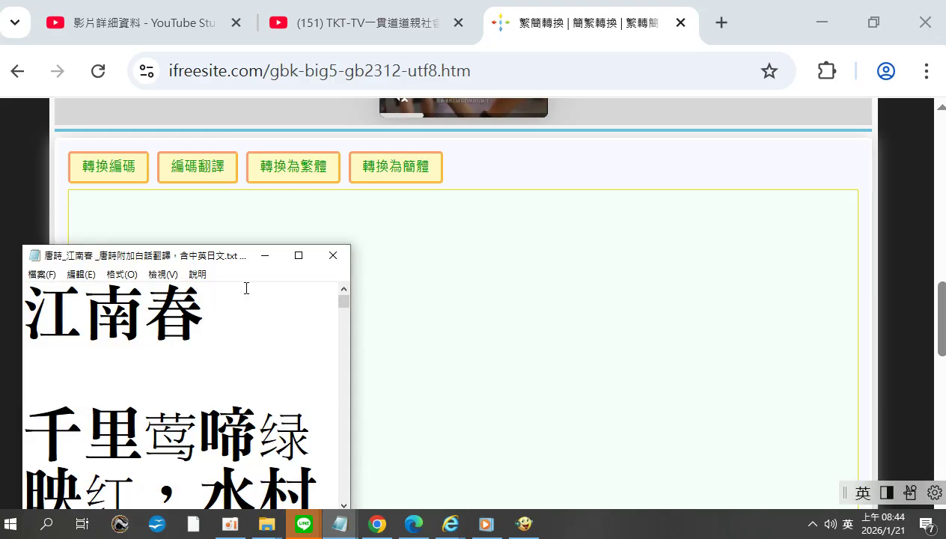
shift+click(324, 485)
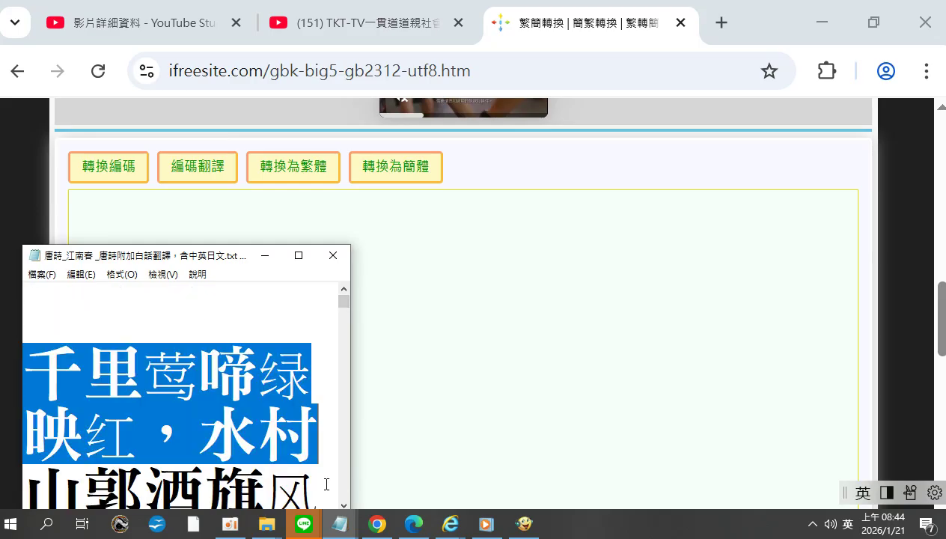
key(shift+Down)
key(shift+Down)
key(shift+Down)
key(shift+Down)
key(shift+Down)
key(shift+Down)
key(shift+Down)
key(shift+Down)
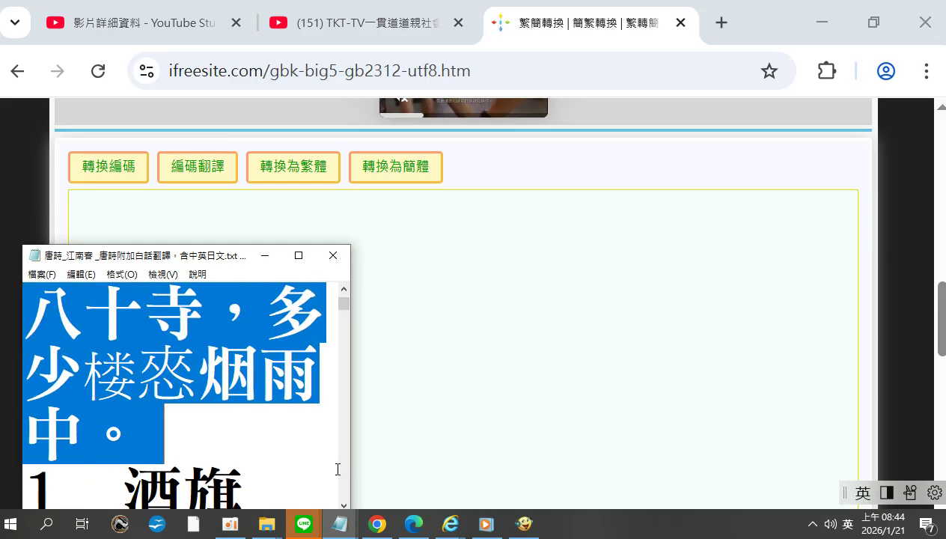
key(shift+Down)
key(shift+Down)
key(shift+Down)
key(shift+Down)
key(shift+Down)
key(shift+Down)
key(shift+Down)
key(shift+Down)
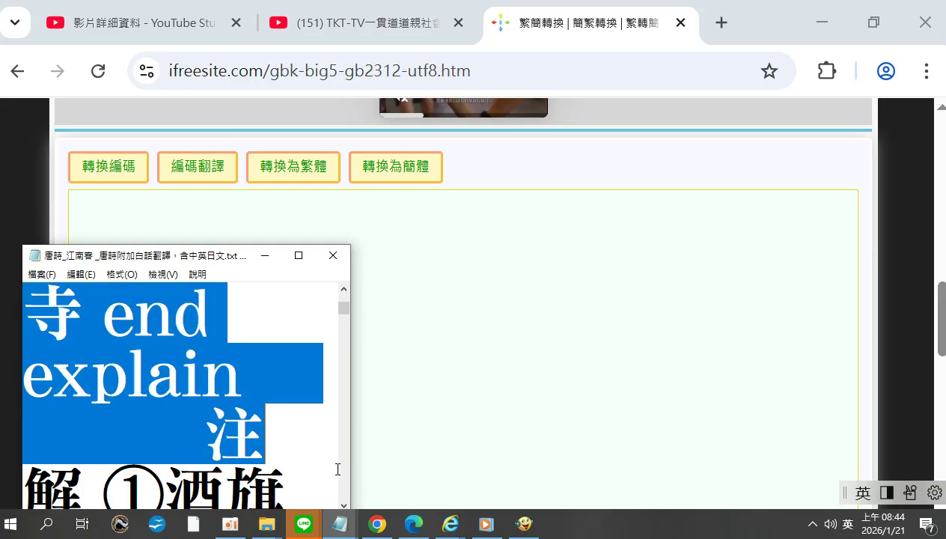
key(shift+Down)
key(shift+Down)
key(shift+Down)
key(shift+Down)
key(shift+Down)
key(shift+Down)
key(shift+Down)
key(shift+Down)
key(shift+Down)
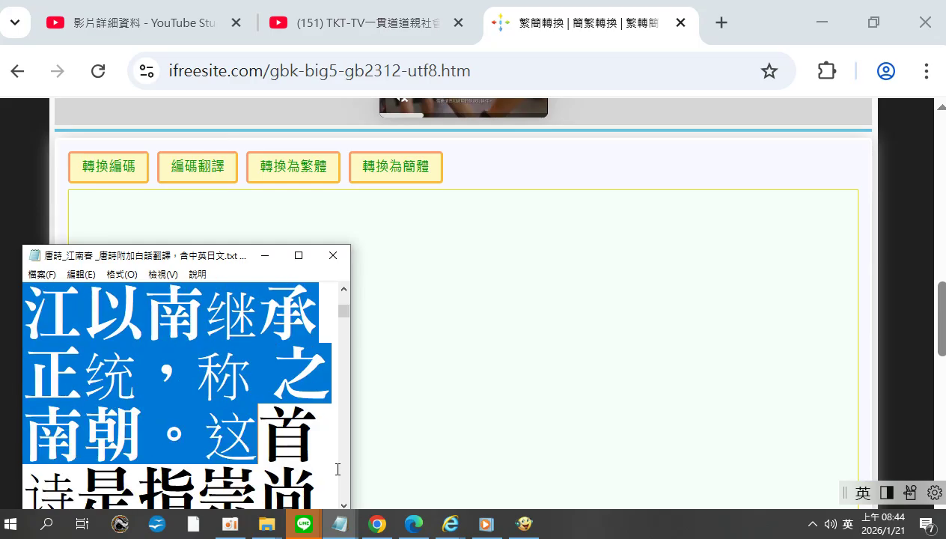
key(shift+Down)
key(shift+Down)
key(shift+Down)
key(shift+Down)
key(shift+Down)
key(shift+Down)
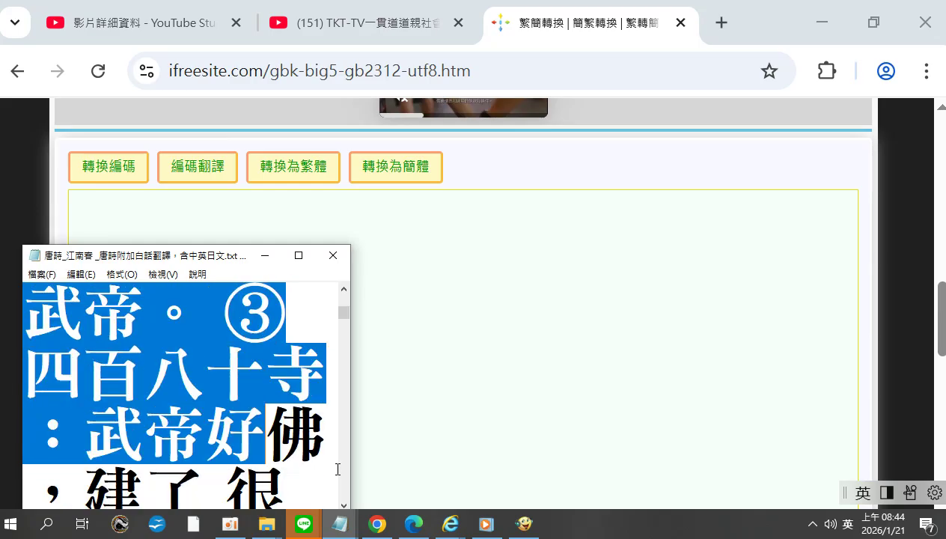
key(shift+Down)
key(shift+Down)
key(shift+Down)
key(shift+Down)
key(shift+Down)
key(shift+Down)
key(shift+Down)
key(shift+Down)
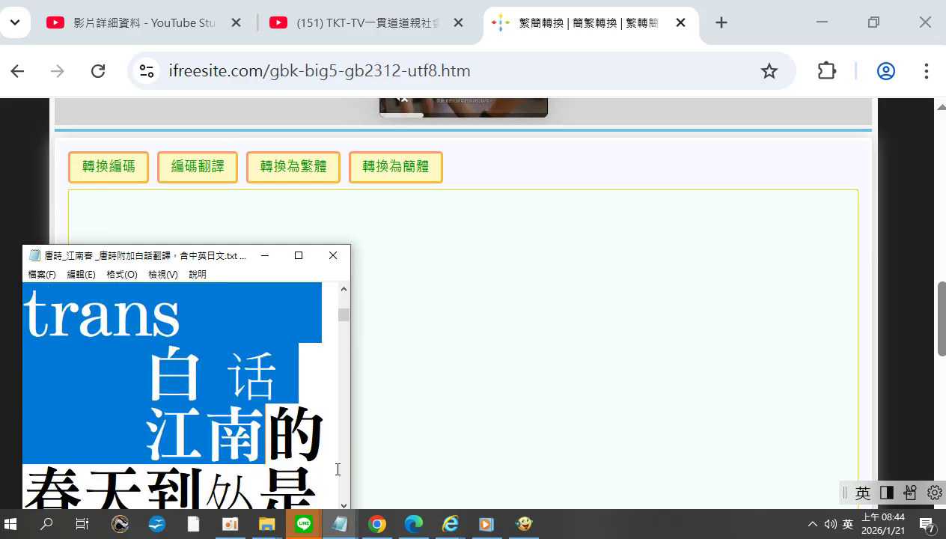
key(shift+Down)
key(shift+Down)
key(shift+Down)
key(shift+Down)
key(shift+Down)
key(shift+Down)
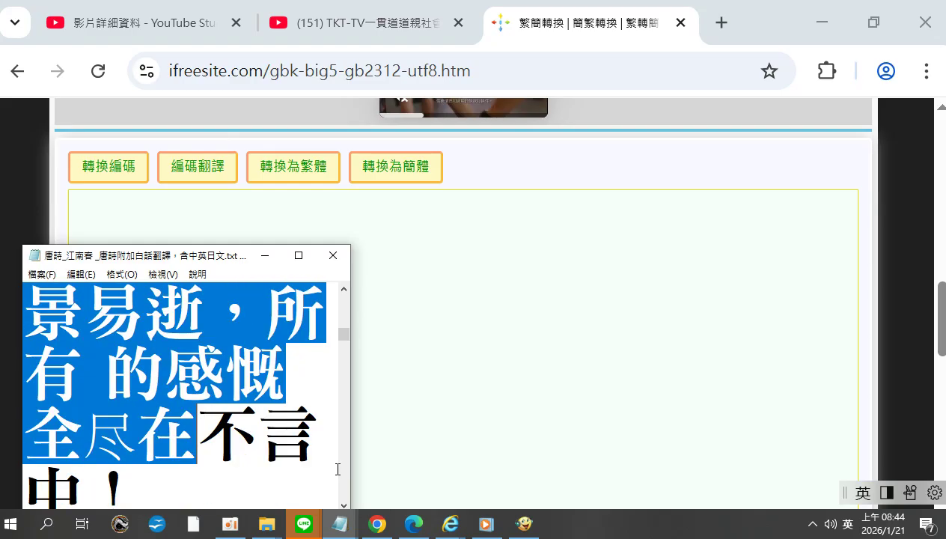
key(shift+Down)
key(shift+Down)
key(shift+Down)
key(shift+Down)
key(shift+Down)
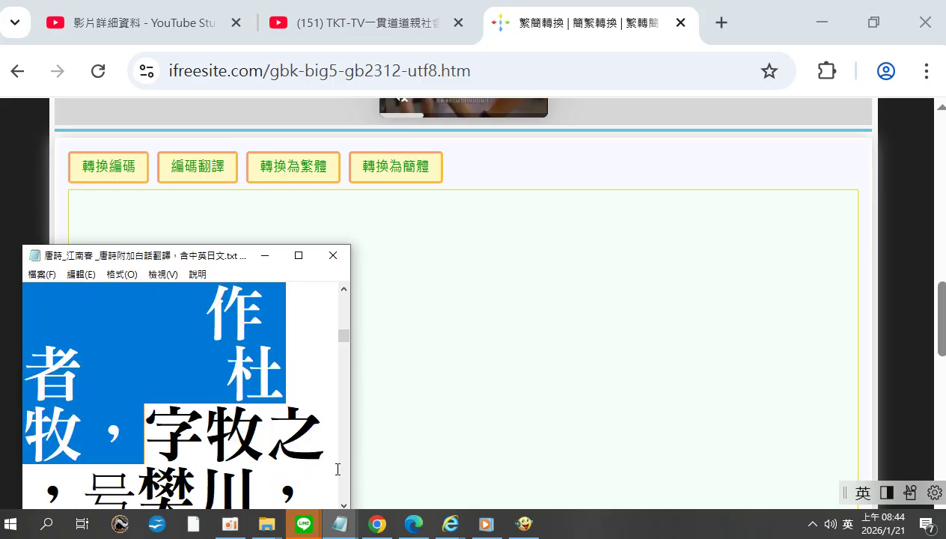
key(shift+Down)
key(shift+Down)
key(shift+Down)
key(shift+Down)
key(shift+Down)
key(shift+Down)
key(shift+Down)
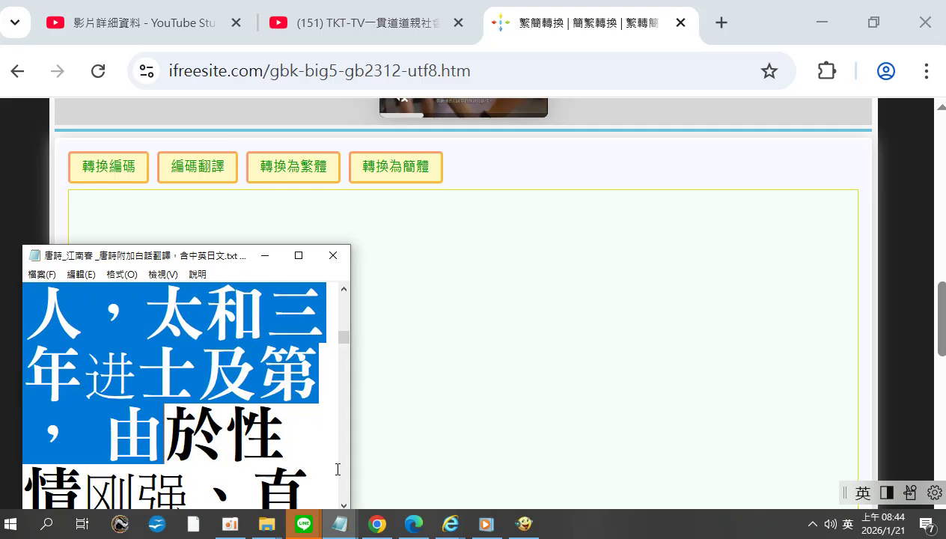
key(shift+Down)
key(shift+Down)
key(shift+Down)
key(shift+Down)
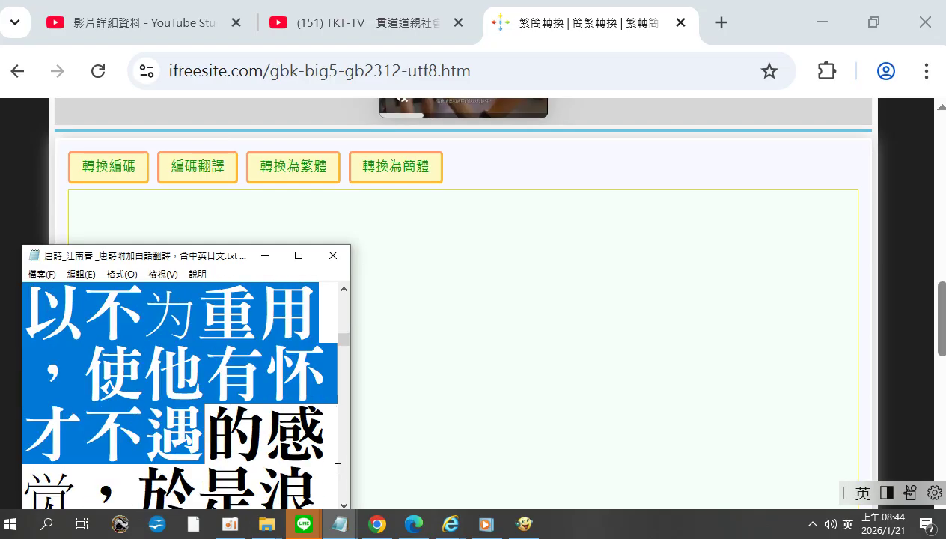
key(shift+Down)
key(shift+Down)
key(shift+Down)
key(shift+Down)
key(shift+Down)
key(shift+Down)
key(shift+Down)
key(shift+Down)
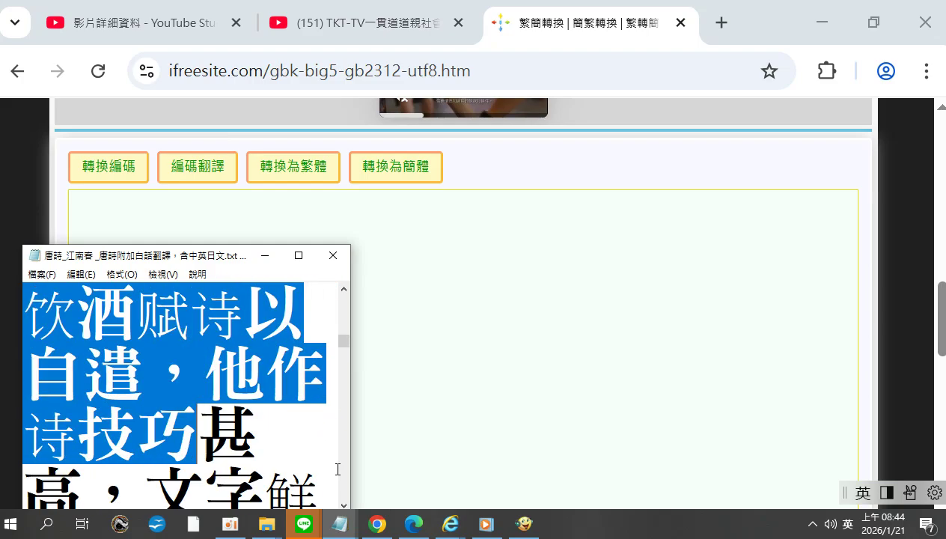
key(shift+Down)
key(shift+Down)
key(shift+Down)
key(shift+Down)
key(shift+Down)
key(shift+Down)
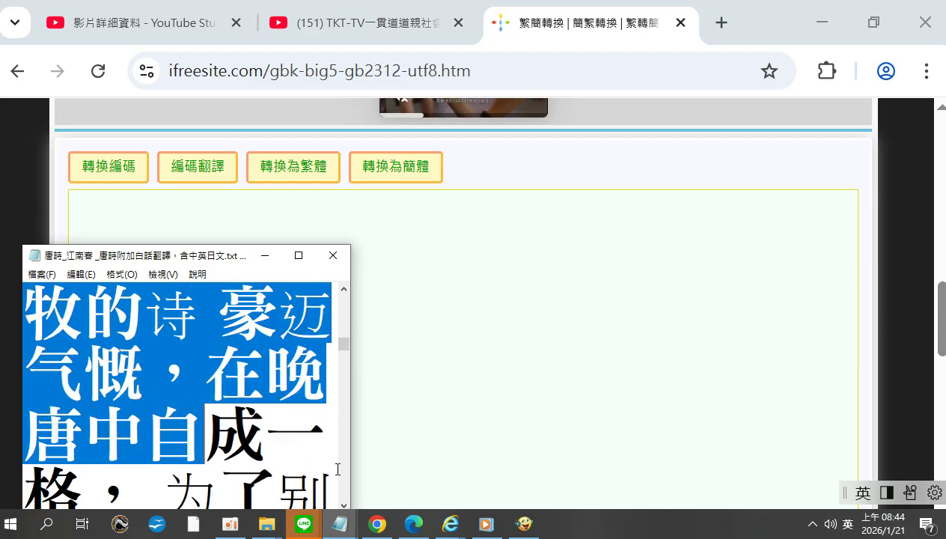
key(shift+Down)
key(shift+Down)
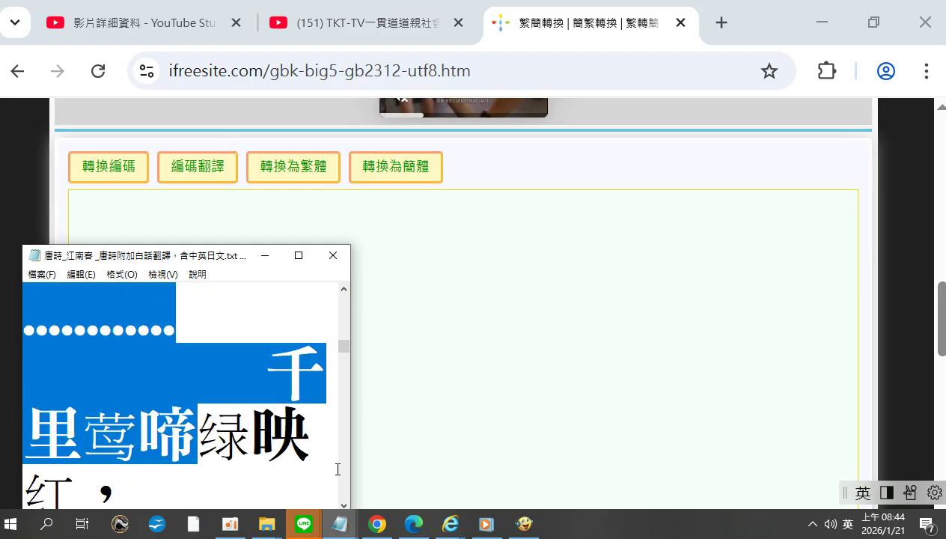
key(shift+Up)
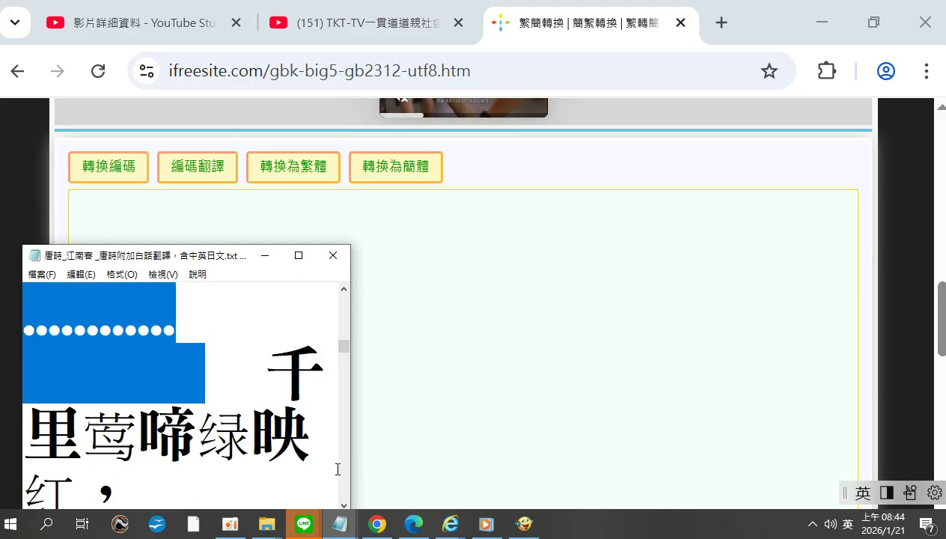
key(shift+Up)
key(shift+Up)
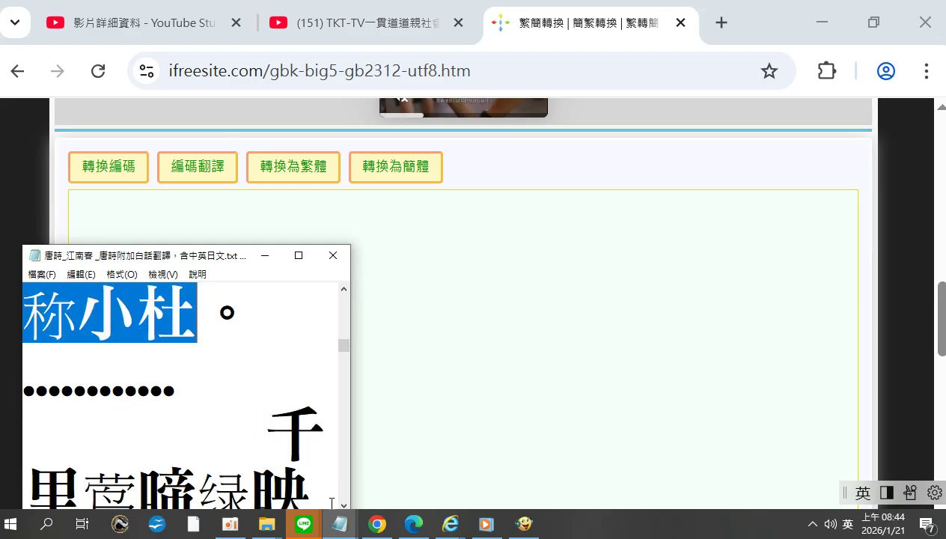
right_click(134, 325)
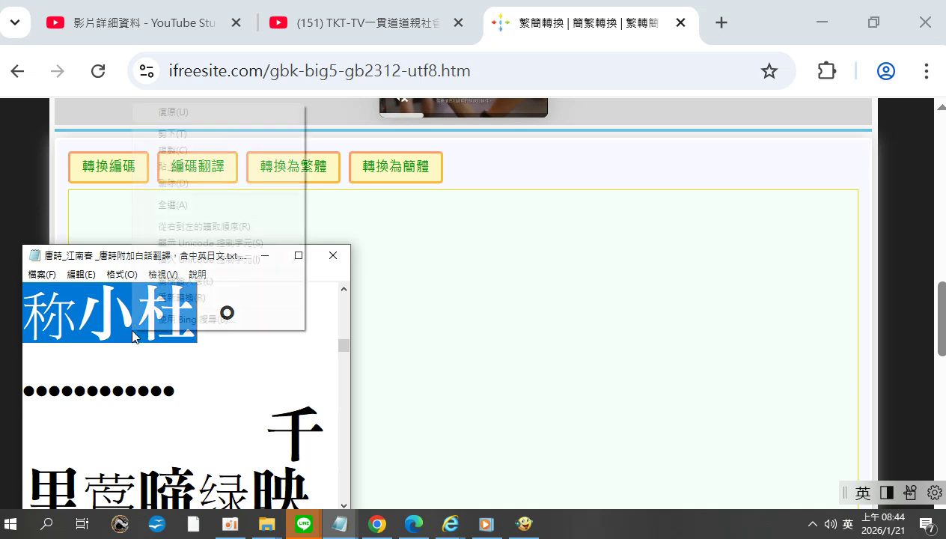
click(180, 150)
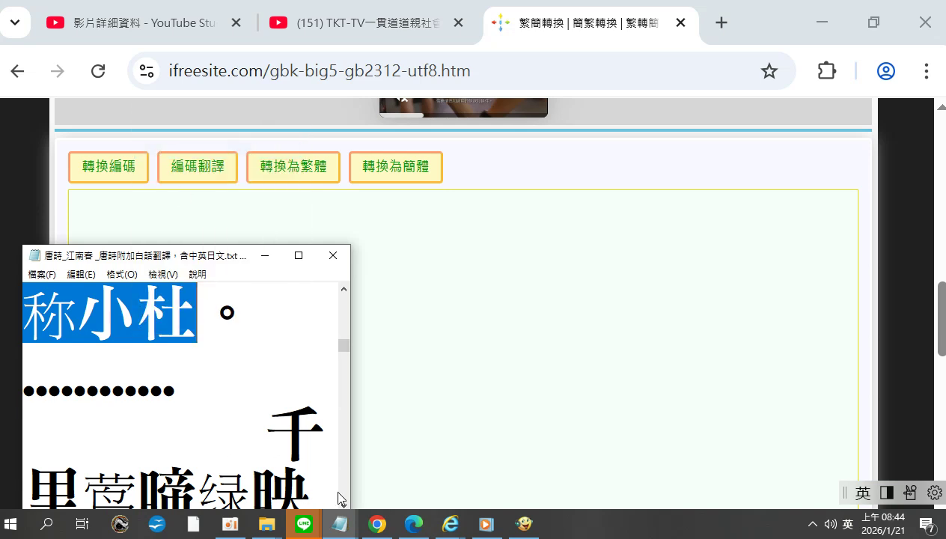
Examine the rest of the 江南春 file after 世称小杜, including the repeated poem and the English section, for further Simplified text
scroll(342, 494, down, 2)
scroll(346, 500, down, 3)
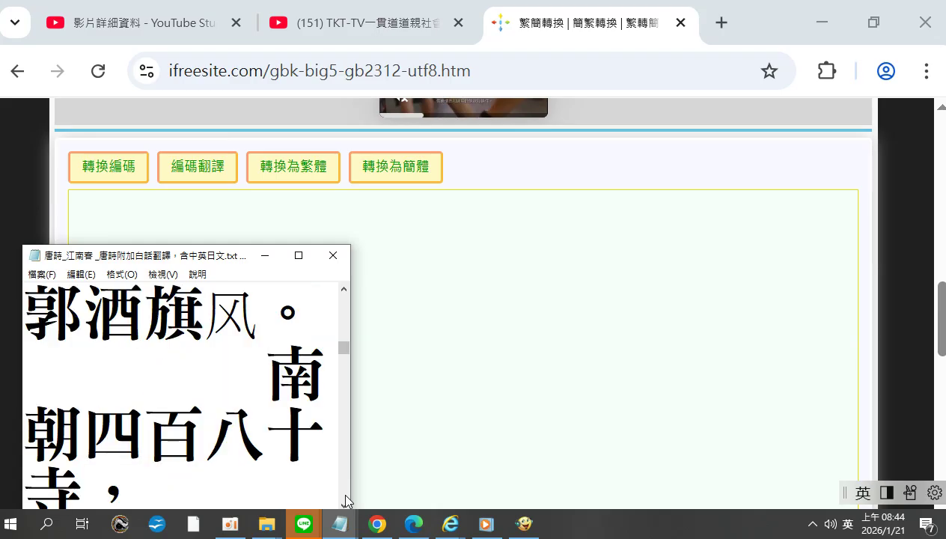
scroll(346, 500, down, 1)
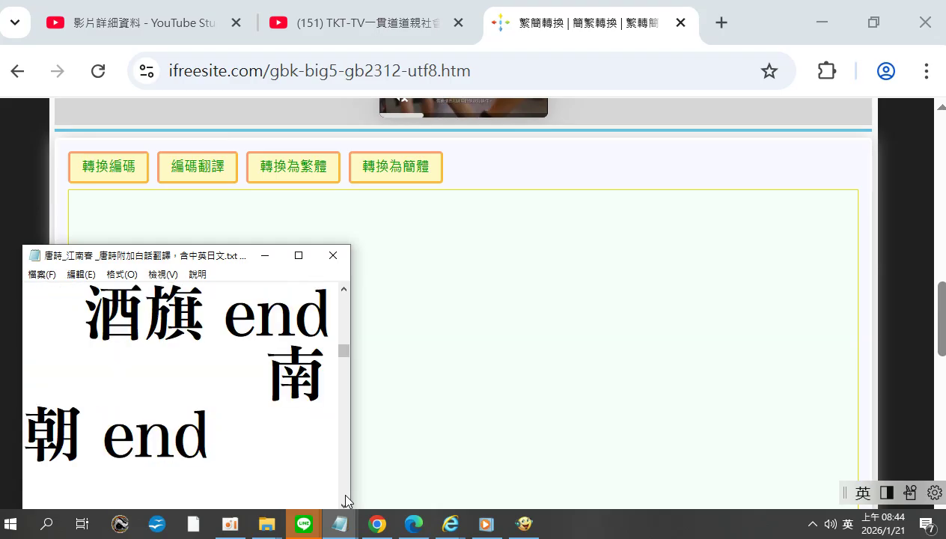
scroll(346, 500, down, 2)
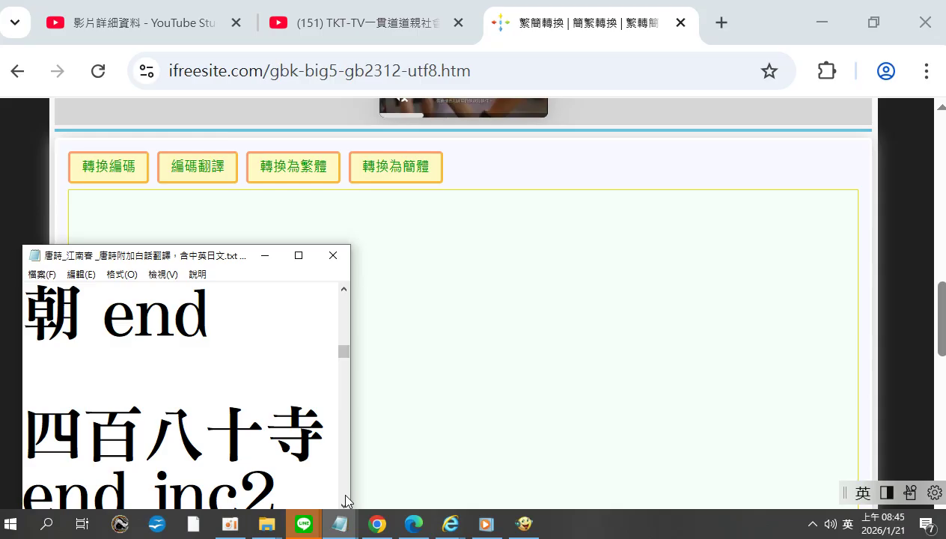
drag(120, 258, 205, 208)
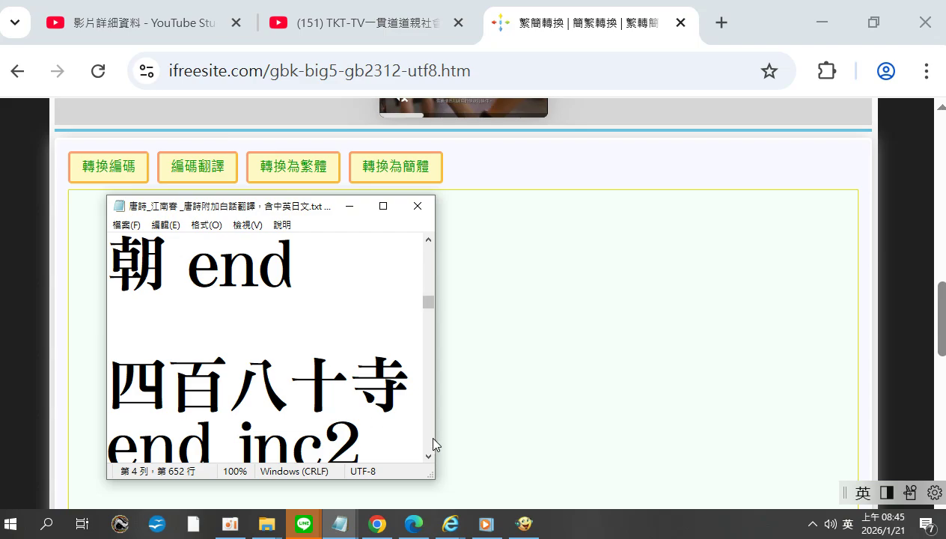
scroll(433, 445, down, 6)
scroll(432, 442, down, 6)
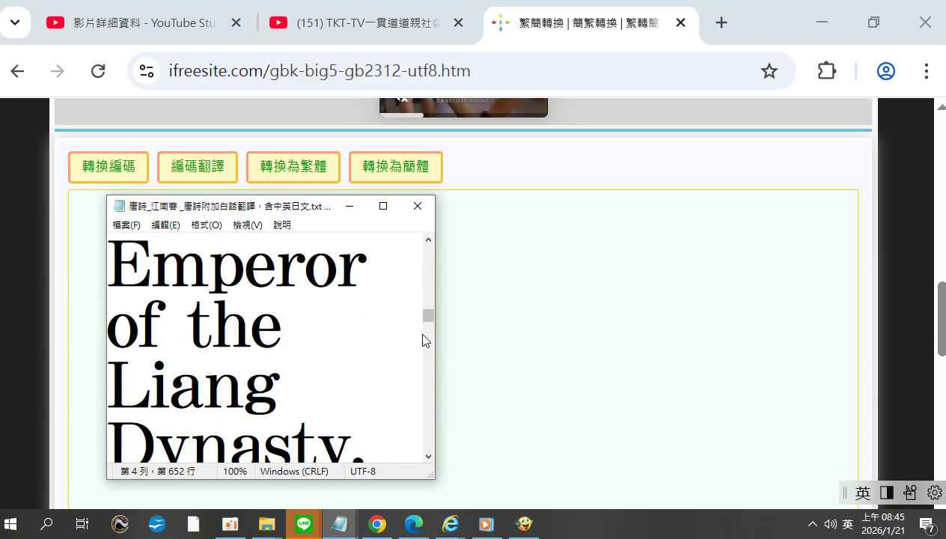
scroll(430, 292, up, 2)
scroll(430, 292, up, 6)
scroll(429, 292, up, 8)
scroll(428, 288, up, 6)
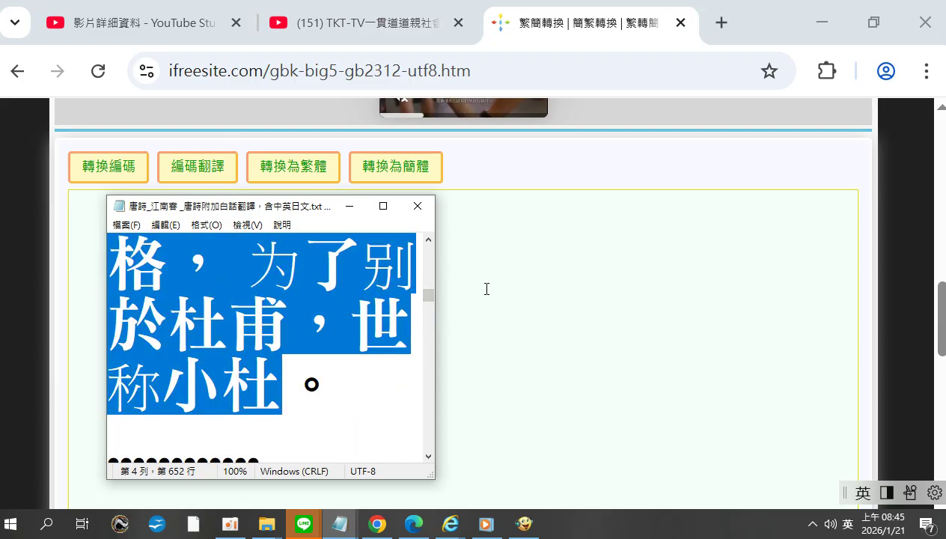
Copy the selected 江南春 passage again, leave the converter page's advertisement, and paste the passage into the empty text box
right_click(335, 293)
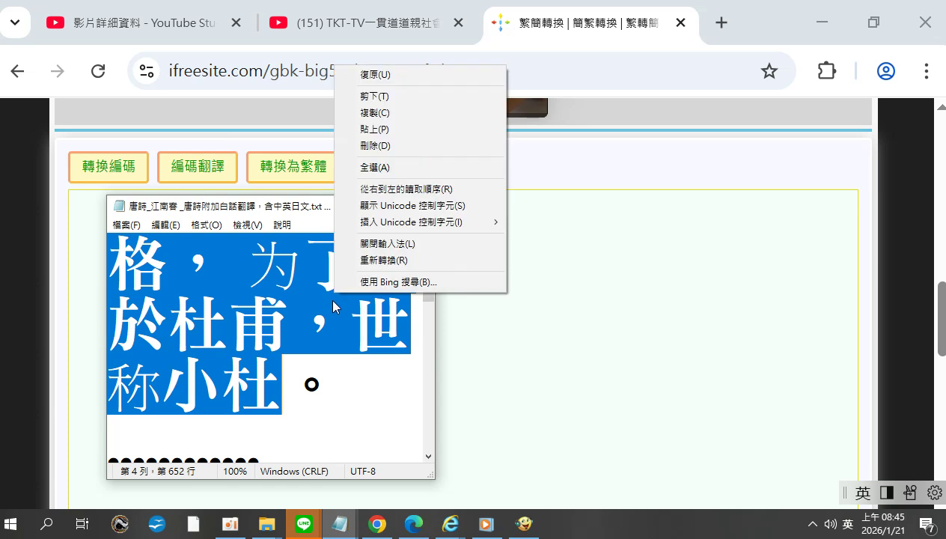
click(383, 112)
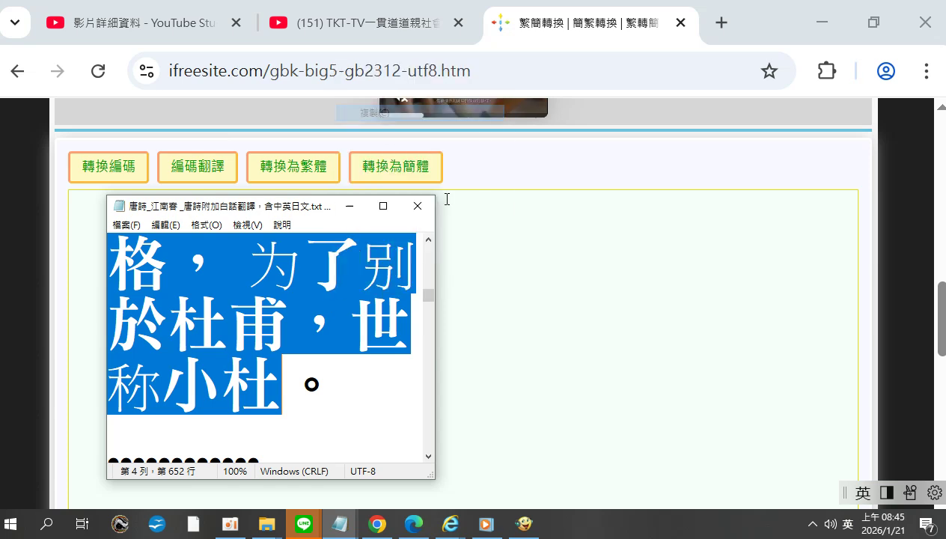
click(447, 199)
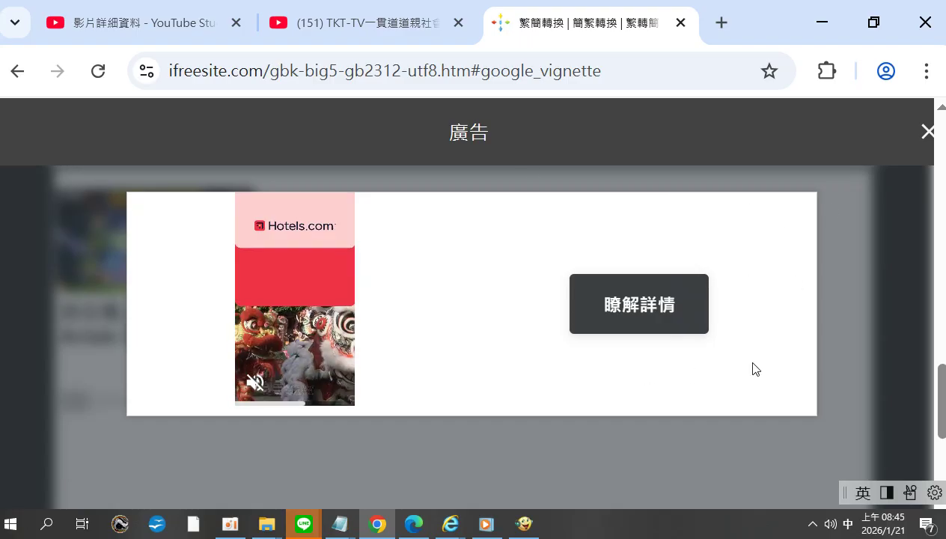
right_click(647, 438)
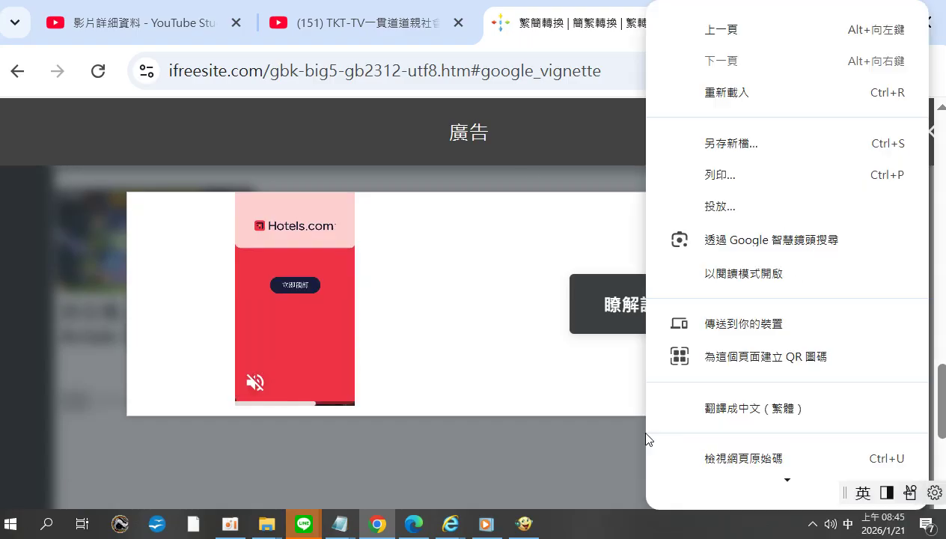
click(573, 432)
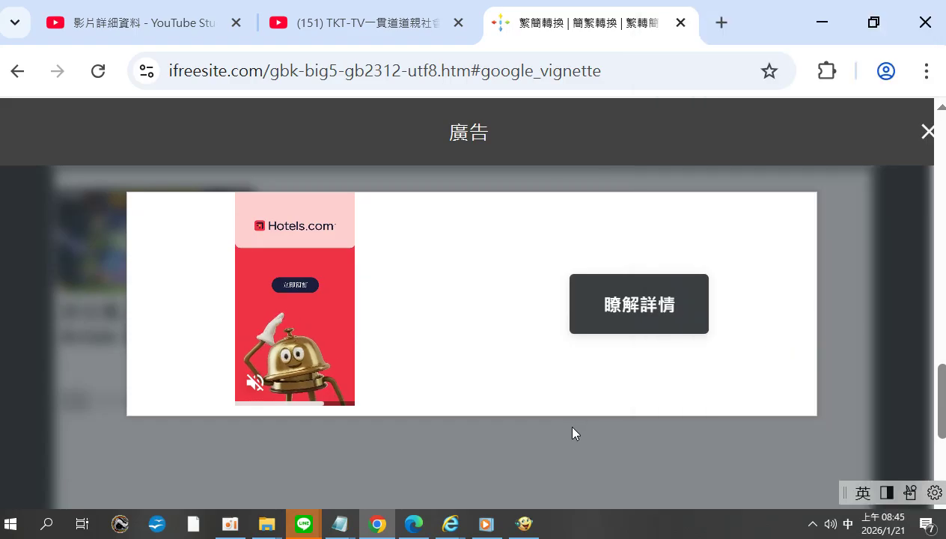
click(16, 74)
click(143, 231)
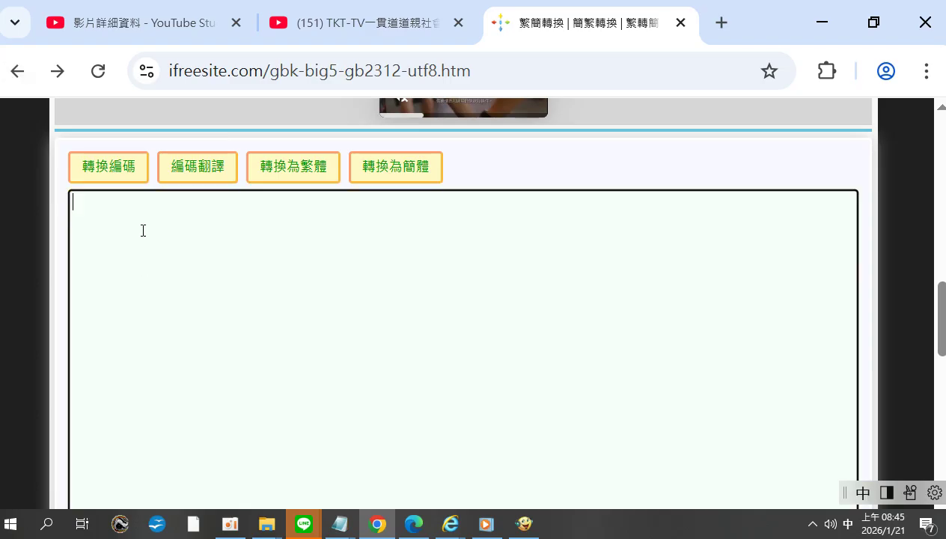
right_click(143, 230)
click(184, 276)
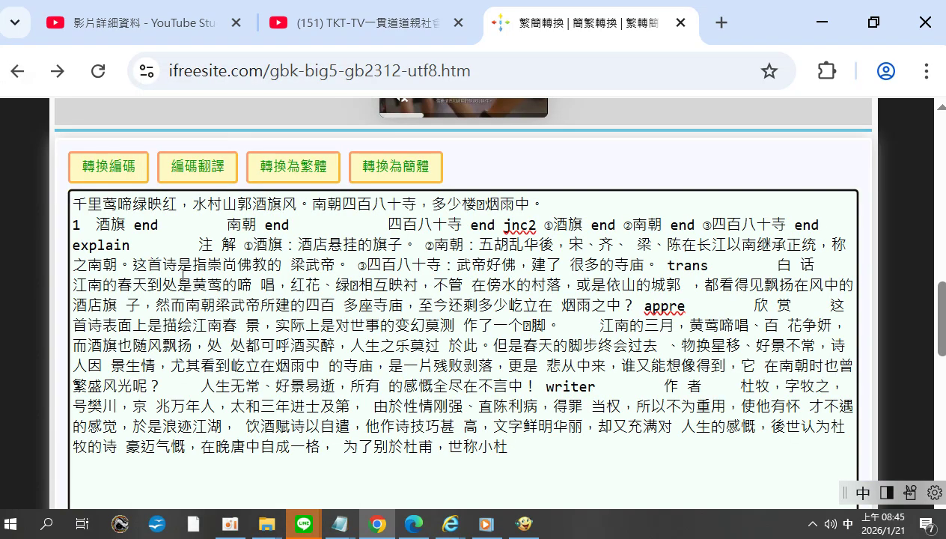
Convert the pasted text to Traditional Chinese and copy the entire converted result
click(288, 168)
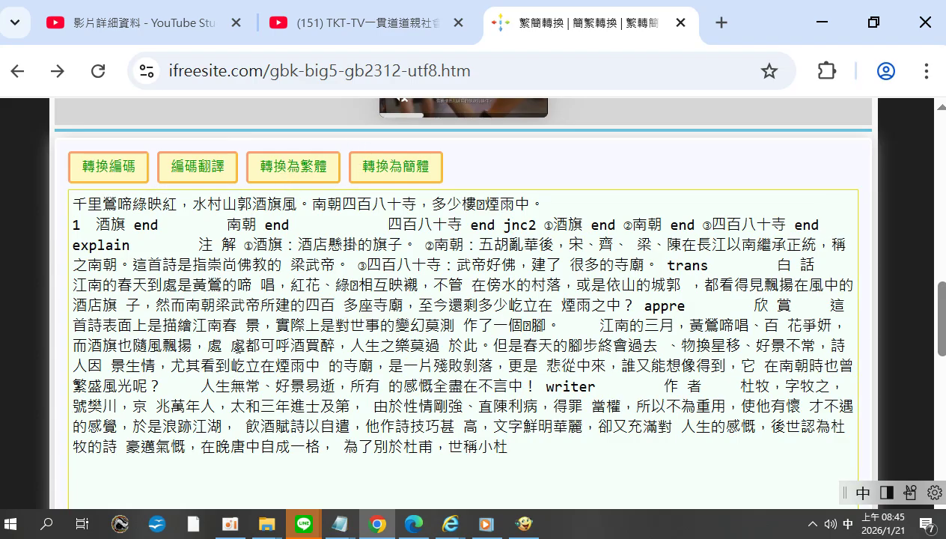
key(ctrl+a)
right_click(232, 284)
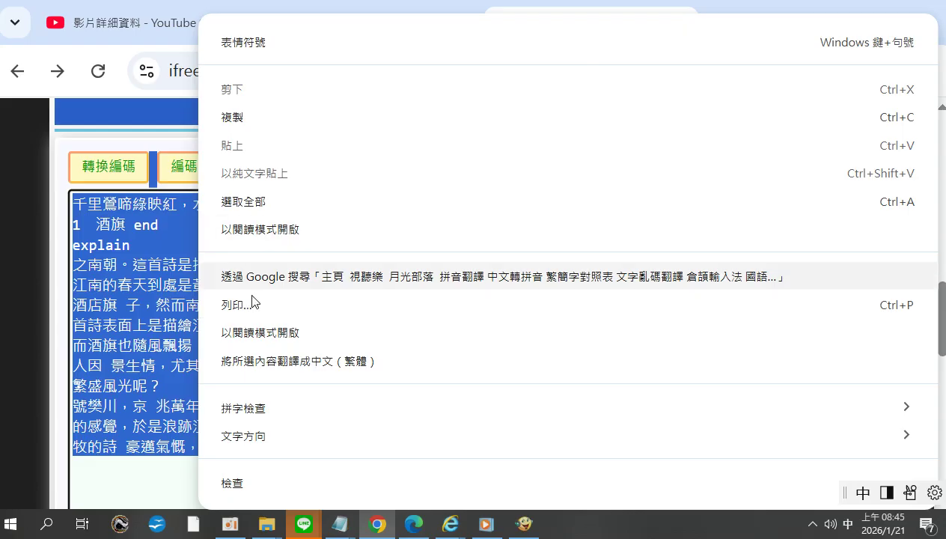
click(228, 123)
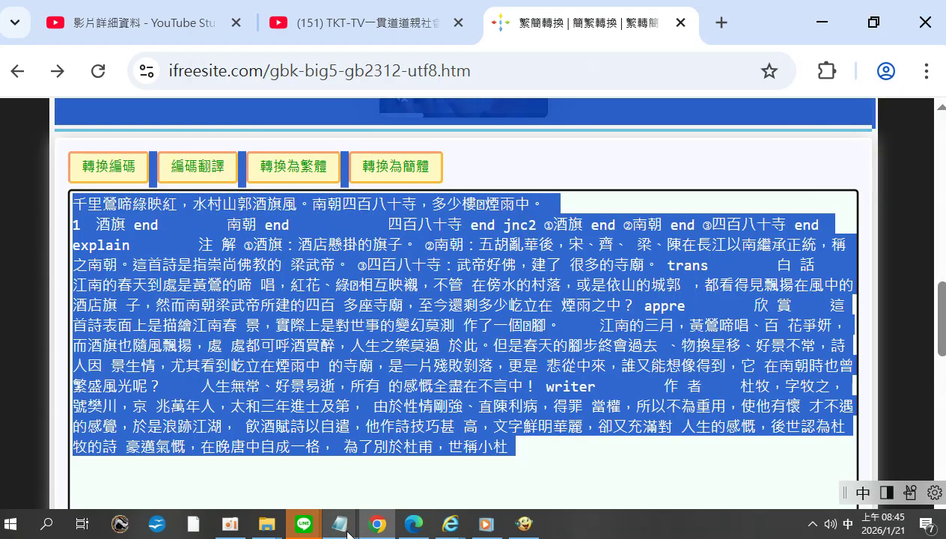
Switch to the 江南春 text file in Notepad and paste the copied Traditional text on the blank line beneath the title
mouse_move(347, 533)
click(499, 449)
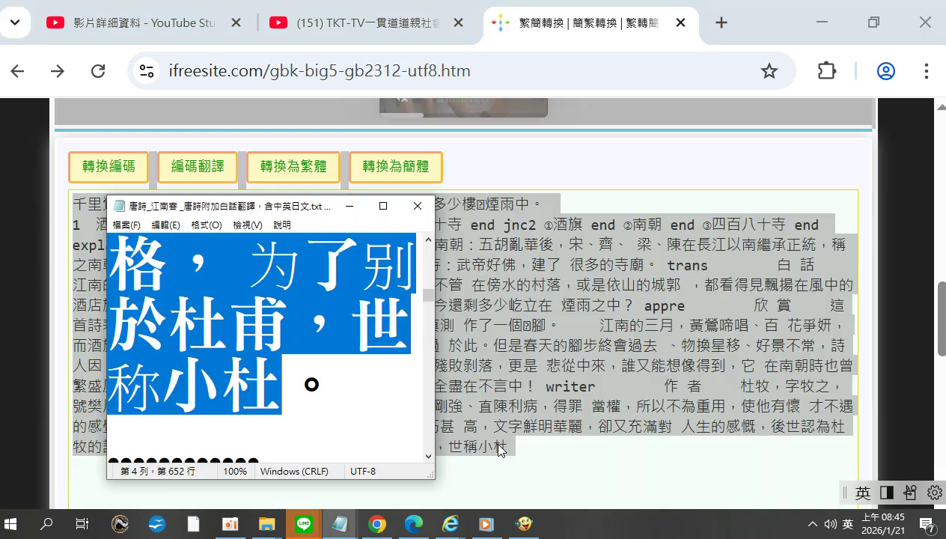
scroll(432, 282, up, 1)
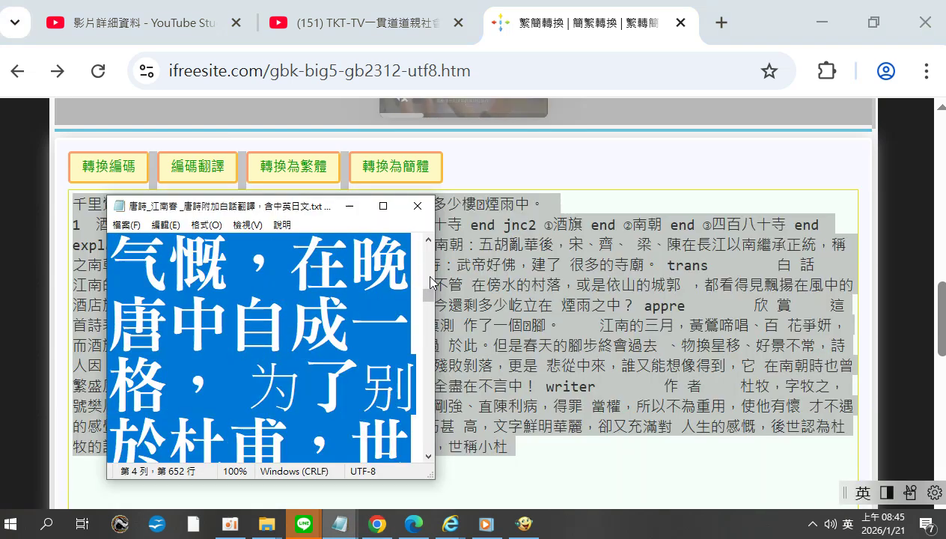
scroll(432, 282, up, 5)
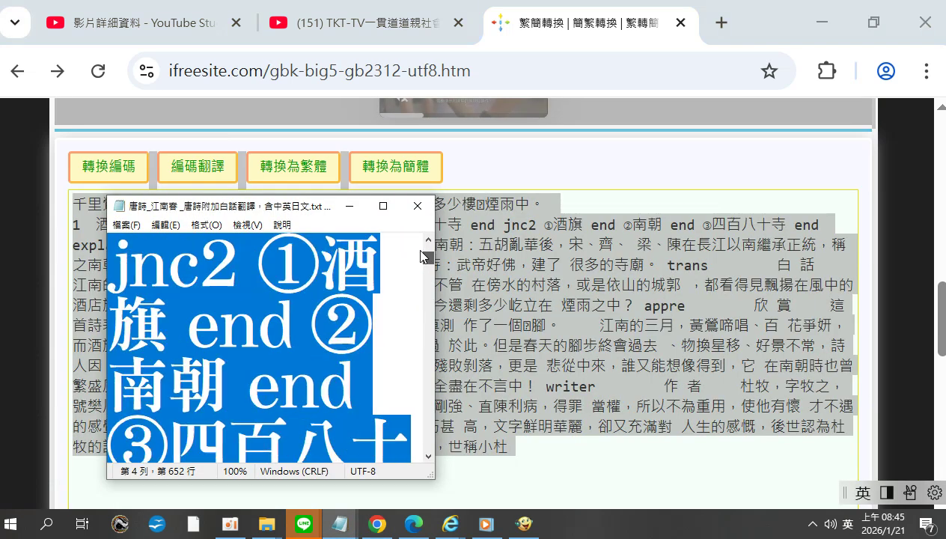
drag(424, 257, 425, 249)
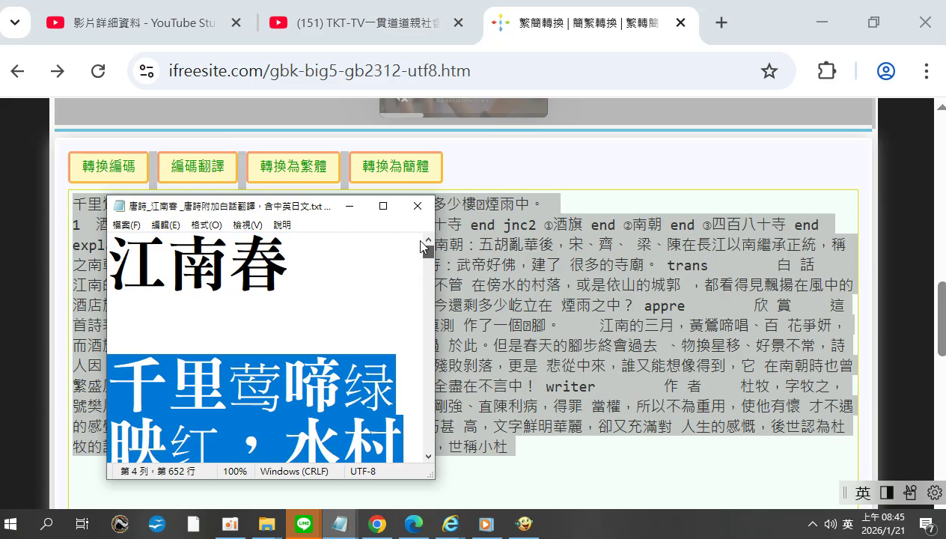
click(195, 320)
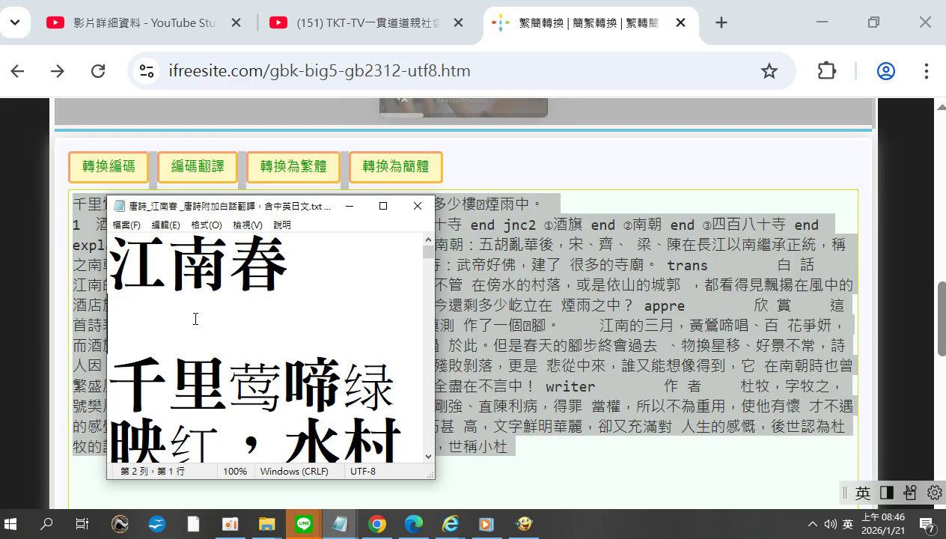
key(ctrl+v)
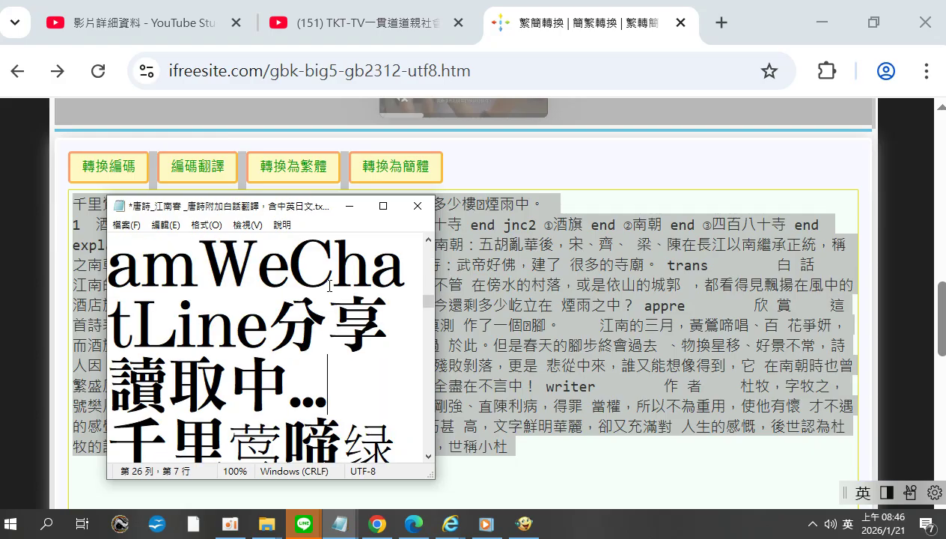
Delete the pasted web-page text after 世稱小杜, from 複製 Ctrl+A through 讀取中..., and put a row of 17 dots in its place
key(shift+Up)
key(shift+Up)
key(shift+Up)
key(shift+Up)
key(shift+Up)
key(shift+Up)
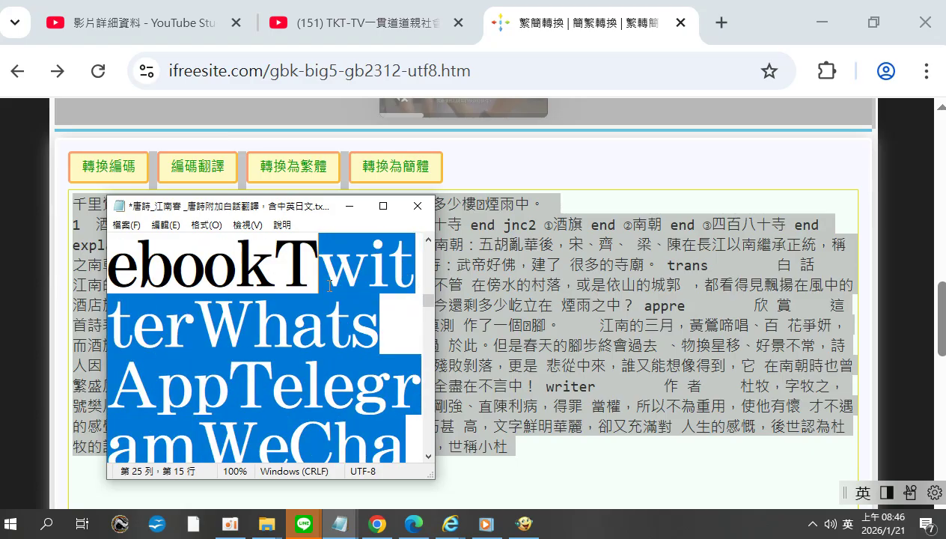
key(shift+Up)
key(shift+Up)
key(shift+Up)
key(shift+Up)
key(shift+Up)
key(shift+Up)
key(shift+Up)
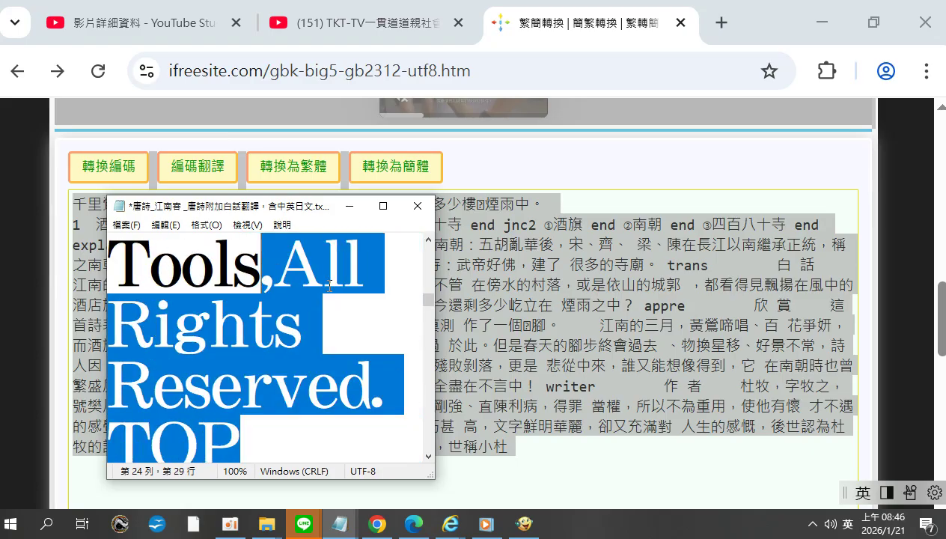
key(shift+Up)
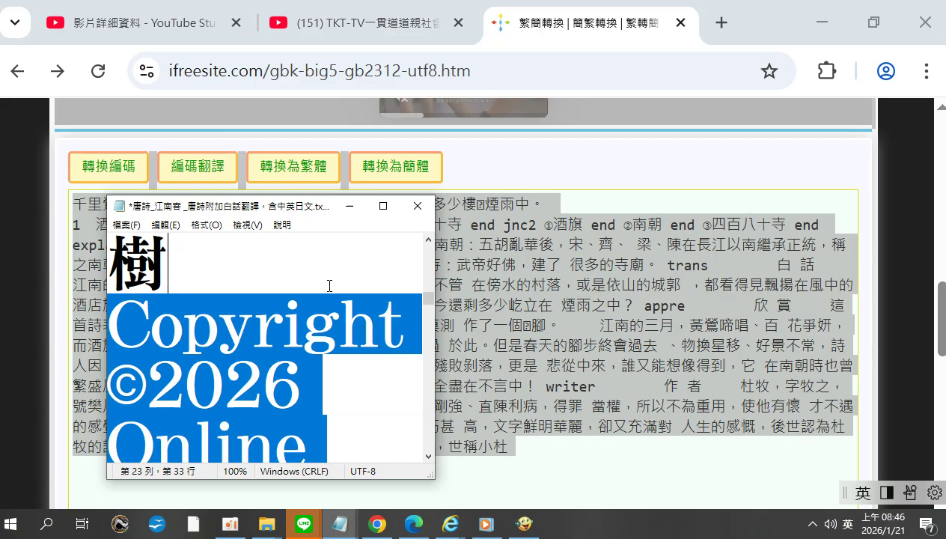
key(shift+Up)
key(shift+Up)
key(shift+Up)
key(shift+Up)
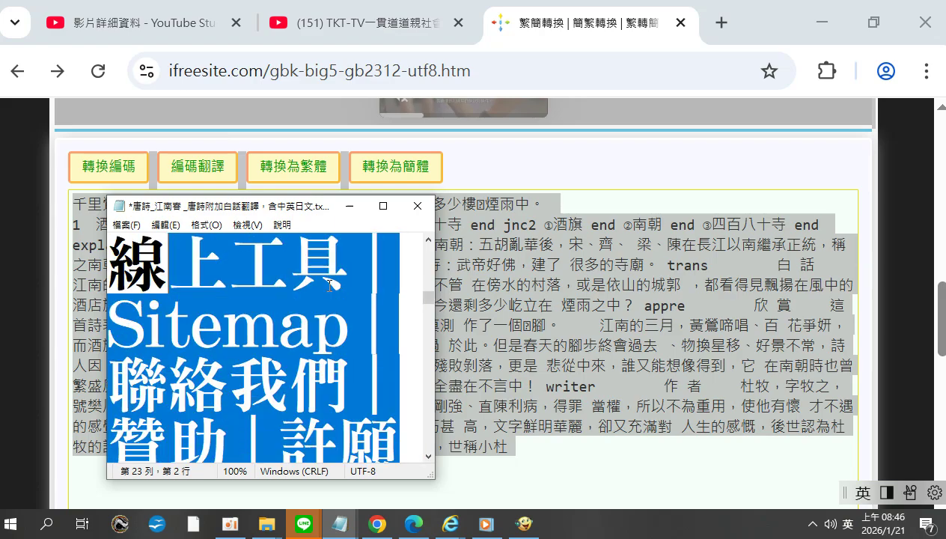
key(shift+Up)
key(shift+Up)
key(shift+Up)
key(shift+Up)
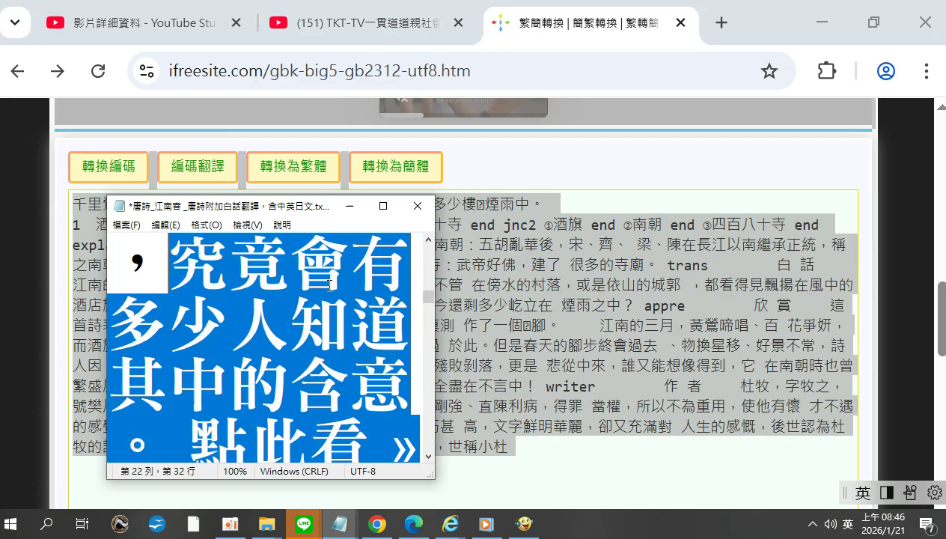
key(shift+Up)
key(shift+Up)
key(shift+Up)
key(shift+Up)
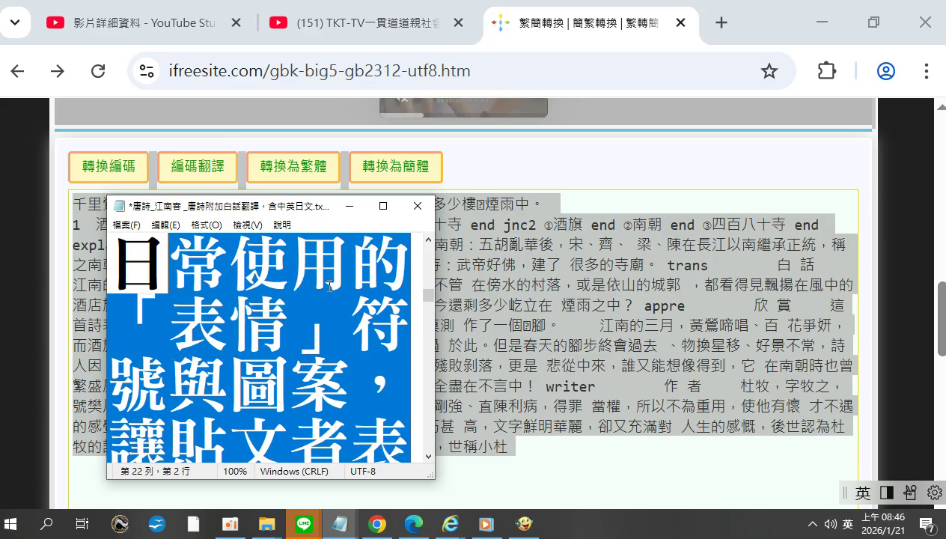
key(shift+Home)
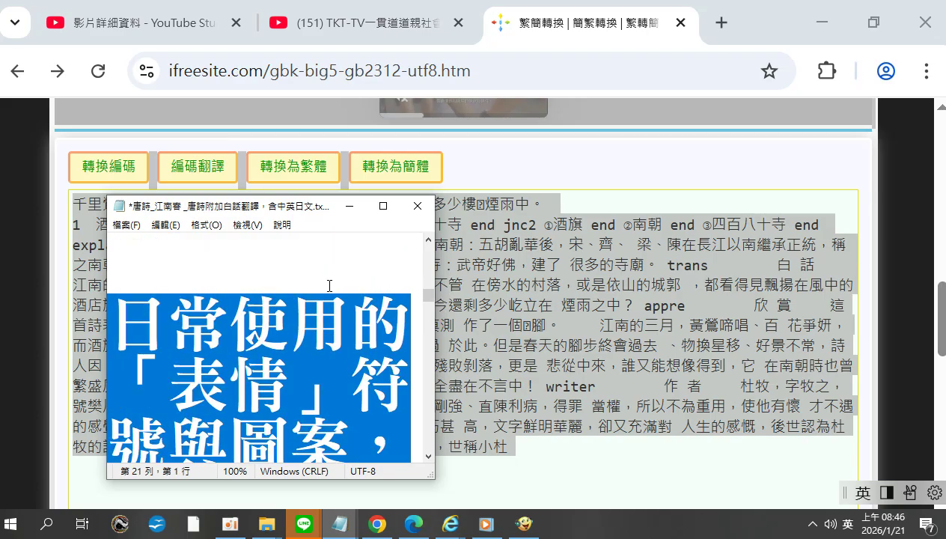
key(shift+Up)
key(shift+Up)
key(shift+Up)
key(shift+Up)
key(shift+Up)
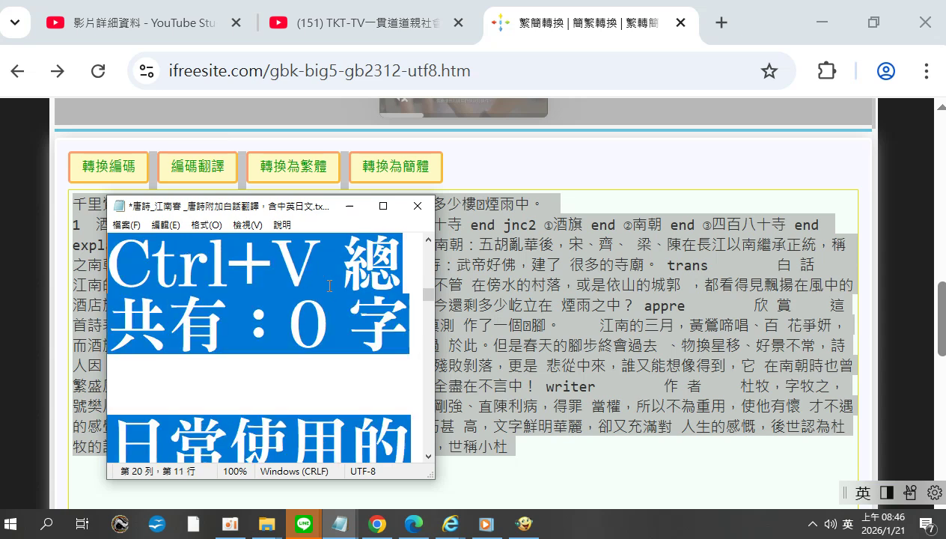
key(shift+Down)
key(shift+Down)
key(shift+Down)
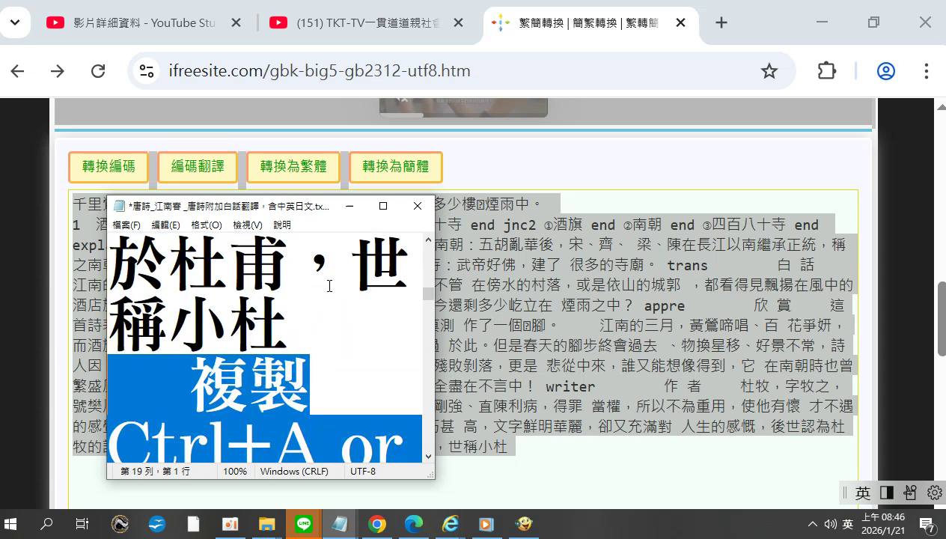
key(Delete)
text(.....)
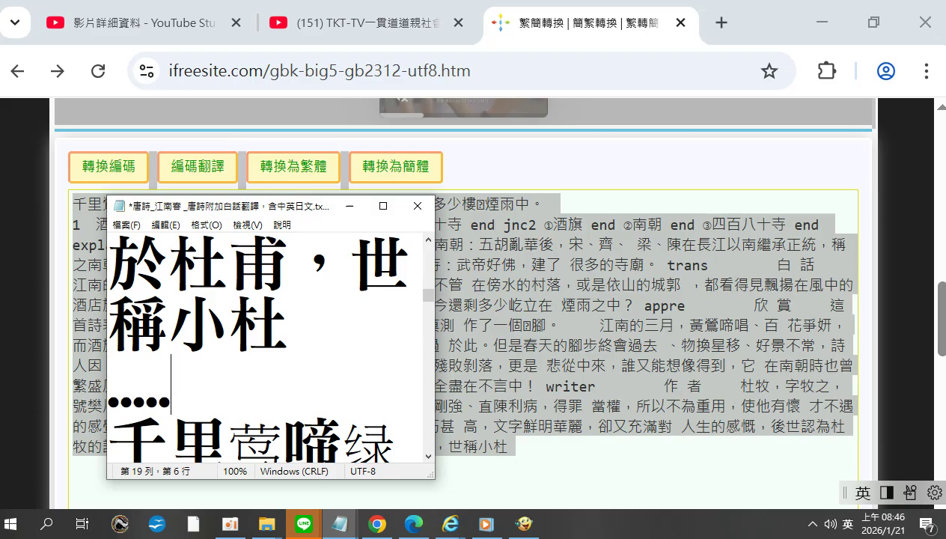
text(............)
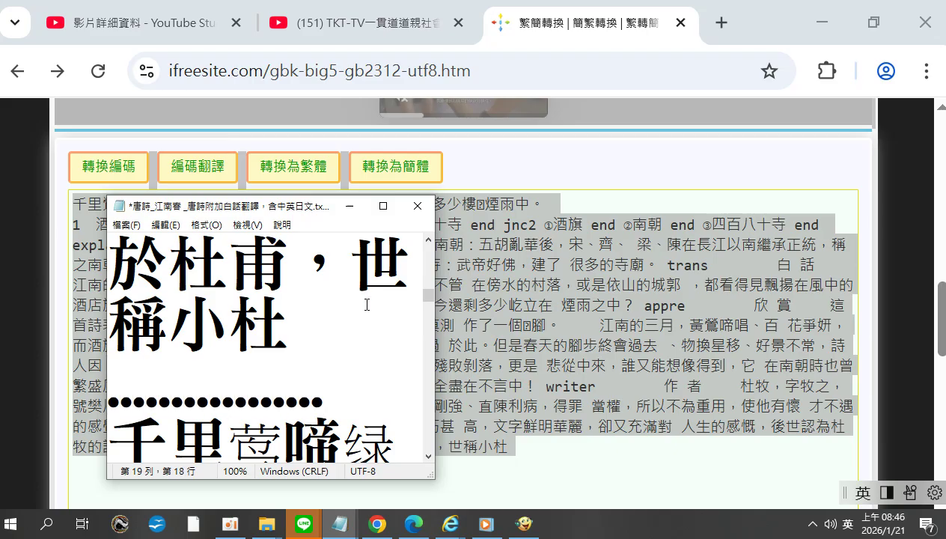
Punctuate the end of the converted passage after 世稱小杜 with a comma and 。, removing the stray <<>": symbols
click(329, 334)
text(>)
key(BackSpace)
text(,)
key(period)
key(BackSpace)
key(shift)
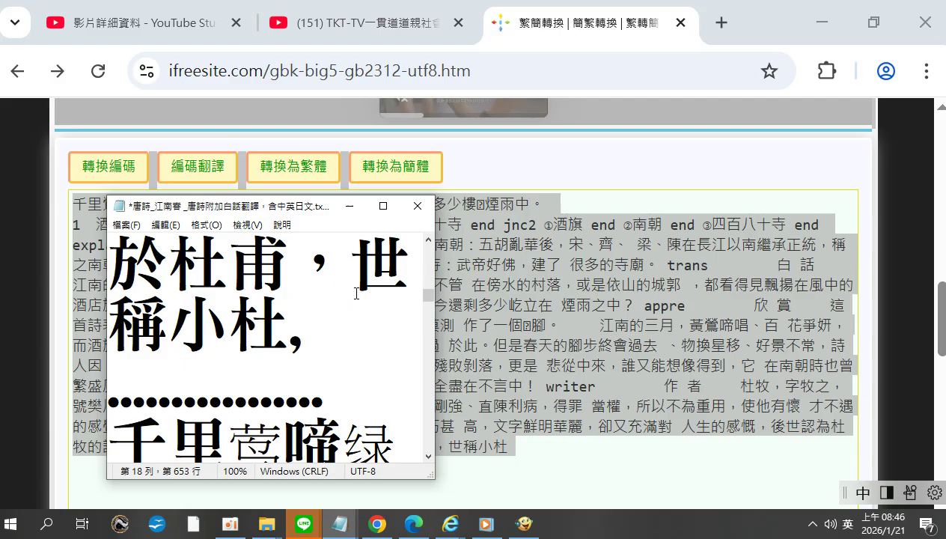
key(period)
key(comma)
text(<<>)
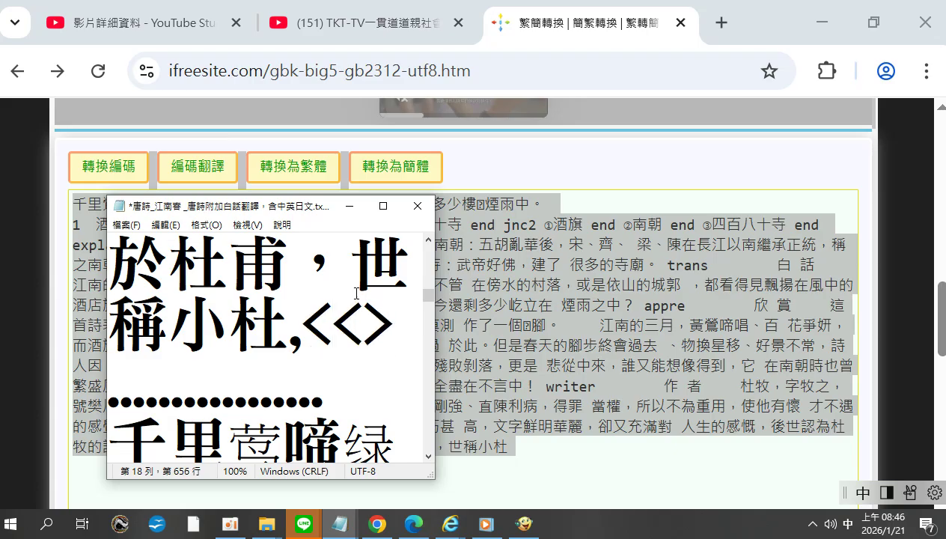
text(":)
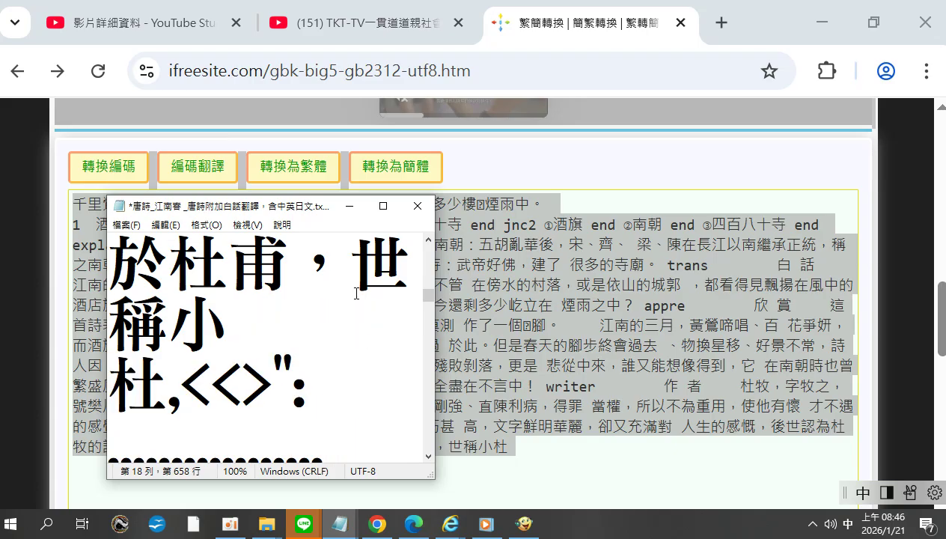
key(BackSpace)
key(BackSpace)
key(BackSpace)
key(BackSpace)
key(BackSpace)
key(BackSpace)
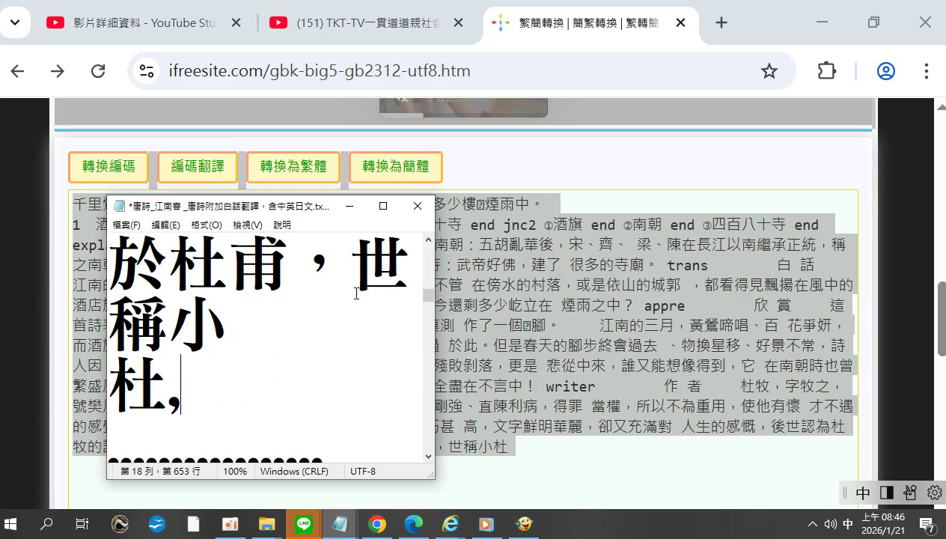
text(。)
Delete the pasted web-page text between the title 江南春 and the poem, from 主頁 through 自由轉換!!, along with the extra blank line
key(ctrl+Home)
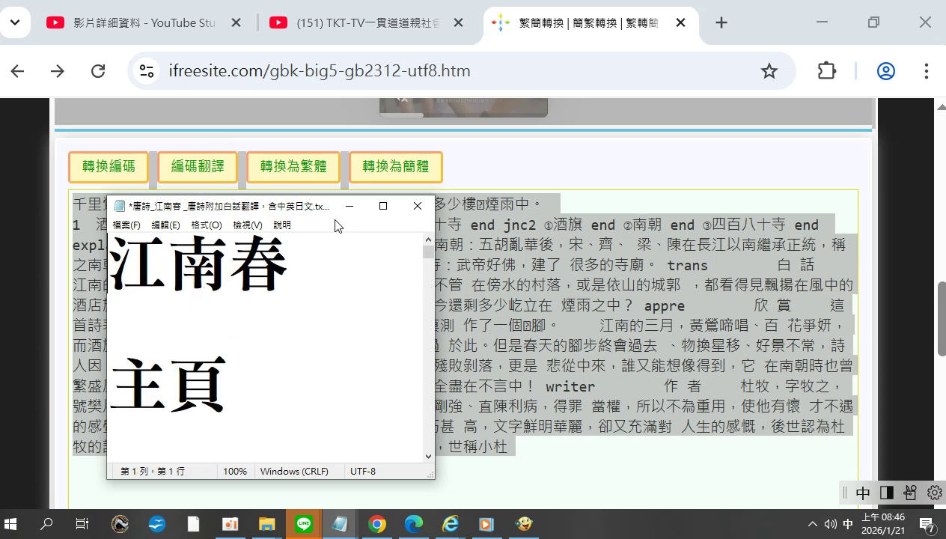
key(shift)
click(265, 391)
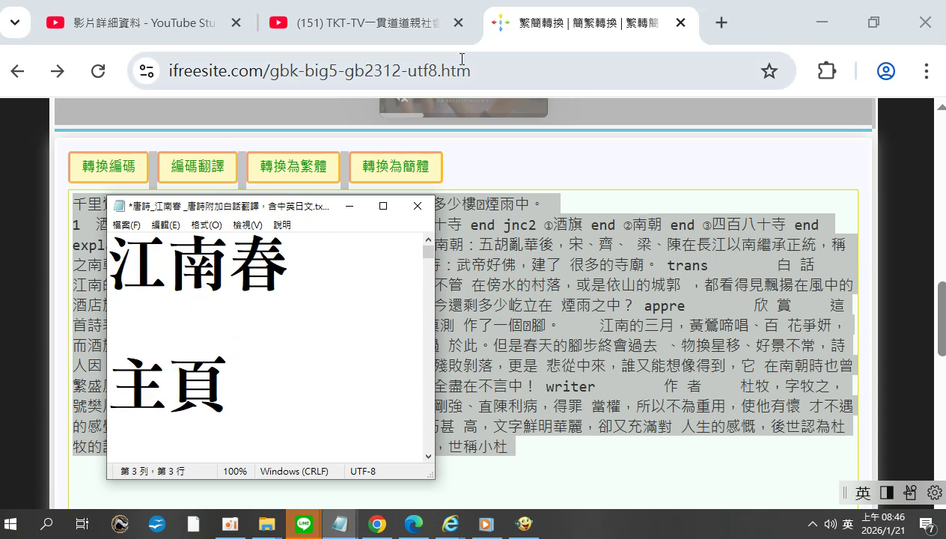
key(Down)
key(Down)
key(Down)
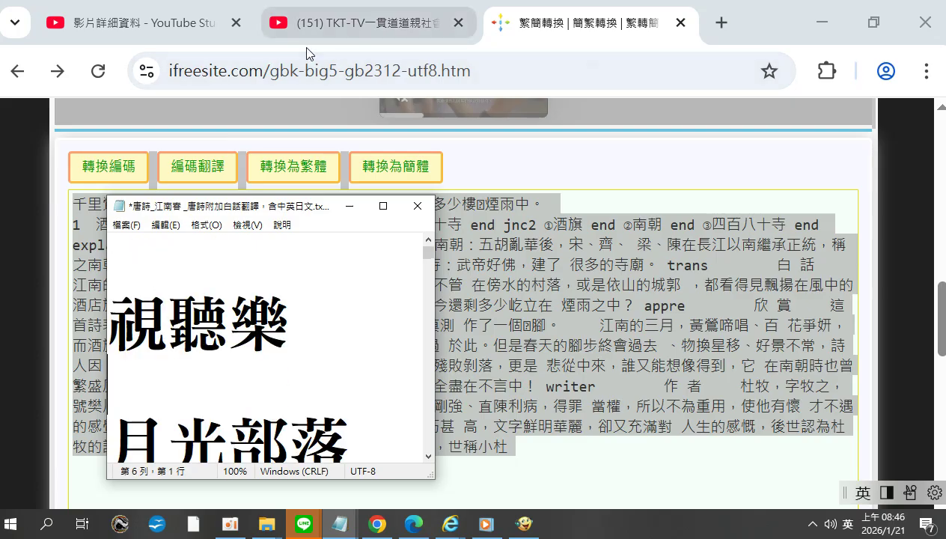
key(Up)
key(Up)
key(Return)
key(Up)
key(Up)
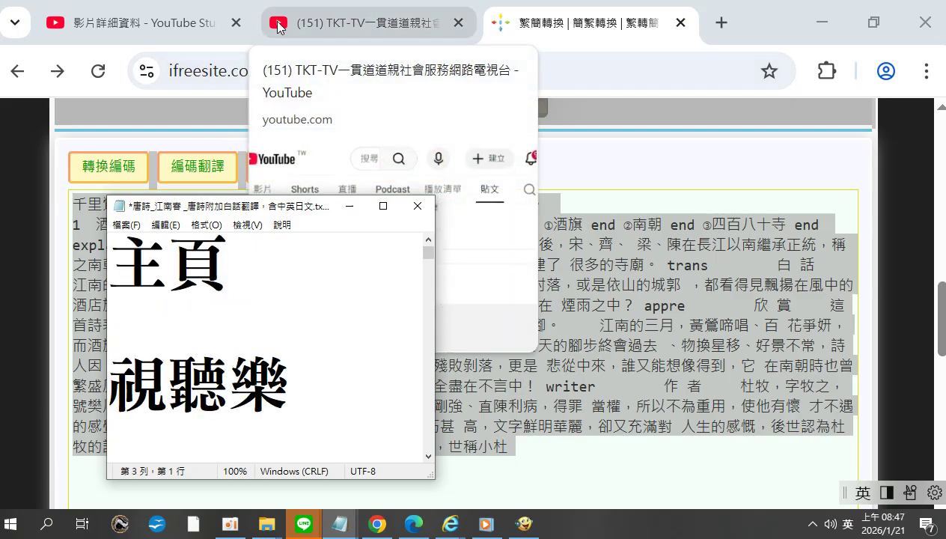
key(shift+Down)
key(shift+Down)
key(shift+Down)
key(shift+Down)
key(shift+Down)
key(shift+Down)
key(shift+Down)
key(shift+Down)
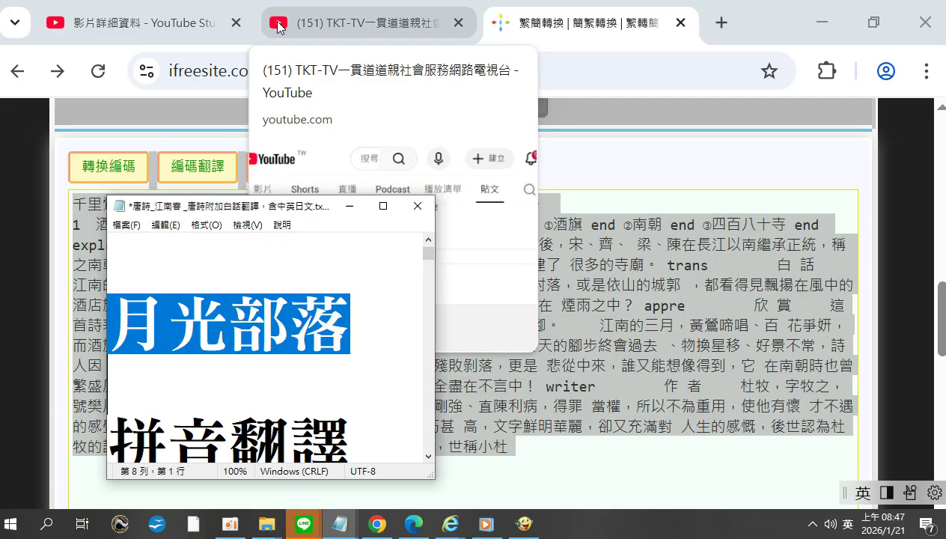
key(shift+Down)
key(shift+Down)
key(shift+Down)
key(shift+Down)
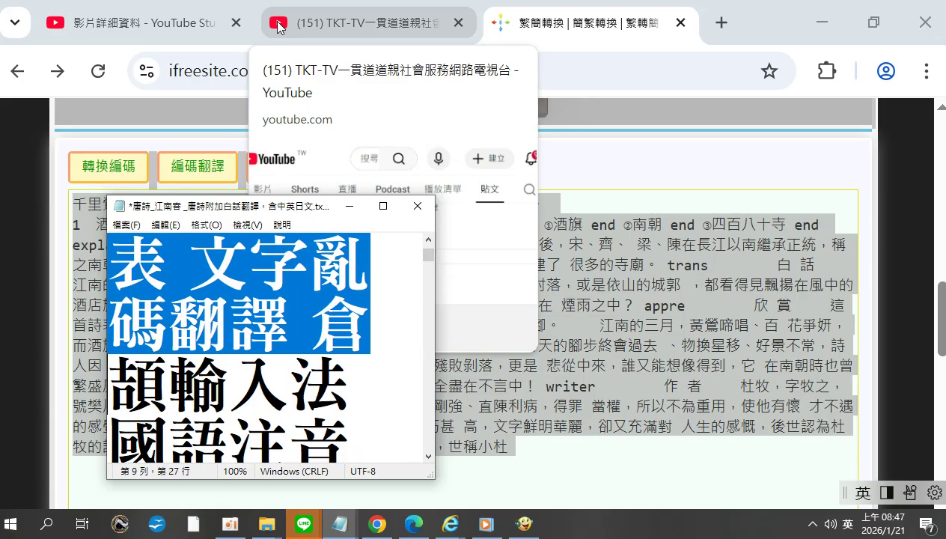
key(shift+Up)
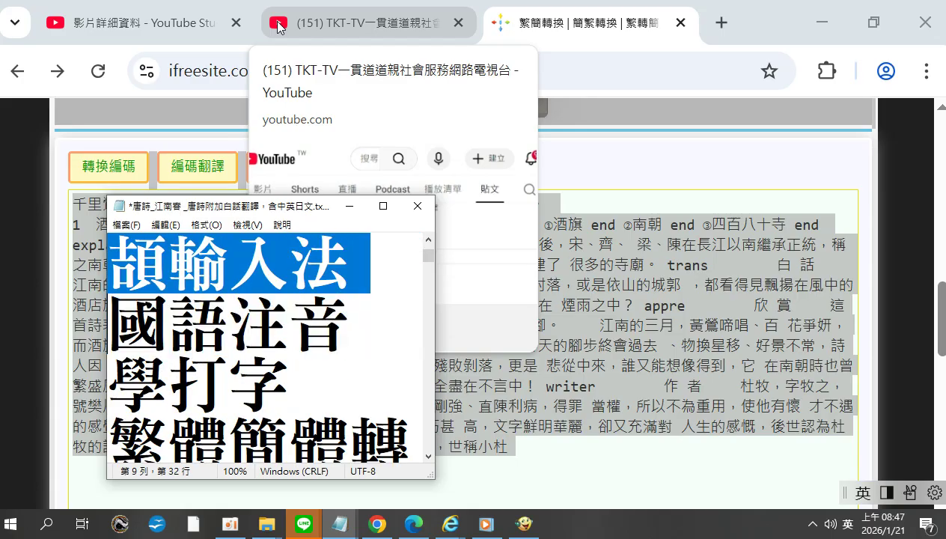
key(Up)
key(Up)
key(Up)
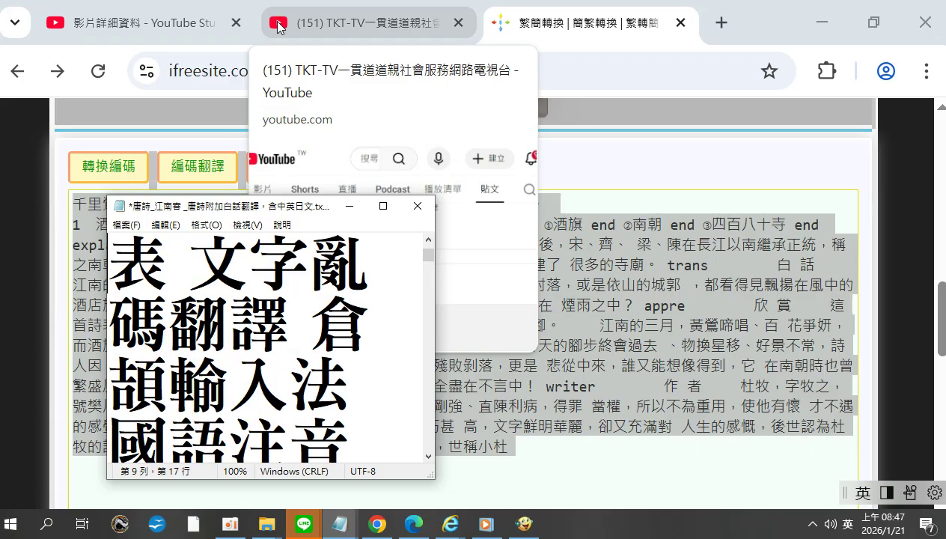
key(shift+Down)
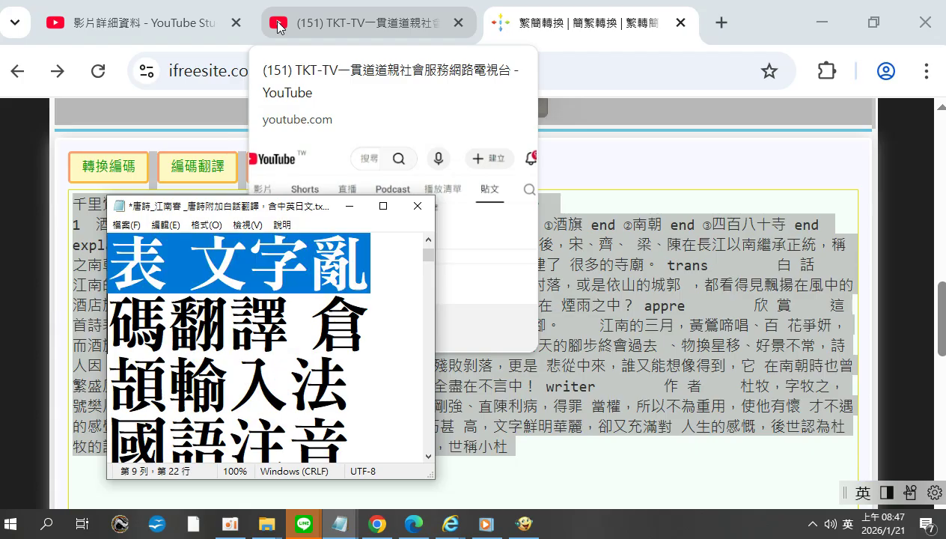
key(shift+Down)
key(shift+Down)
key(shift+Down)
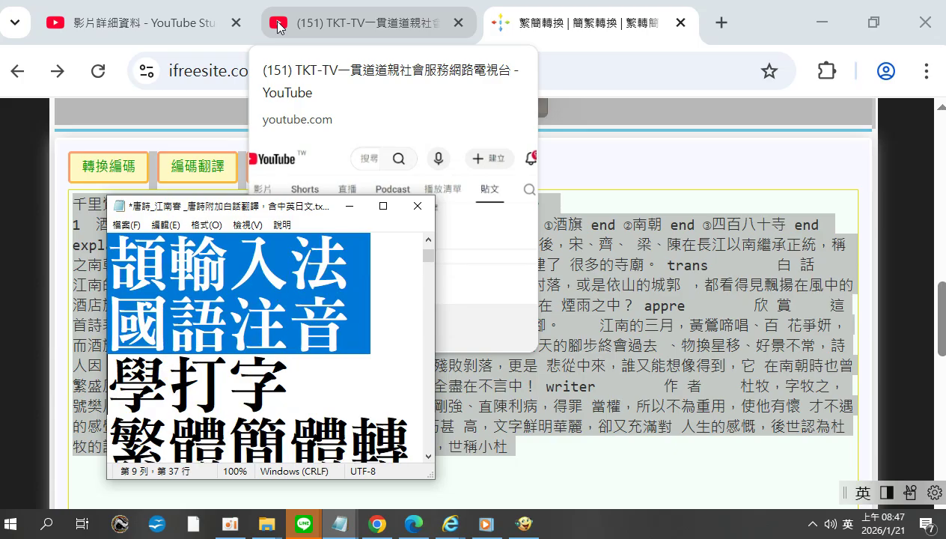
key(shift+Down)
key(shift+Down)
key(shift+Down)
key(shift+Down)
key(shift+Down)
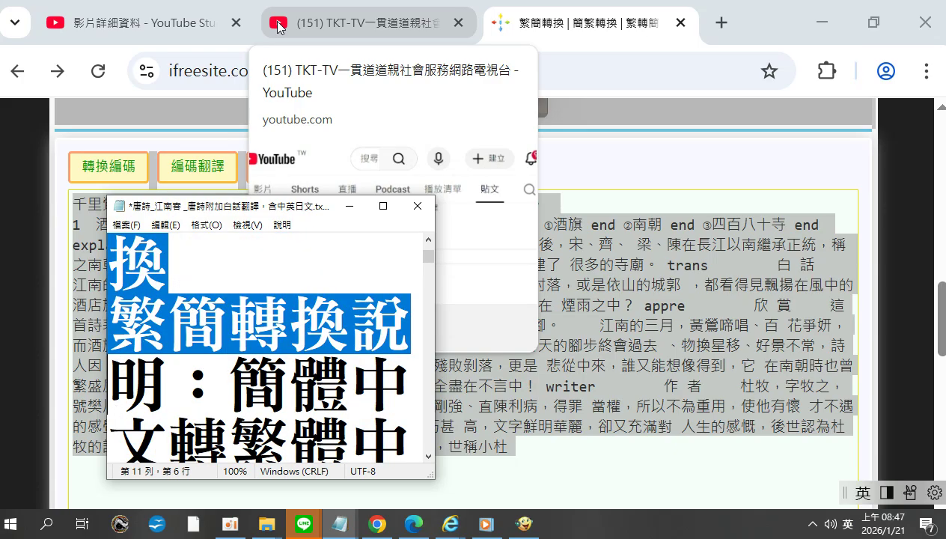
key(Up)
key(shift+Up)
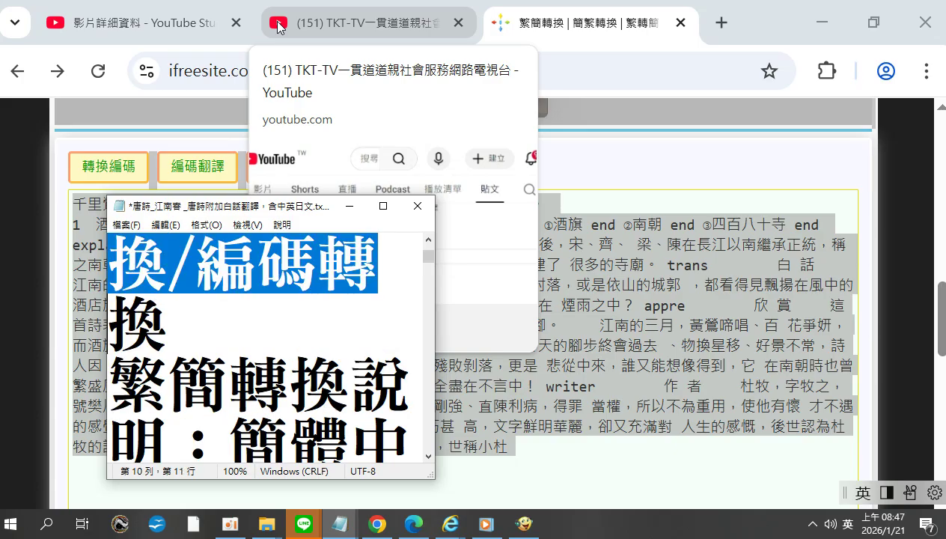
key(shift+Down)
key(shift+Down)
key(shift+Down)
key(shift+Down)
key(shift+Down)
key(shift+Down)
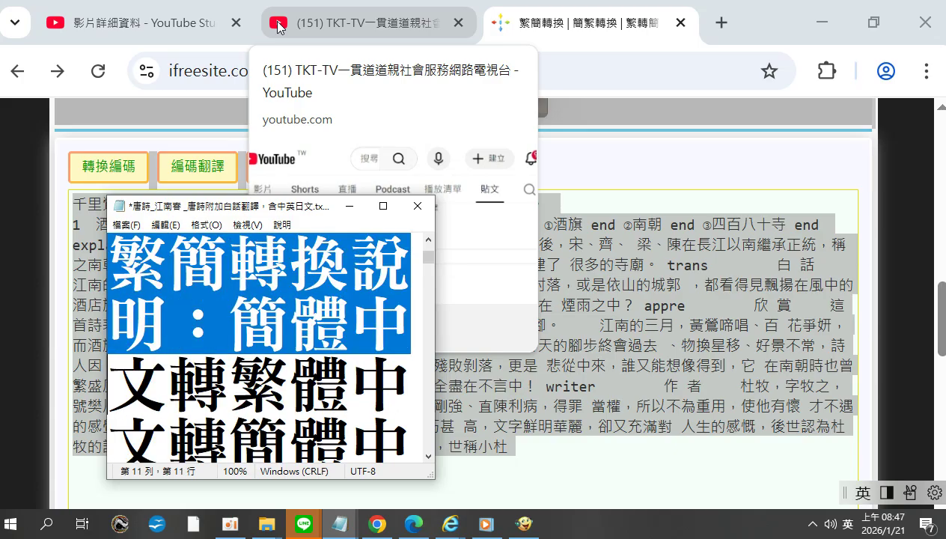
key(shift+Down)
key(shift+Down)
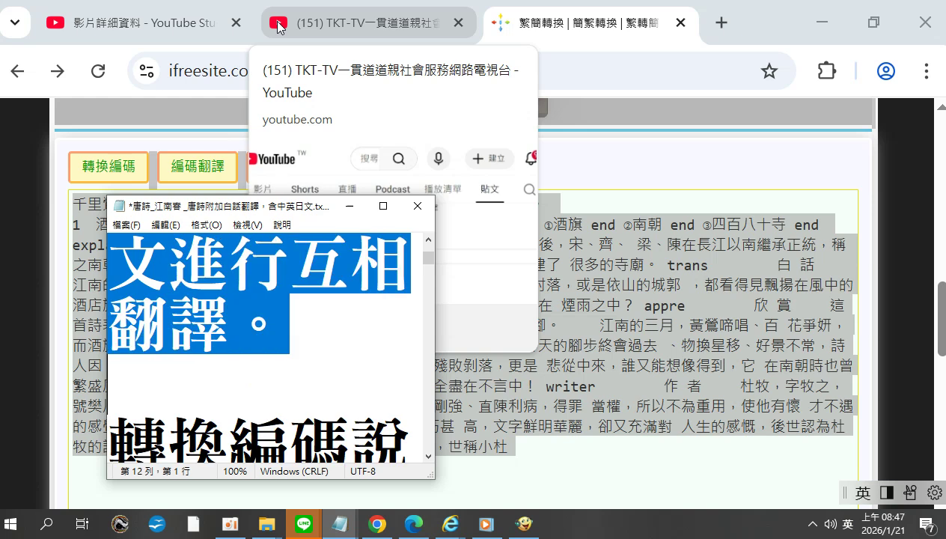
key(Right)
key(Left)
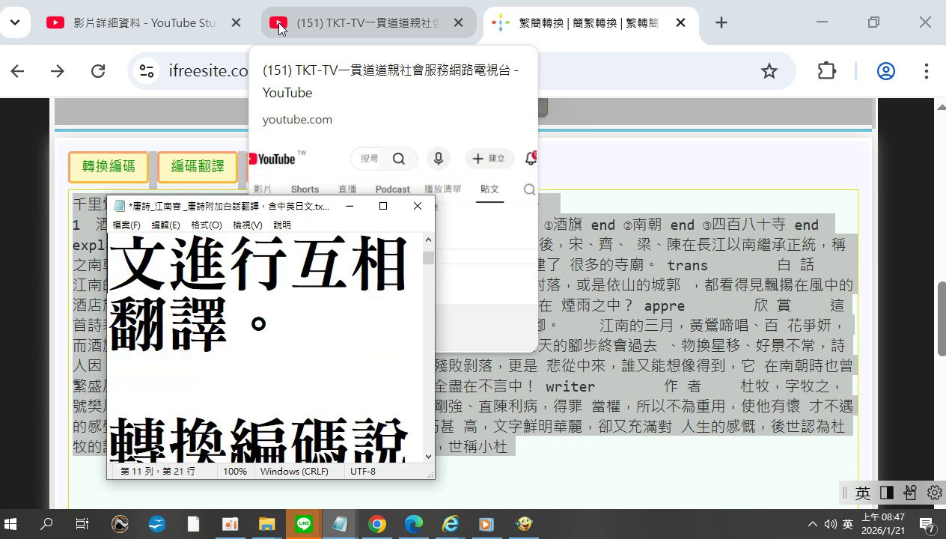
key(Up)
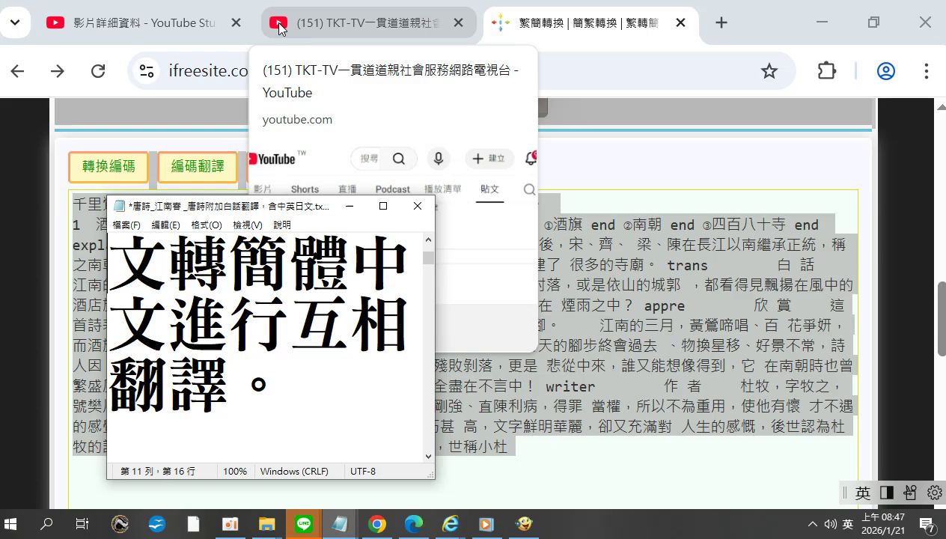
key(Up)
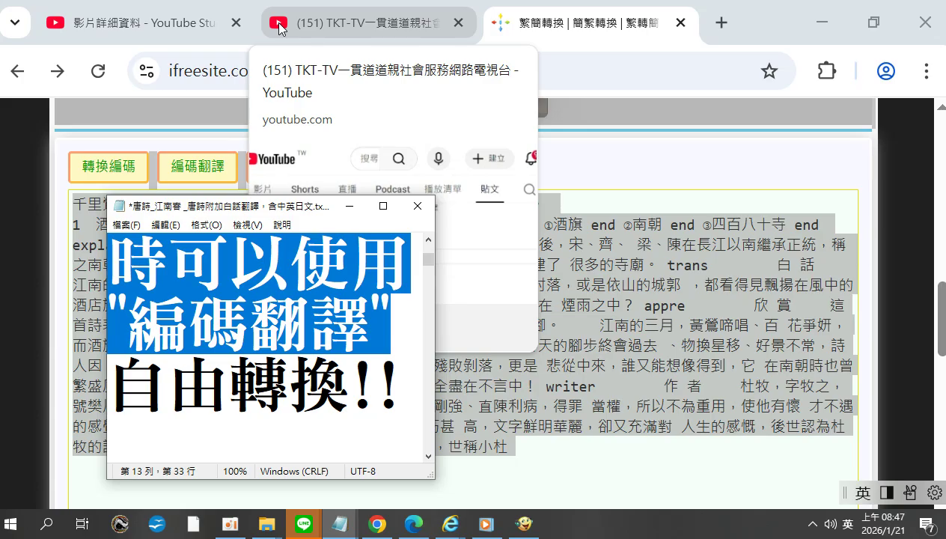
key(ctrl+Left)
key(ctrl+Left)
key(ctrl+Left)
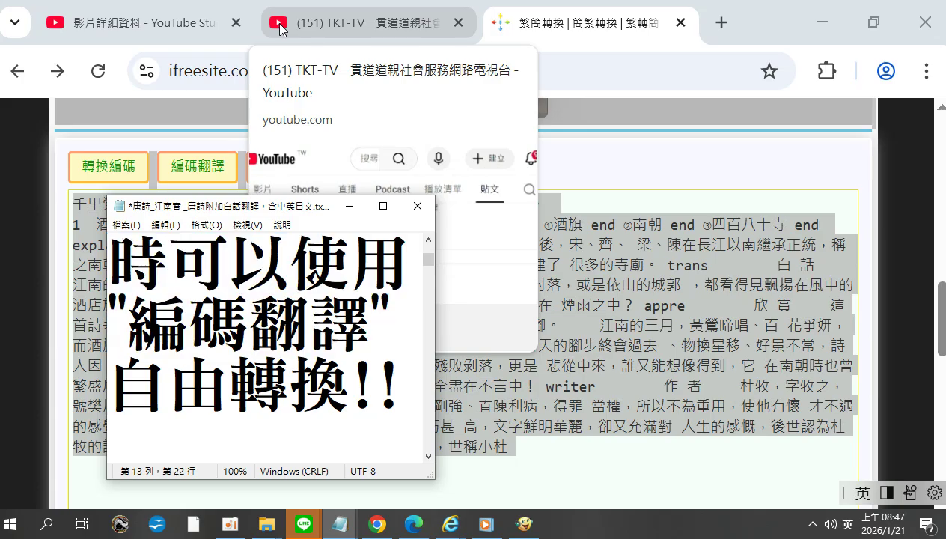
key(shift+Right)
key(shift+Right)
key(shift+Right)
key(shift+Right)
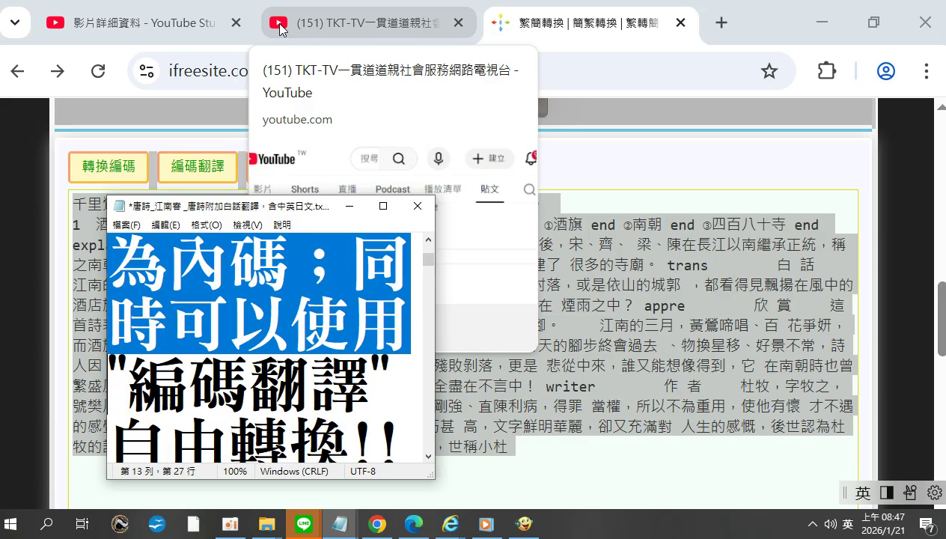
key(ctrl+shift+Right)
key(ctrl+shift+Right)
key(ctrl+shift+Right)
key(ctrl+shift+Right)
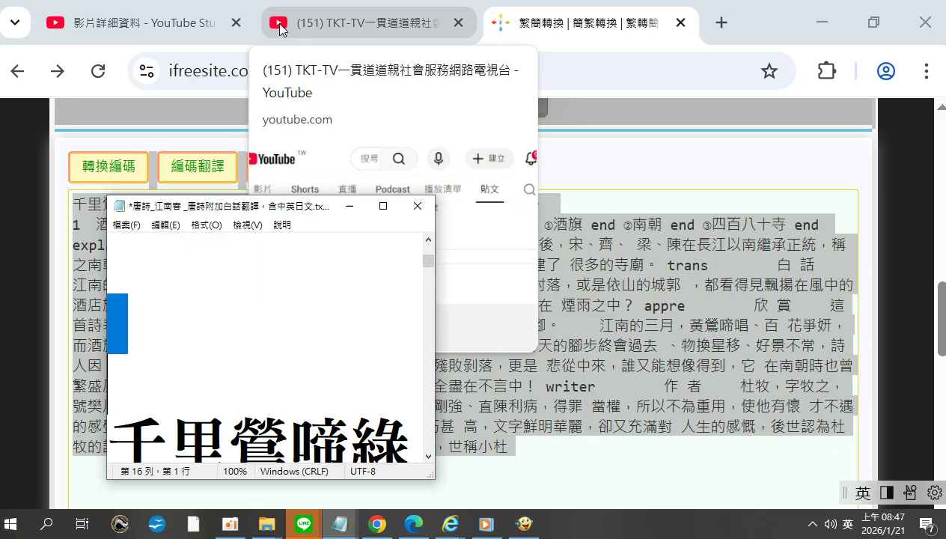
key(Delete)
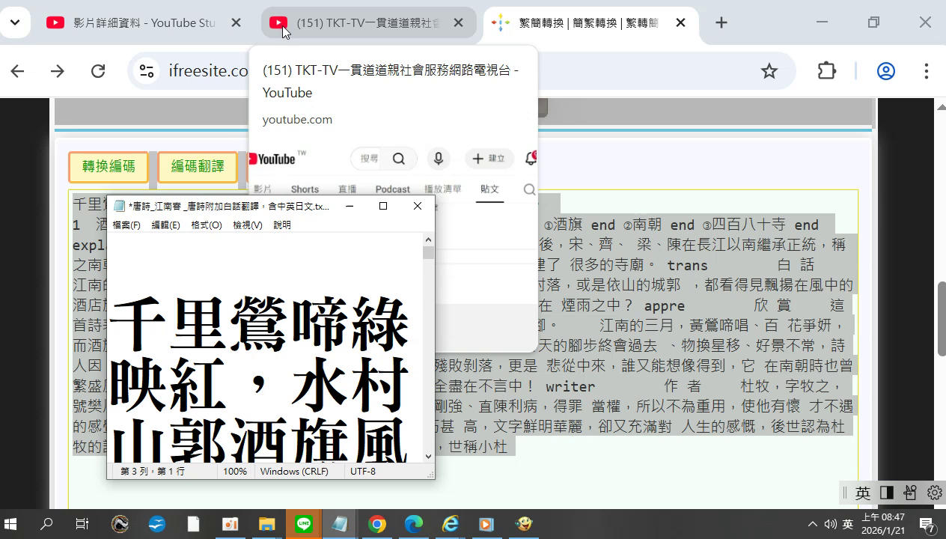
key(Up)
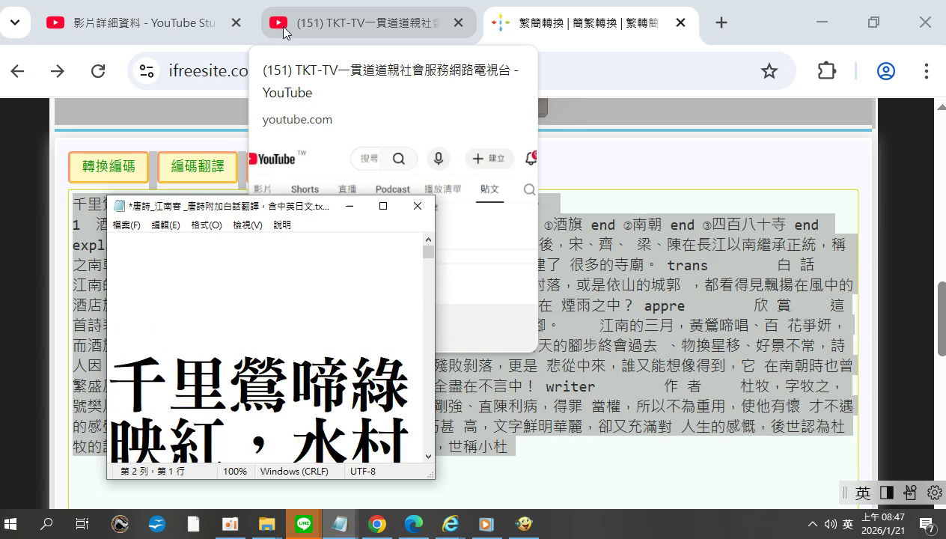
key(BackSpace)
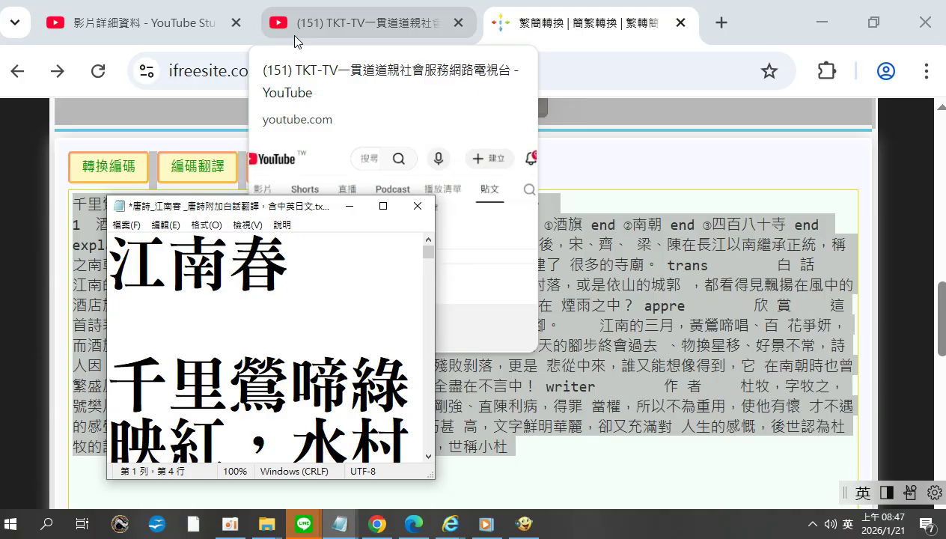
Save the edited 江南春 text file and select its title 江南春
key(shift+Left)
key(shift+Left)
key(shift+Left)
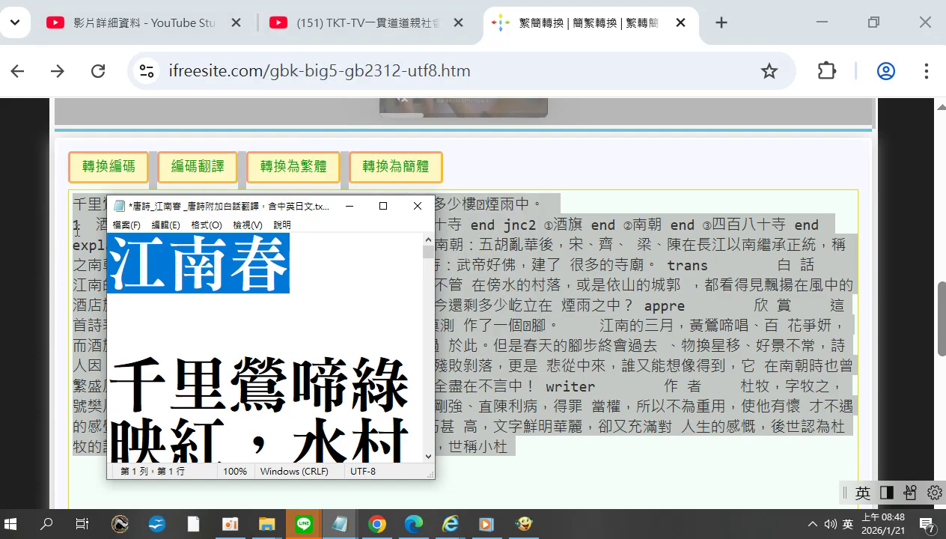
click(125, 225)
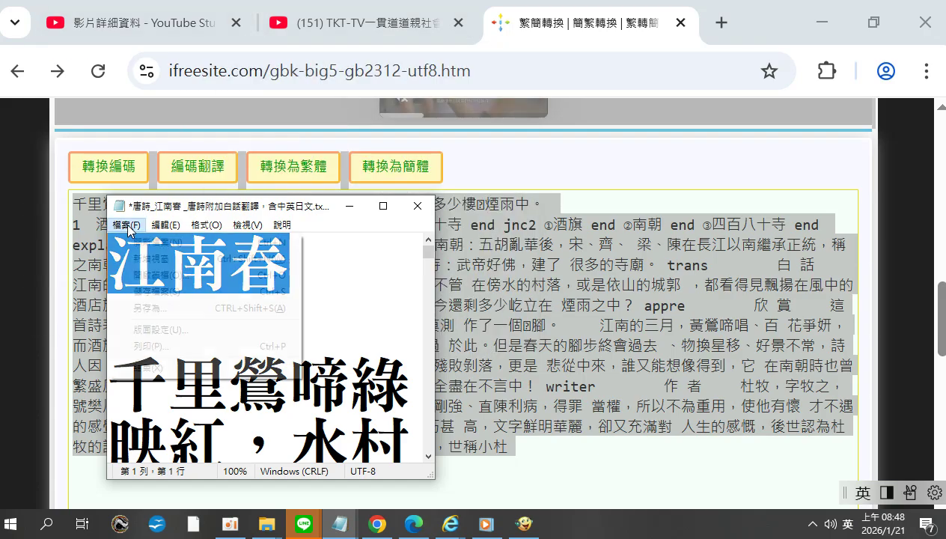
click(147, 291)
double_click(179, 264)
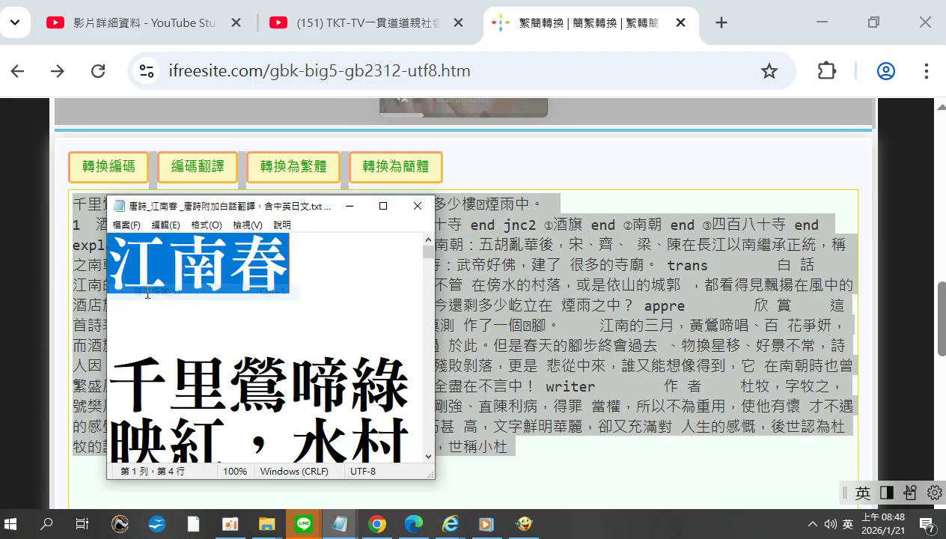
right_click(80, 222)
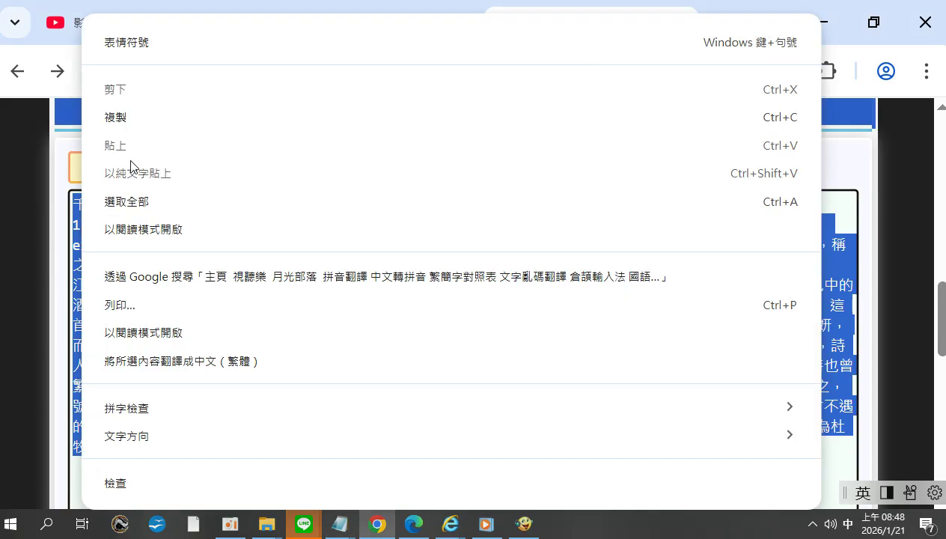
right_click(74, 235)
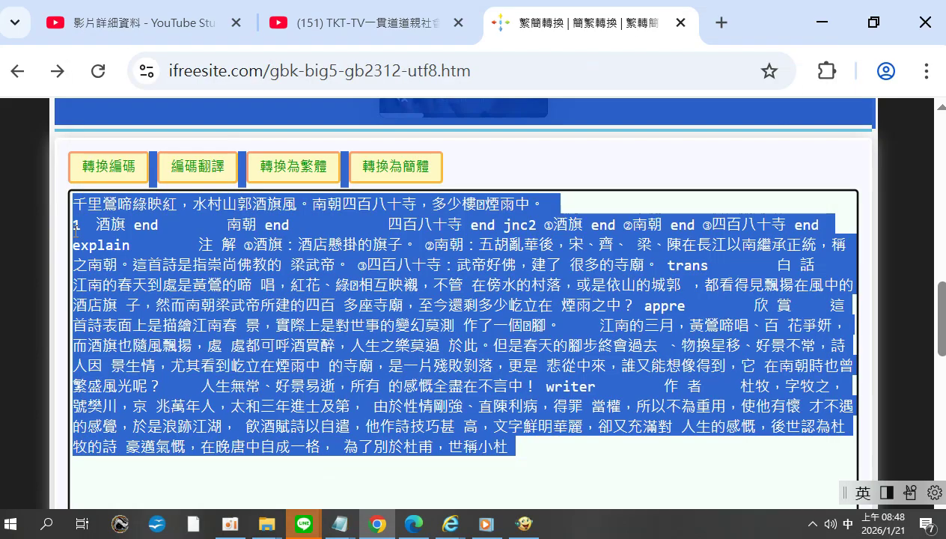
right_click(75, 235)
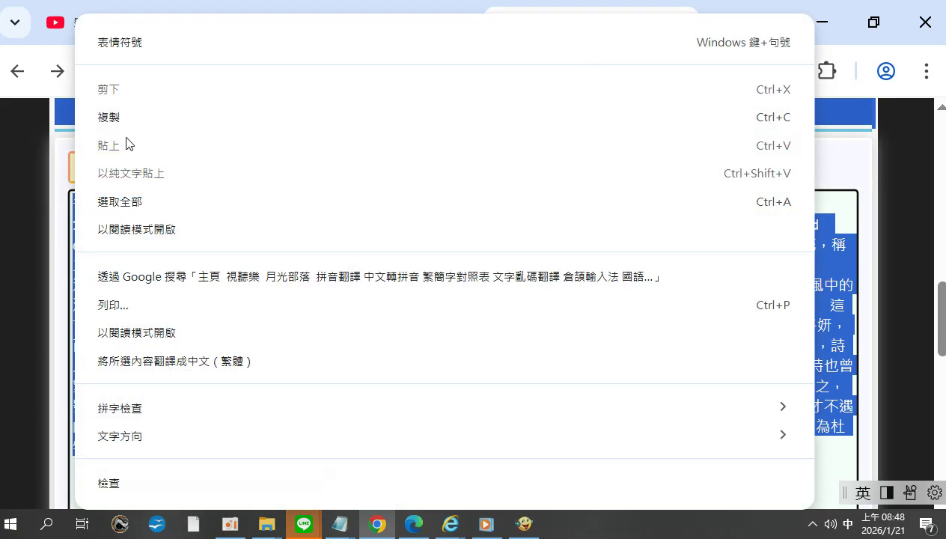
click(72, 222)
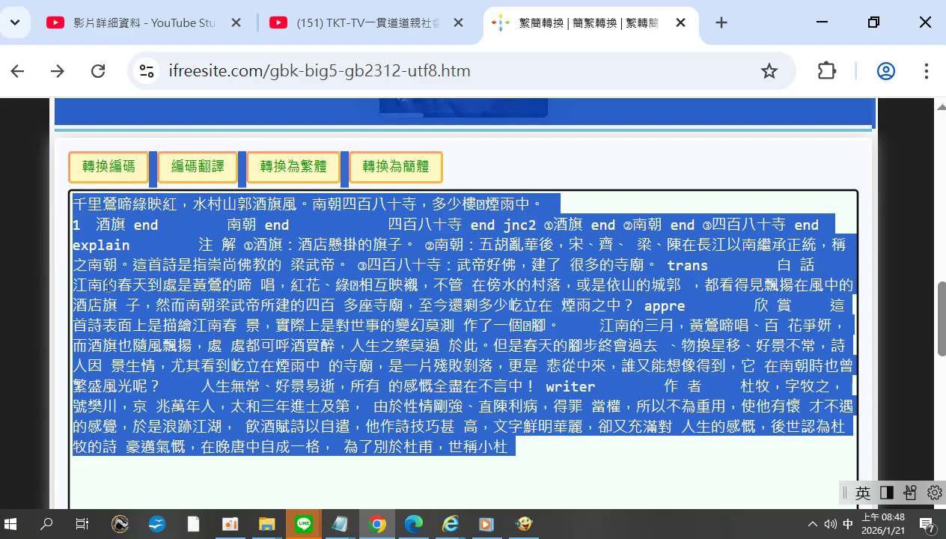
On the converter page in Chrome, delete everything in the text box except the characters 江南春
mouse_move(131, 284)
mouse_down()
mouse_move(255, 322)
mouse_move(509, 524)
mouse_move(547, 495)
mouse_move(522, 461)
mouse_move(135, 283)
mouse_up()
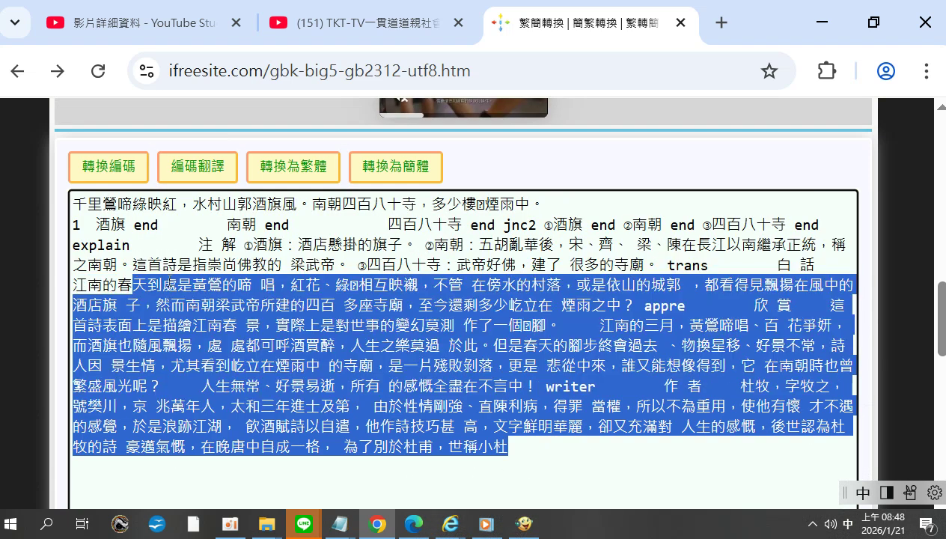
key(BackSpace)
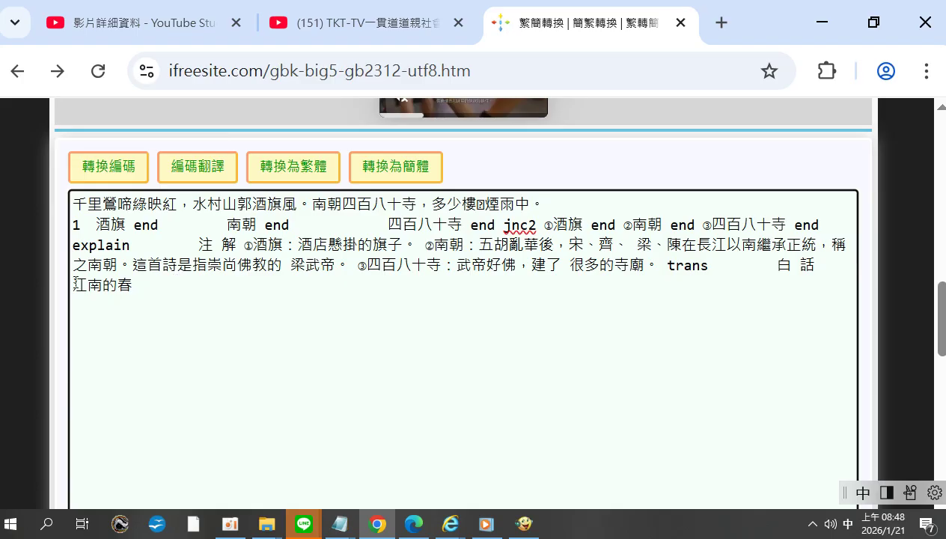
drag(74, 284, 86, 127)
key(BackSpace)
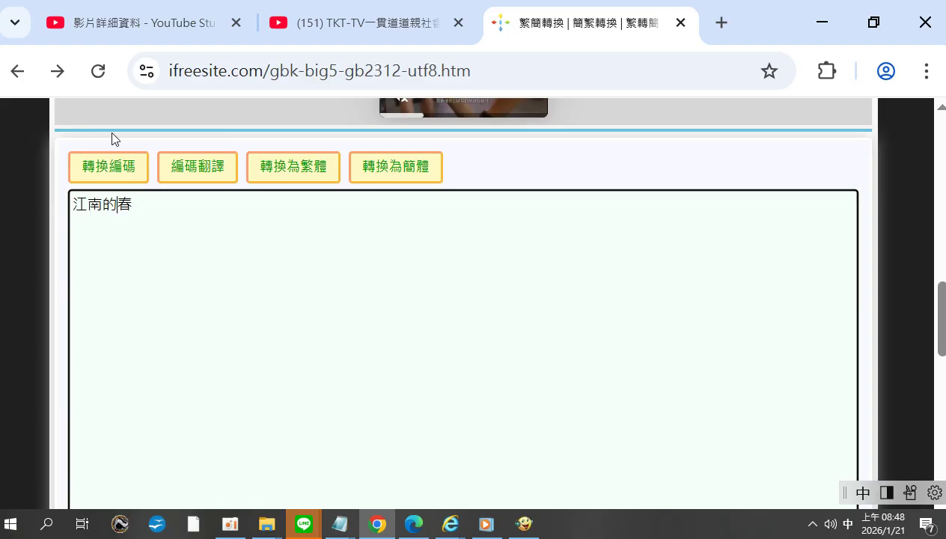
key(Delete)
Convert the title 江南春 to Simplified Chinese and back to Traditional Chinese in the converter's text box
click(396, 169)
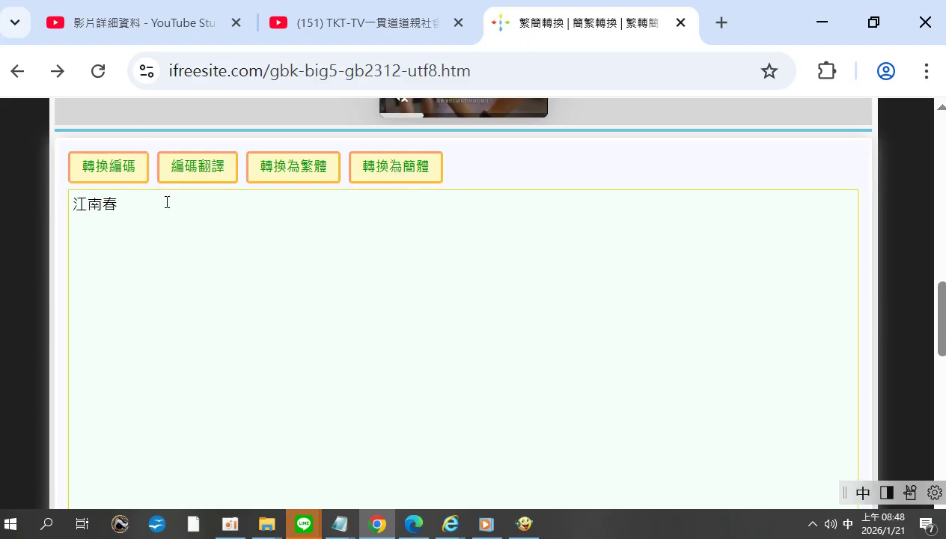
drag(138, 206, 66, 204)
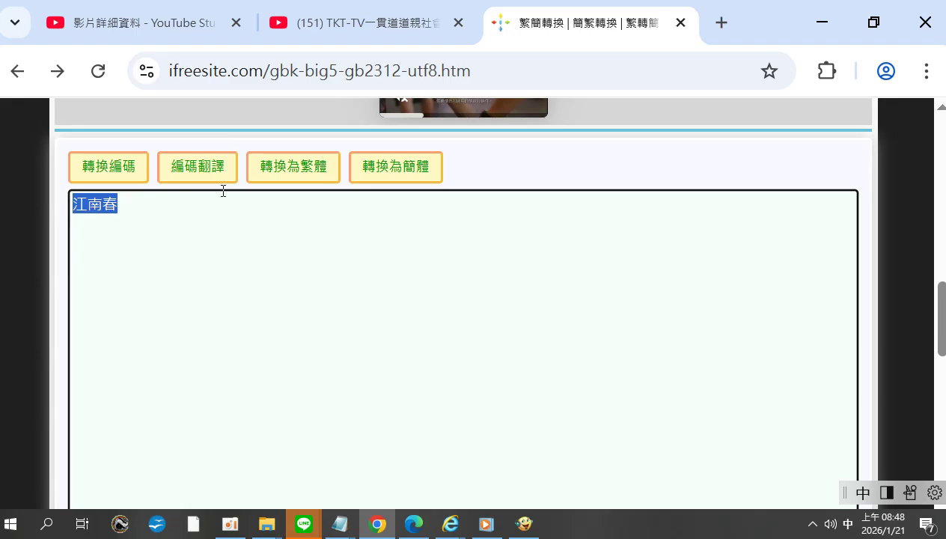
click(278, 172)
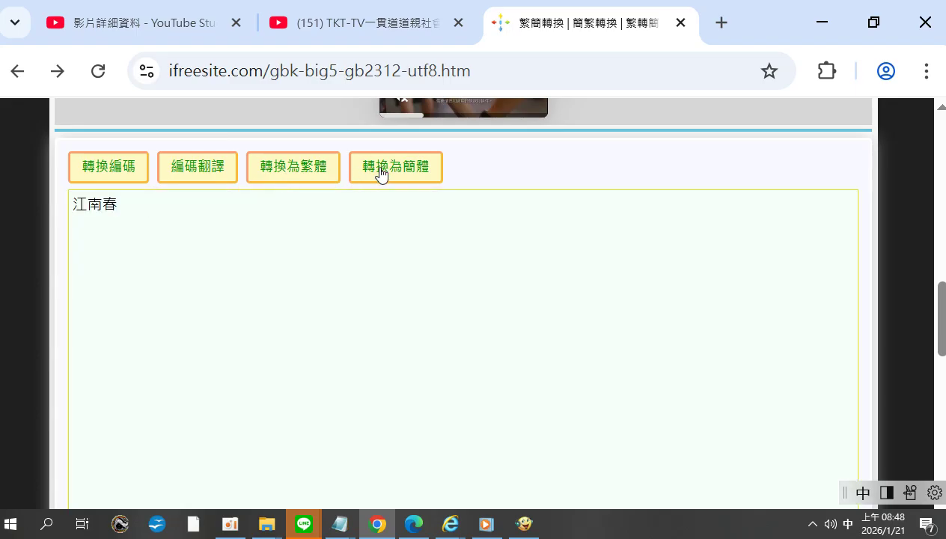
drag(117, 208, 71, 204)
right_click(101, 214)
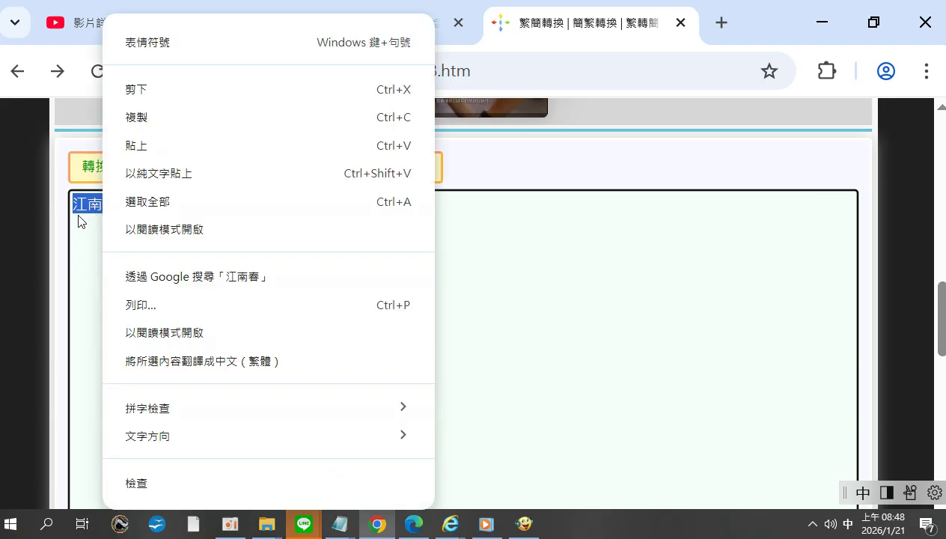
click(70, 235)
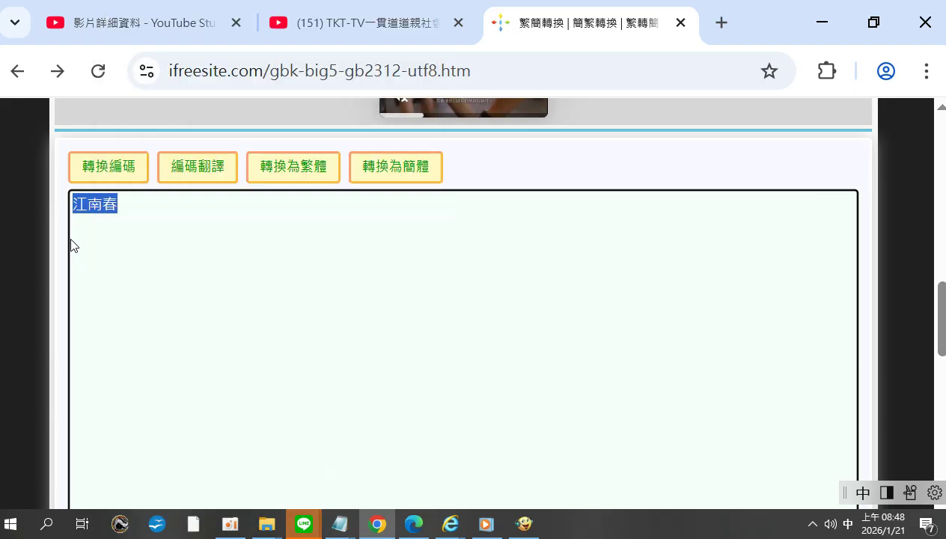
Convert the title 江南春 to Simplified Chinese and copy the converted title
click(396, 173)
click(121, 208)
click(120, 207)
click(387, 173)
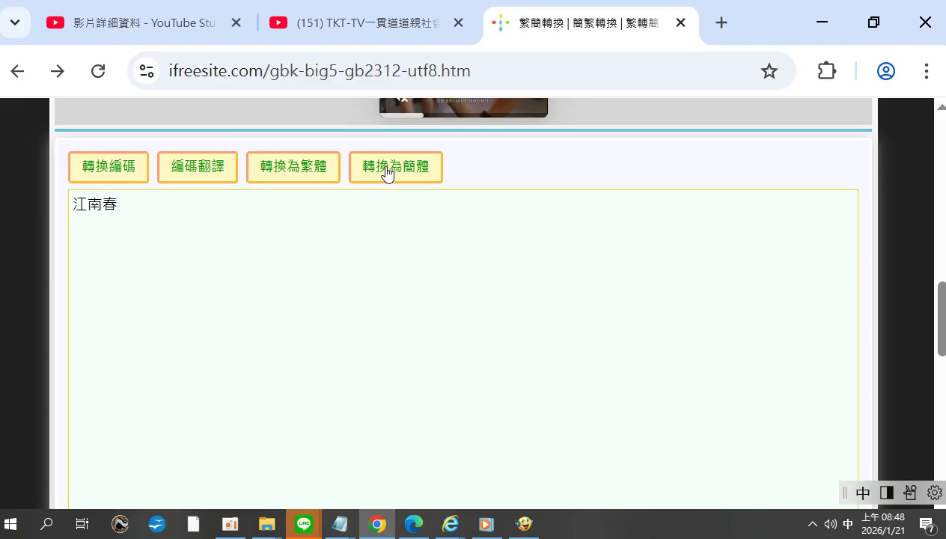
click(118, 205)
drag(118, 205, 67, 205)
right_click(96, 203)
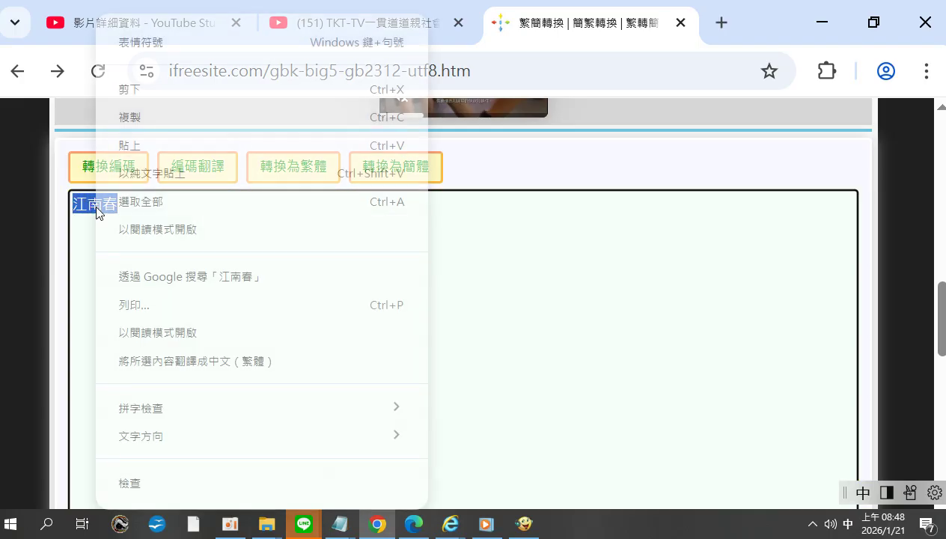
click(125, 126)
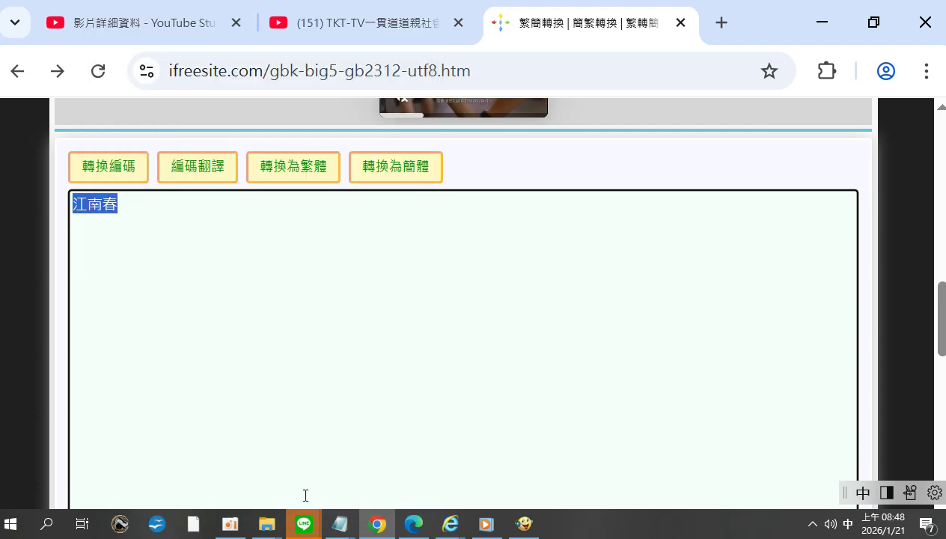
Switch to the 江南春 text file in Notepad and paste the title 江南春 on a new line below the dotted divider after 世稱小杜。
click(340, 524)
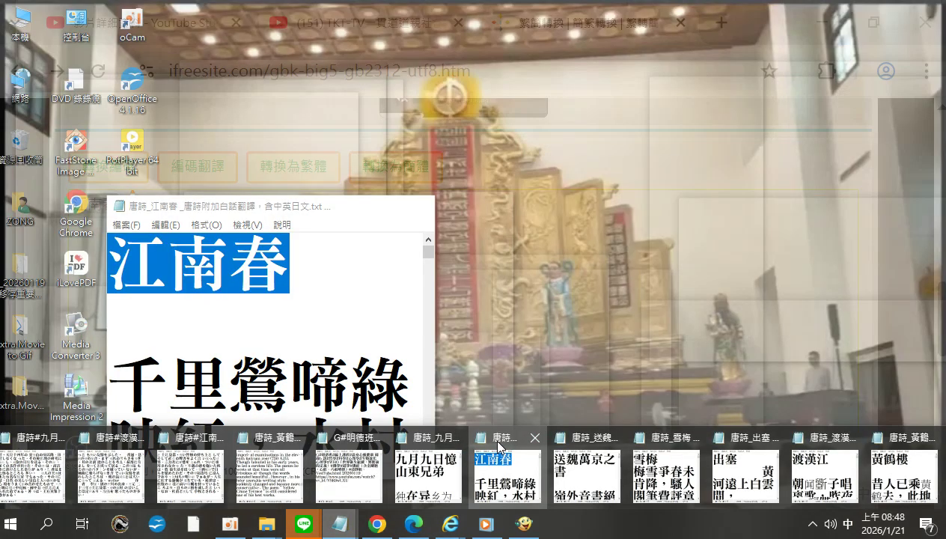
click(498, 444)
scroll(429, 424, down, 1)
scroll(429, 424, down, 5)
scroll(429, 424, down, 8)
scroll(429, 423, down, 10)
scroll(428, 423, down, 10)
scroll(428, 423, down, 8)
scroll(428, 421, down, 4)
scroll(428, 422, down, 5)
scroll(428, 419, down, 4)
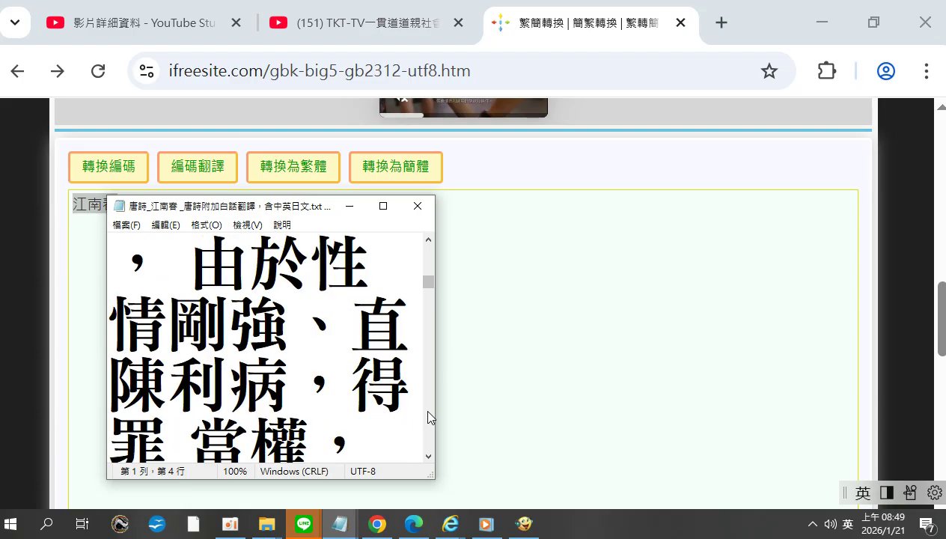
scroll(428, 417, down, 1)
scroll(429, 417, down, 1)
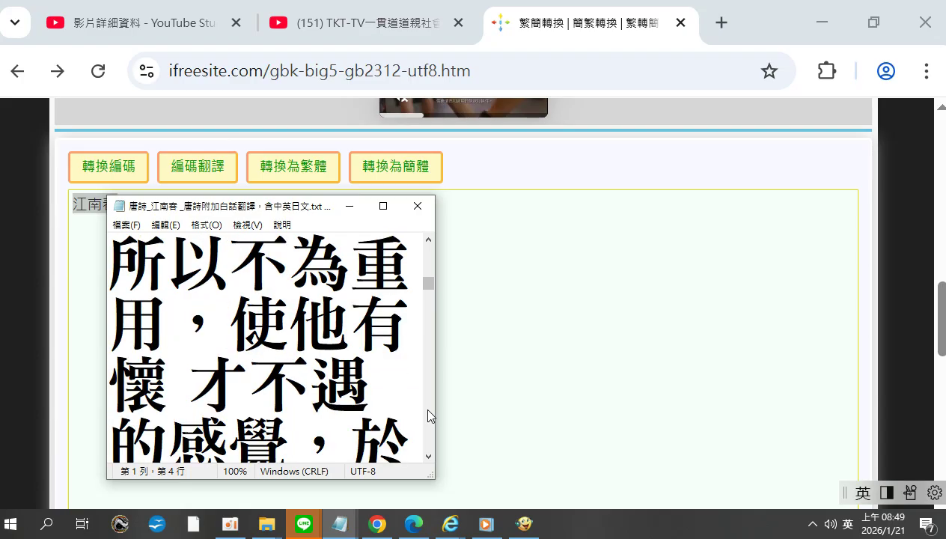
scroll(428, 416, down, 1)
scroll(428, 414, down, 1)
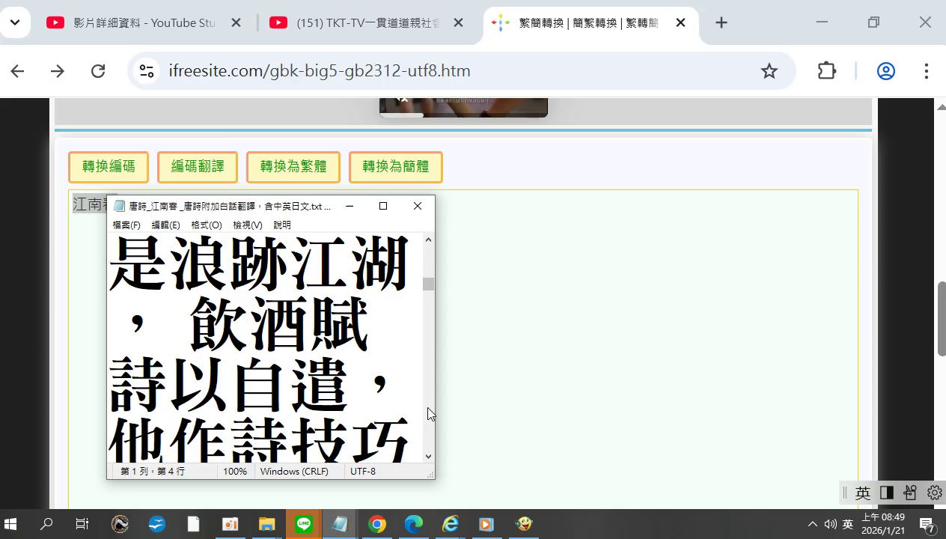
scroll(431, 413, down, 1)
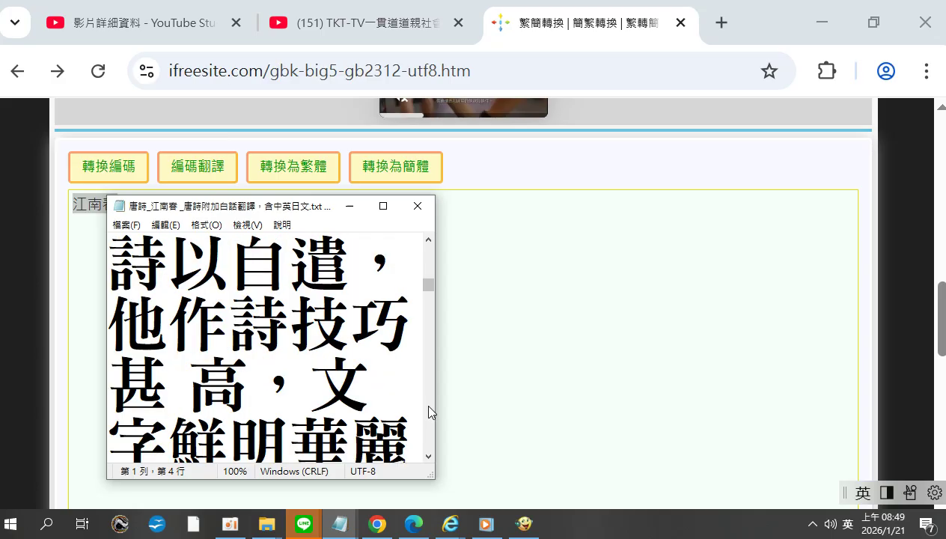
scroll(431, 411, down, 2)
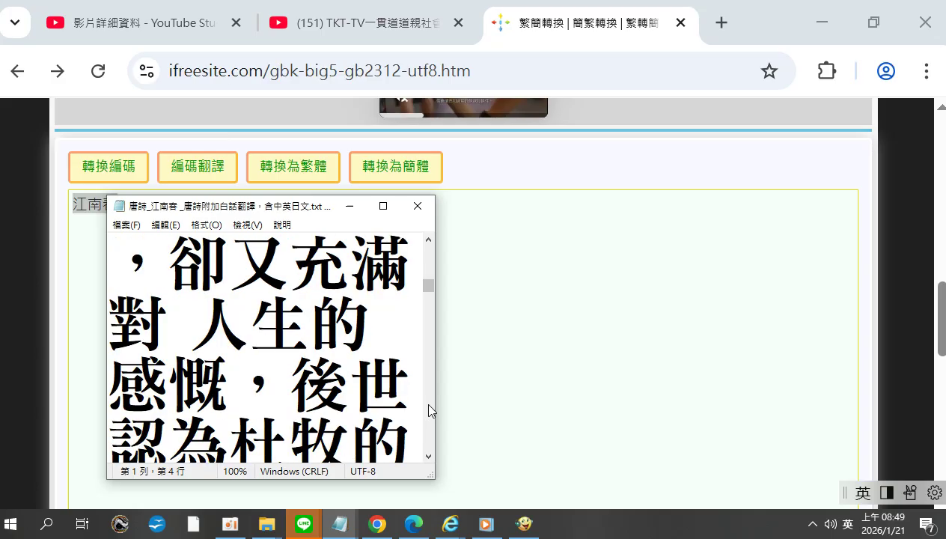
scroll(431, 411, down, 1)
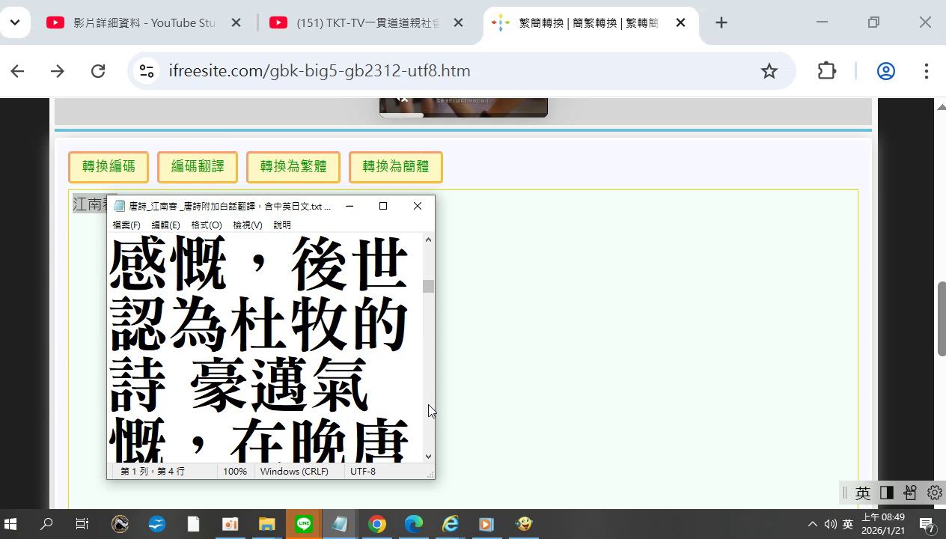
scroll(430, 411, down, 1)
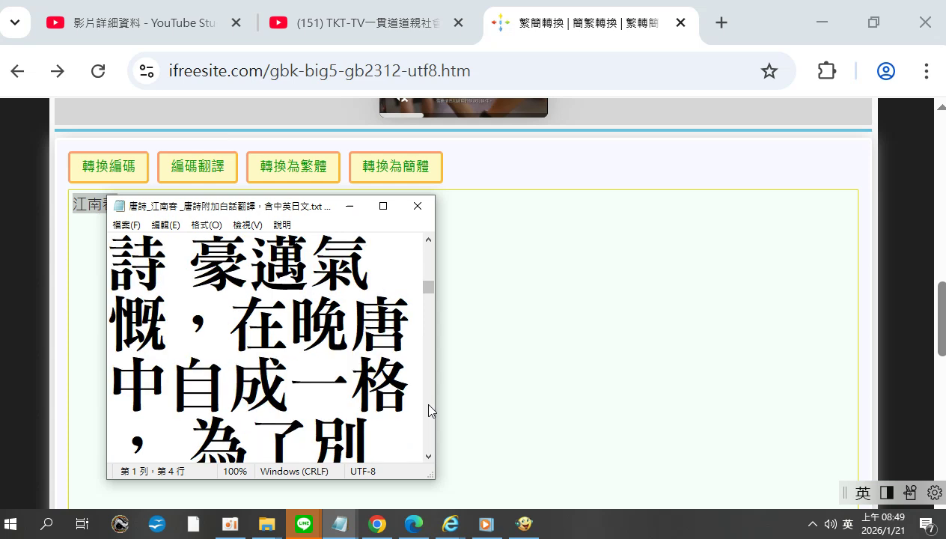
scroll(431, 410, down, 1)
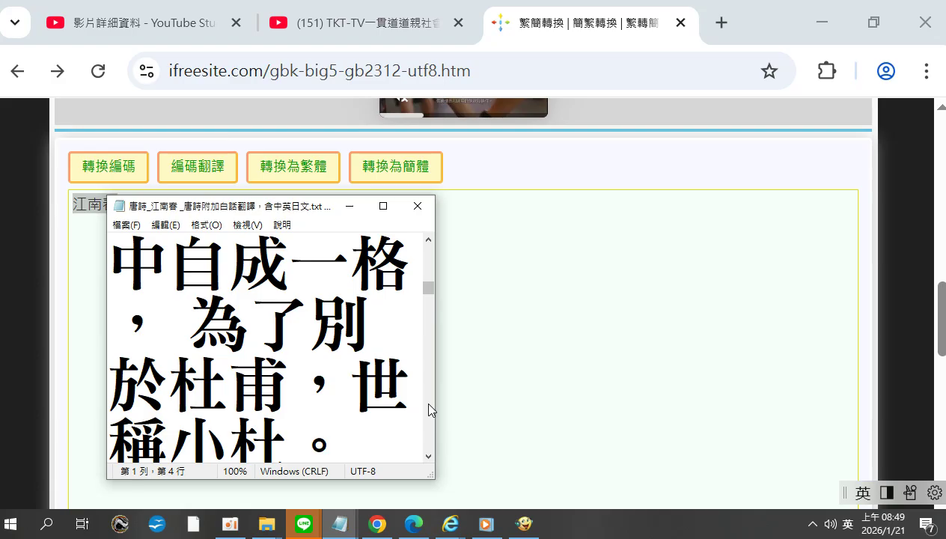
scroll(431, 410, down, 1)
click(386, 414)
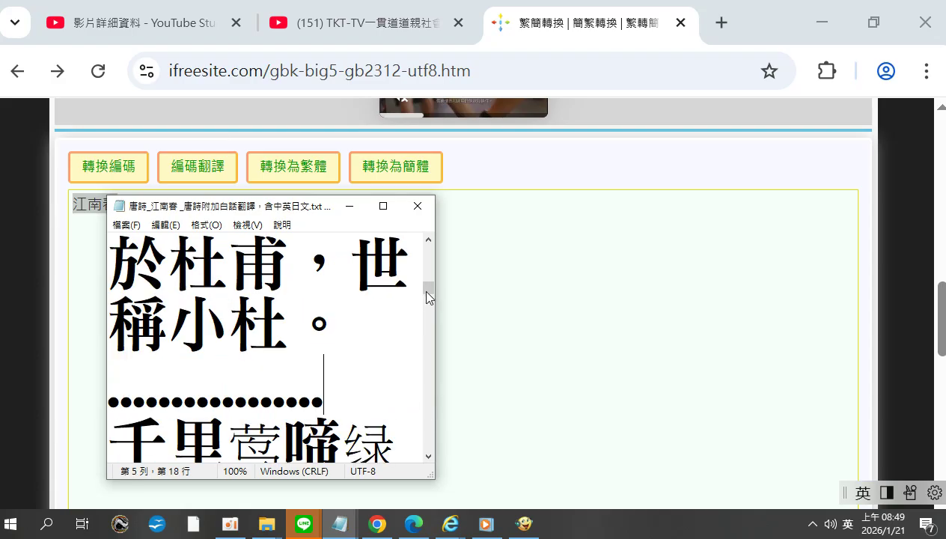
key(Return)
key(ctrl+v)
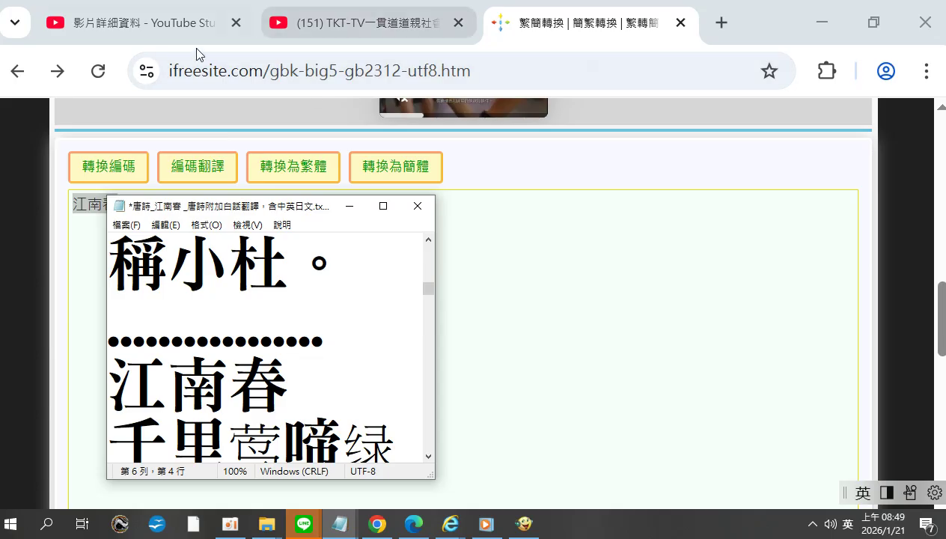
Save the 江南春 text file and close its window
click(126, 224)
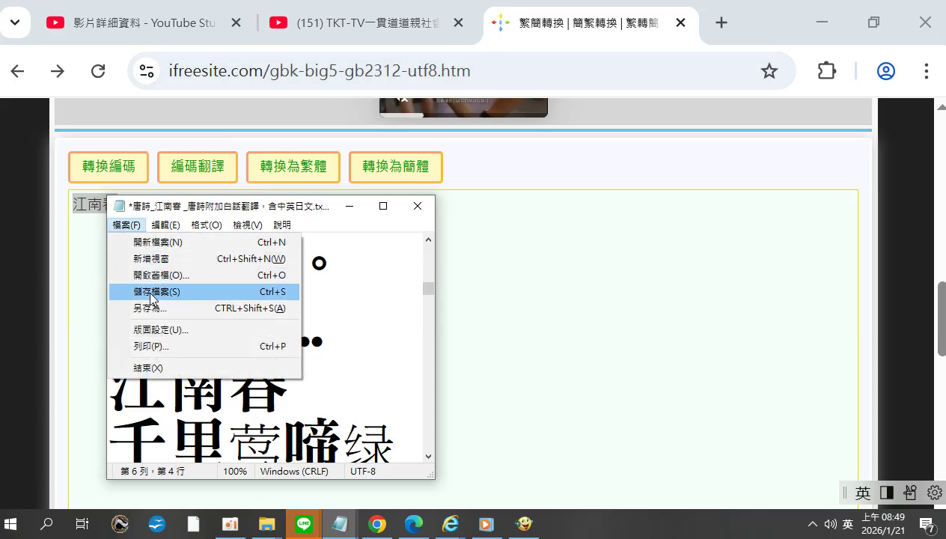
click(158, 292)
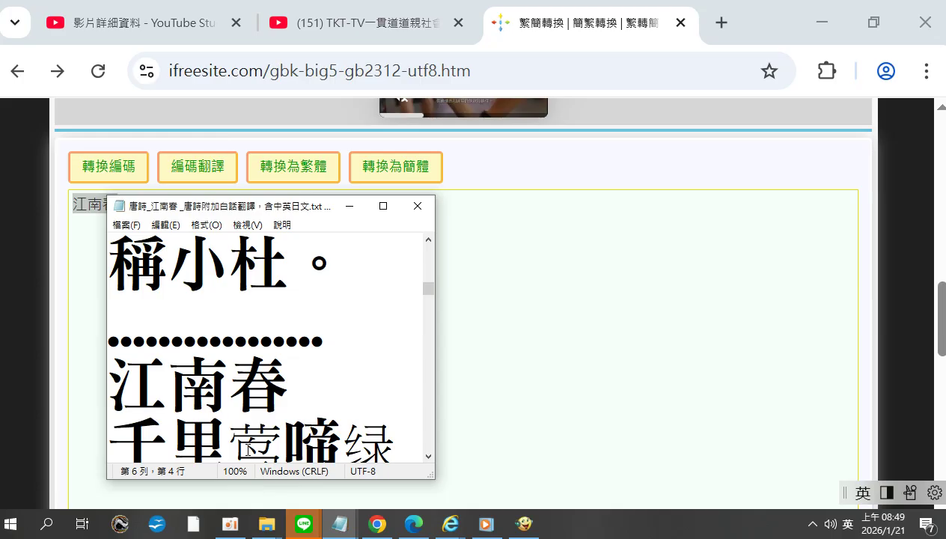
click(419, 208)
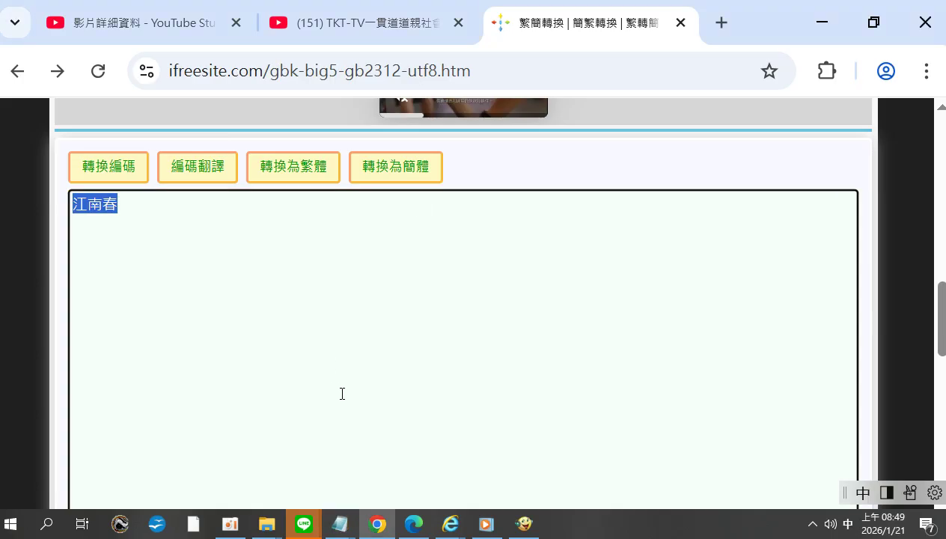
Open the 九月九日憶山東兄弟 text file in Notepad and copy its fourth-line passage through 著有王右丞集十卷。
click(339, 524)
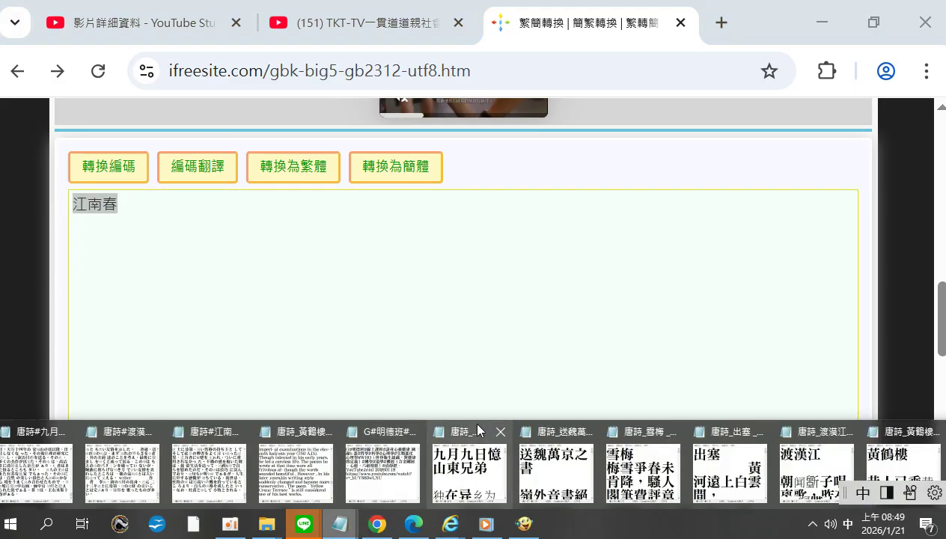
click(470, 424)
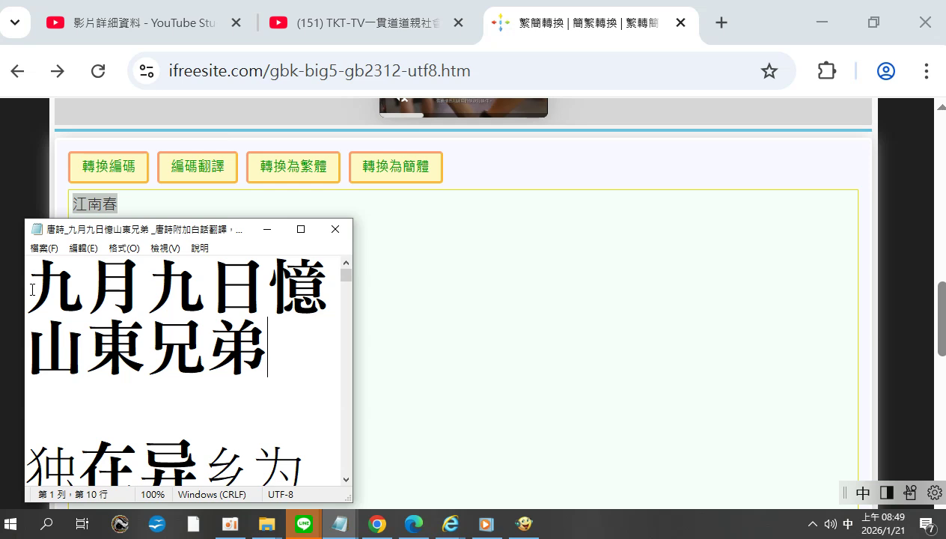
drag(32, 289, 270, 457)
scroll(344, 416, down, 1)
scroll(345, 416, down, 5)
scroll(345, 417, down, 4)
scroll(345, 416, down, 5)
scroll(345, 416, down, 4)
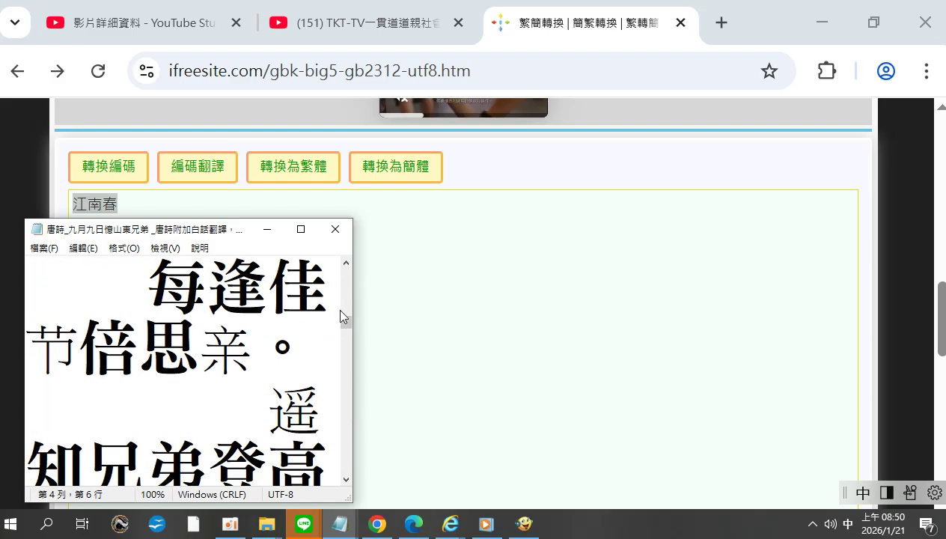
scroll(348, 303, up, 3)
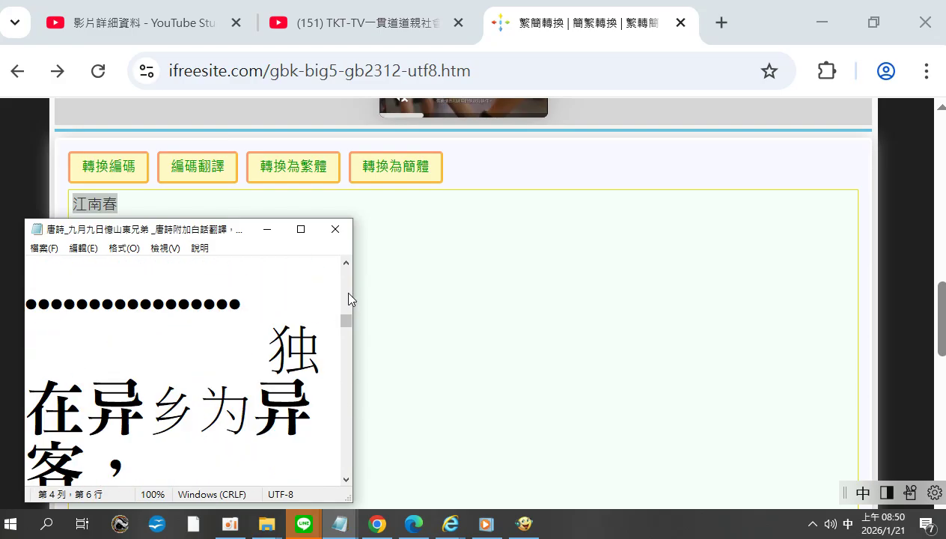
scroll(349, 372, down, 4)
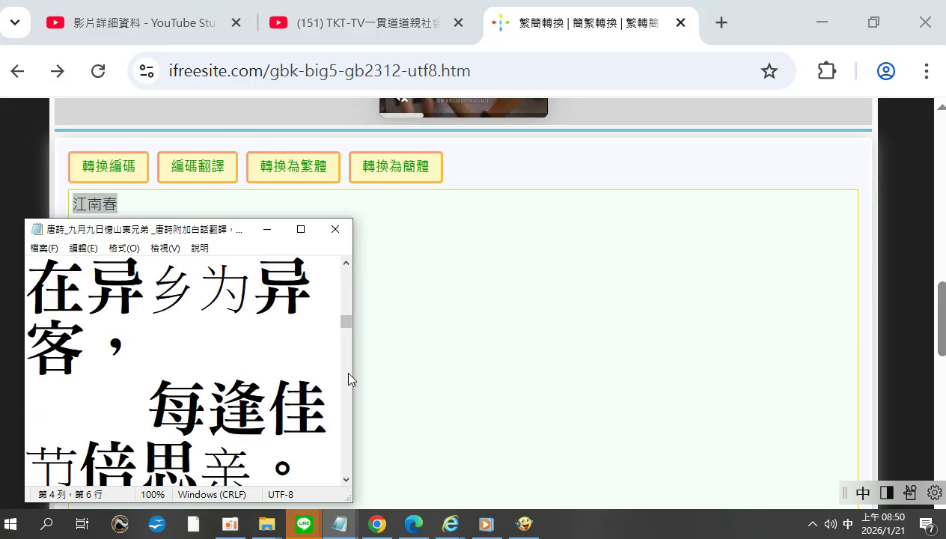
scroll(348, 374, down, 5)
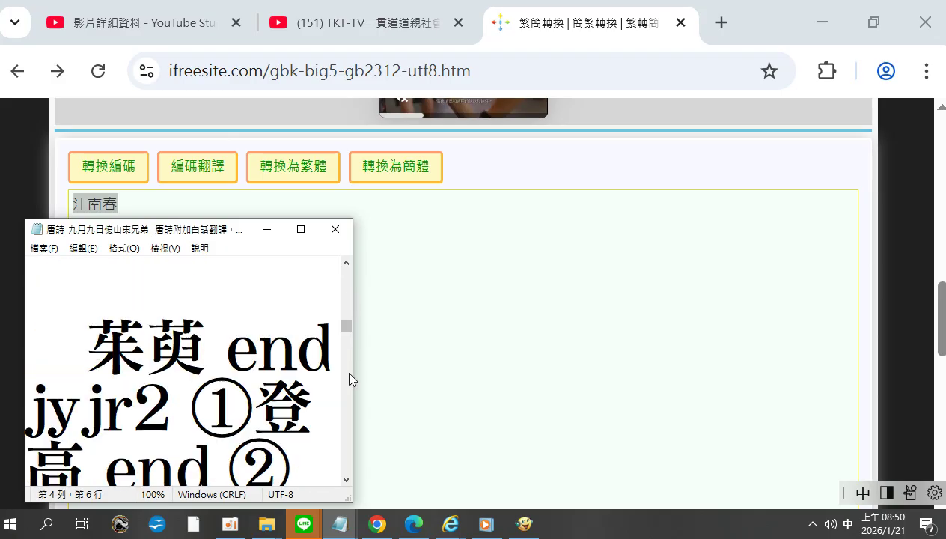
scroll(349, 375, down, 3)
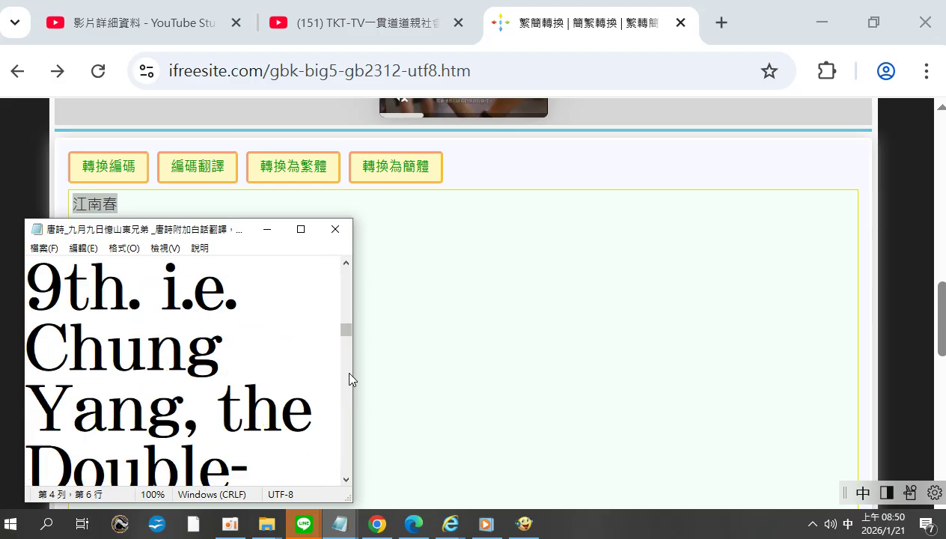
mouse_move(344, 331)
mouse_down()
mouse_move(348, 310)
mouse_move(354, 321)
mouse_up()
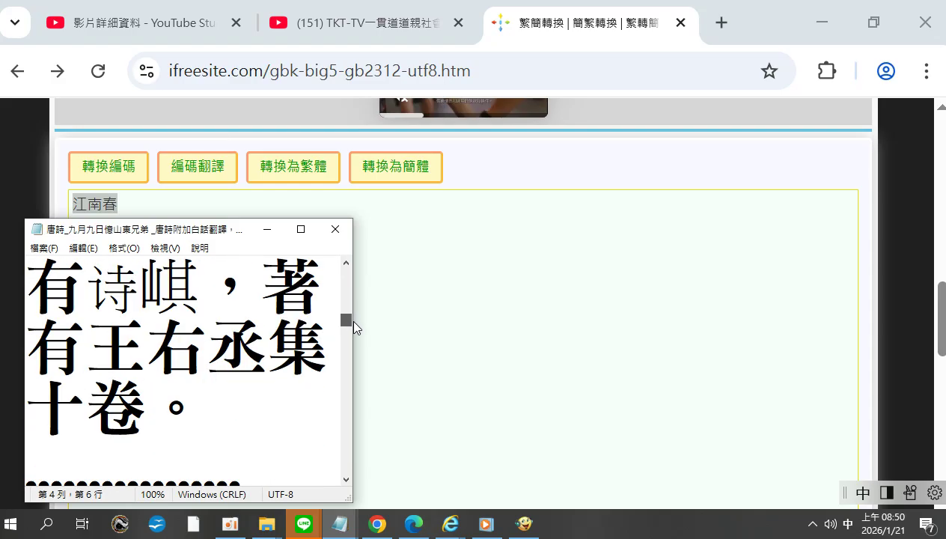
shift+click(268, 416)
right_click(217, 376)
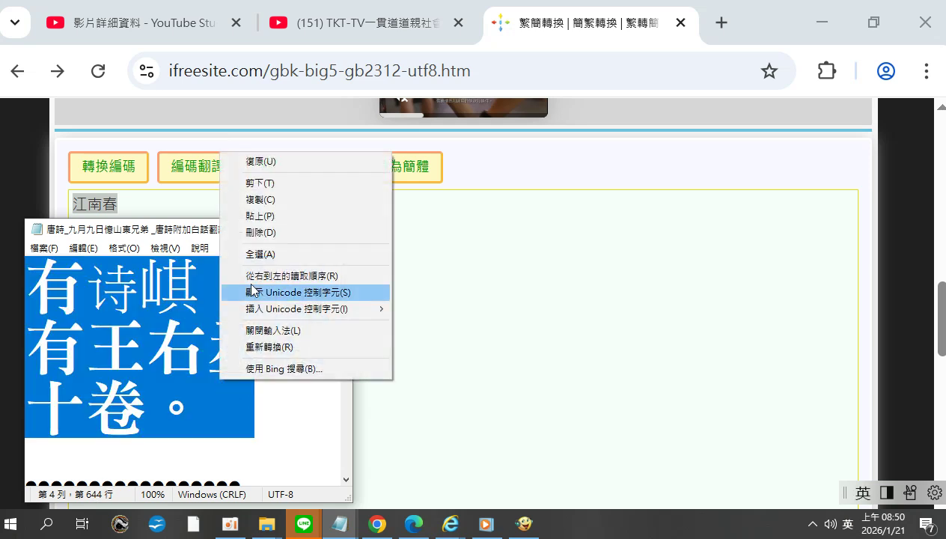
click(262, 200)
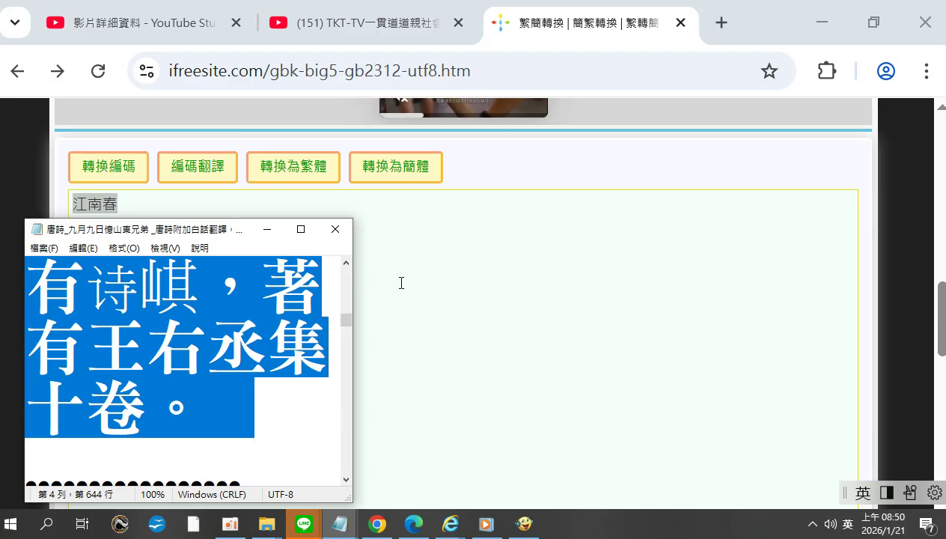
Delete the stray character after 有诗 in the passage and switch to the converter page's text box in Chrome
click(155, 296)
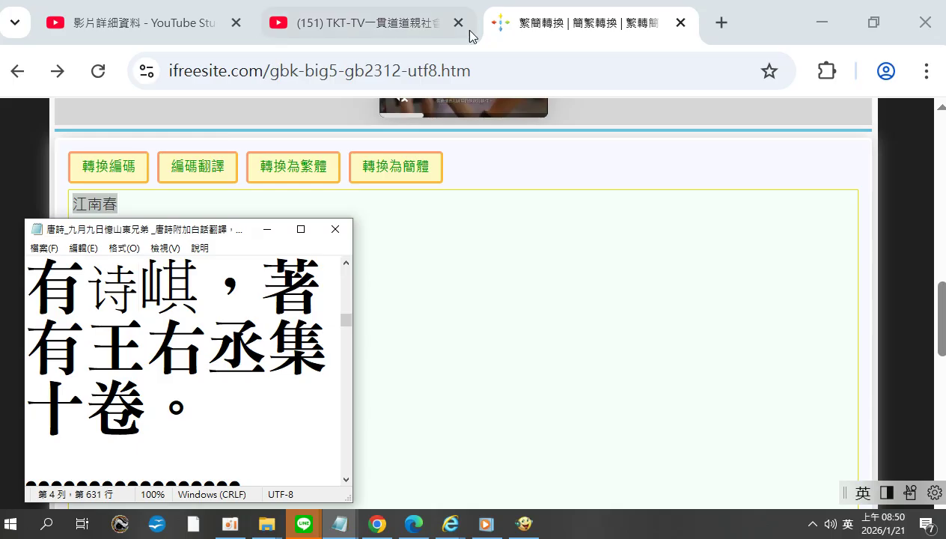
key(Delete)
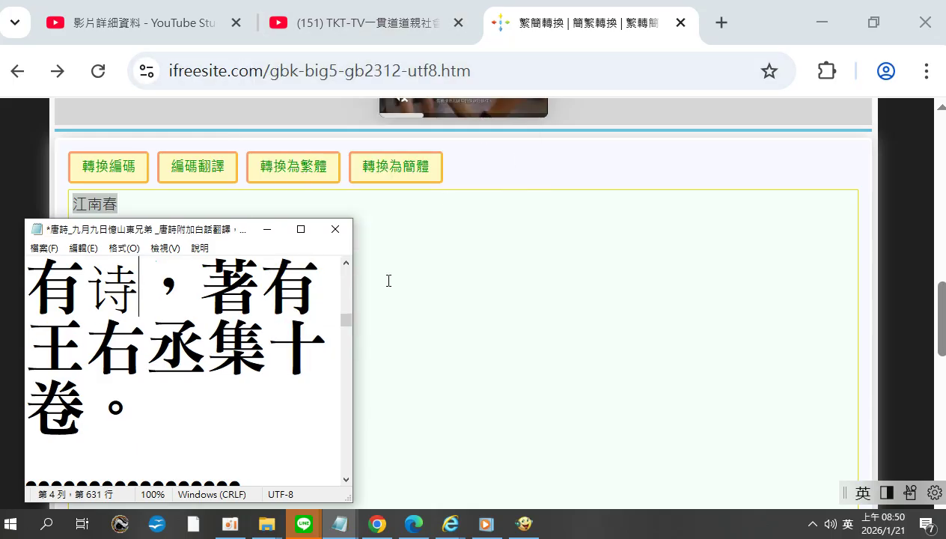
click(377, 321)
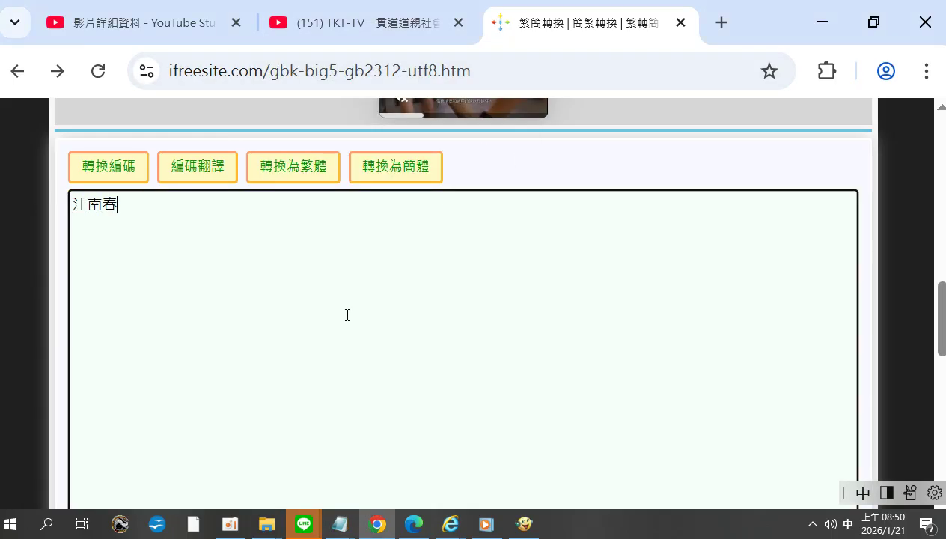
Replace the converter's text with the copied passage and change the two stray characters after 中有诗 to the comma ，
key(ctrl+a)
key(ctrl+v)
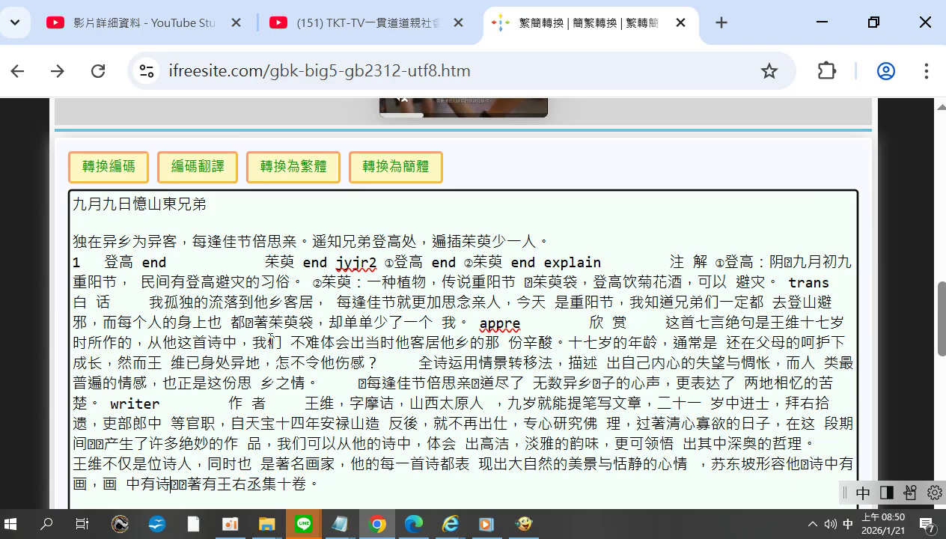
key(Delete)
key(Delete)
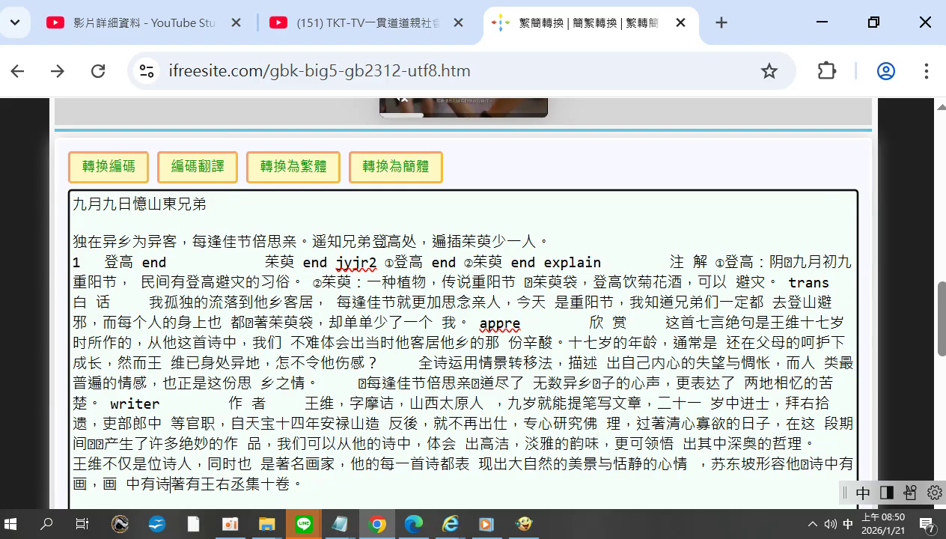
text(，)
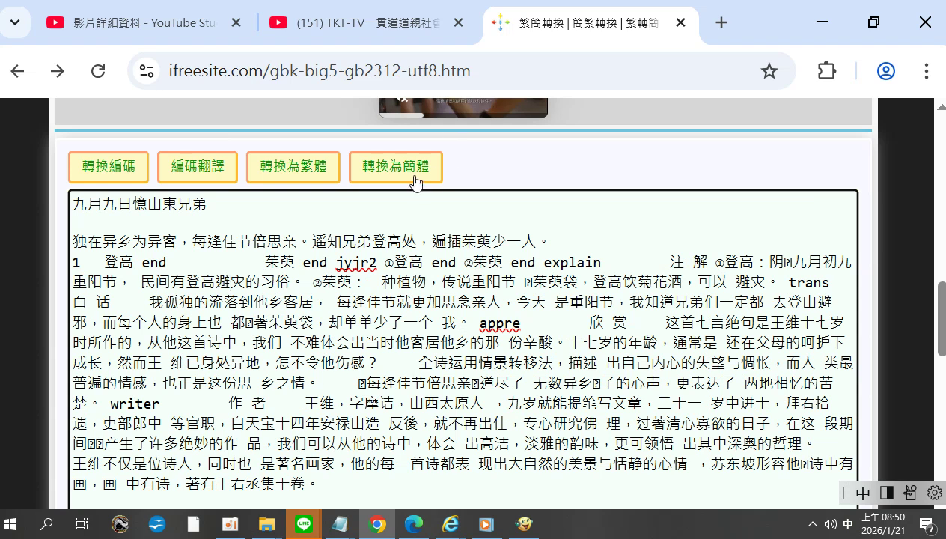
Convert the passage to Traditional Chinese and paste it over the original passage above the dotted divider in the 九月九日憶山東兄弟 Notepad file
click(313, 177)
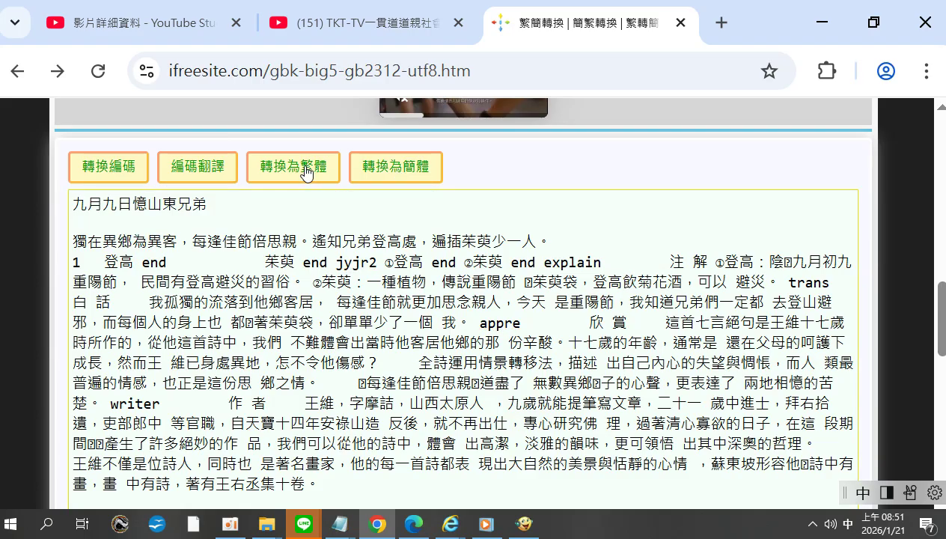
key(ctrl+a)
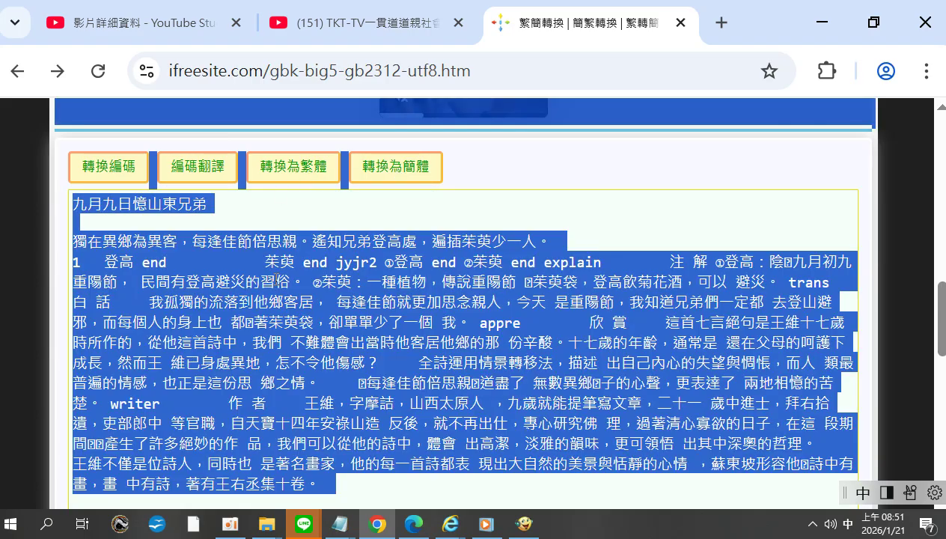
click(340, 524)
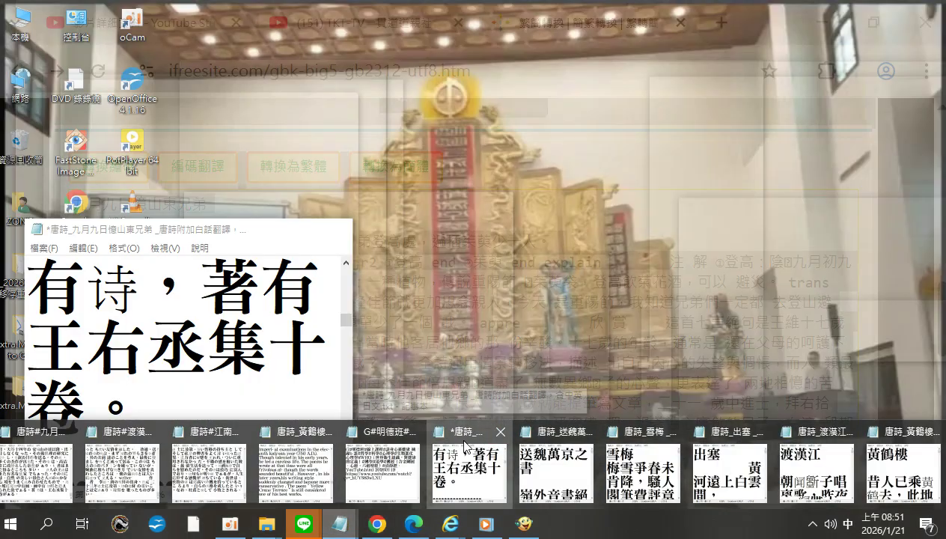
click(467, 449)
drag(187, 421, 29, 297)
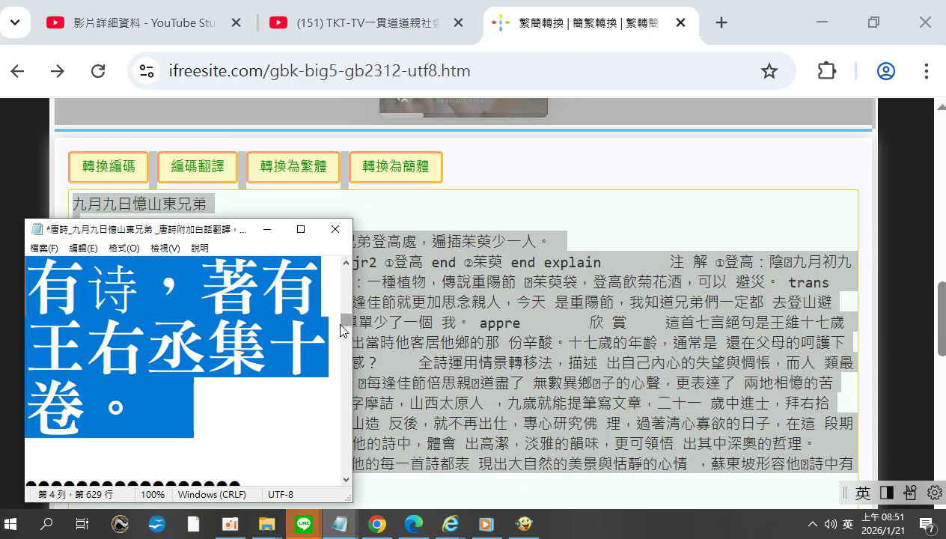
drag(348, 323, 346, 271)
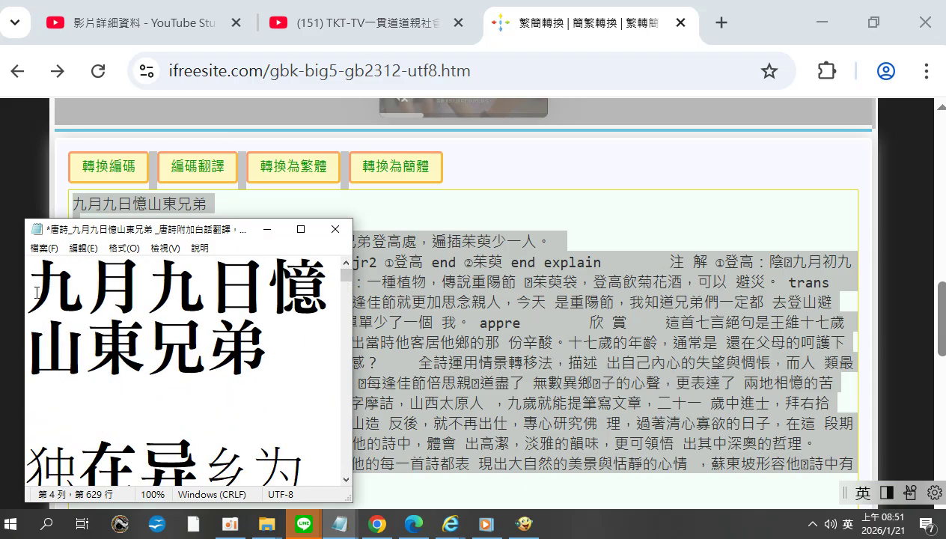
key(ctrl+a)
right_click(90, 312)
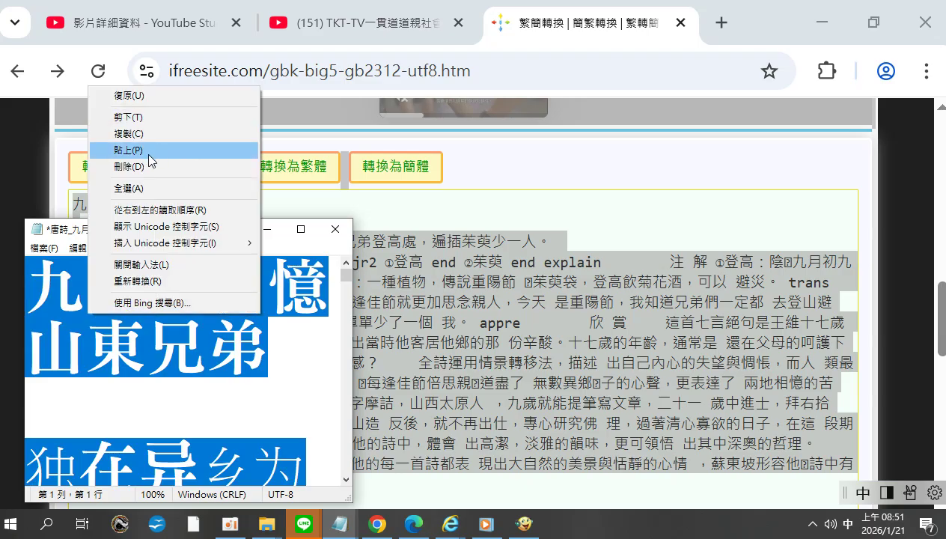
click(127, 150)
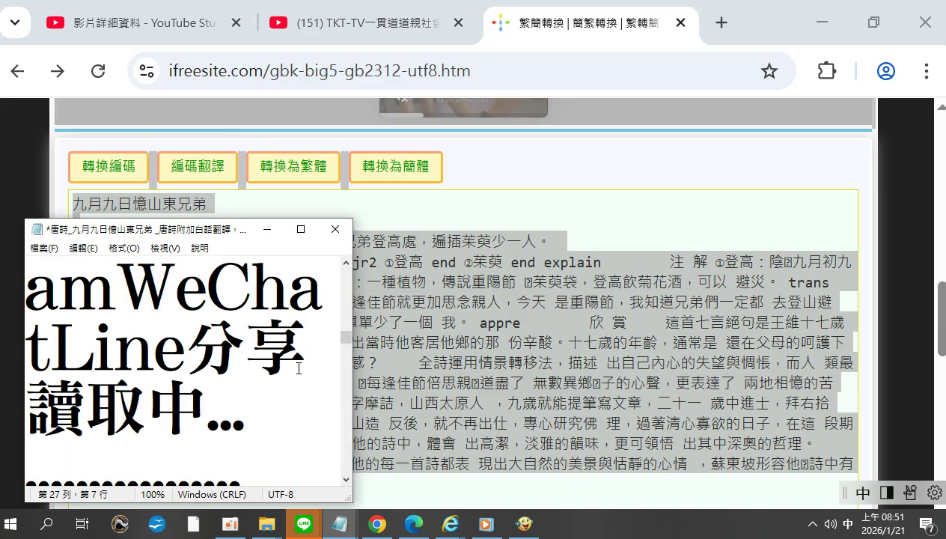
Delete the surplus web page text from 複製 through 讀取中... between 著有王右丞集十卷。 and the dotted divider
drag(274, 410, 2, 279)
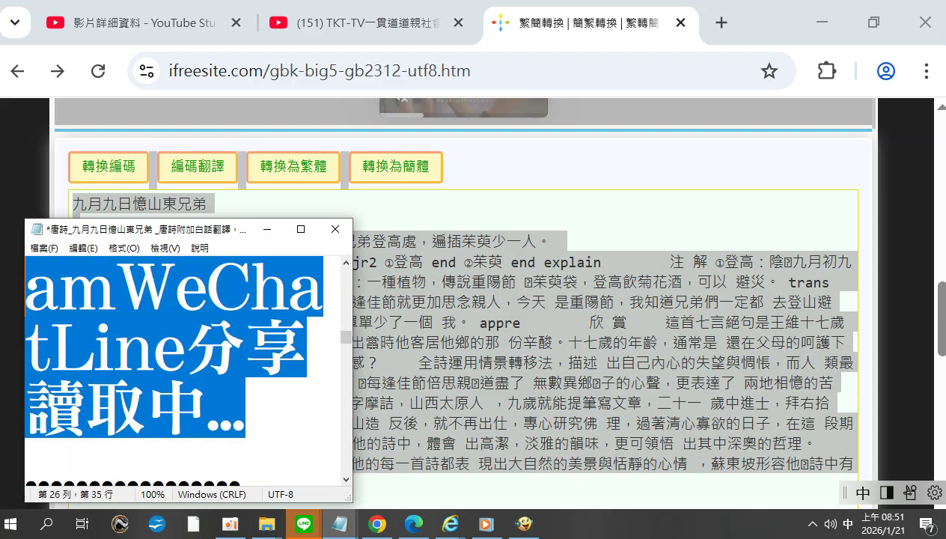
scroll(345, 303, up, 3)
scroll(345, 298, up, 5)
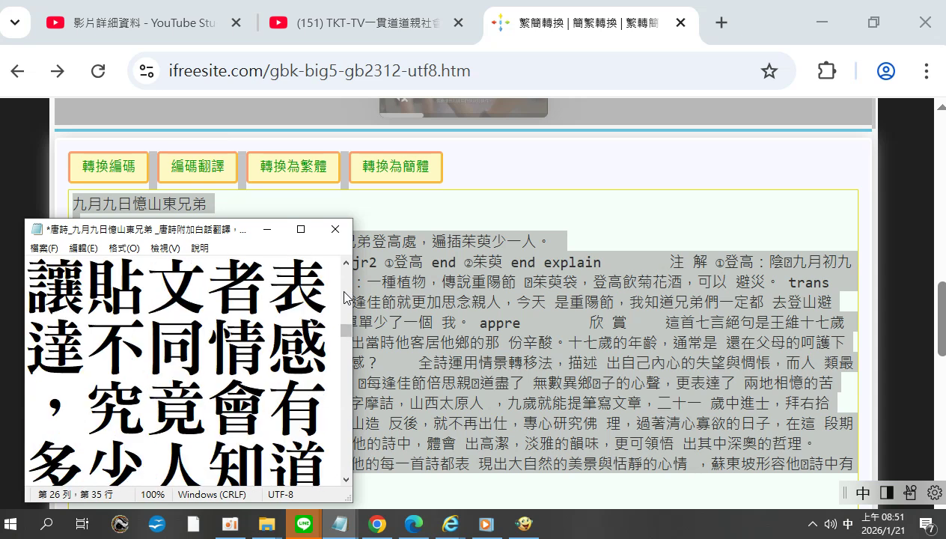
scroll(345, 297, up, 5)
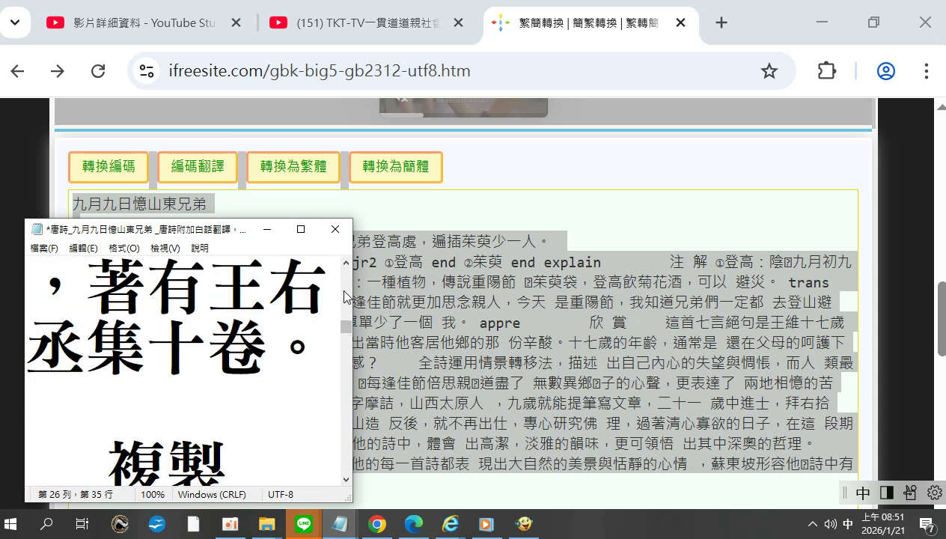
scroll(347, 451, down, 1)
shift+click(39, 422)
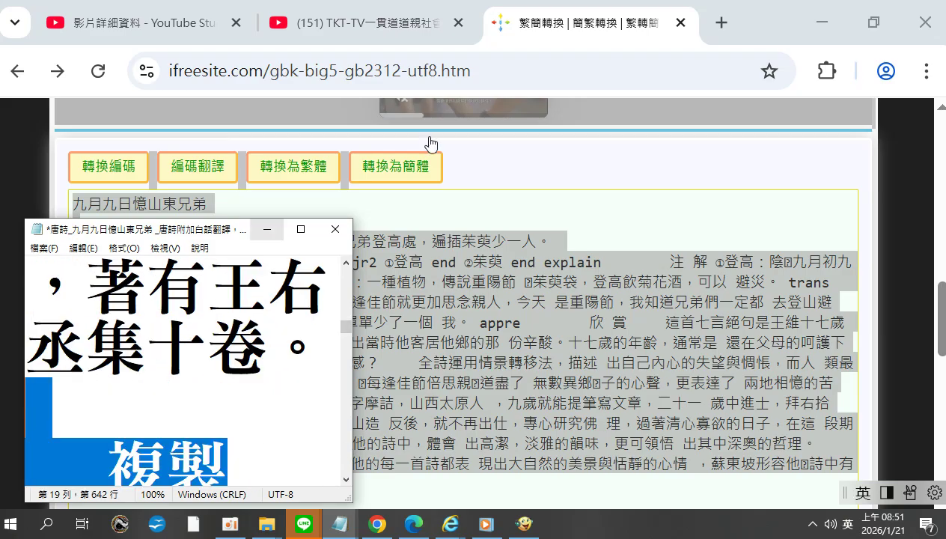
key(ctrl+v)
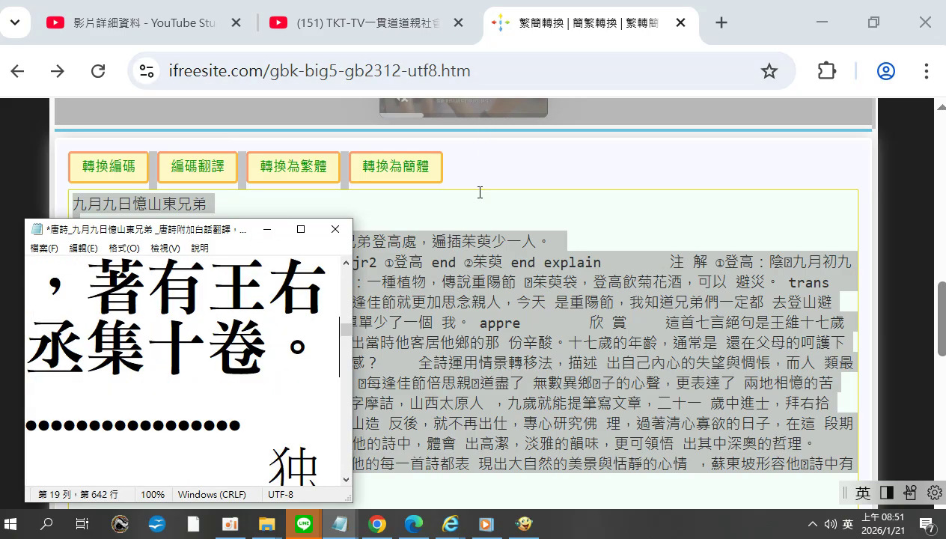
Delete the surplus web page text from 主頁 down to the title 九月九日憶山東兄弟 and save the file
drag(344, 330, 347, 266)
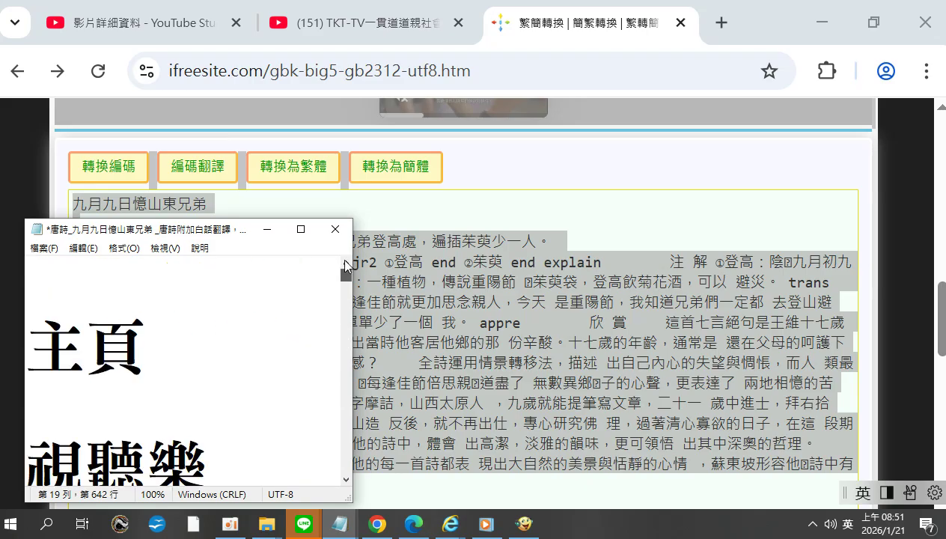
click(147, 267)
key(Down)
key(shift+Down)
key(shift+Down)
key(shift+Down)
key(shift+Down)
key(shift+Down)
key(shift+Down)
key(shift+Down)
key(shift+Down)
key(shift+Down)
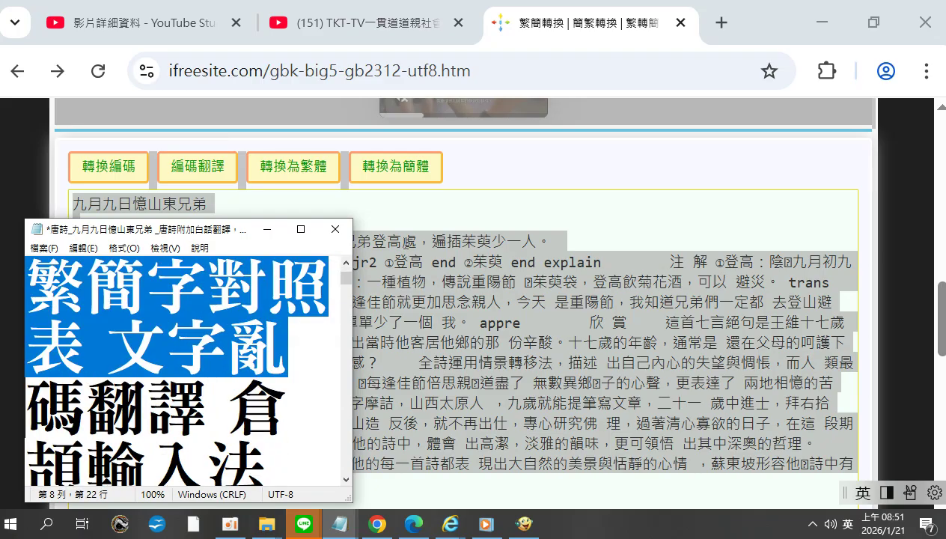
key(shift+Down)
key(shift+Down)
key(shift+Down)
key(shift+Down)
key(shift+Down)
key(shift+Down)
key(shift+Down)
key(shift+Down)
key(shift+Down)
key(shift+Down)
key(shift+Down)
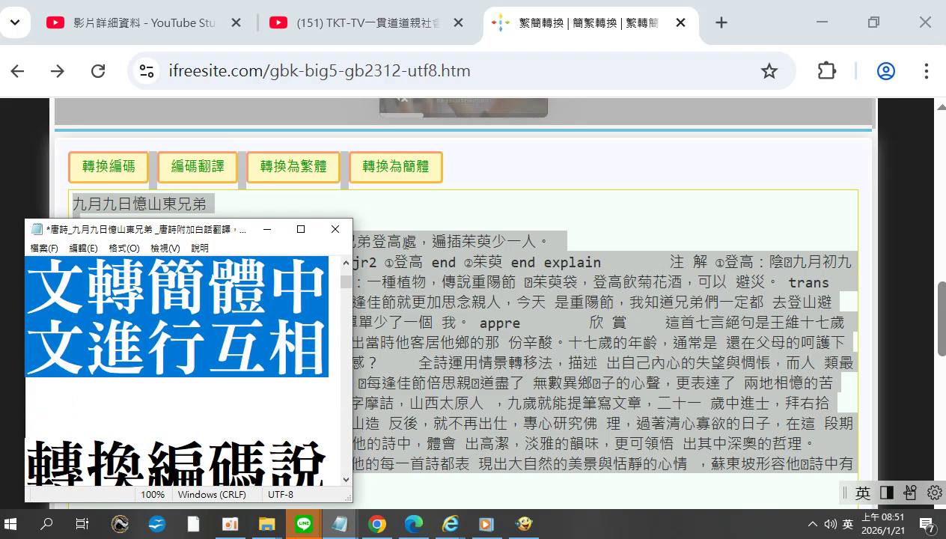
key(shift+Down)
key(shift+Down)
key(shift+Down)
key(shift+Down)
key(shift+Down)
key(shift+Down)
key(shift+Down)
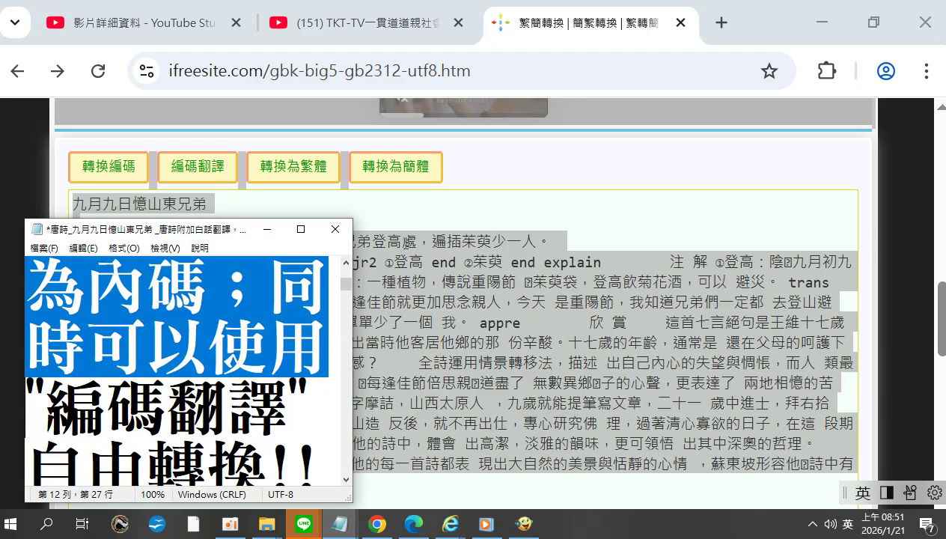
key(shift+Down)
key(shift+Down)
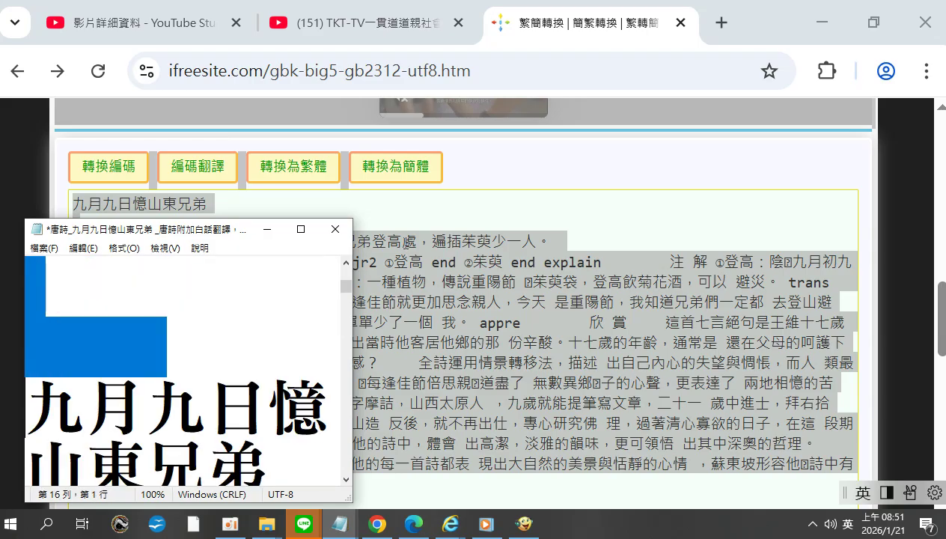
key(Delete)
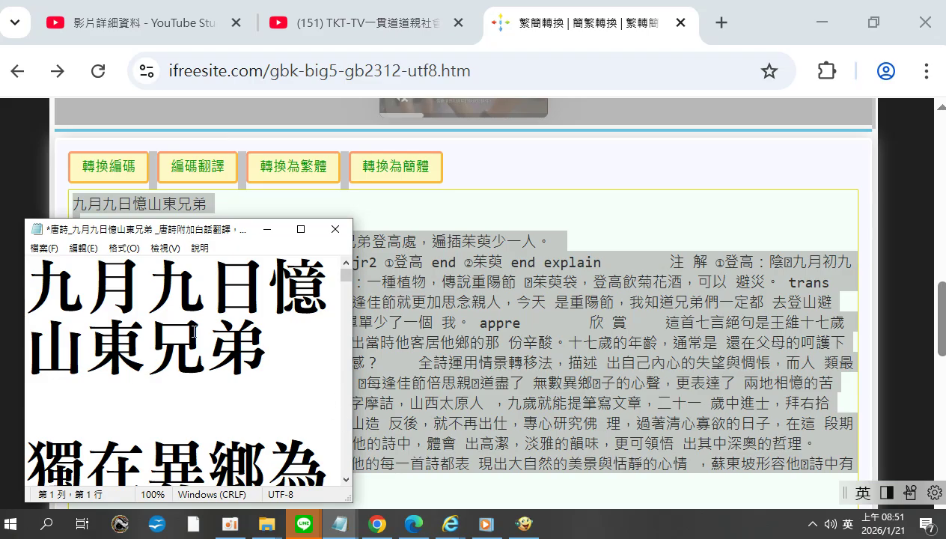
click(43, 248)
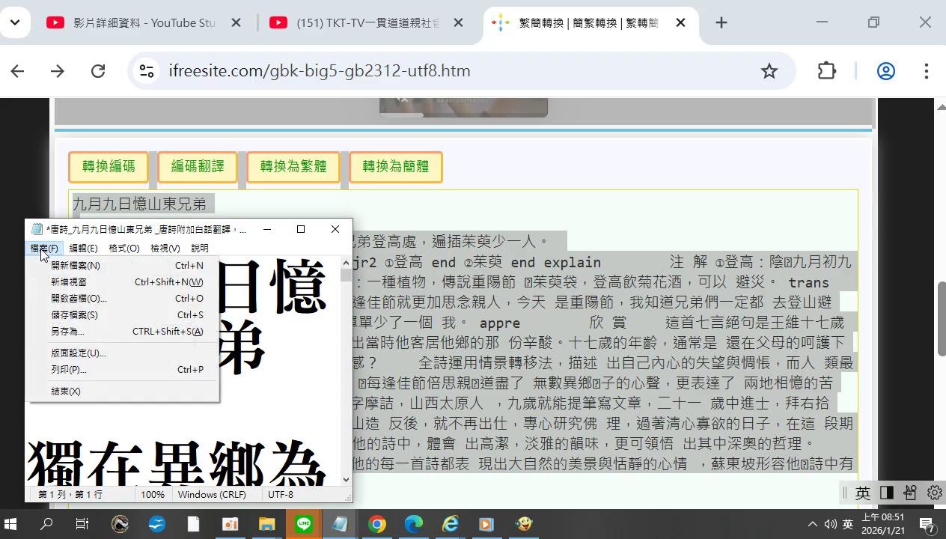
click(69, 315)
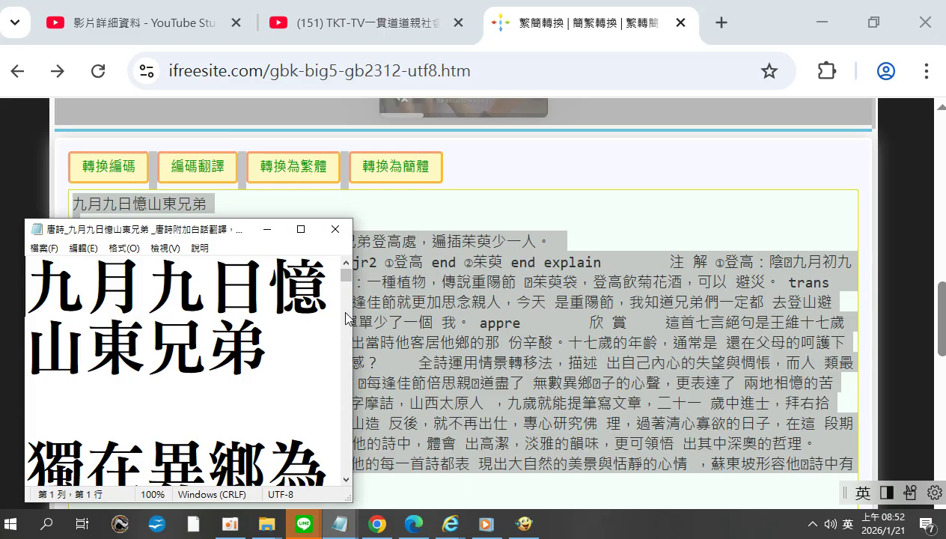
Replace the wrong character before 插茱萸少一人 in the poem below the dotted divider with 遍
scroll(348, 318, down, 1)
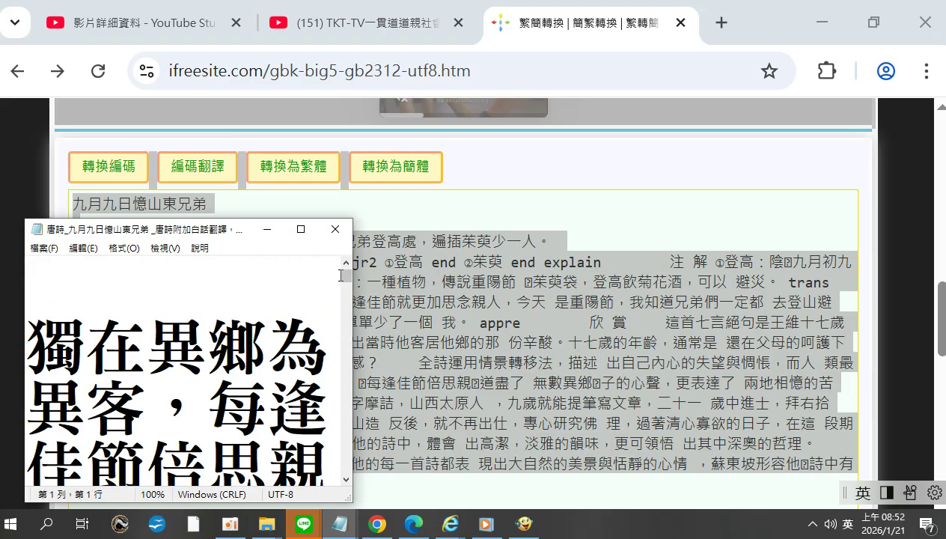
drag(346, 276, 343, 330)
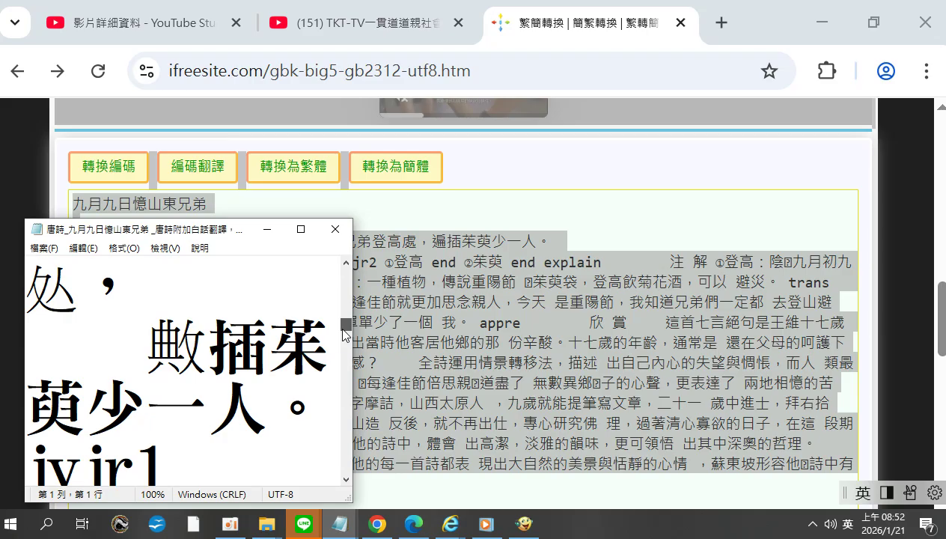
drag(146, 345, 221, 313)
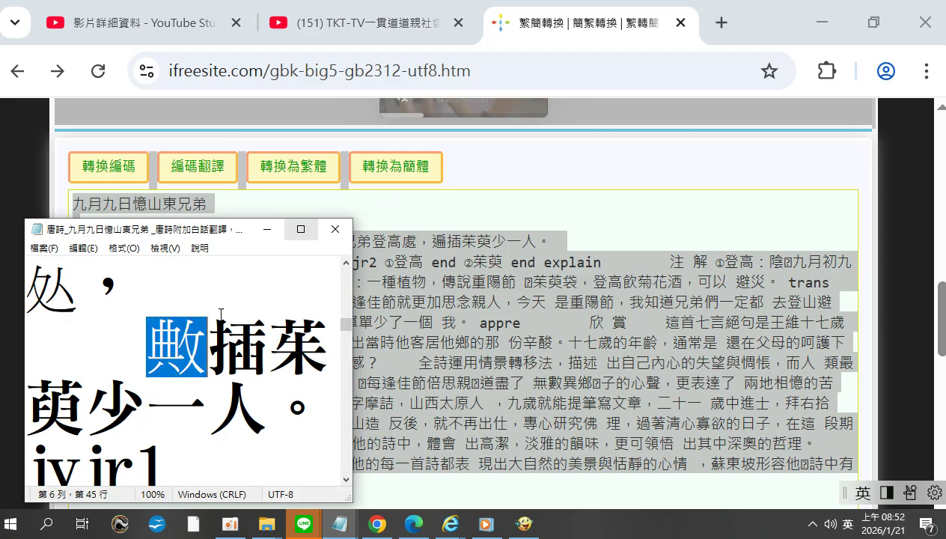
text(1U)
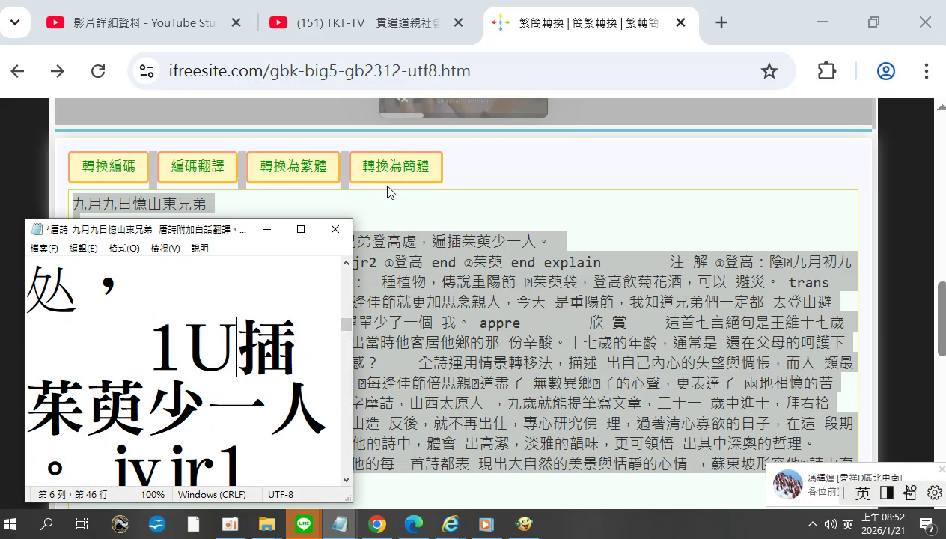
text(04)
key(BackSpace)
key(BackSpace)
key(BackSpace)
key(BackSpace)
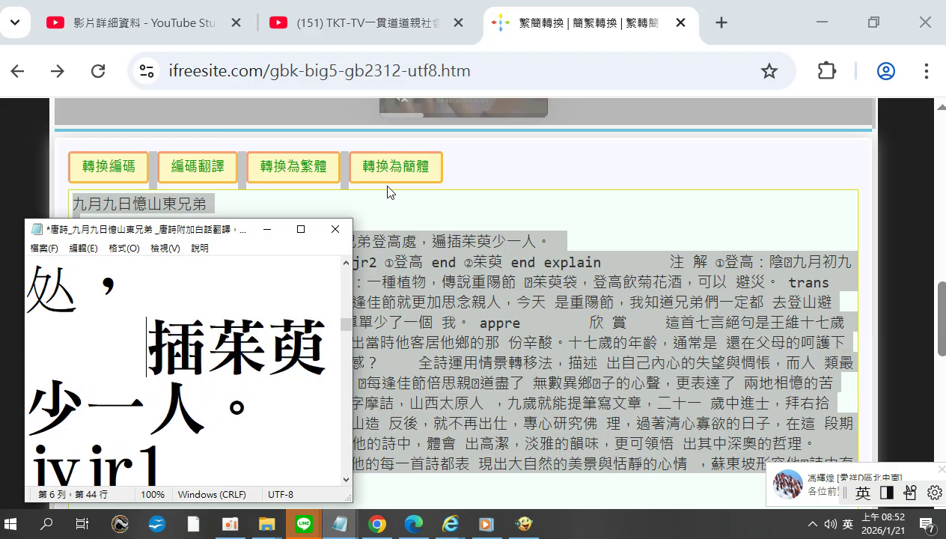
key(shift)
text(1u04)
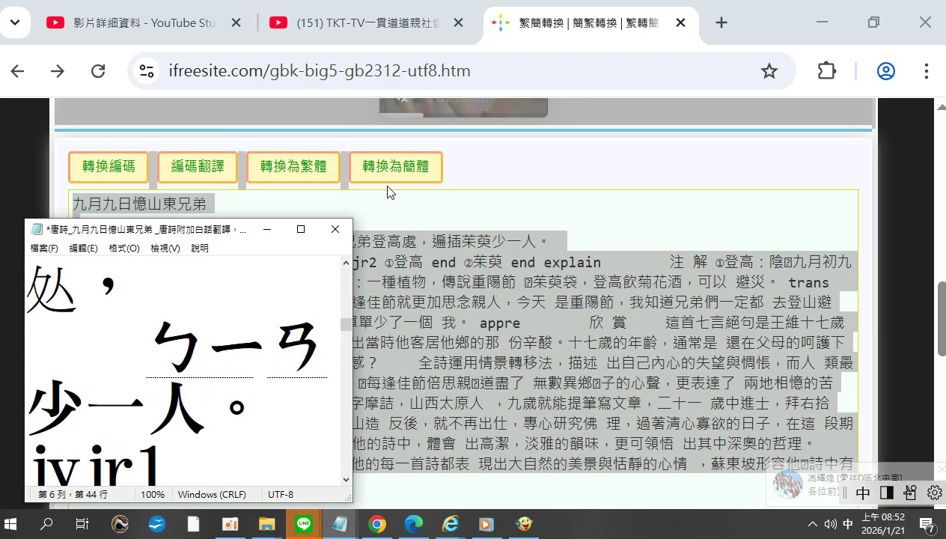
key(Return)
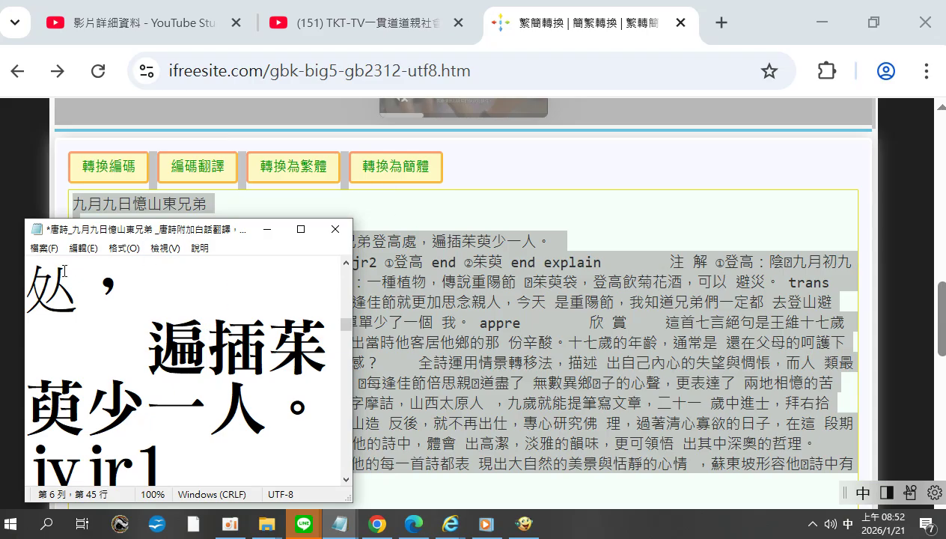
Insert an empty line below the dotted divider, above the poem's opening 独在异乡为异客
scroll(346, 298, up, 2)
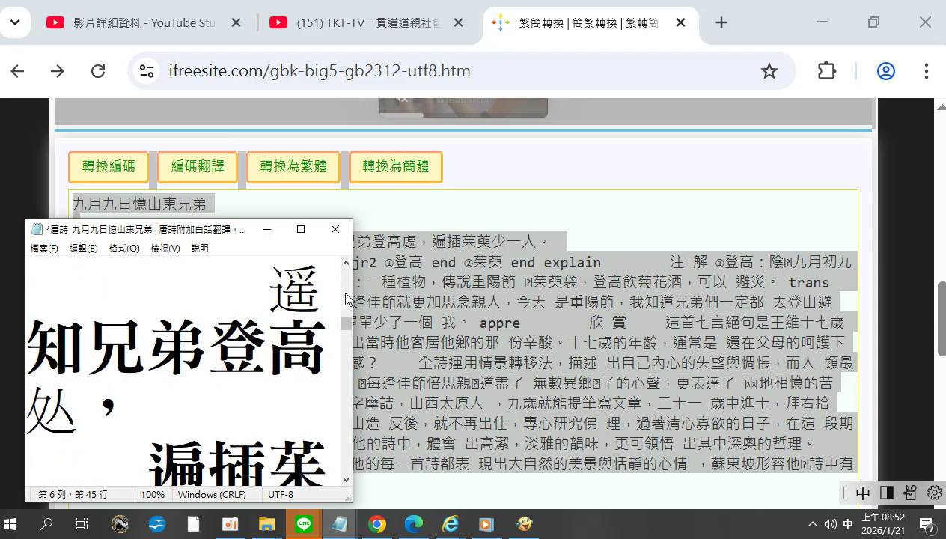
scroll(346, 298, up, 3)
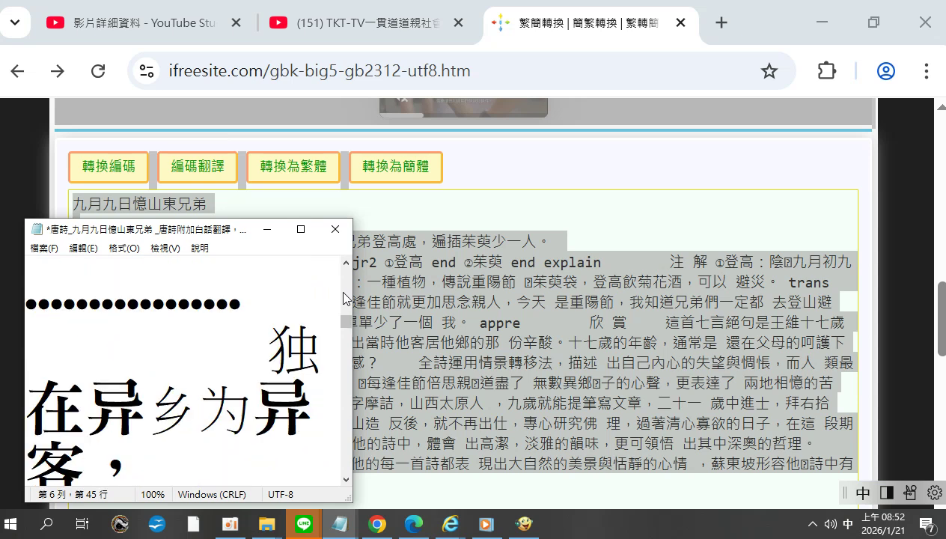
click(261, 304)
key(Return)
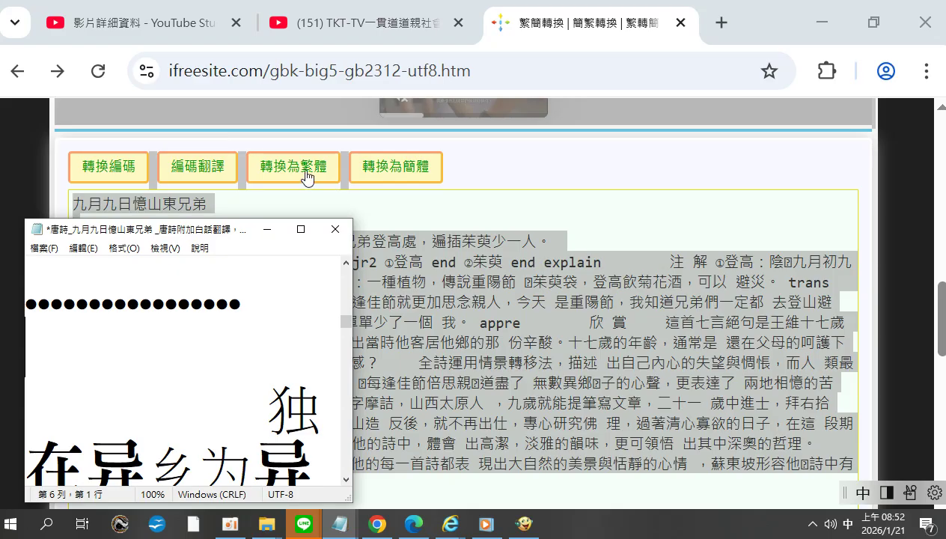
Convert the poem text in the converter to Simplified Chinese and copy it from 九月九日忆山东兄弟 through 着有王右丞集十卷。
click(409, 171)
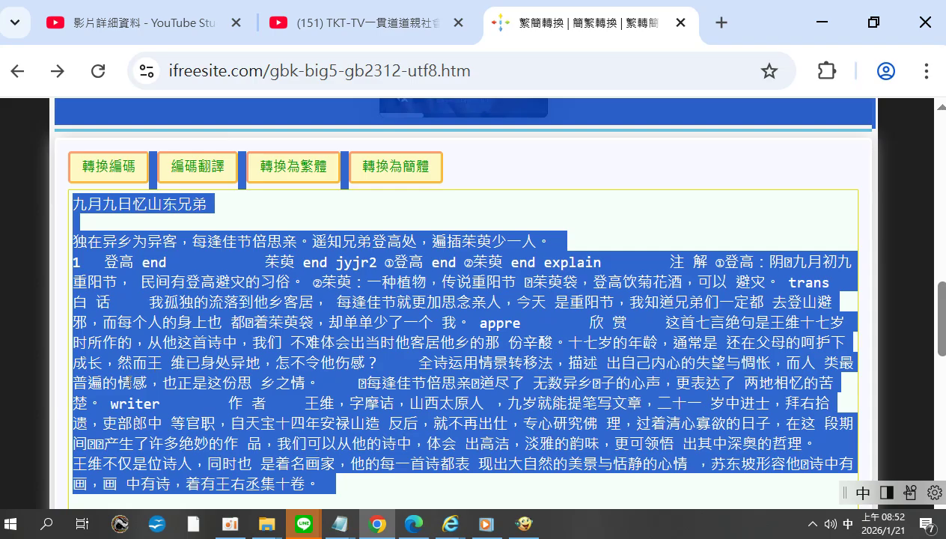
right_click(86, 369)
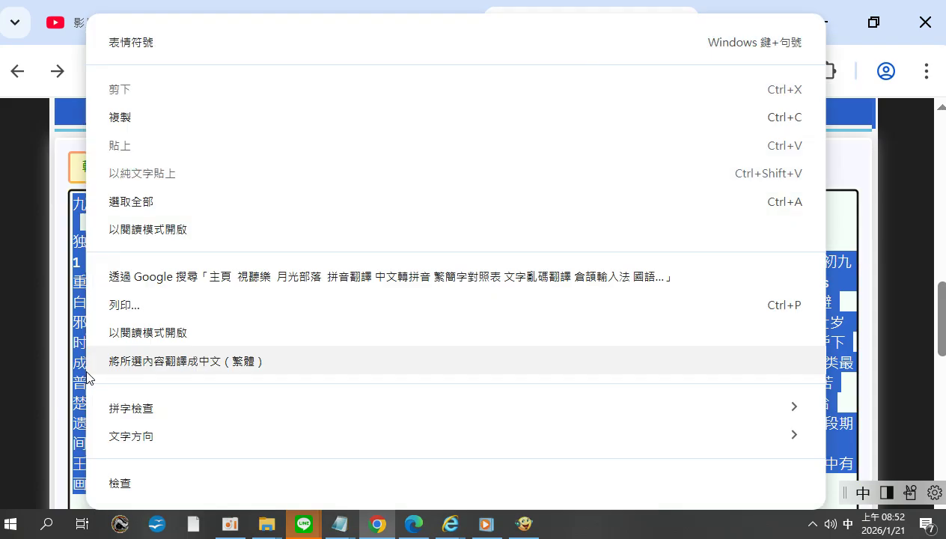
click(75, 191)
click(77, 204)
drag(74, 205, 328, 484)
right_click(205, 391)
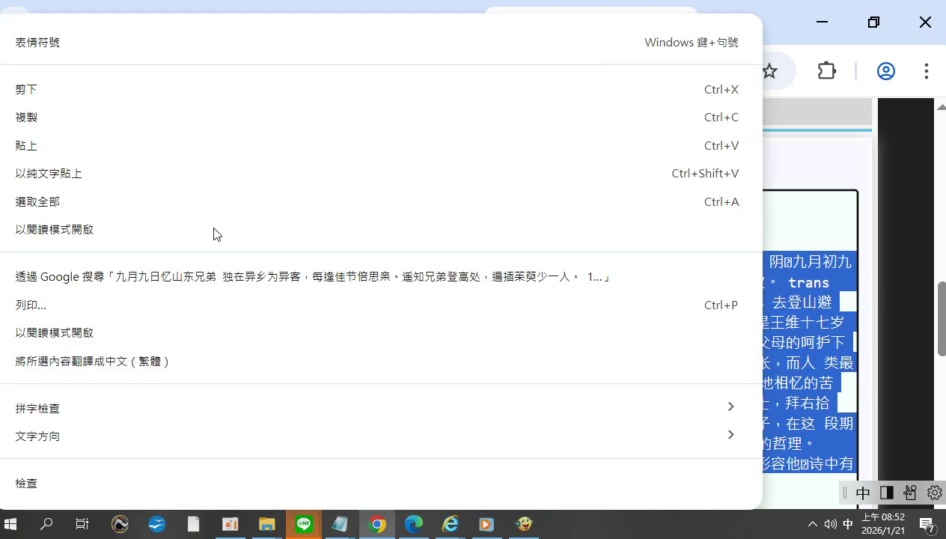
click(41, 117)
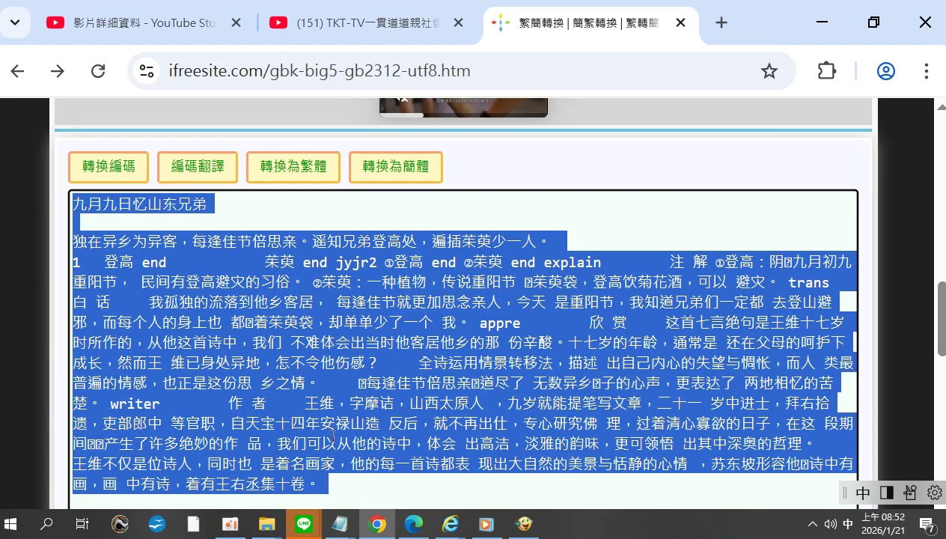
In the 九月九日憶山東兄弟 Notepad file, add a second ● divider line above 独在异乡为异客 and paste the Simplified text between the two dividers
click(331, 522)
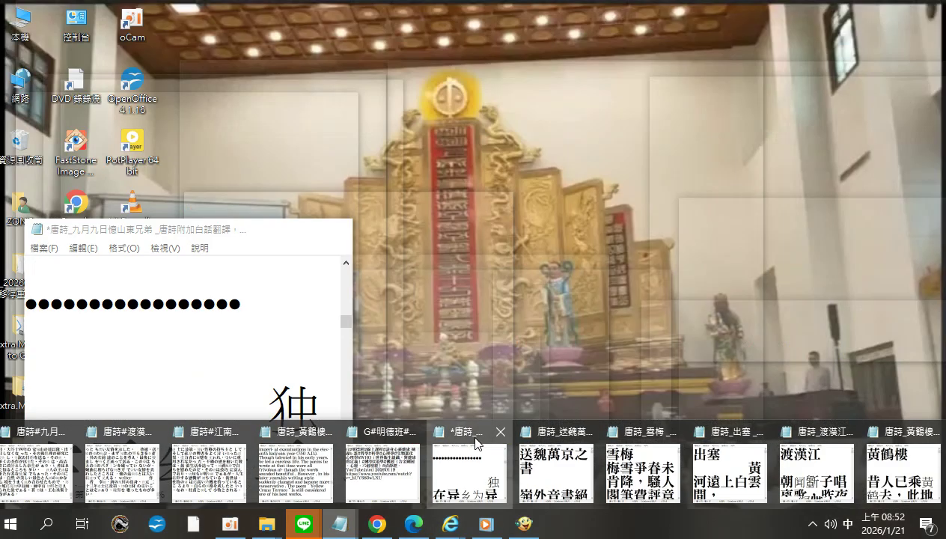
click(475, 443)
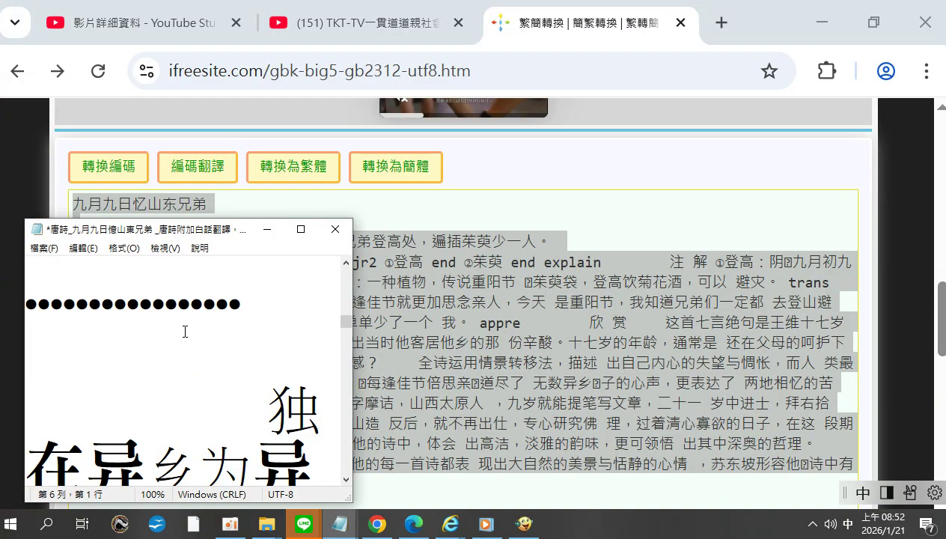
text(●●●●●●●●●●●●●●●●)
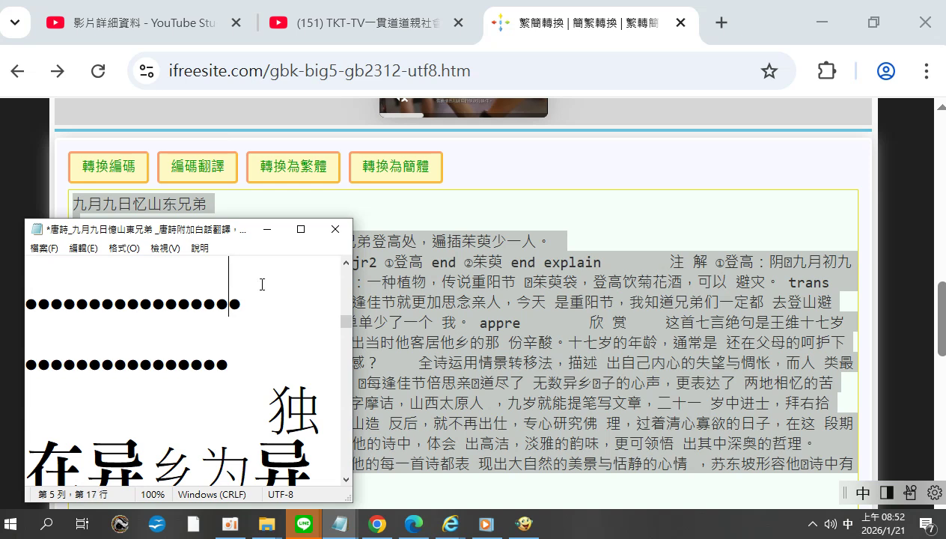
key(Home)
key(Up)
key(Return)
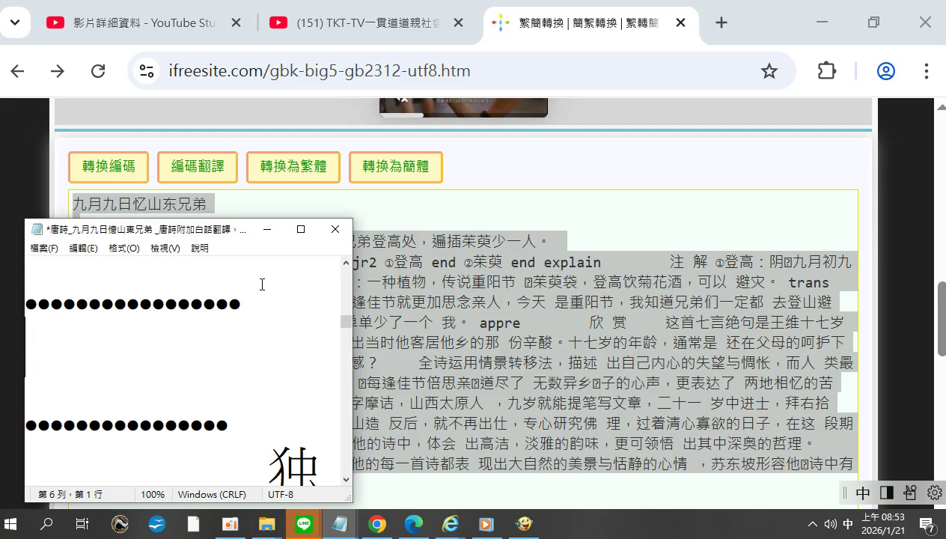
key(ctrl+v)
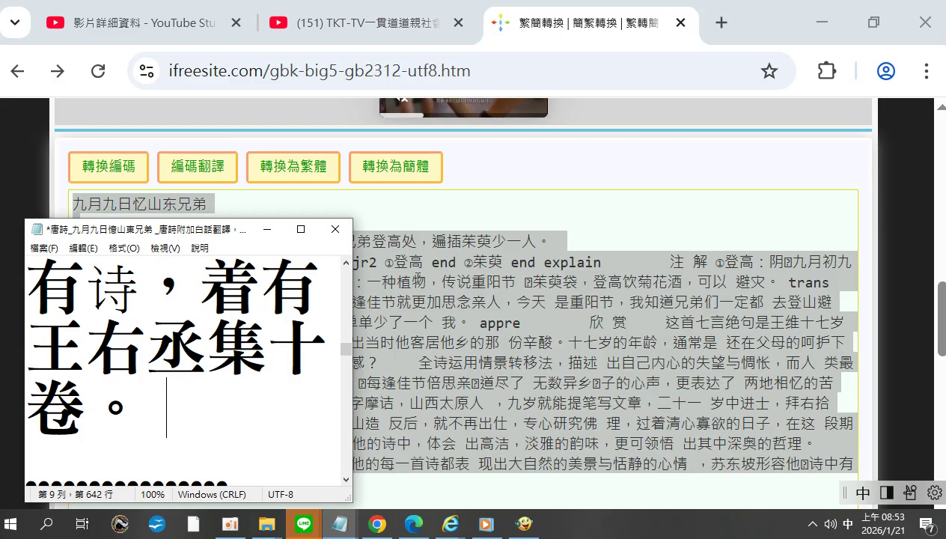
Add a line below the second dotted divider and paste the Simplified title 九月九日忆山东兄弟 from the converter page there
scroll(349, 447, down, 1)
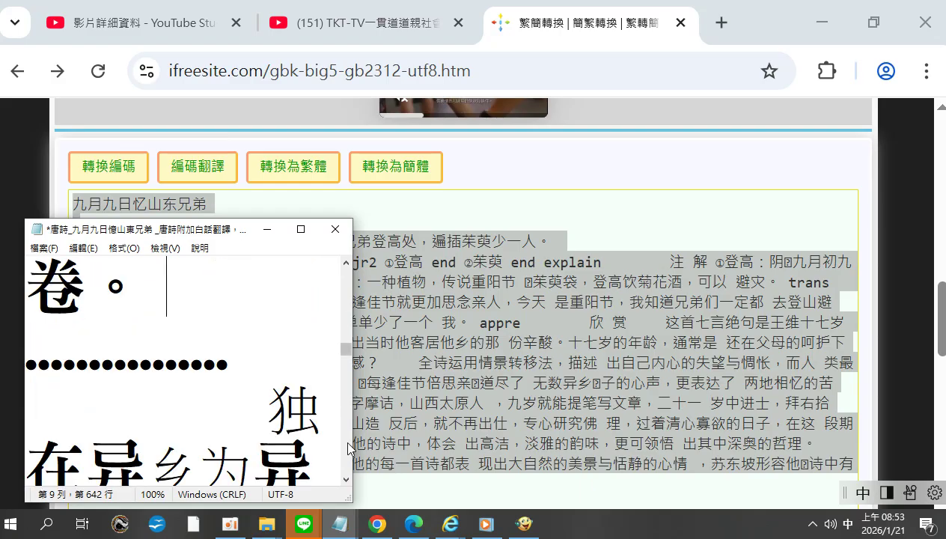
click(256, 377)
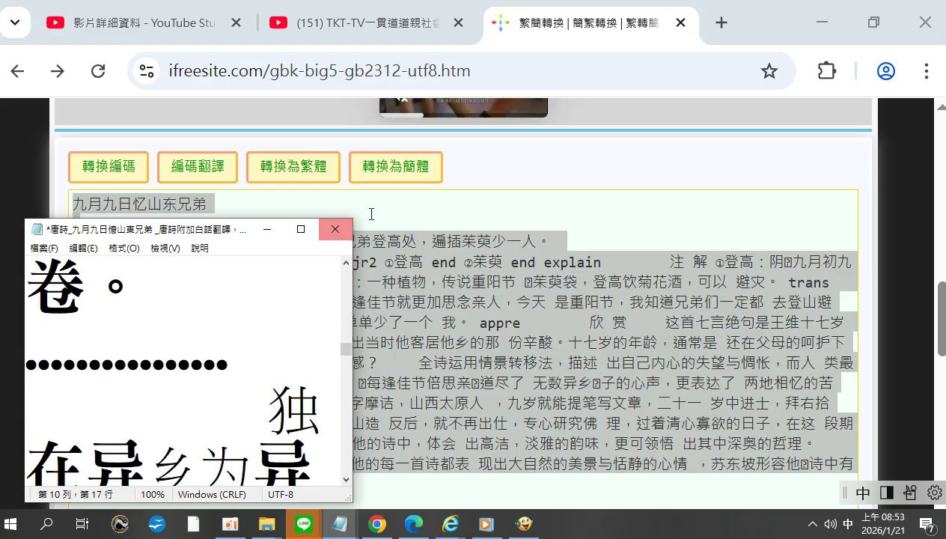
key(Return)
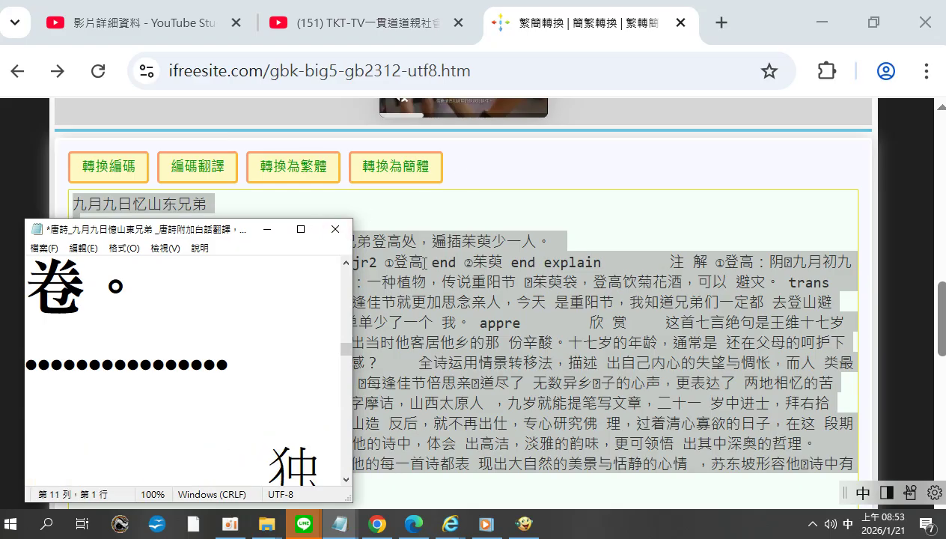
click(423, 263)
drag(78, 203, 194, 213)
right_click(195, 214)
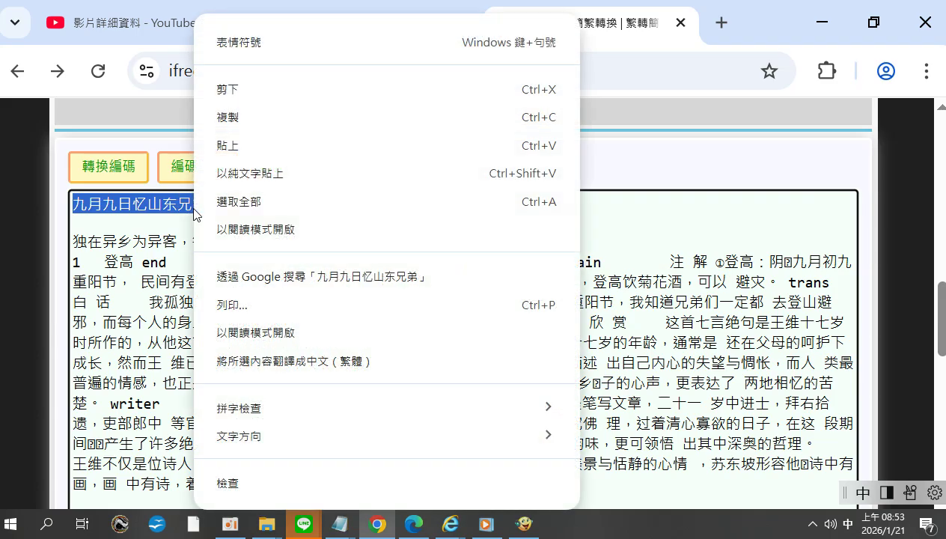
click(238, 119)
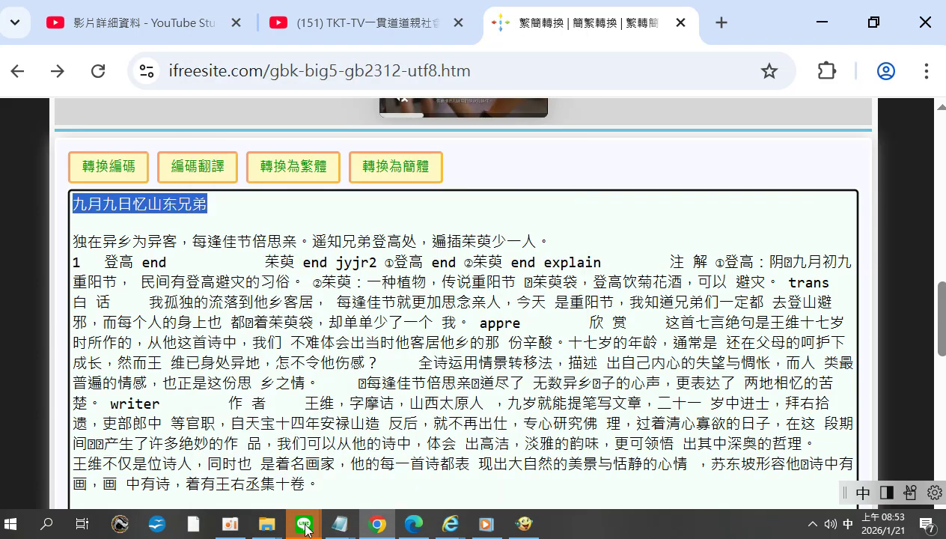
mouse_move(339, 524)
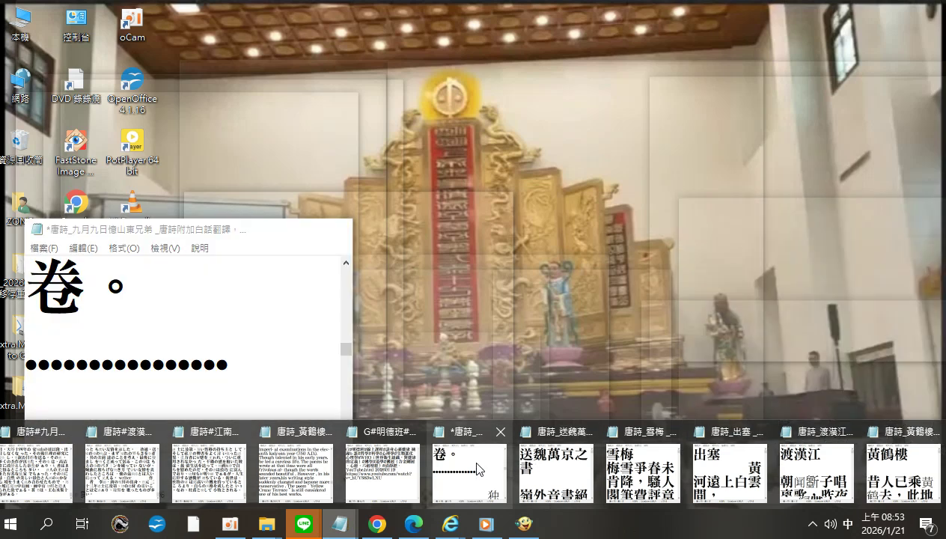
click(477, 470)
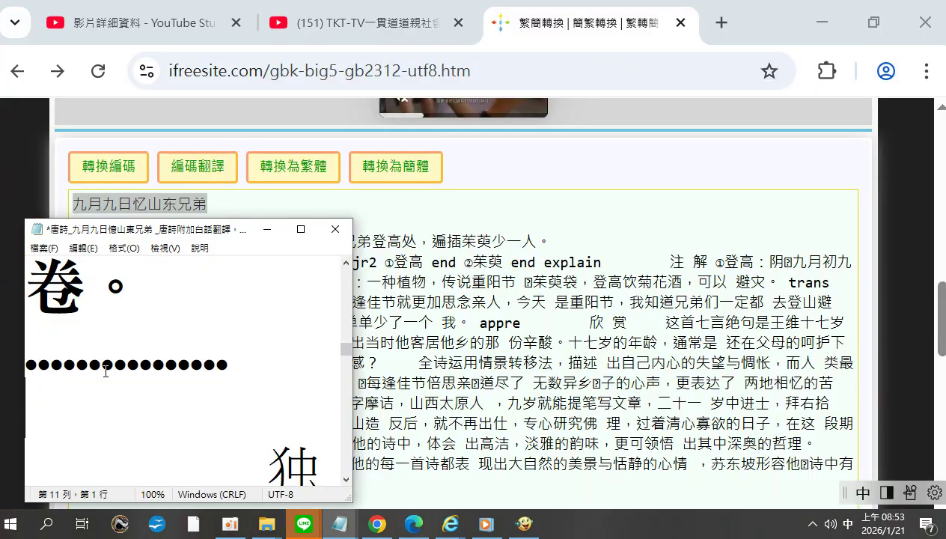
right_click(101, 386)
click(138, 226)
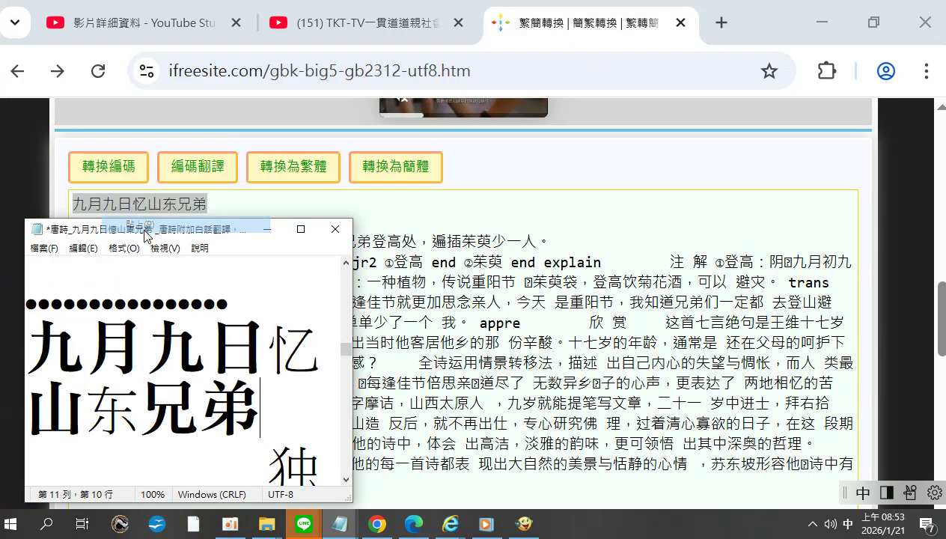
Save the 九月九日憶山東兄弟 text file and minimize its window
drag(90, 457, 106, 428)
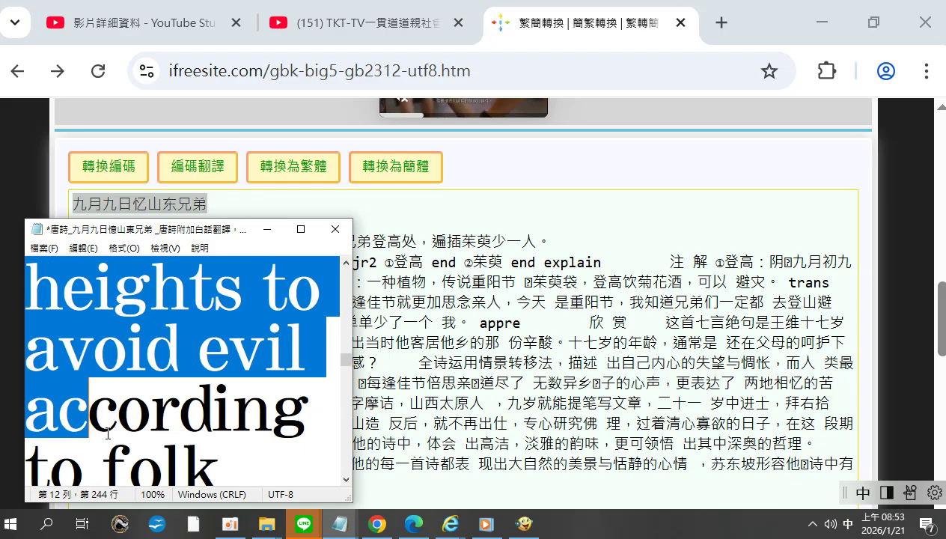
drag(346, 368, 348, 282)
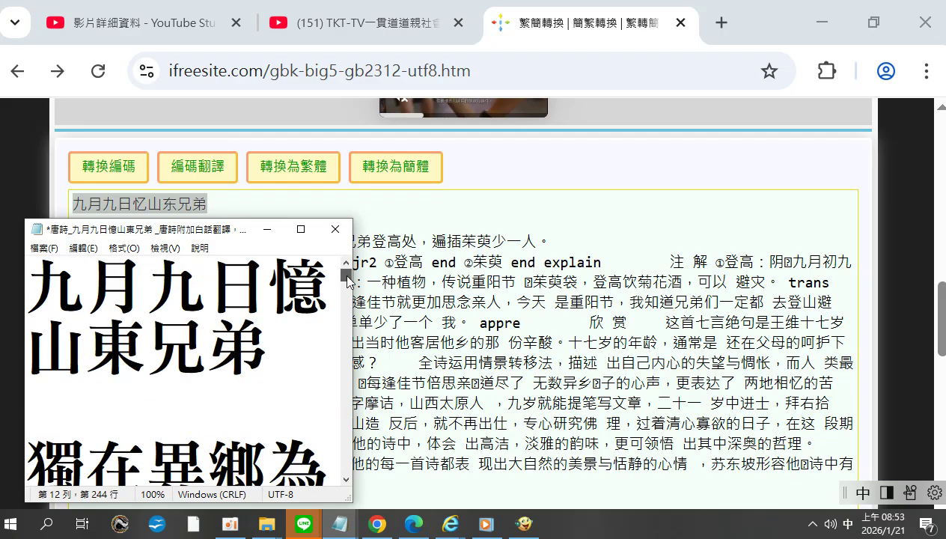
click(44, 248)
click(78, 315)
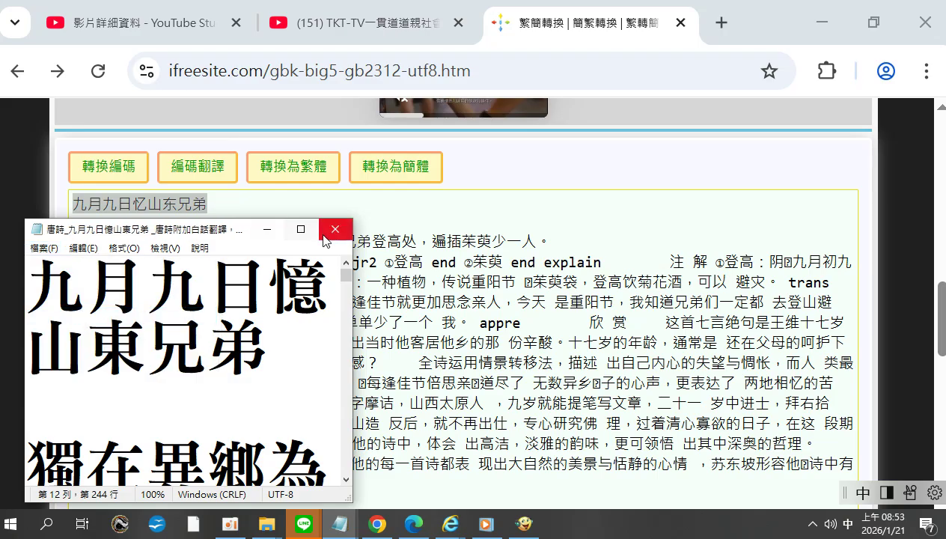
click(266, 229)
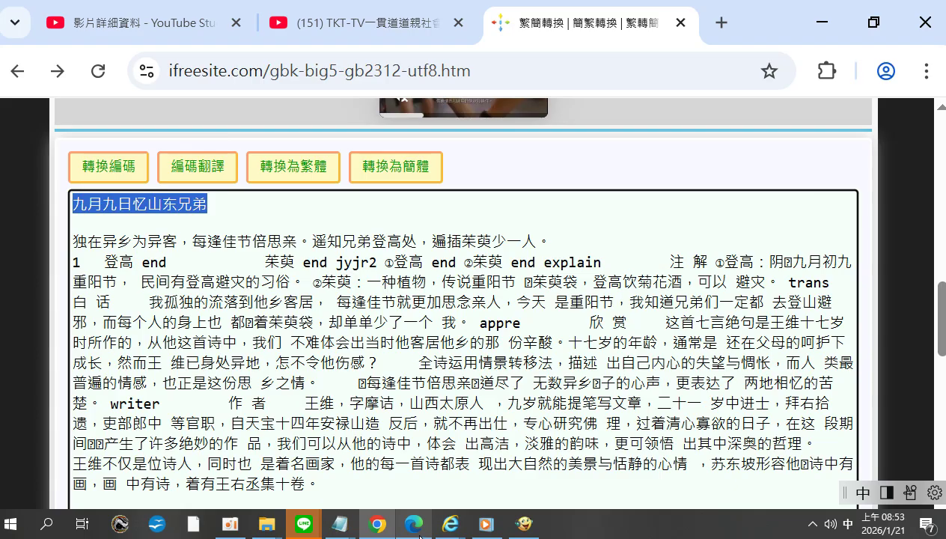
Open the 送魏萬京之書 text file and look through its contents from the title to the end of the Japanese text
click(343, 527)
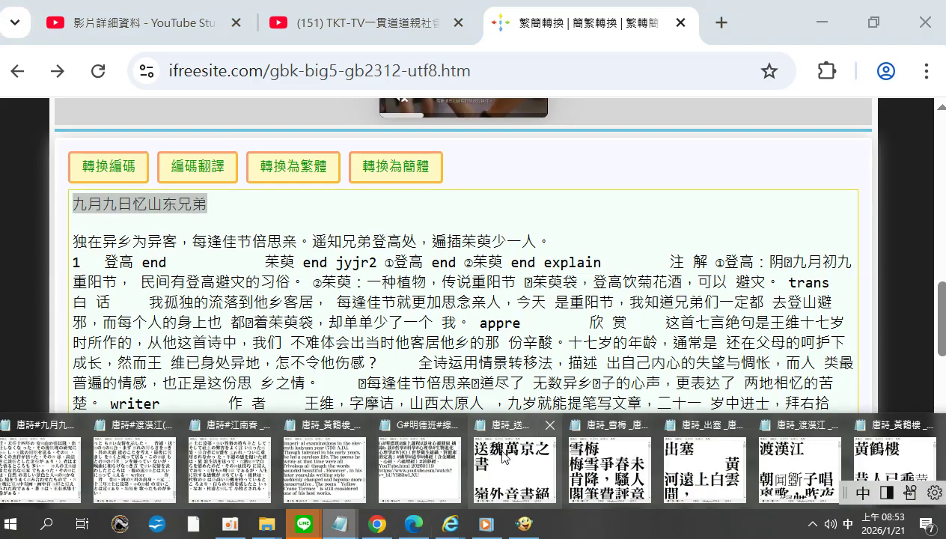
click(514, 436)
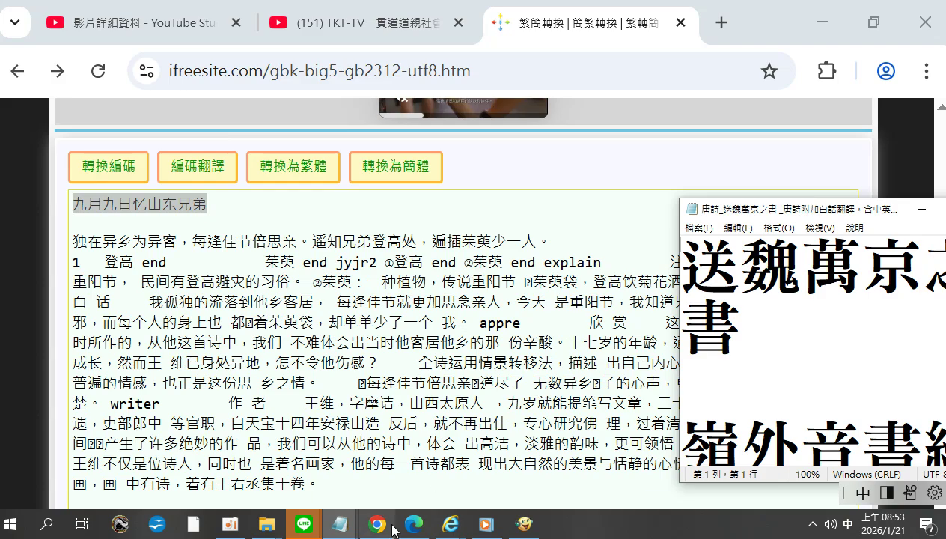
click(342, 527)
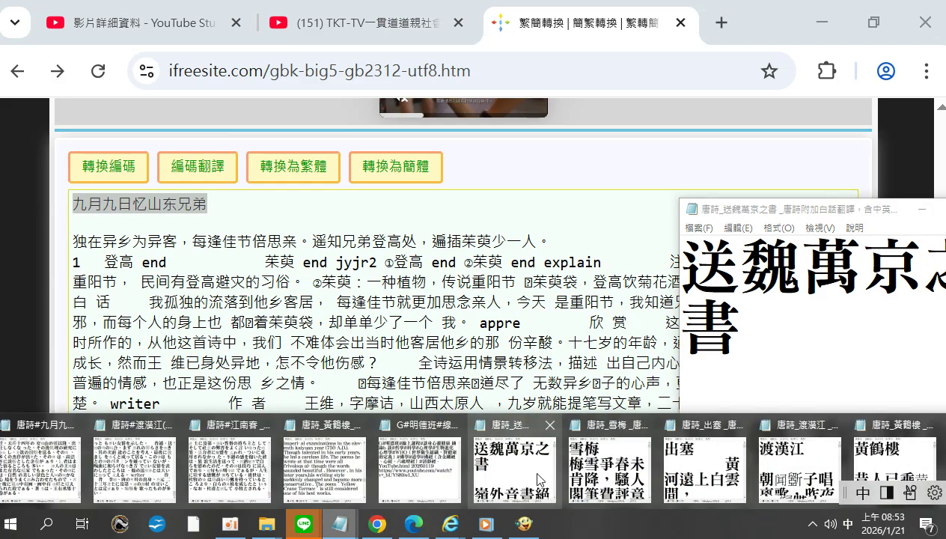
mouse_move(606, 462)
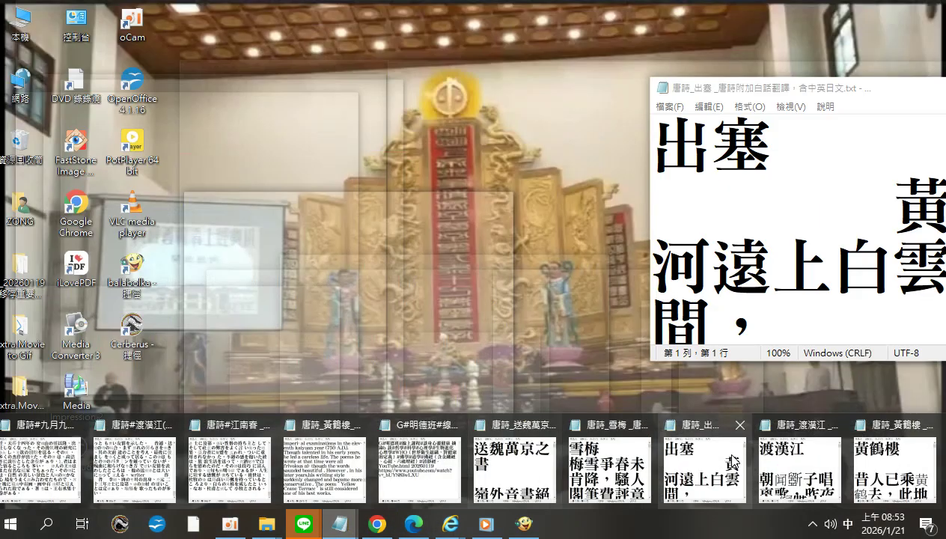
mouse_move(873, 458)
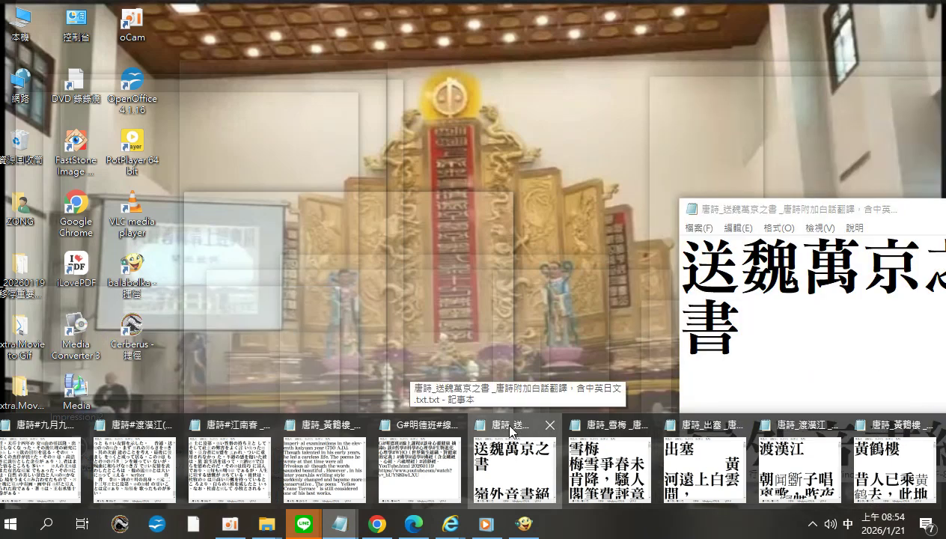
click(509, 429)
drag(760, 214, 214, 208)
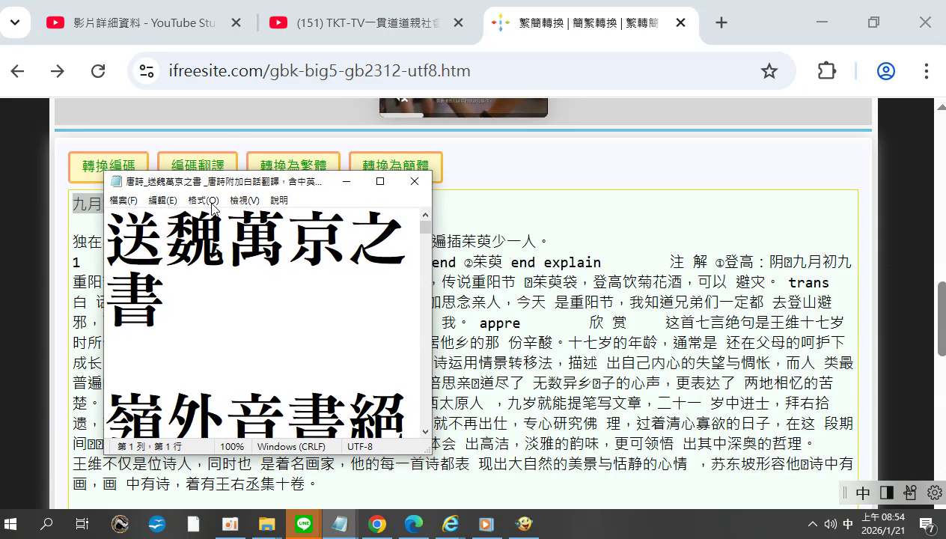
scroll(404, 281, down, 2)
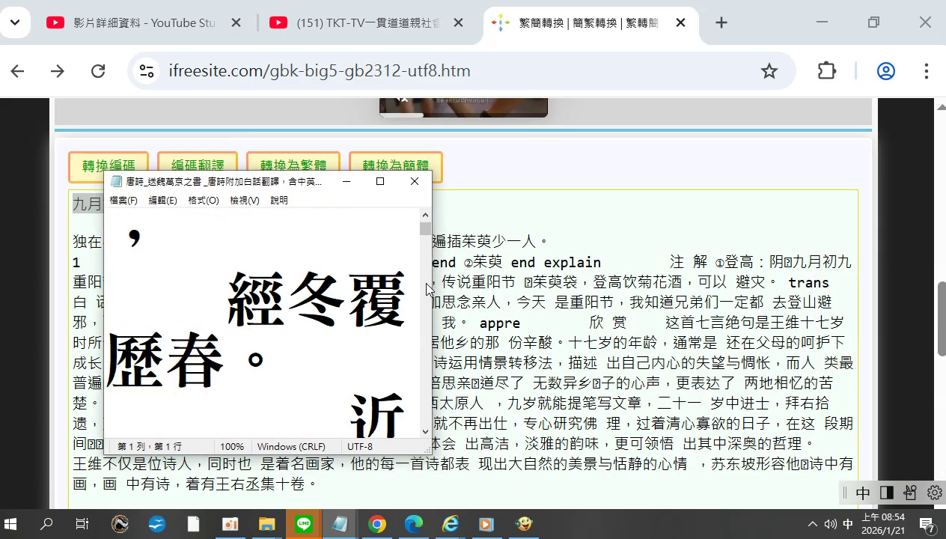
scroll(423, 281, down, 4)
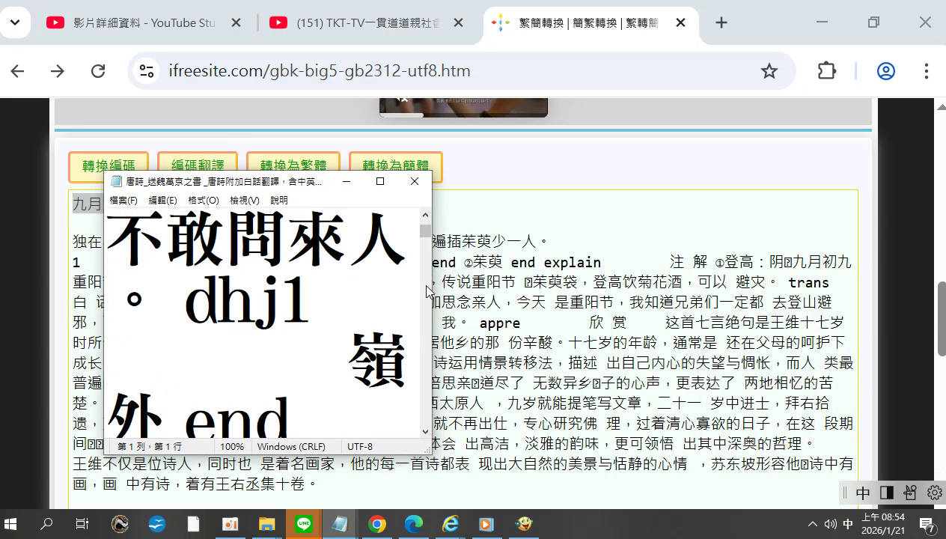
scroll(427, 295, down, 1)
scroll(424, 299, down, 5)
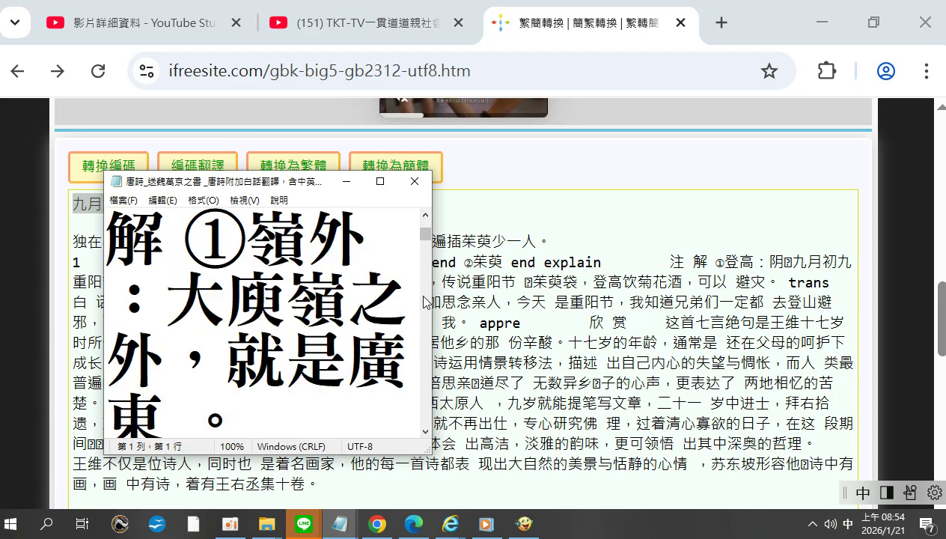
drag(427, 245, 465, 433)
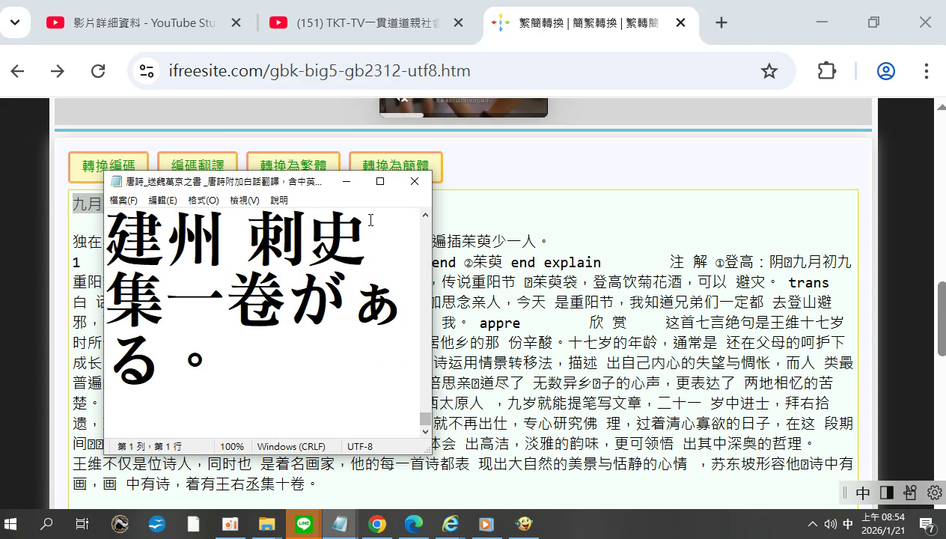
click(346, 182)
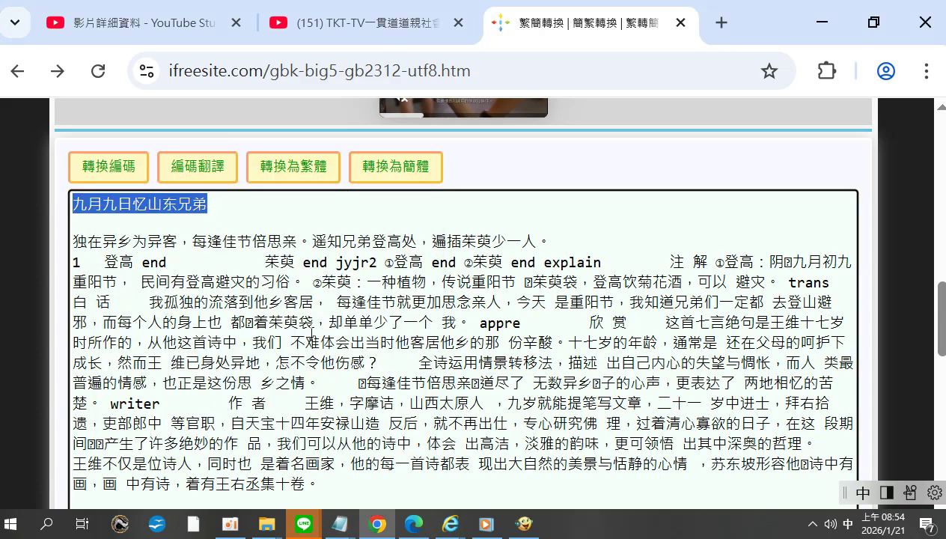
Close the Traditional/Simplified converter page, switch to Balabolka and close its text extraction dialog
click(682, 23)
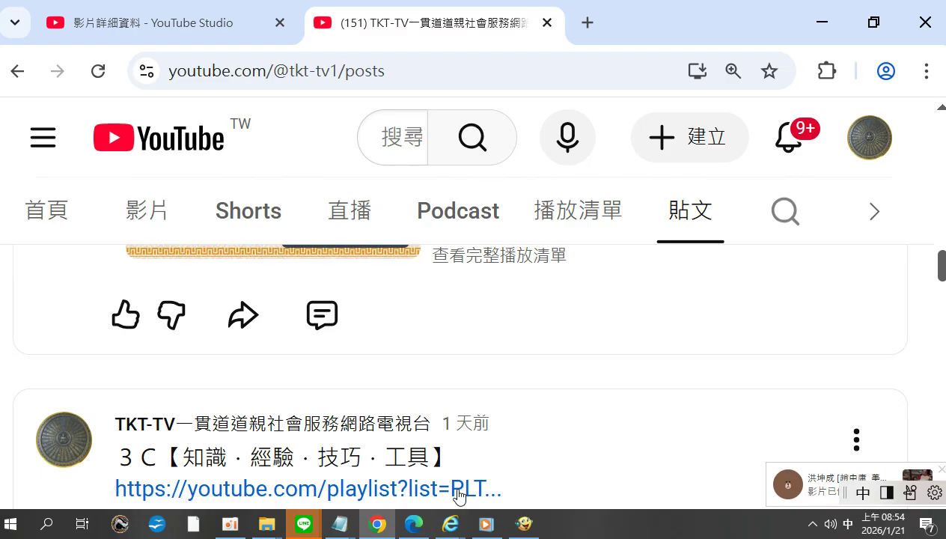
click(523, 526)
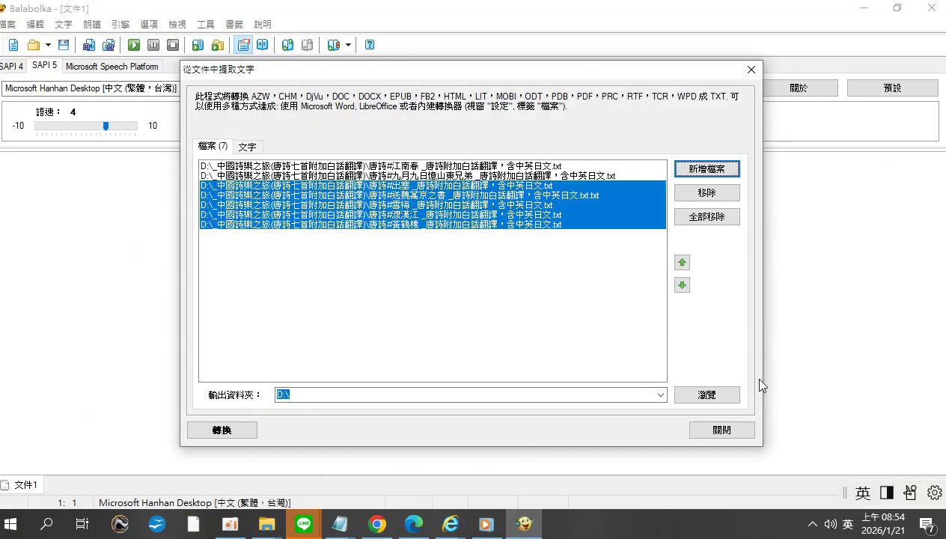
click(720, 430)
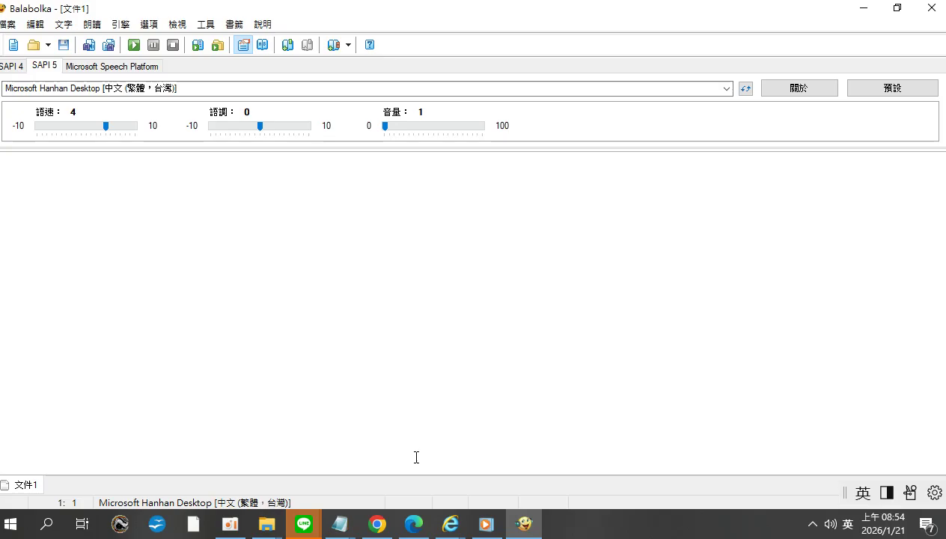
Go through the seven Tang poem text files in the _唐詩 folder one by one, from 九月九日憶山東兄弟 to 黃鶴樓
click(267, 528)
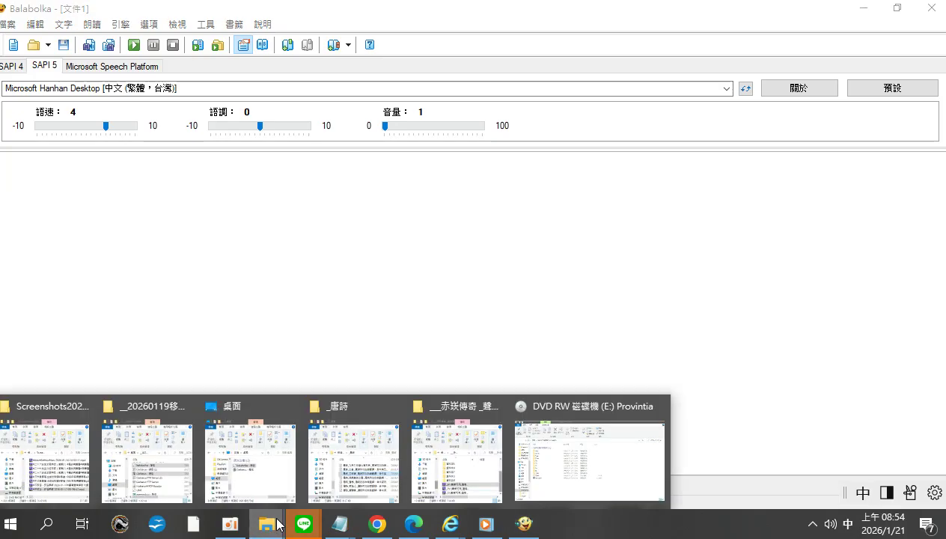
click(336, 416)
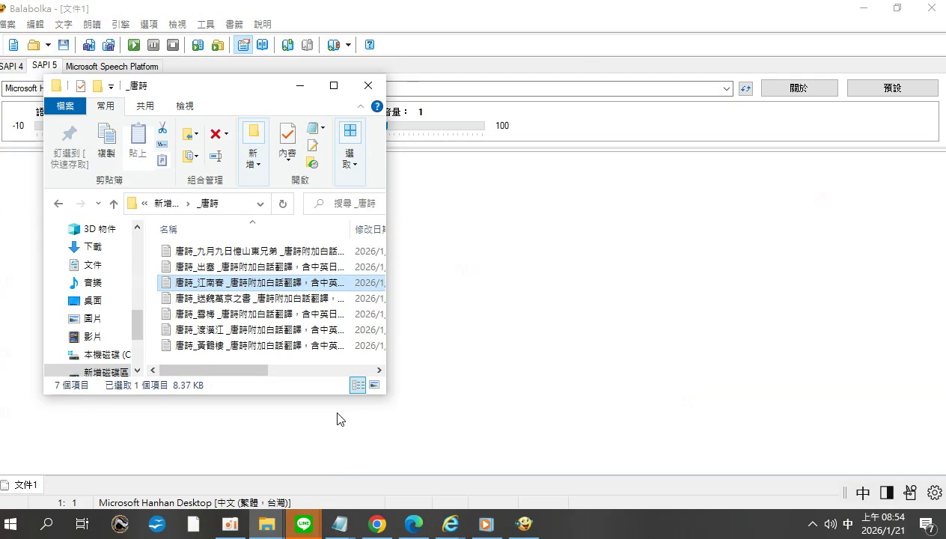
click(260, 255)
click(260, 271)
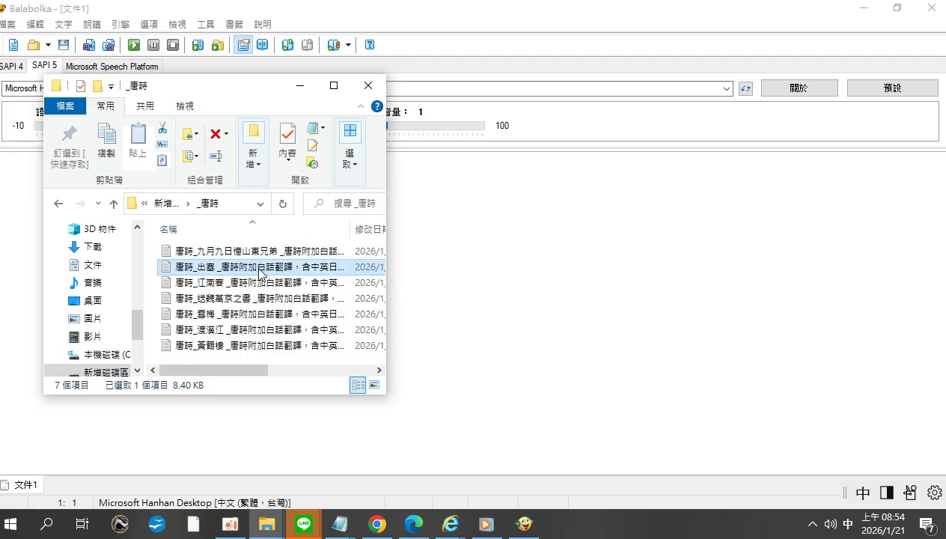
click(250, 282)
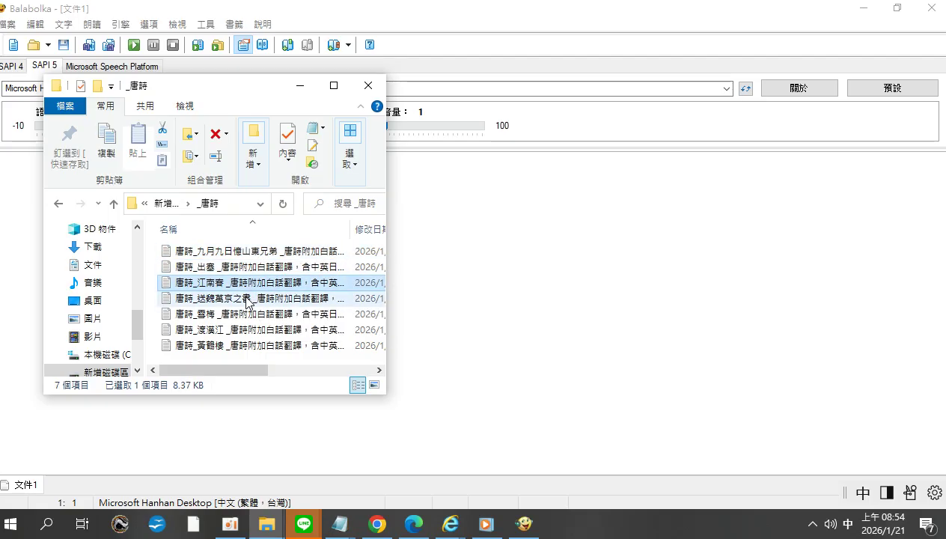
click(247, 300)
click(247, 314)
click(248, 330)
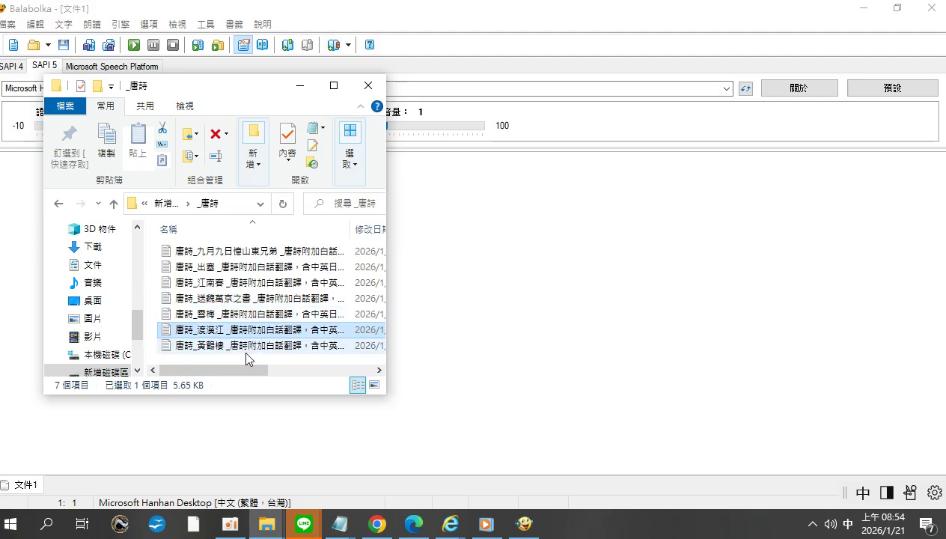
click(245, 346)
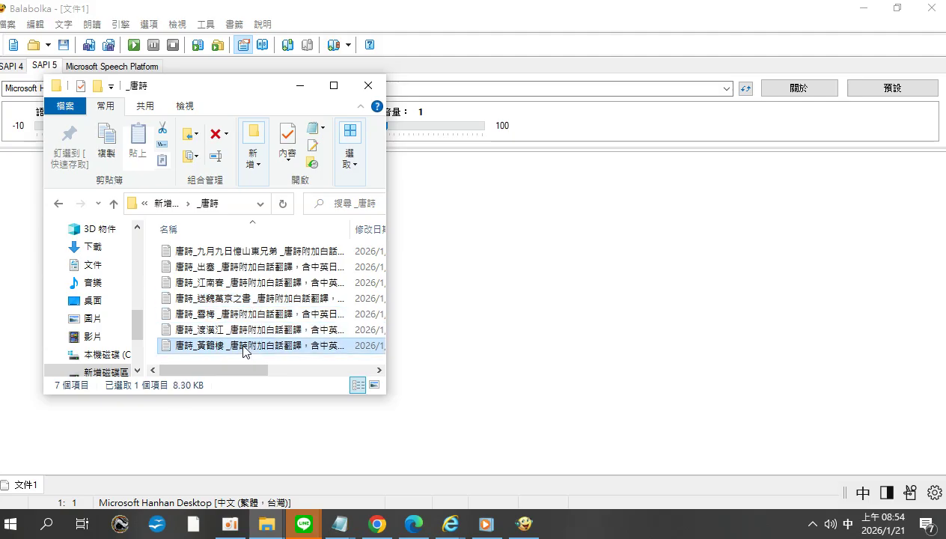
click(258, 253)
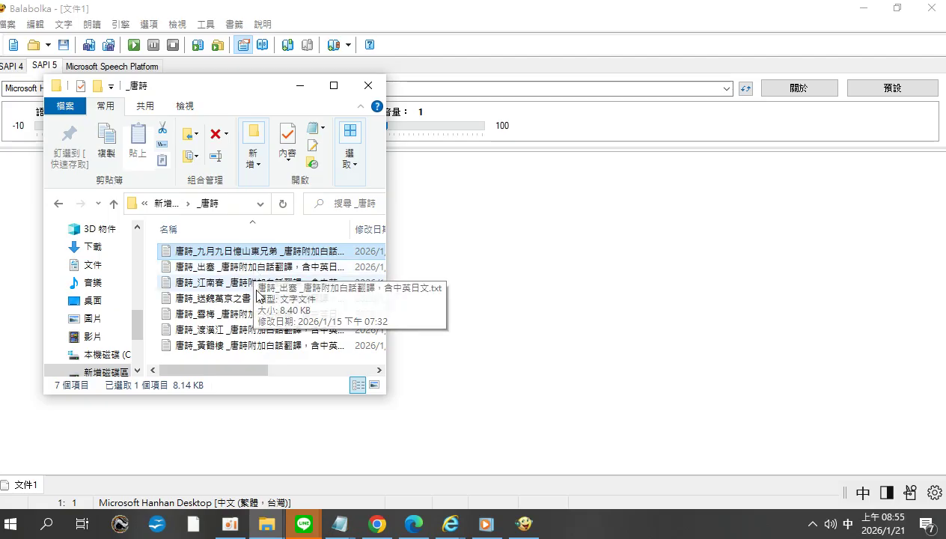
Switch to Balabolka, open the tool for extracting text from documents and remove all files from its list
click(527, 528)
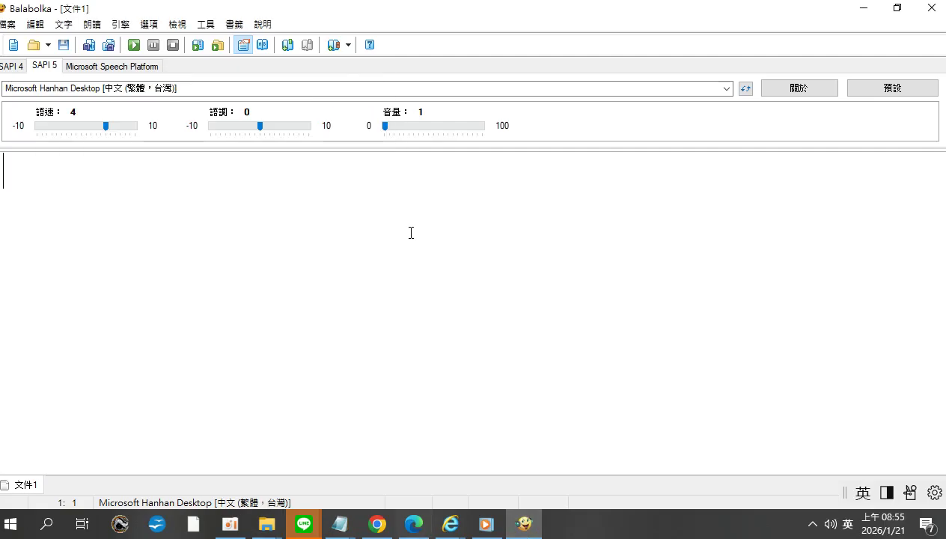
click(207, 25)
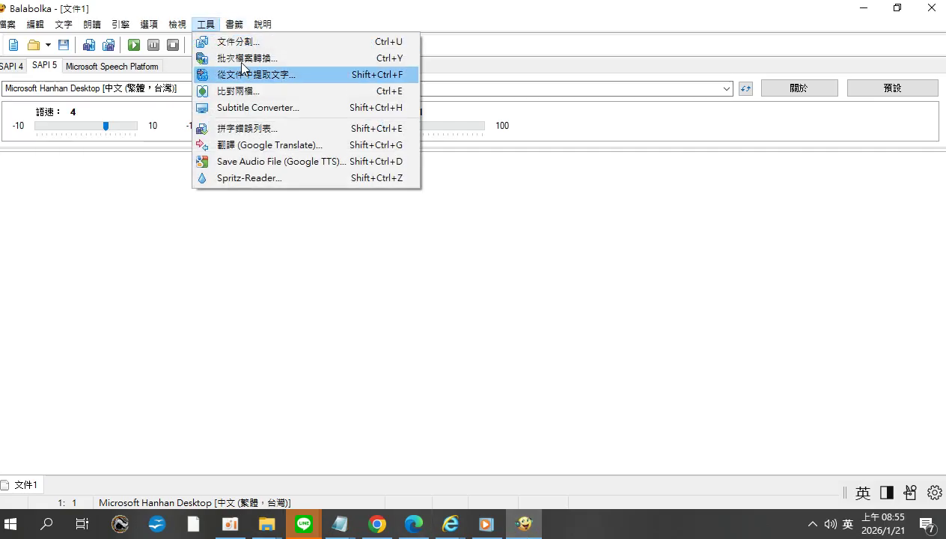
click(248, 75)
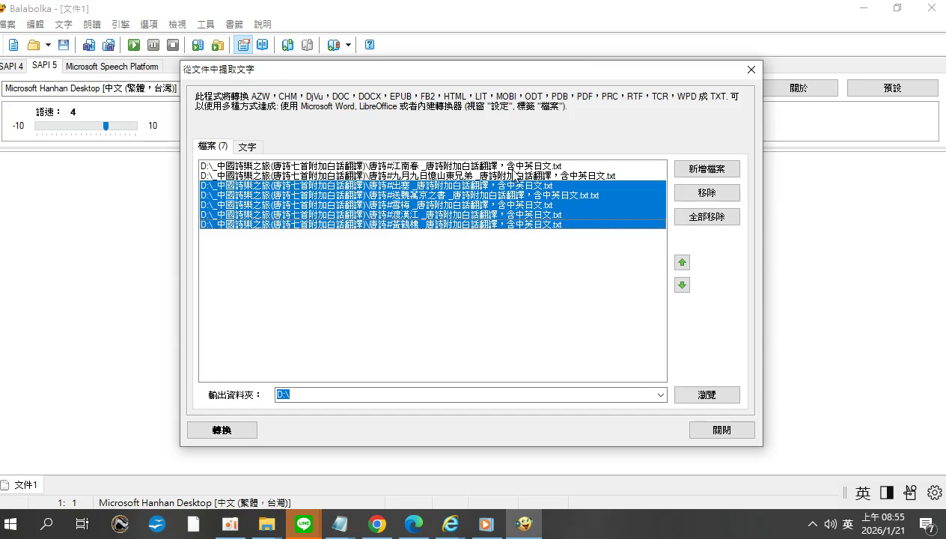
key(ctrl+a)
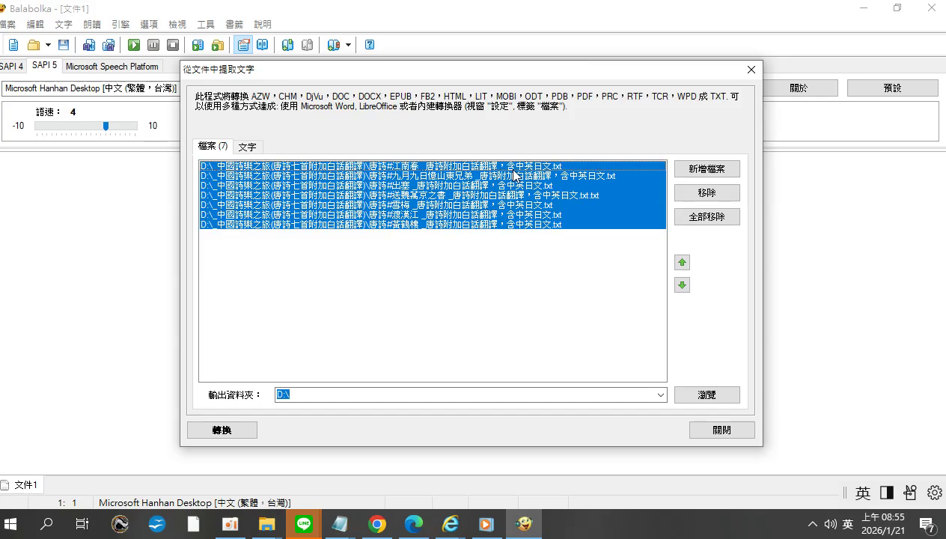
click(711, 217)
click(405, 320)
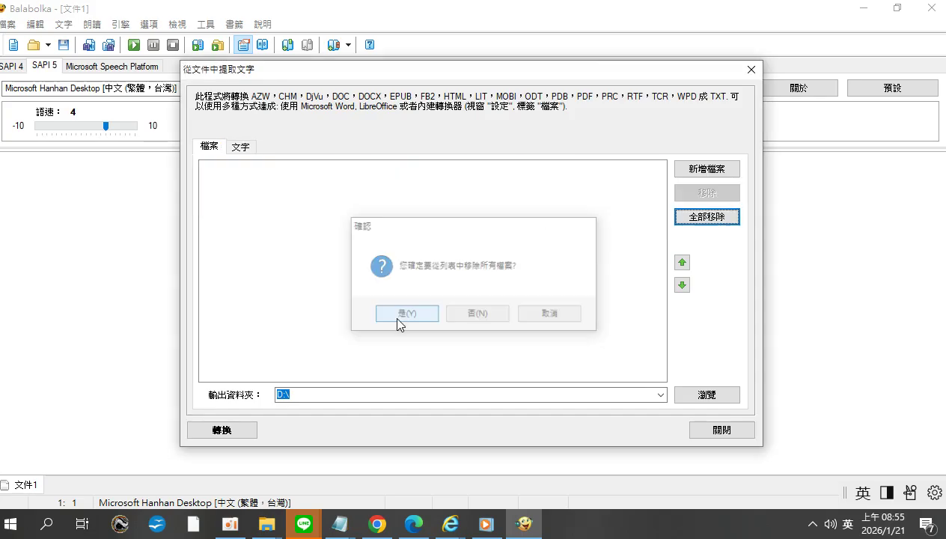
Add all seven Tang poem text files from the D:\_唐詩 folder to the extraction list
click(704, 170)
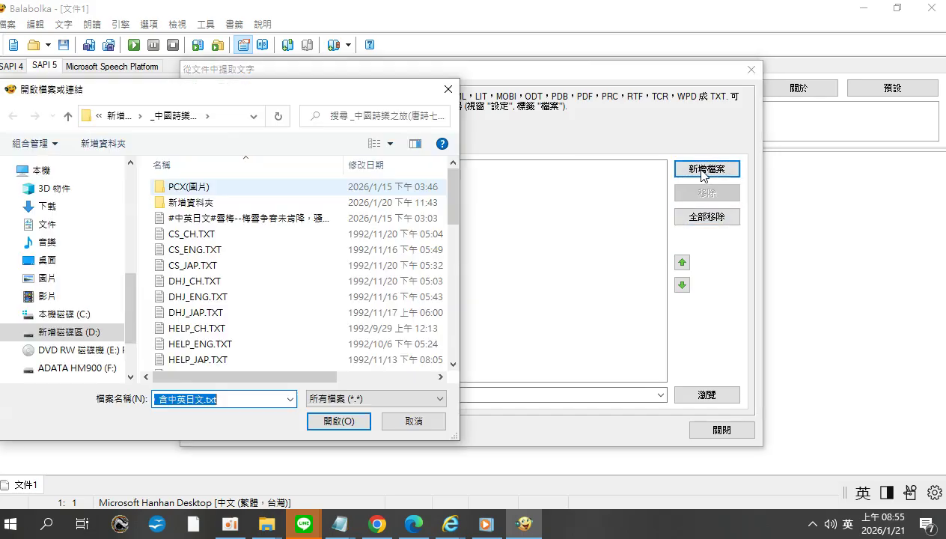
scroll(74, 211, up, 1)
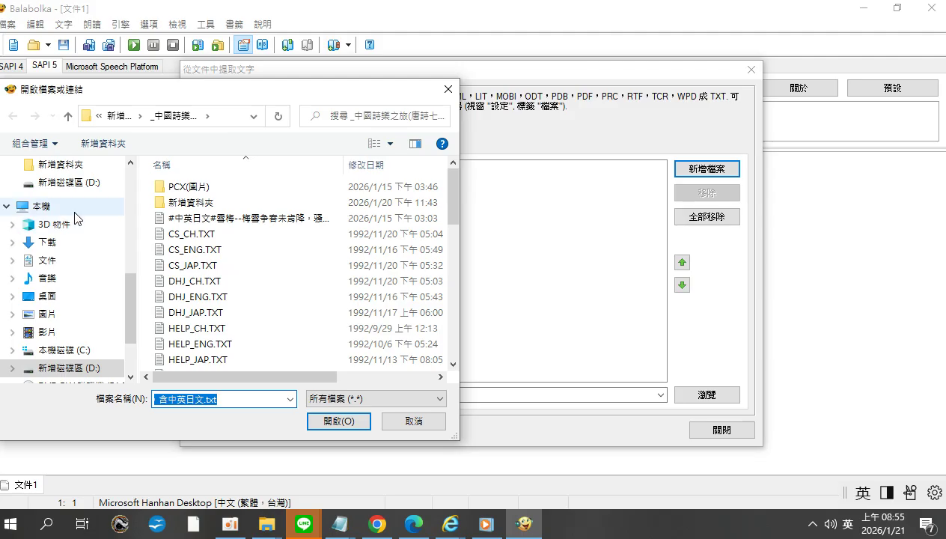
click(86, 191)
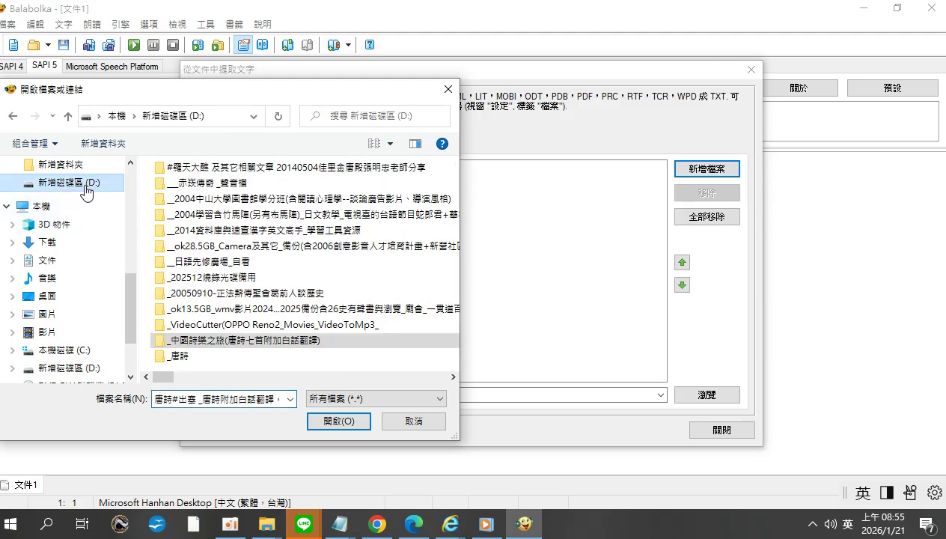
double_click(182, 358)
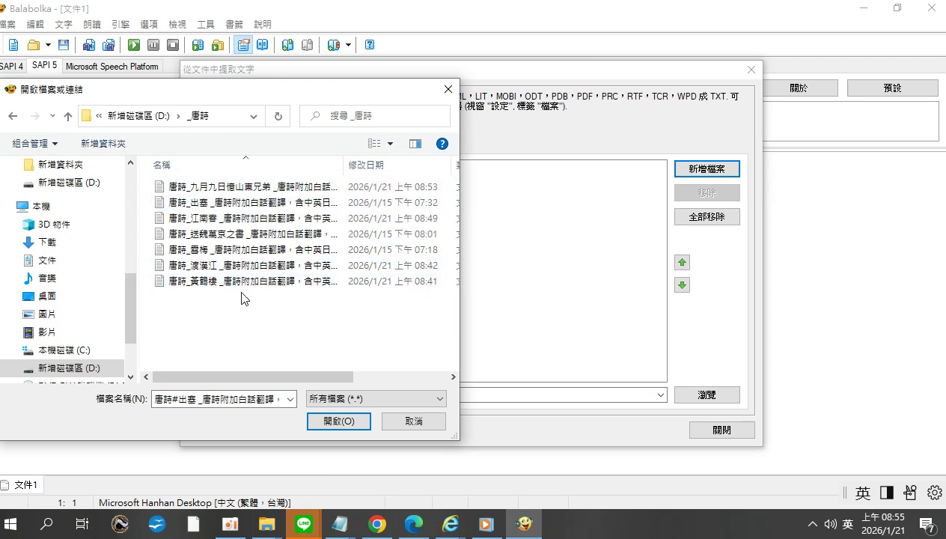
key(ctrl+a)
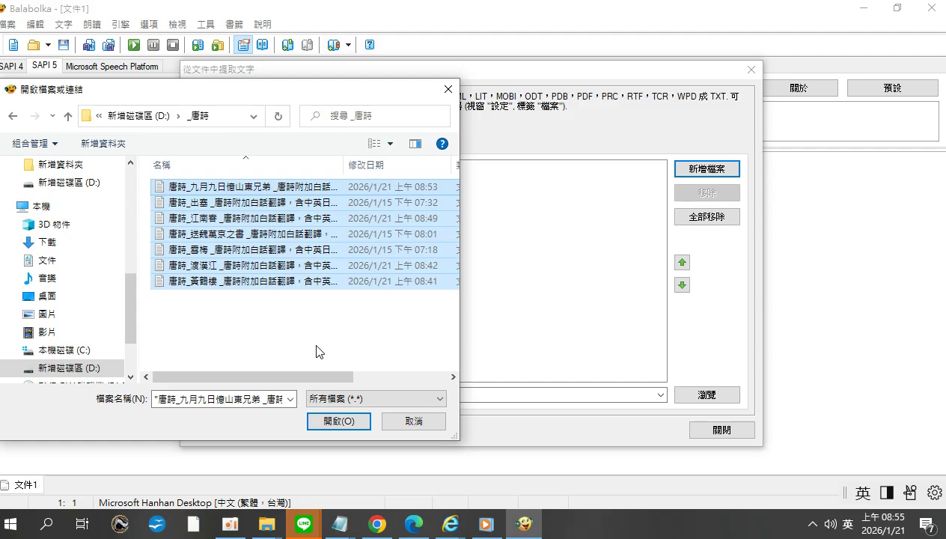
click(323, 420)
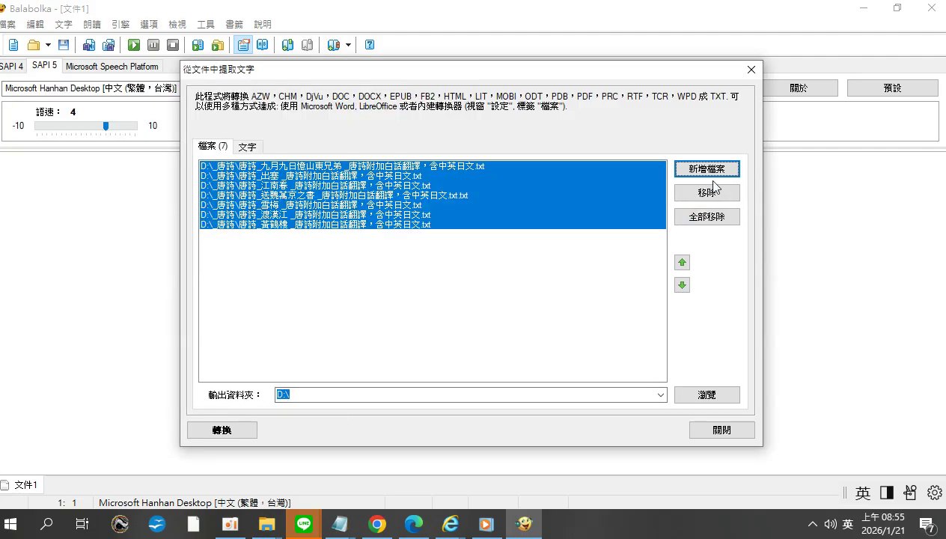
Name the combined text file _唐詩_含白話翻譯，含中英日文 and convert the listed files
click(247, 147)
click(305, 317)
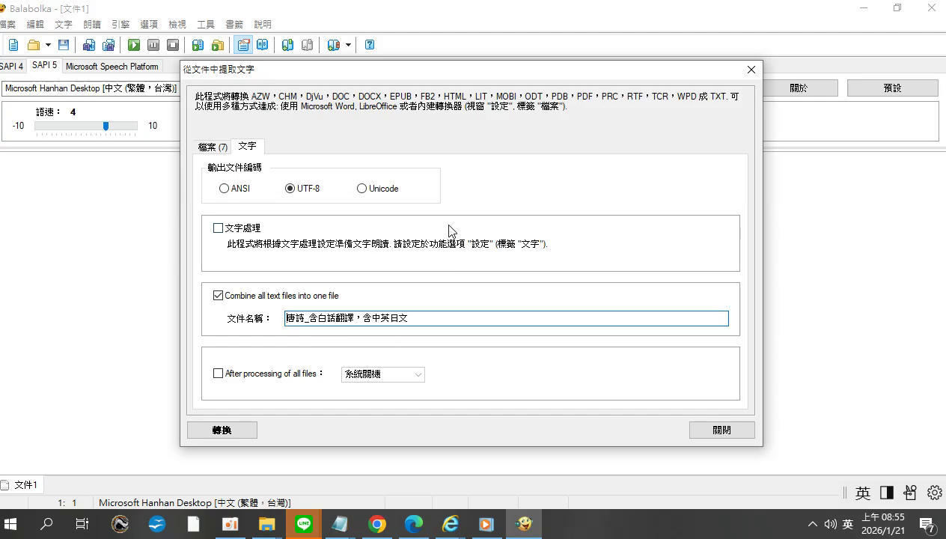
text(_)
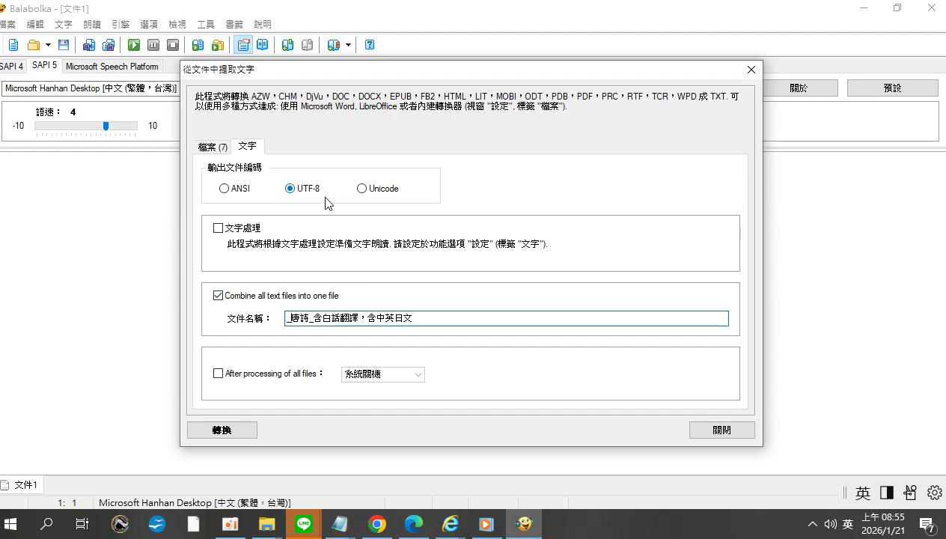
click(242, 436)
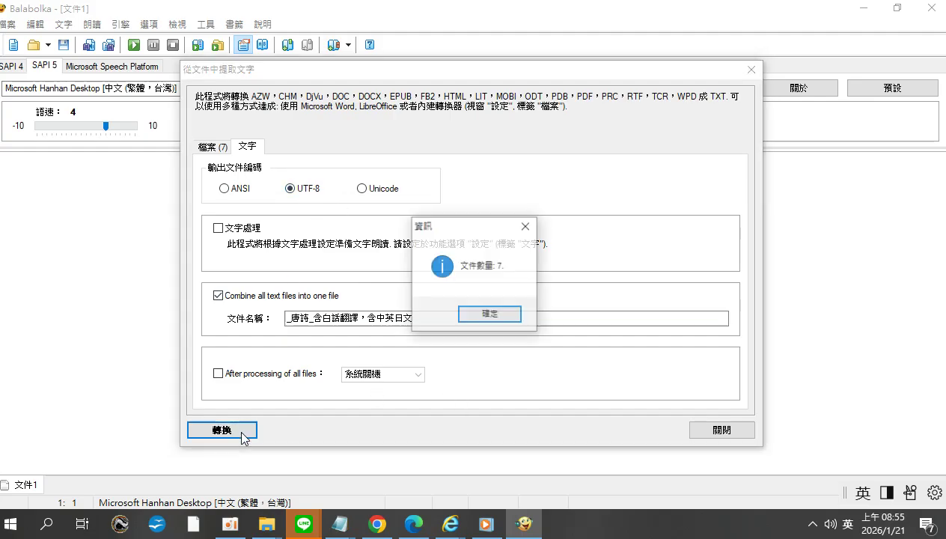
click(487, 313)
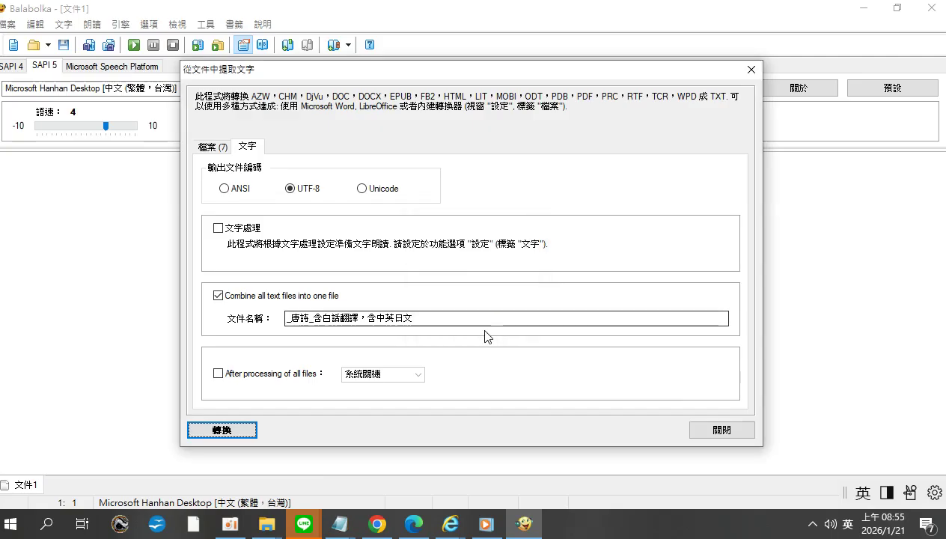
Switch to File Explorer, browse to drive D: and delete the older 唐詩_含白話翻譯，含中英日文.txt without the leading underscore
click(266, 523)
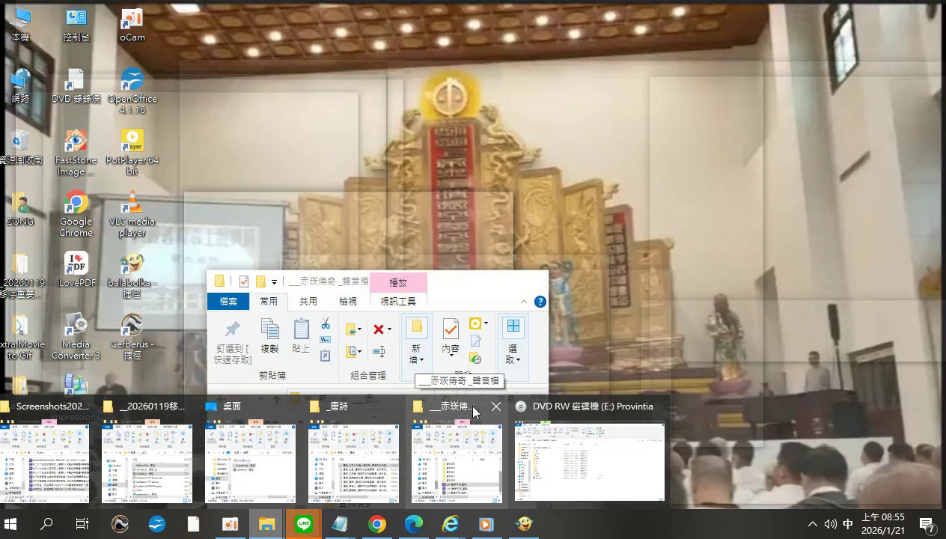
click(259, 416)
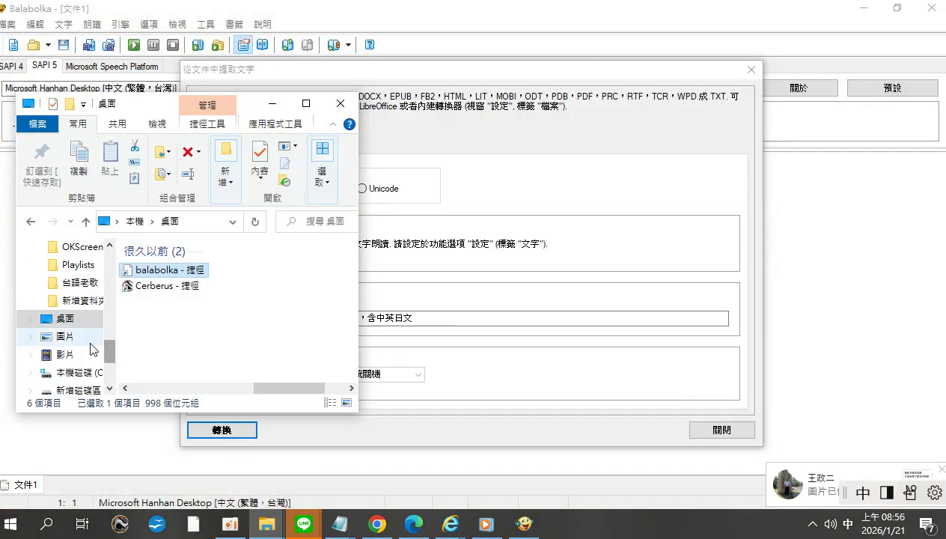
scroll(107, 341, down, 1)
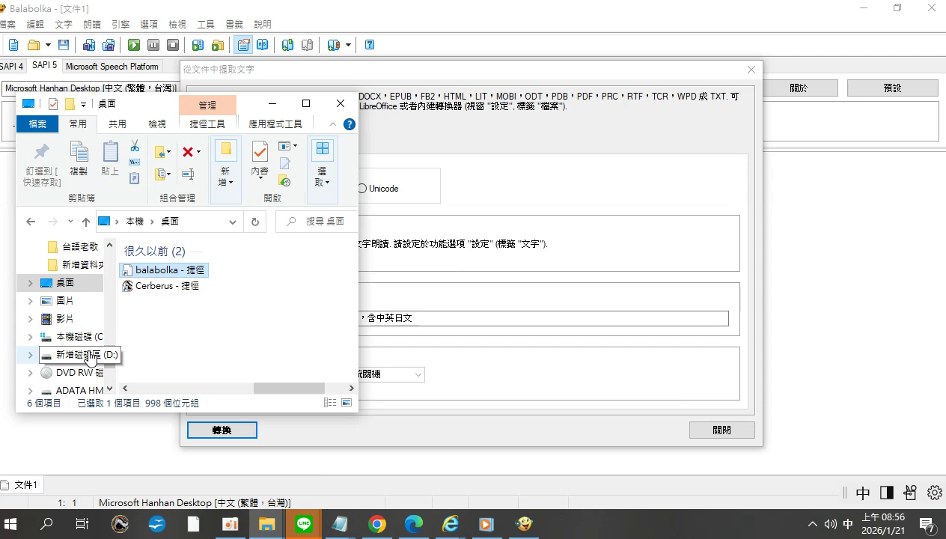
click(101, 354)
click(180, 339)
click(184, 349)
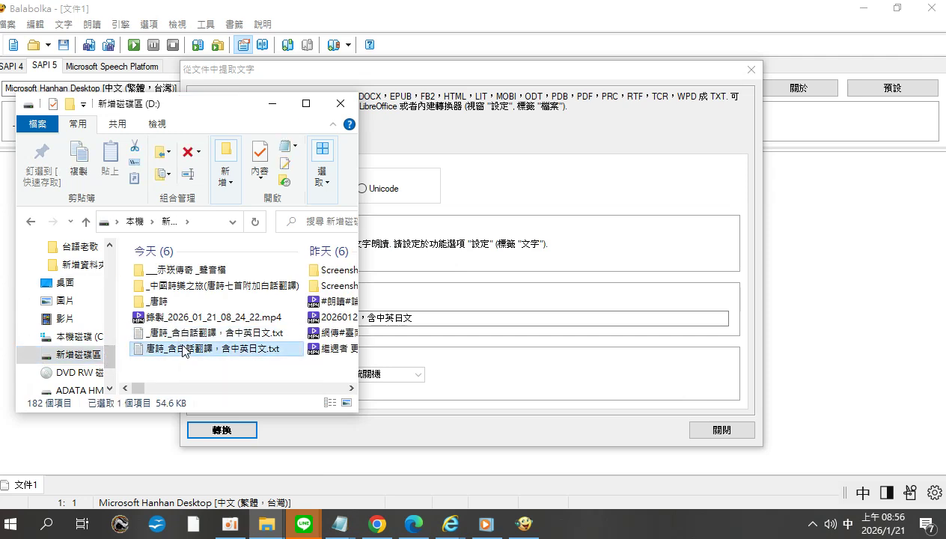
right_click(184, 352)
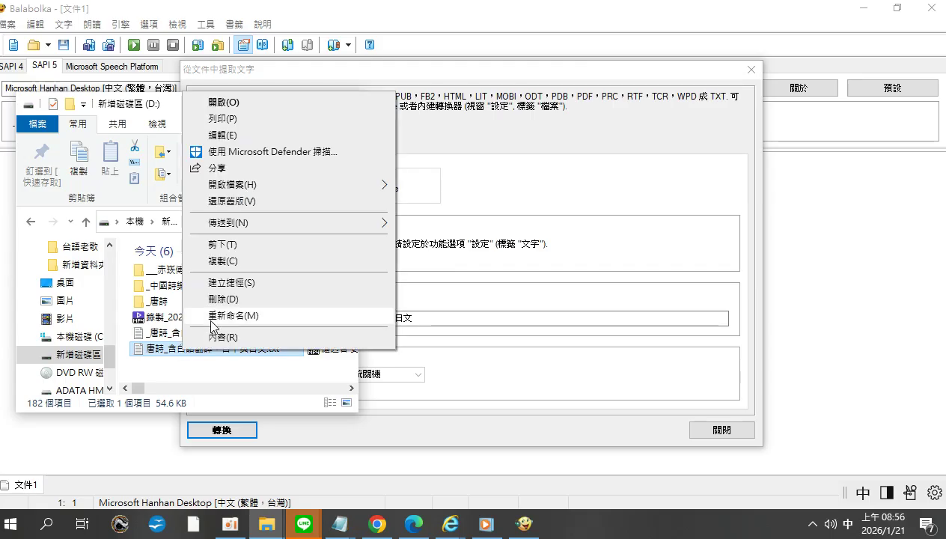
click(221, 300)
Open _唐詩_含白話翻譯，含中英日文.txt in Notepad (記事本), look through its text and close it
right_click(184, 332)
mouse_move(244, 166)
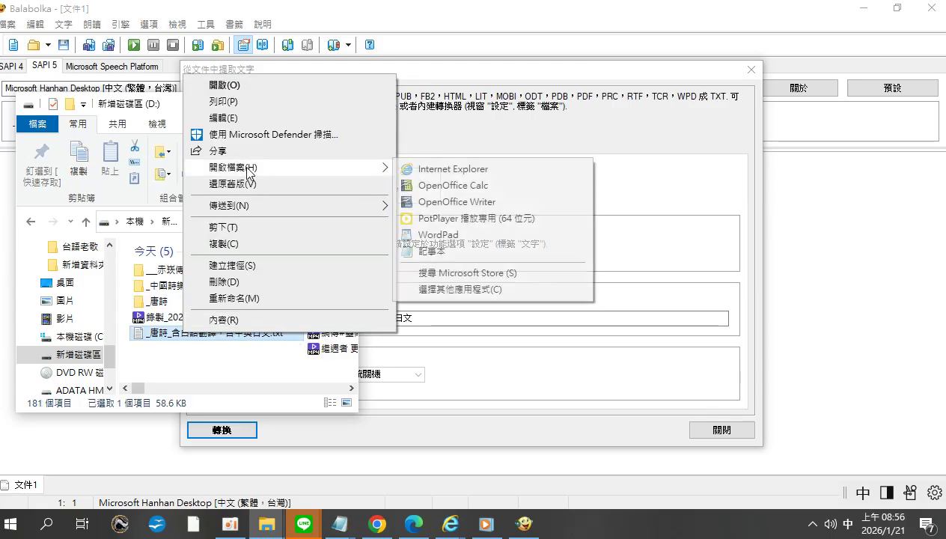
click(432, 251)
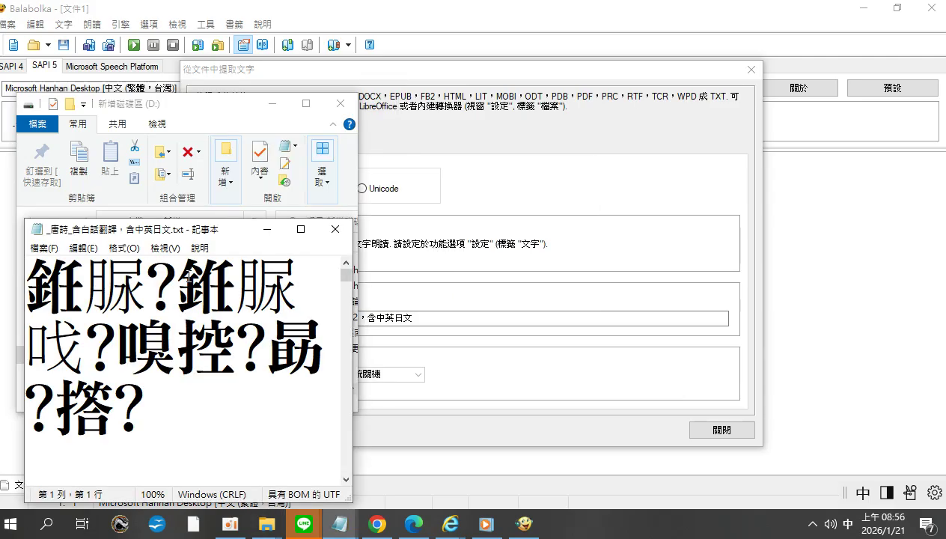
drag(346, 282, 336, 252)
click(335, 230)
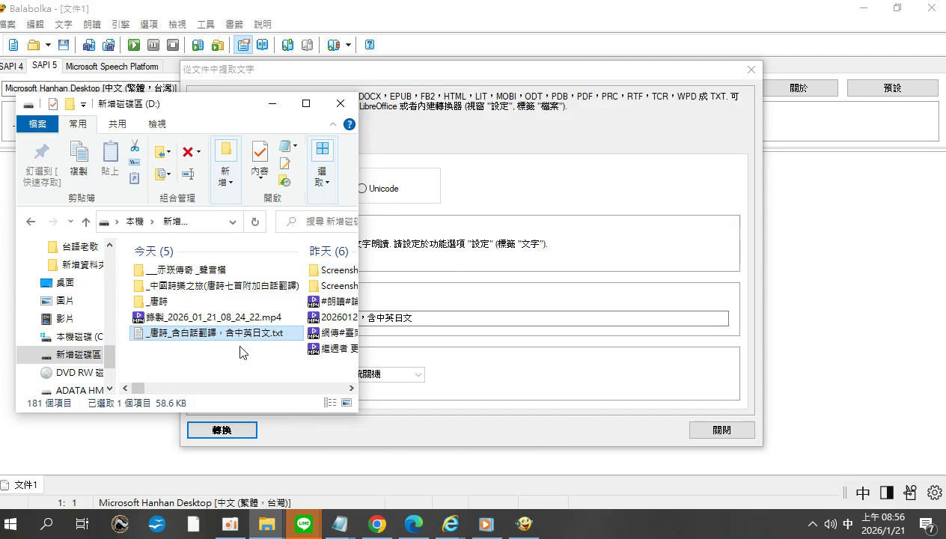
Duplicate _唐詩_含白話翻譯，含中英日文.txt within drive D:
right_click(257, 336)
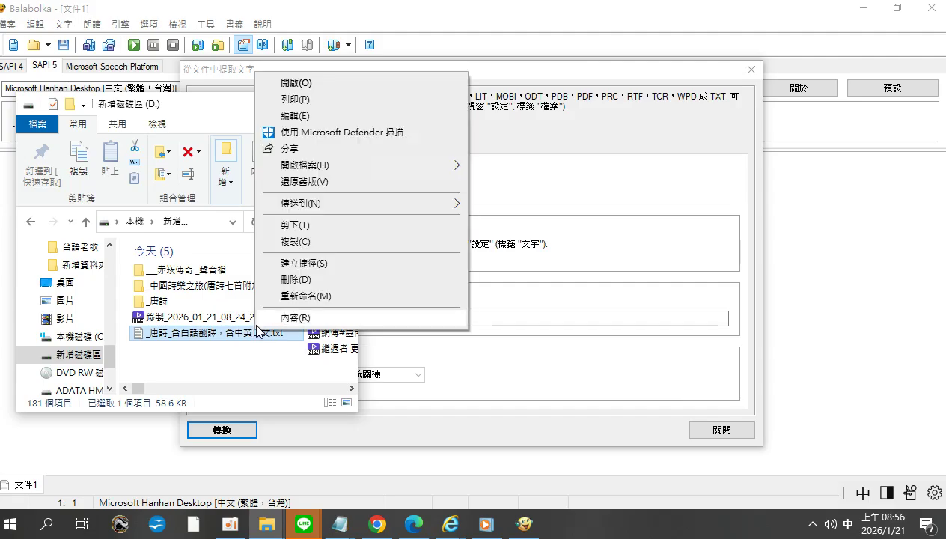
click(291, 241)
right_click(222, 363)
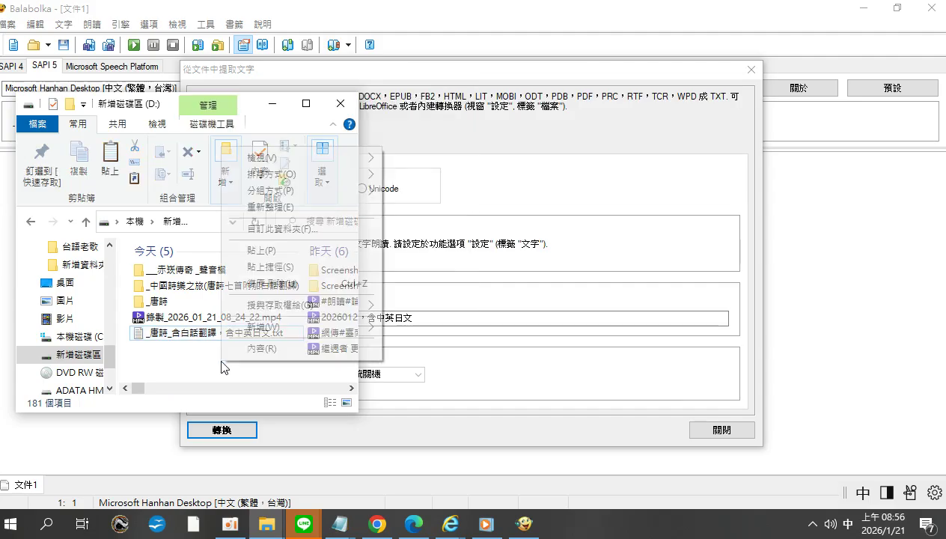
click(257, 252)
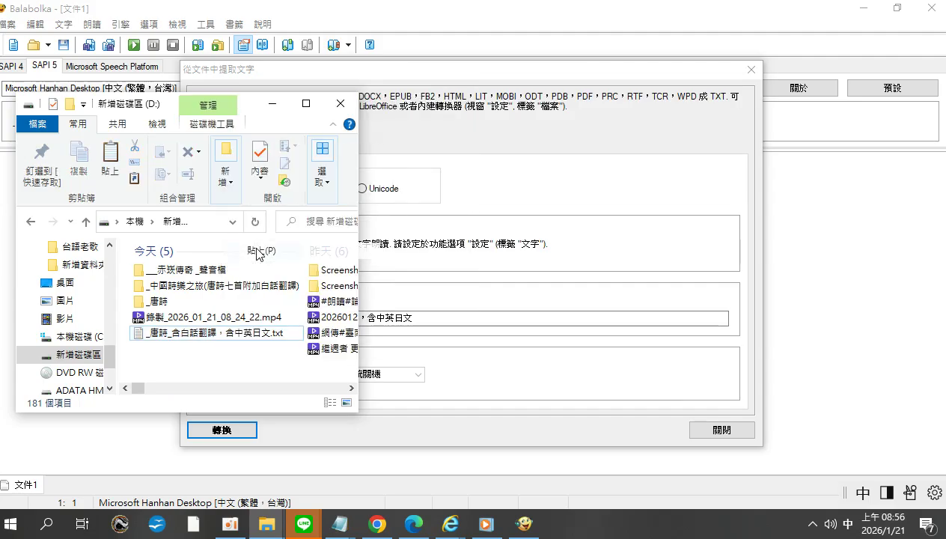
Change the extension of the duplicated _唐詩_含白話翻譯 file from txt to HTML and accept the extension change
key(F2)
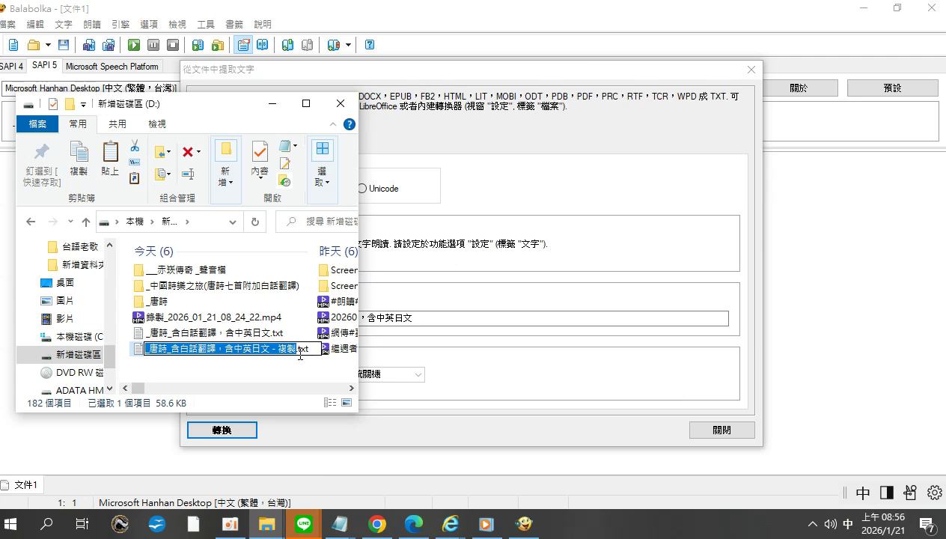
drag(296, 349, 321, 355)
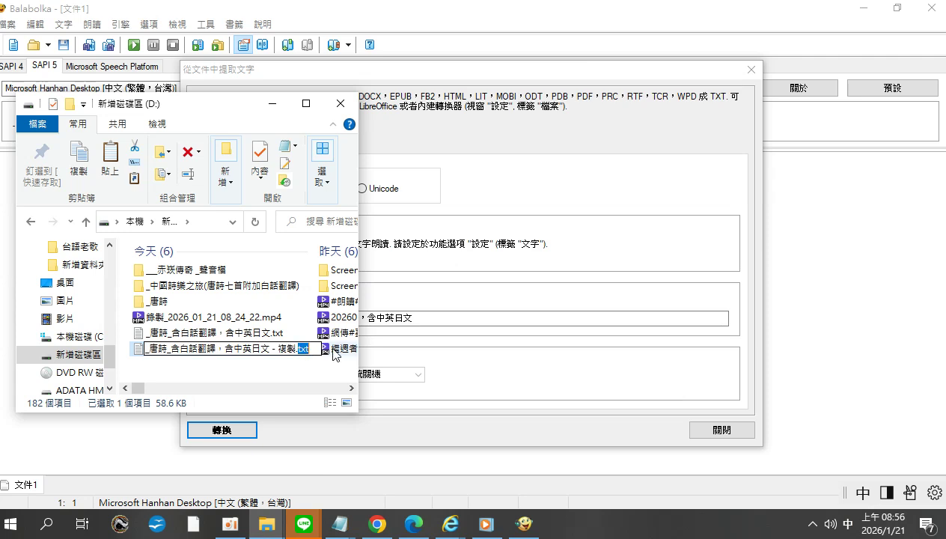
key(shift)
text(HTML)
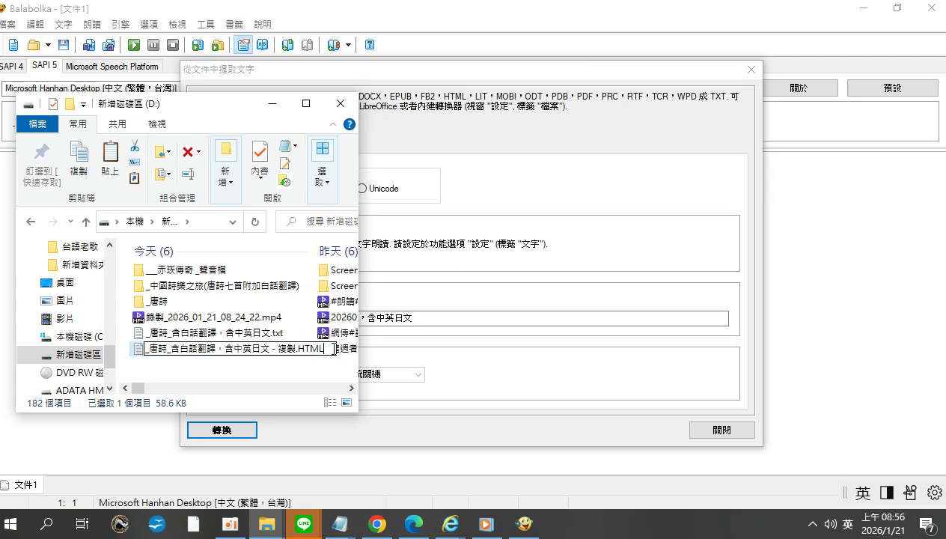
key(Return)
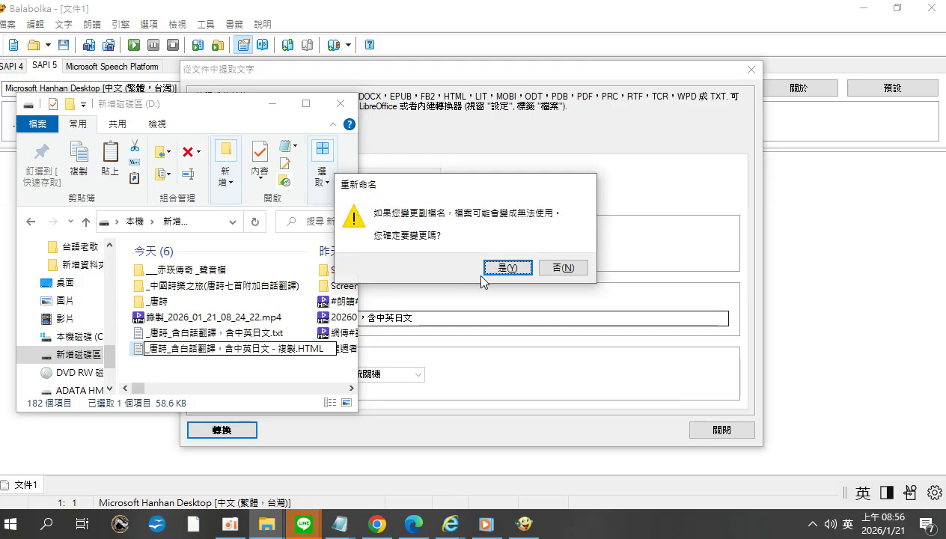
click(510, 267)
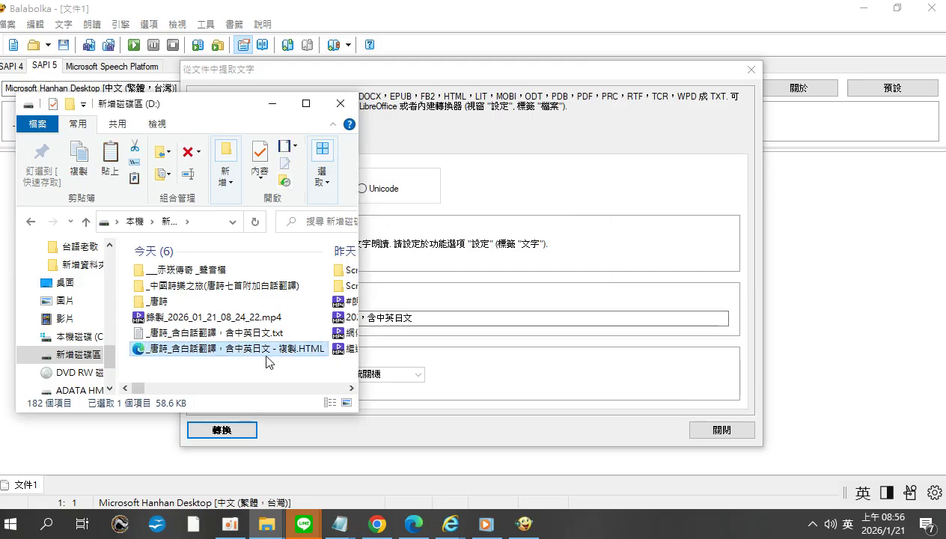
Open the HTML copy in Internet Explorer and check how its text displays from beginning to end
right_click(227, 352)
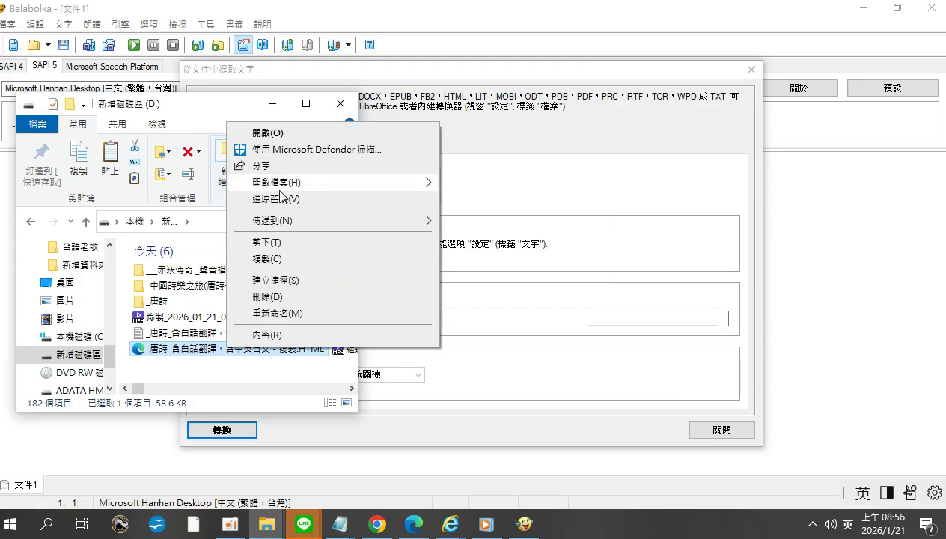
mouse_move(282, 188)
click(466, 201)
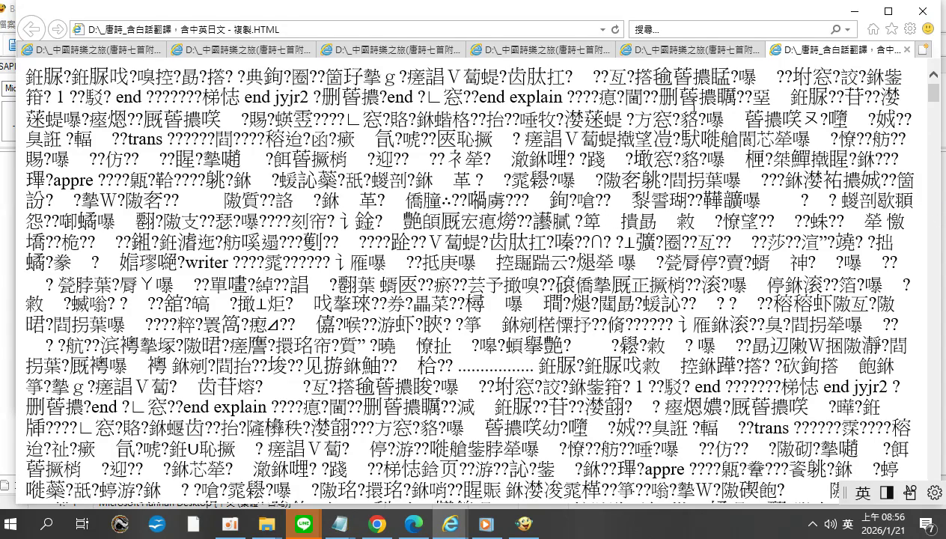
key(End)
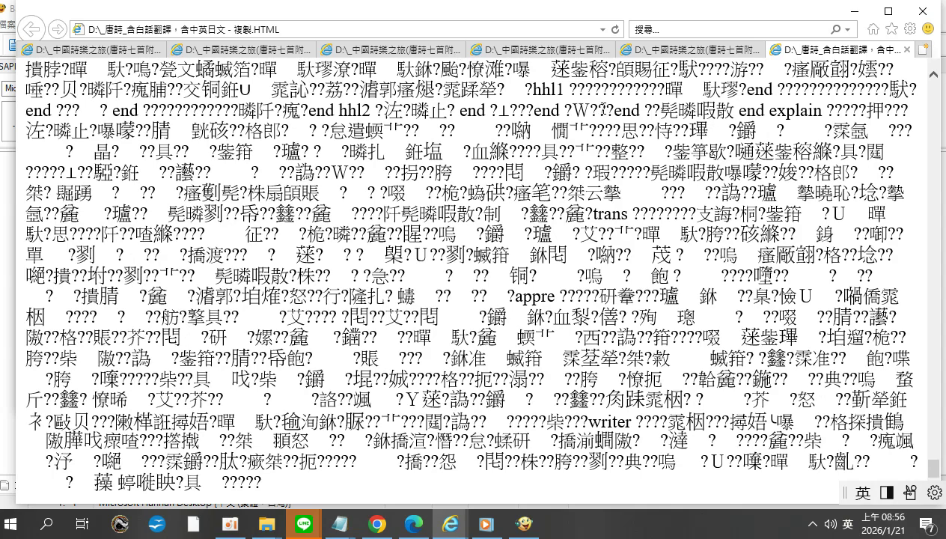
key(Home)
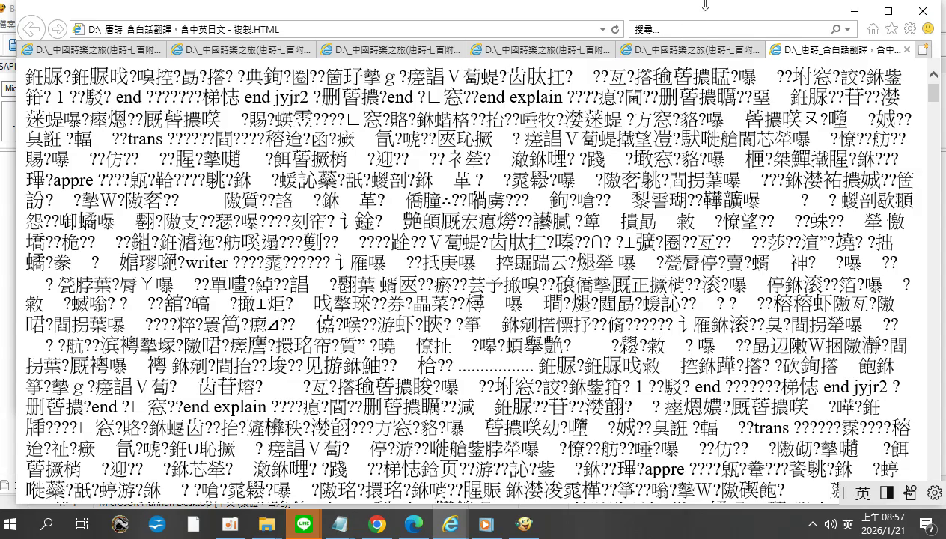
Close all Internet Explorer tabs and delete the HTML copy from drive D:
click(921, 15)
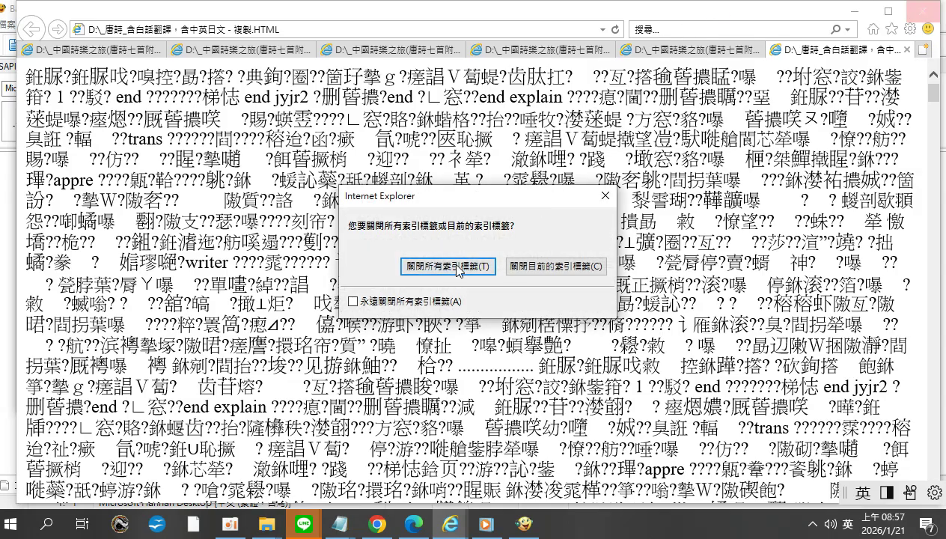
click(447, 267)
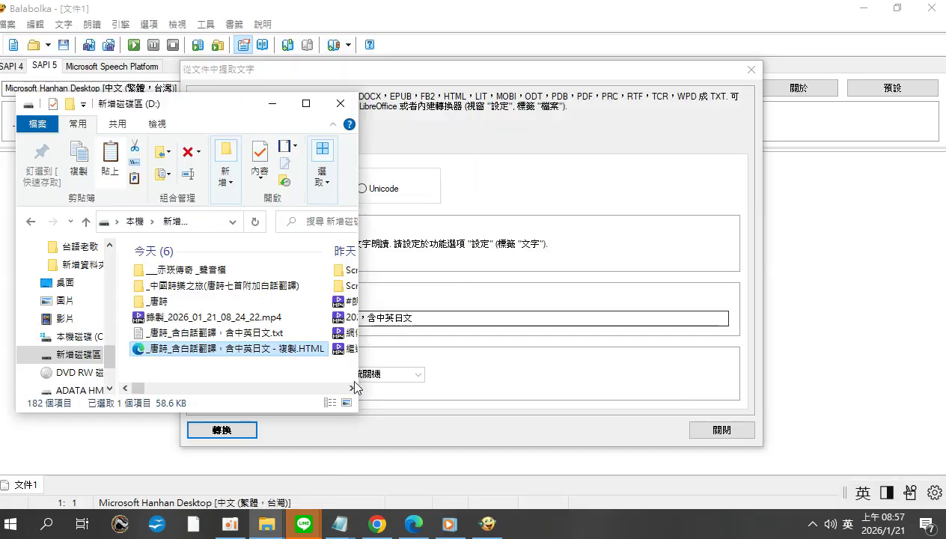
right_click(257, 351)
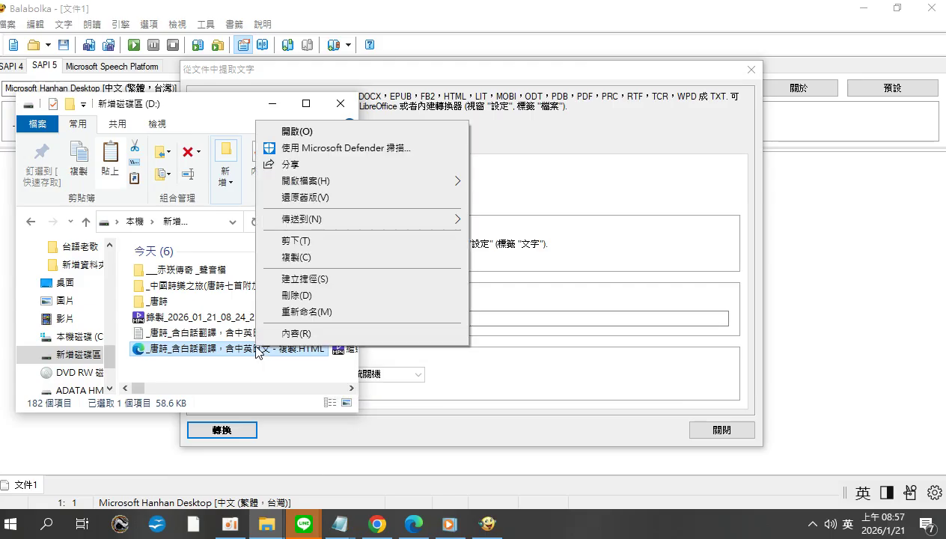
click(290, 295)
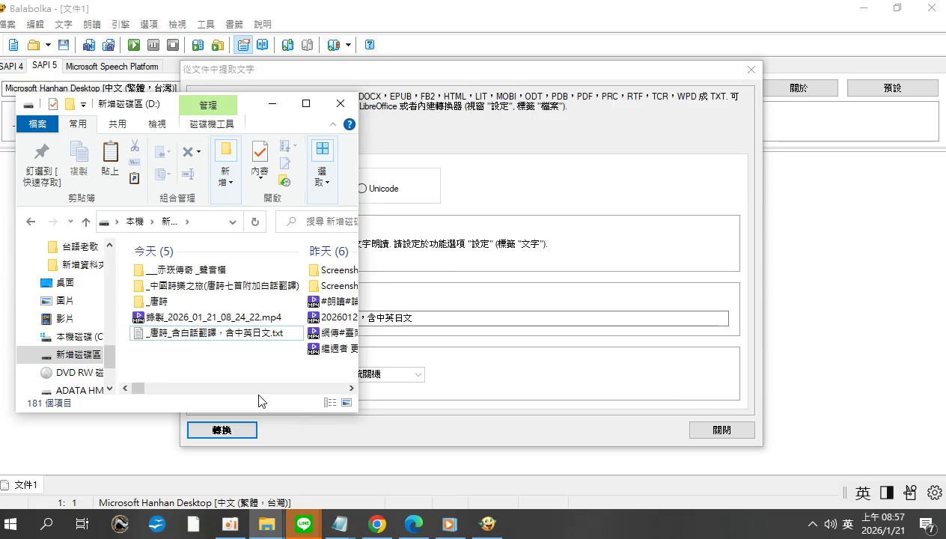
Open _唐詩_含白話翻譯，含中英日文.txt in Notepad (記事本) and copy all of its text
right_click(160, 334)
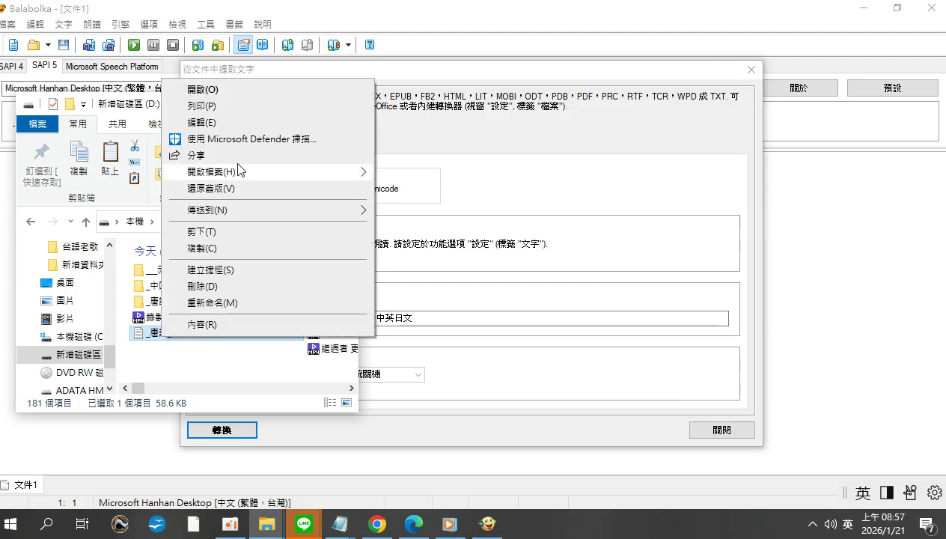
mouse_move(239, 171)
click(404, 256)
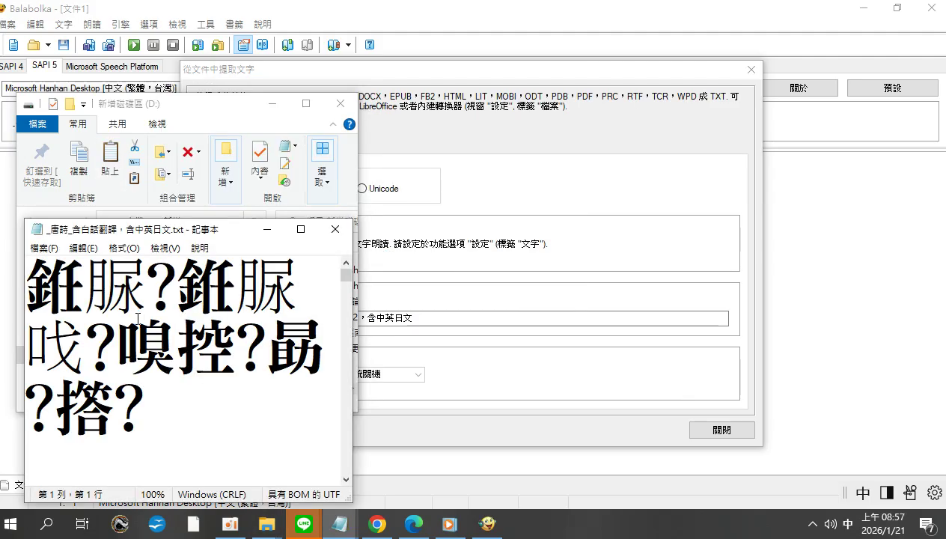
key(ctrl+a)
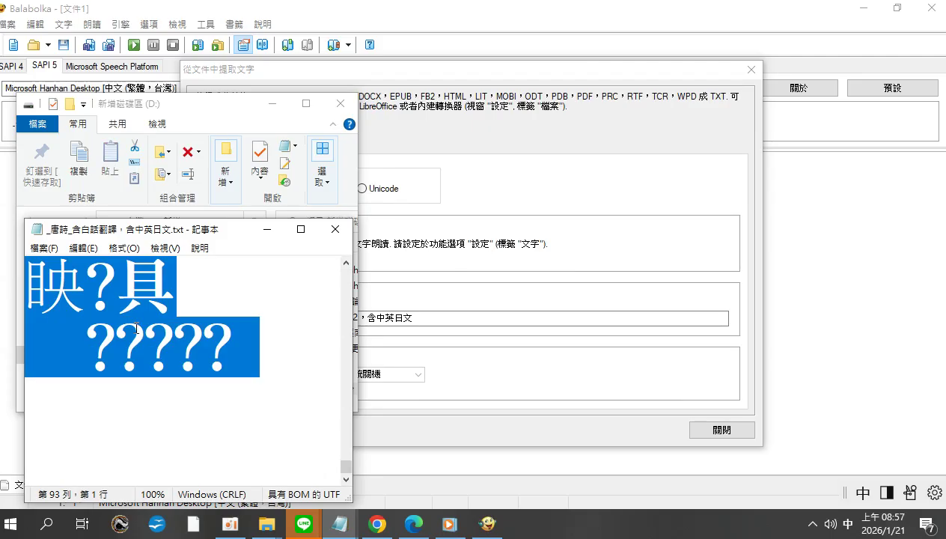
Switch to Chrome, search Google for 簡轉繁體 in a new tab and open the ifreesite.com 繁簡轉換 converter at its text box
click(378, 523)
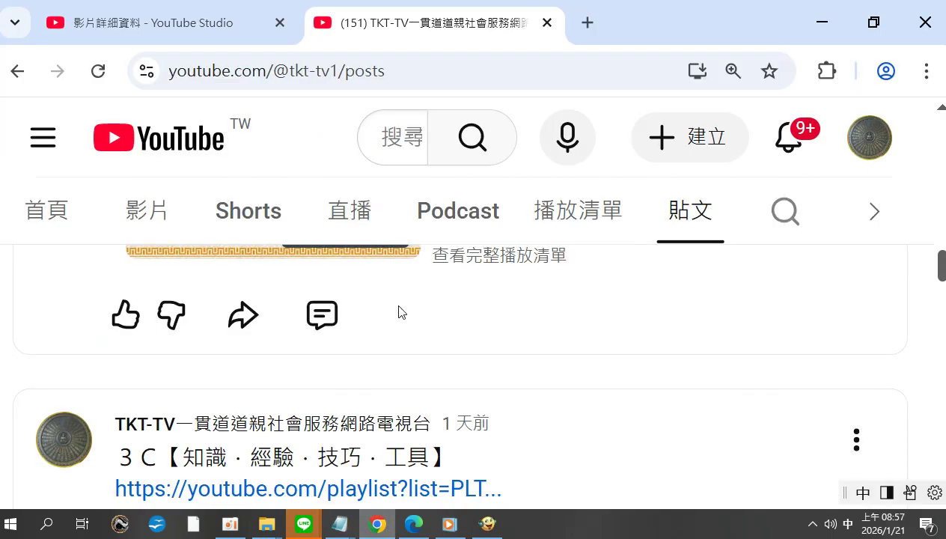
click(586, 23)
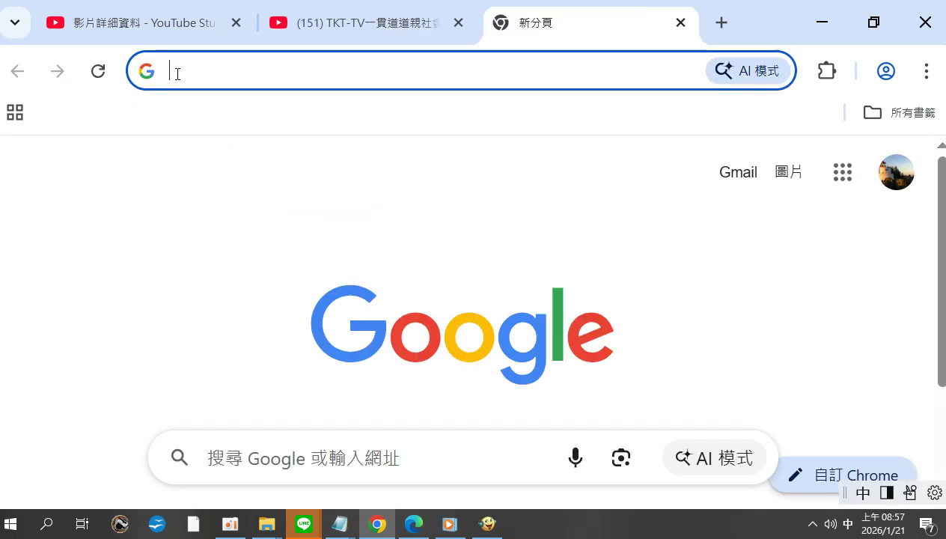
click(175, 71)
click(219, 163)
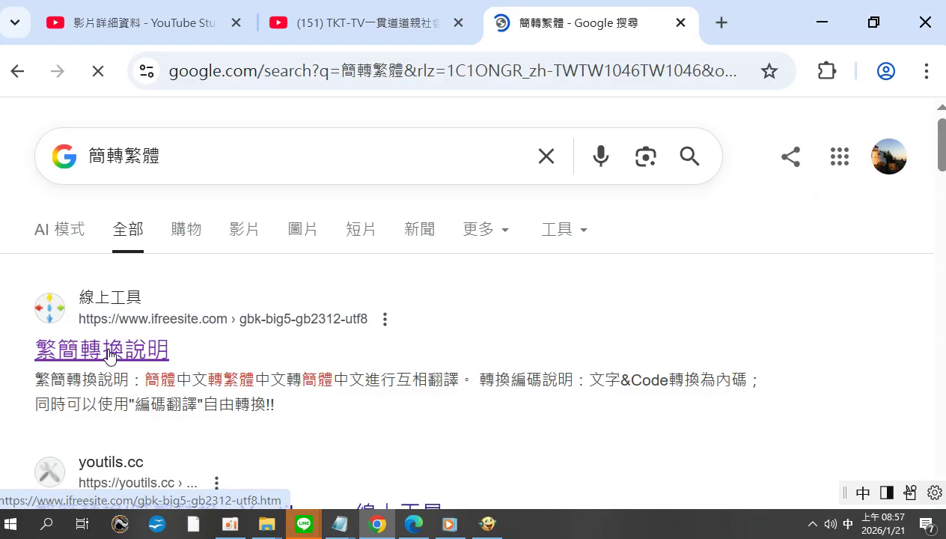
click(109, 355)
scroll(591, 173, down, 10)
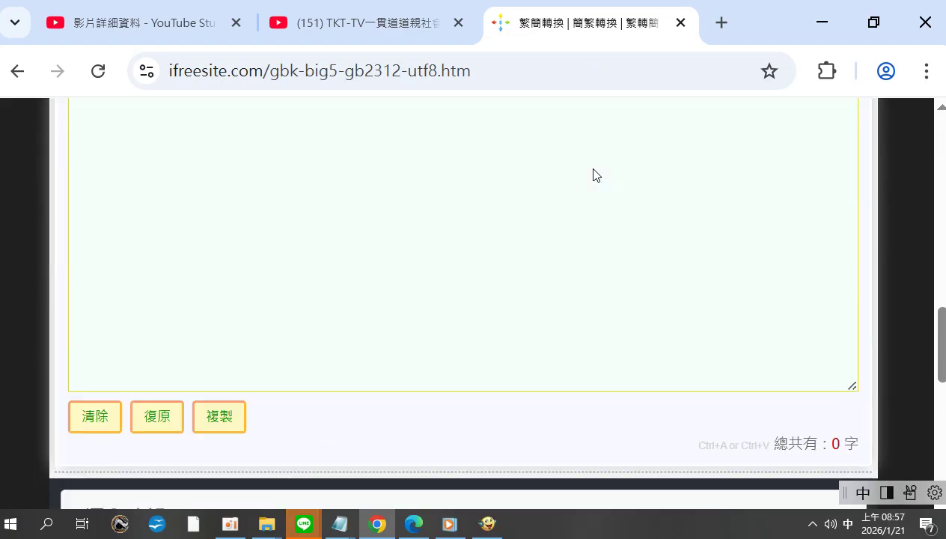
scroll(592, 175, down, 1)
scroll(594, 169, up, 5)
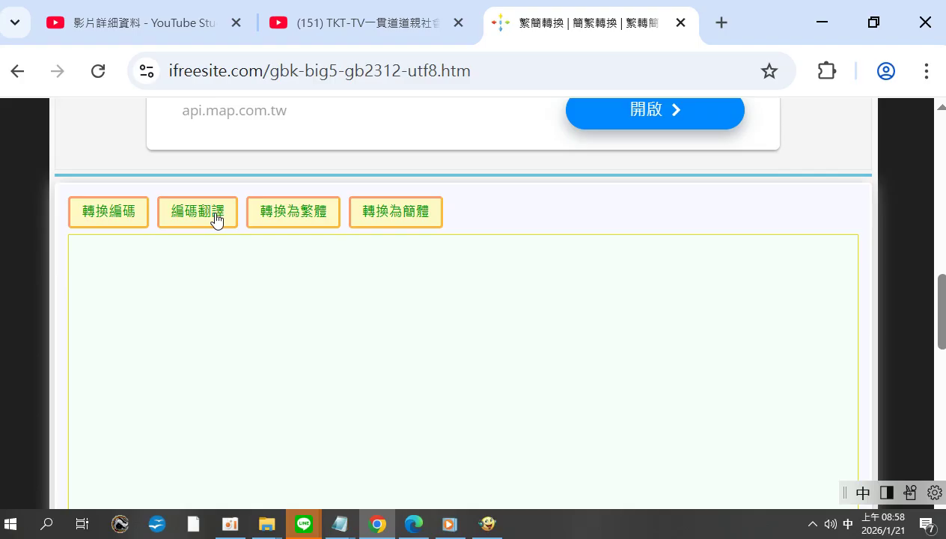
Paste the copied text into the converter and try to repair it with 編碼翻譯, 轉換編碼 and 編碼翻譯 again
click(151, 269)
right_click(150, 267)
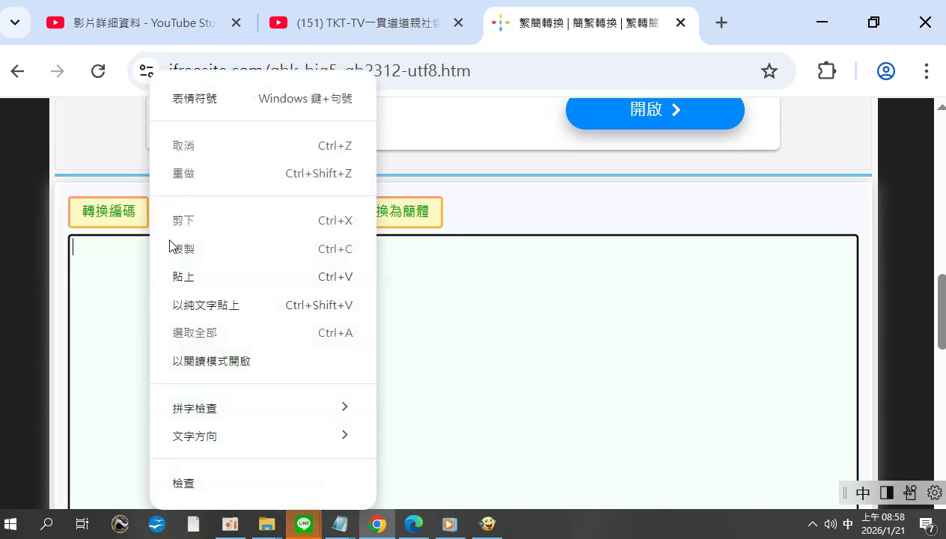
click(186, 277)
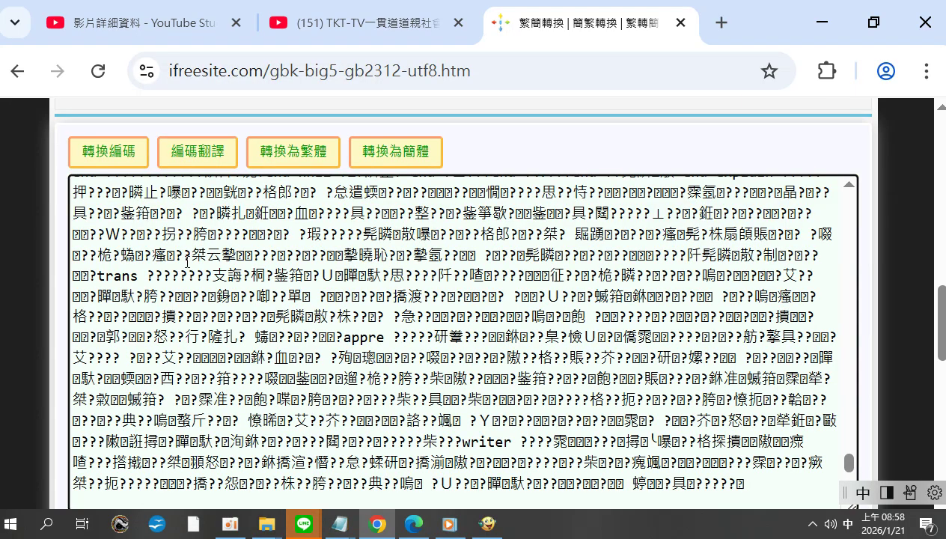
click(197, 156)
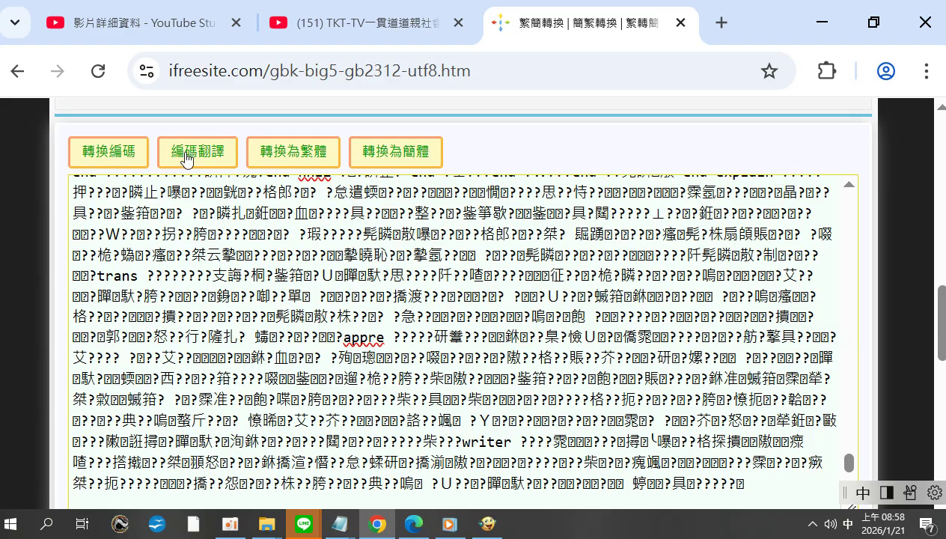
click(112, 155)
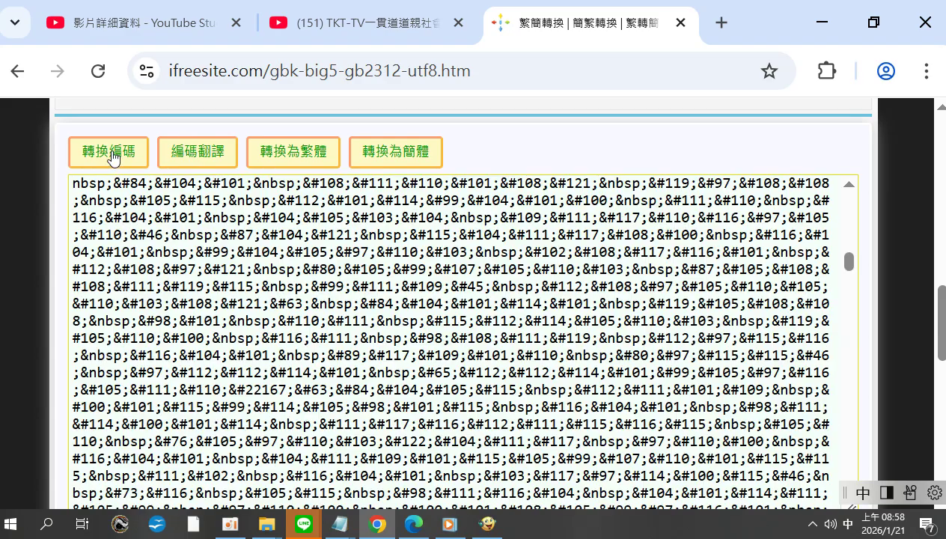
click(201, 155)
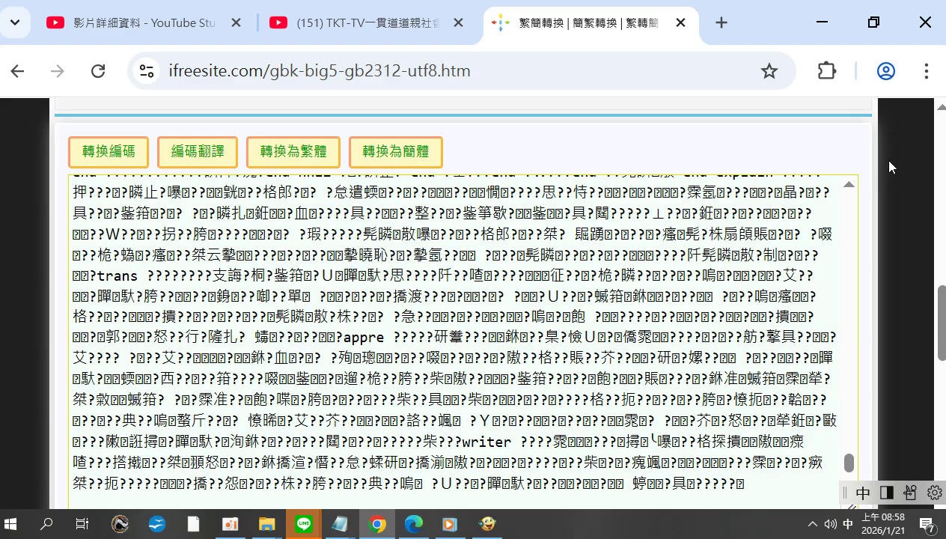
Leave the 繁簡轉換 converter page and close its browser tab
scroll(749, 314, up, 4)
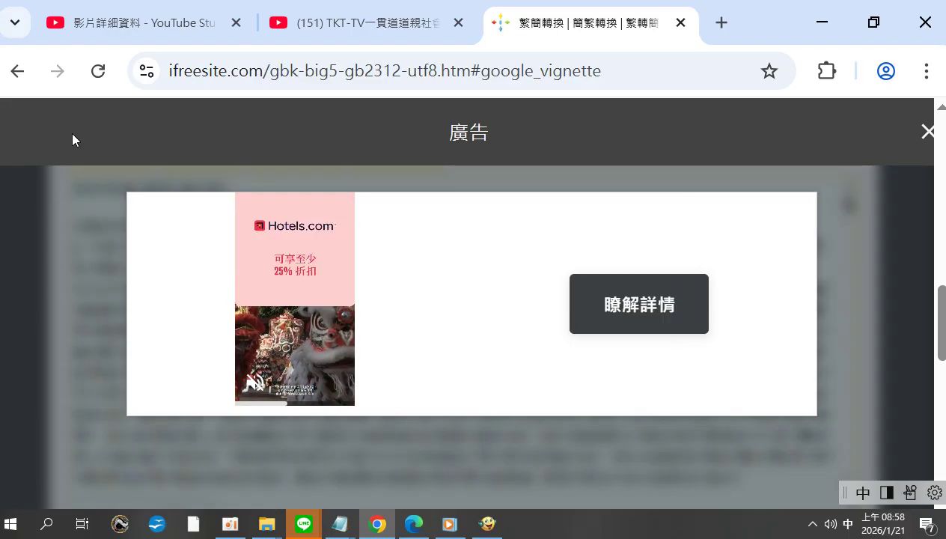
right_click(63, 197)
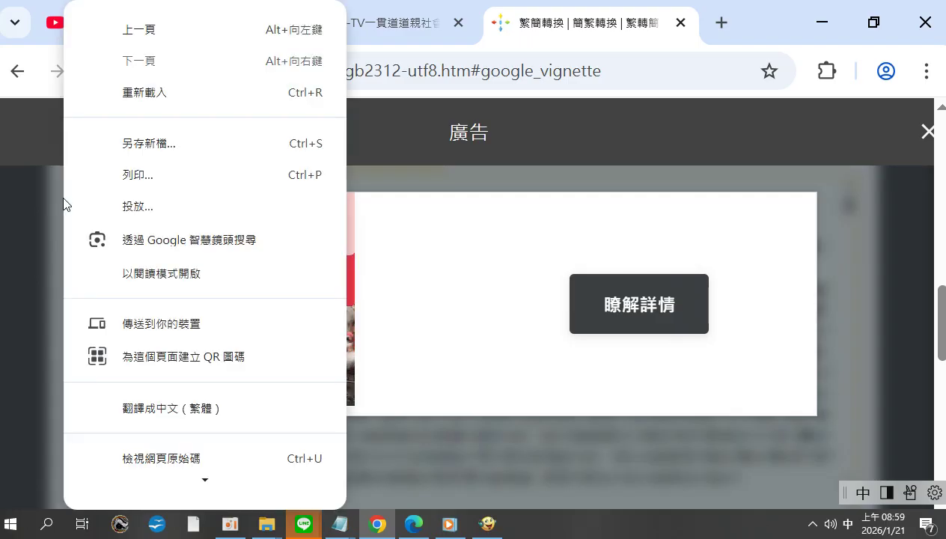
click(41, 240)
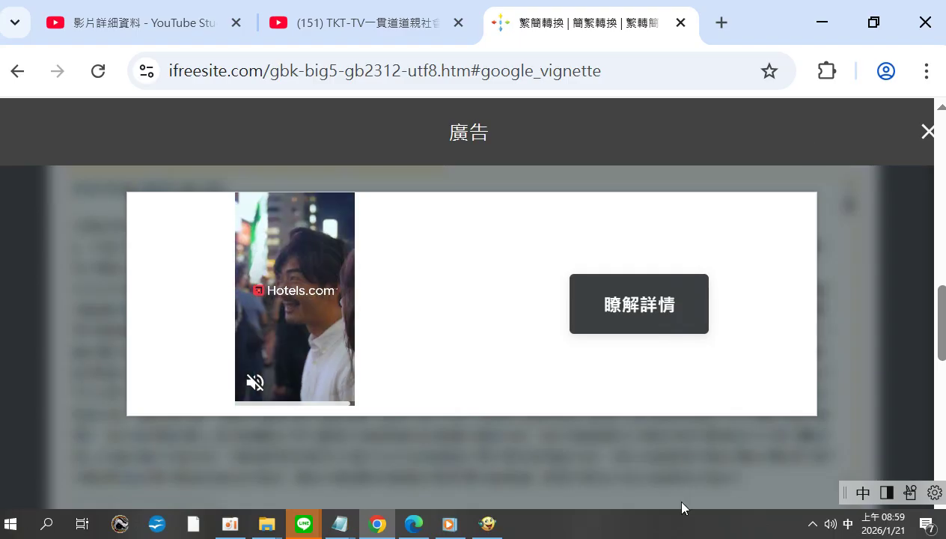
click(682, 24)
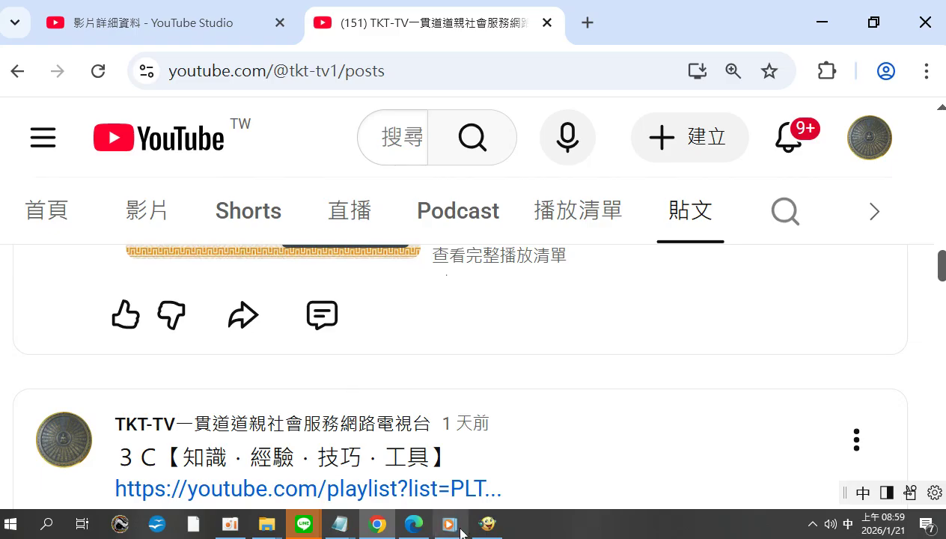
click(229, 527)
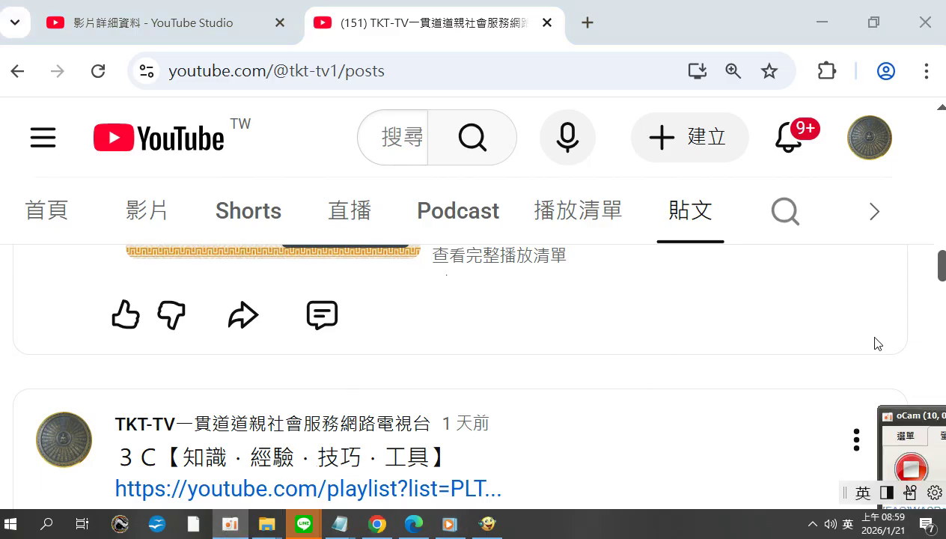